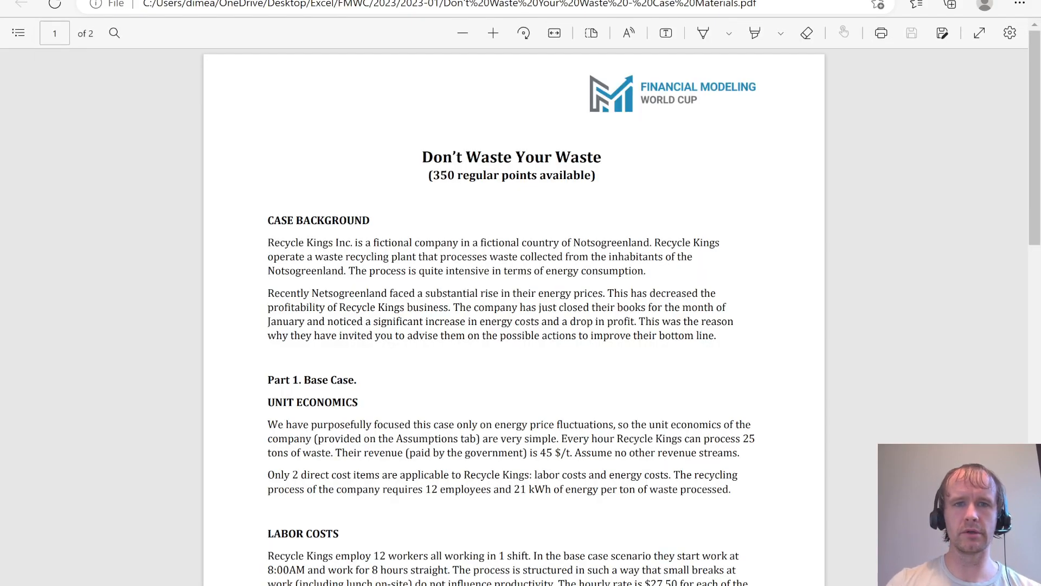
Print one copy of the "Don't Waste Your Waste" and "The Good(will), the Bad and the PPA" case PDFs, and close the open PDF.
key("ctrl+p")
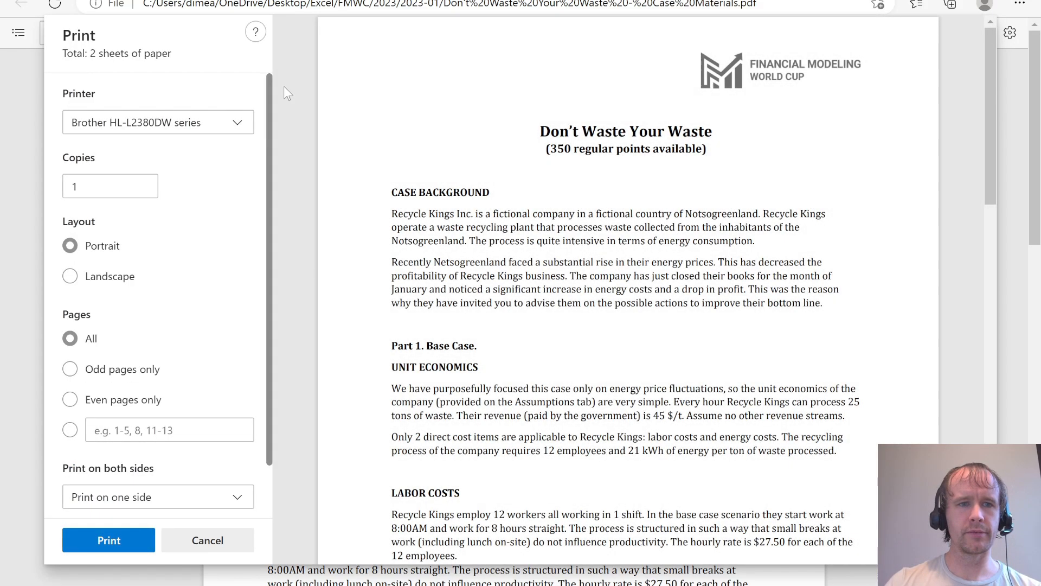
left_click(109, 540)
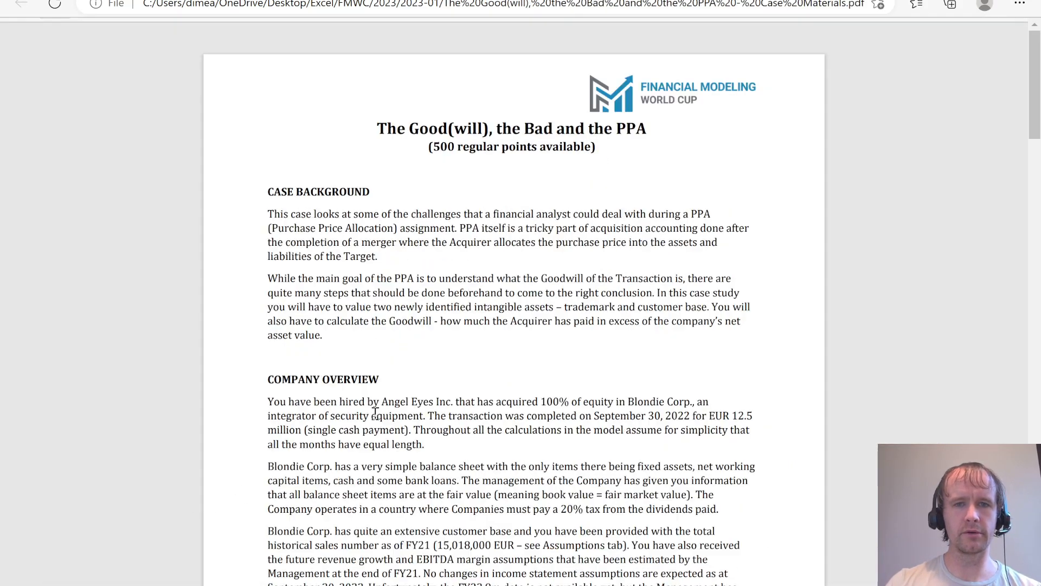
key("ctrl+p")
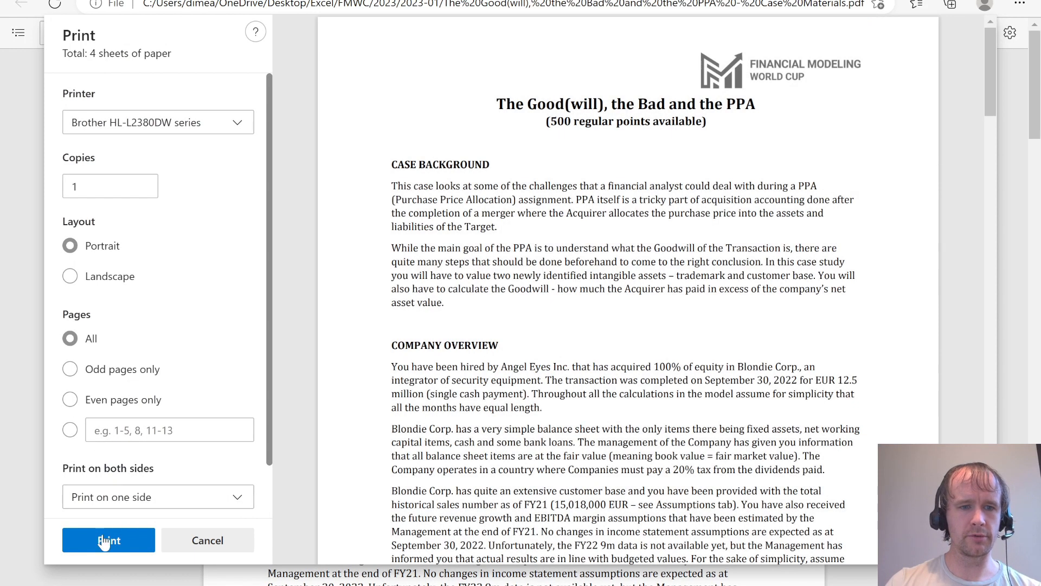
left_click(109, 539)
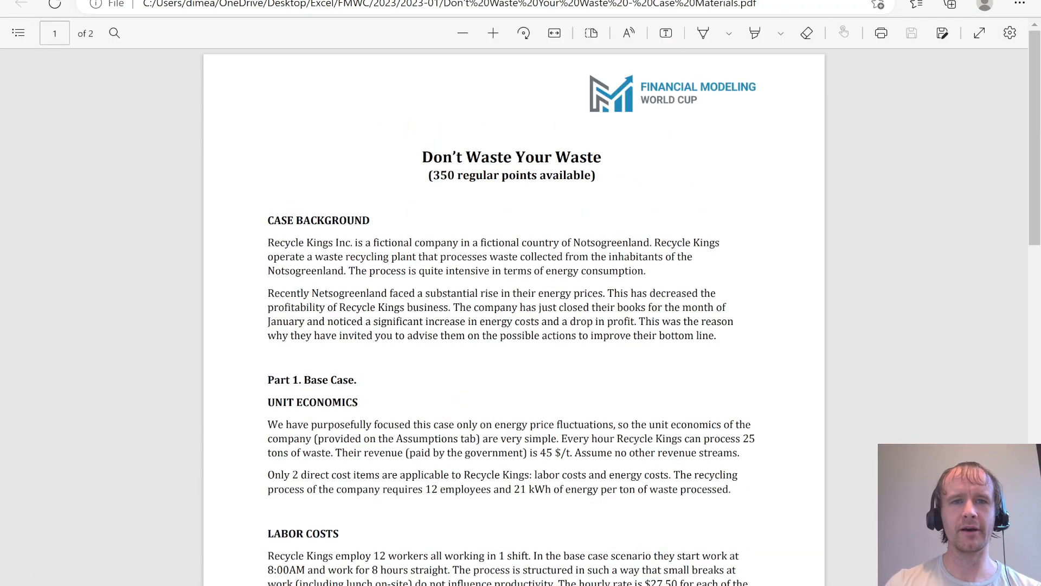
key("ctrl+w")
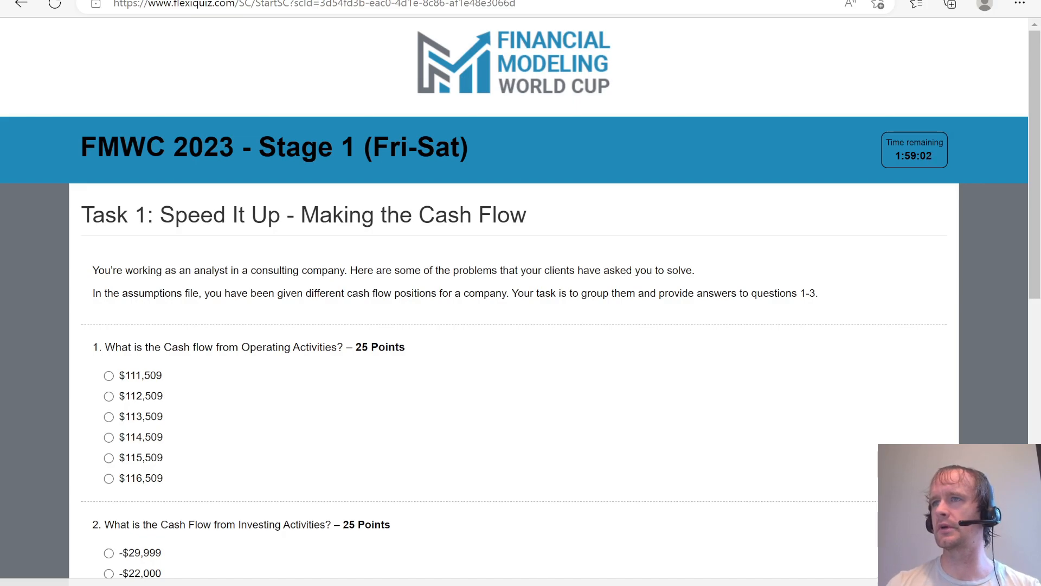
Switch to Excel and bring up the sheet with the Q1-Q3 Cash Flow Statement Positions.
key("alt+Tab")
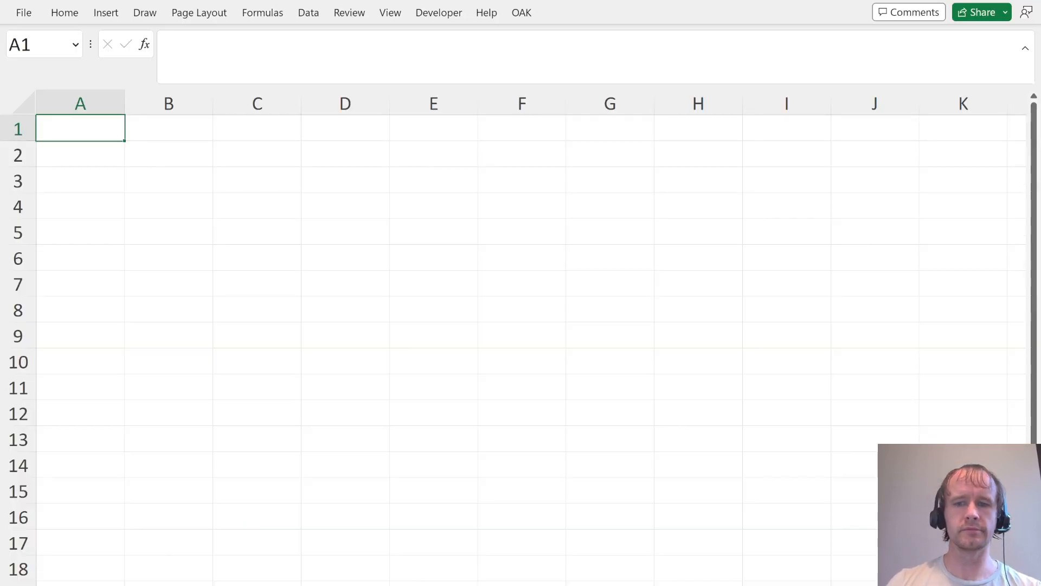
key("alt+Tab")
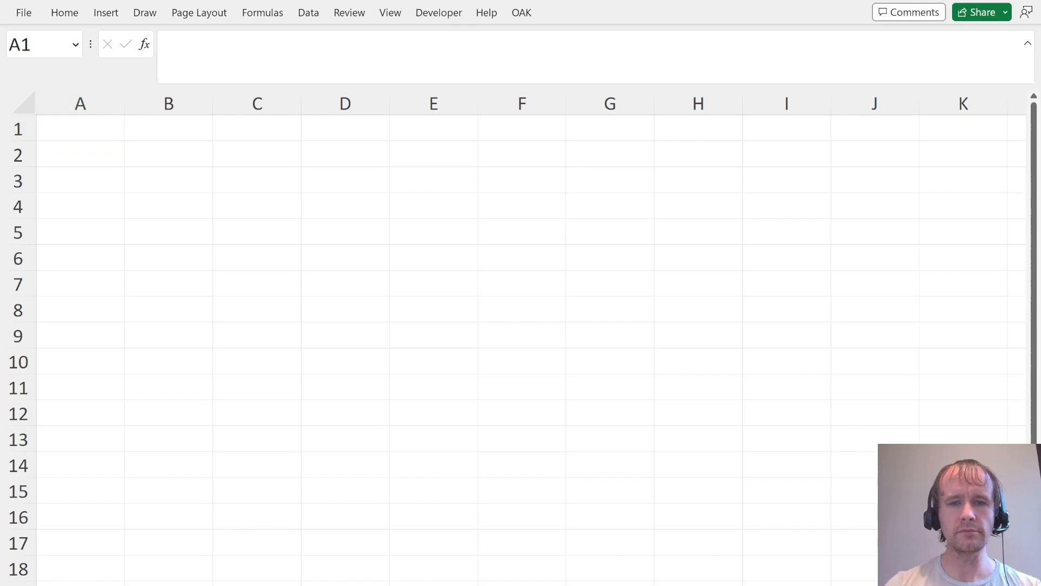
key("ctrl+Page_Down")
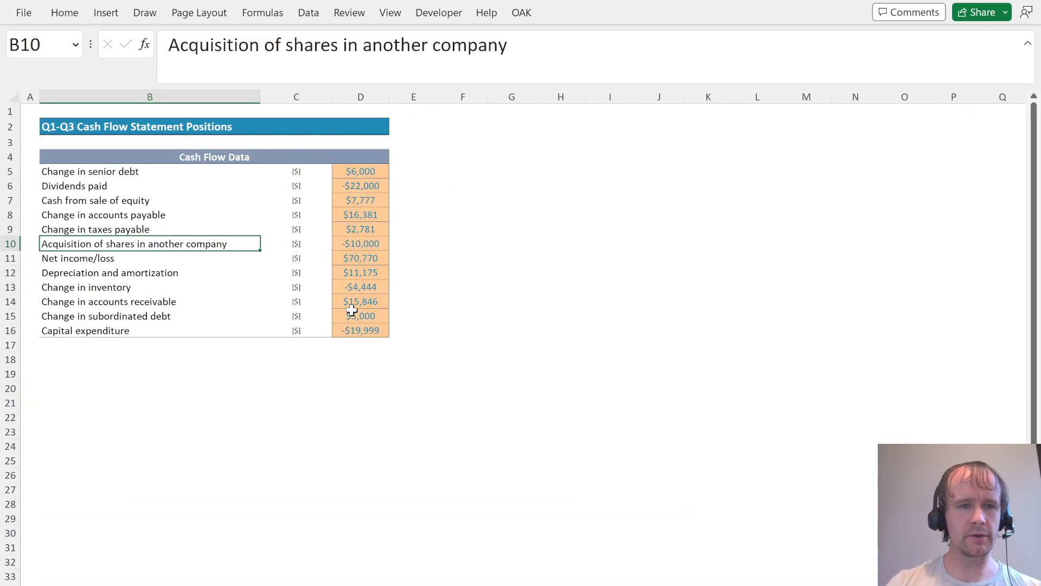
Switch to the FlexiQuiz page in Edge and read the Task 1 questions on operating, investing and financing cash flows.
key("alt+Tab")
key("alt+Tab")
key("alt+Tab")
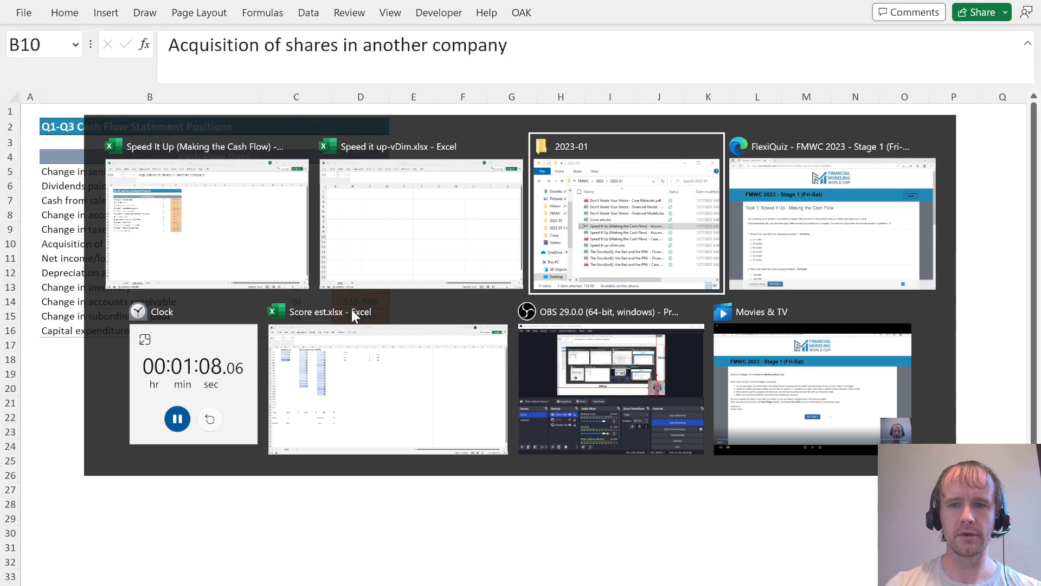
scroll(395, 347, "down", 1)
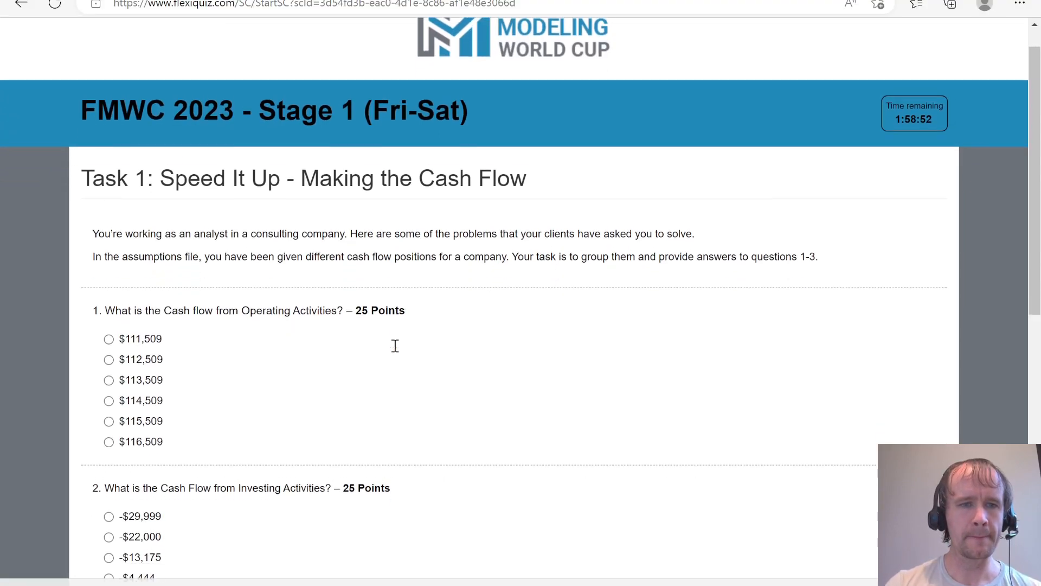
scroll(339, 251, "down", 2)
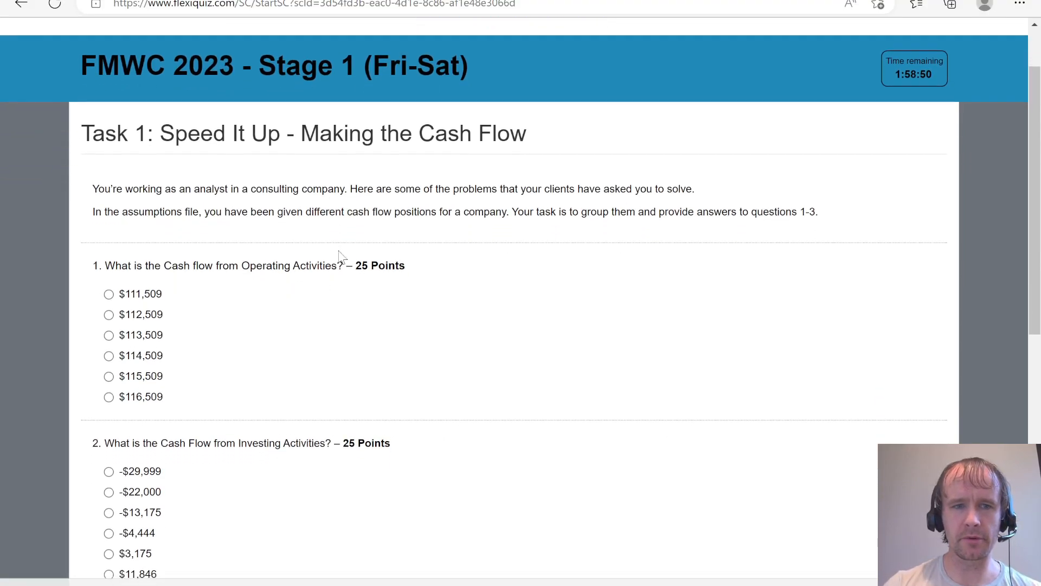
scroll(347, 303, "down", 1)
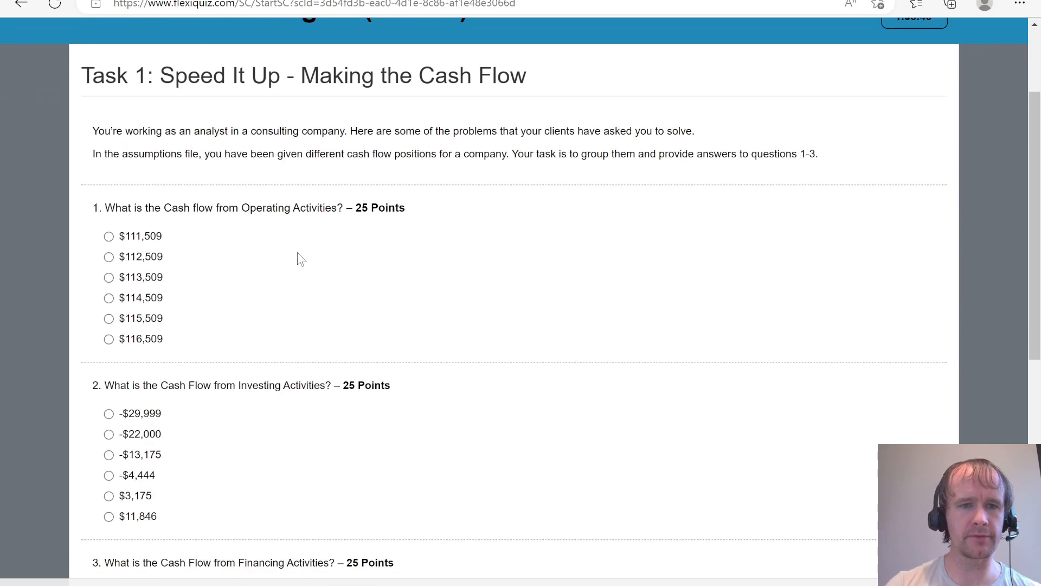
Switch back to the Excel cash flow data and mark the rows from Net income/loss to Change in subordinated debt with x in E11:E15.
key("alt+Tab")
key("ctrl+Up")
key("Down")
key("Right")
key("Right")
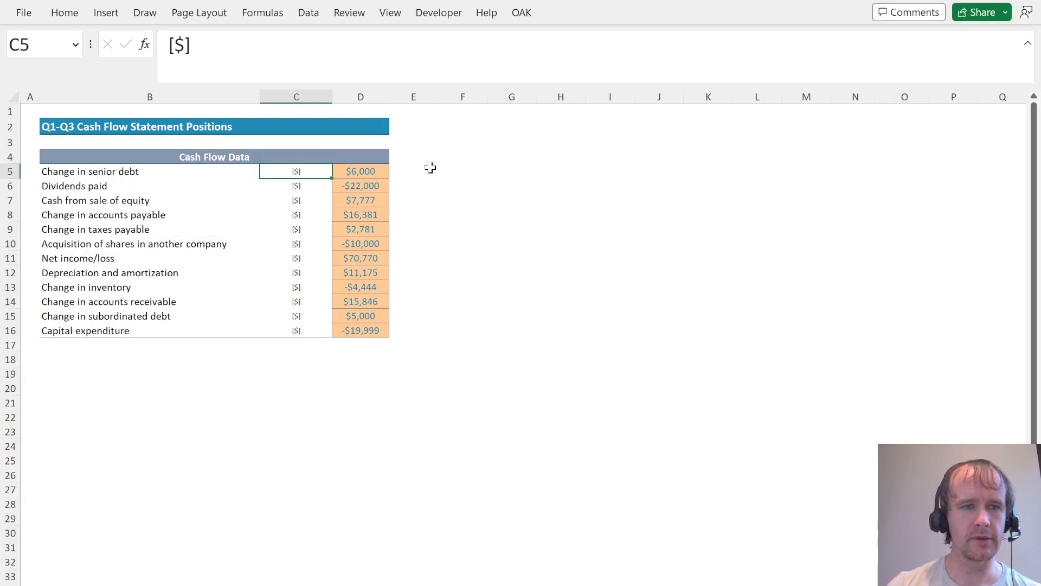
key("Down")
key("Down")
key("Down")
key("Down")
key("Down")
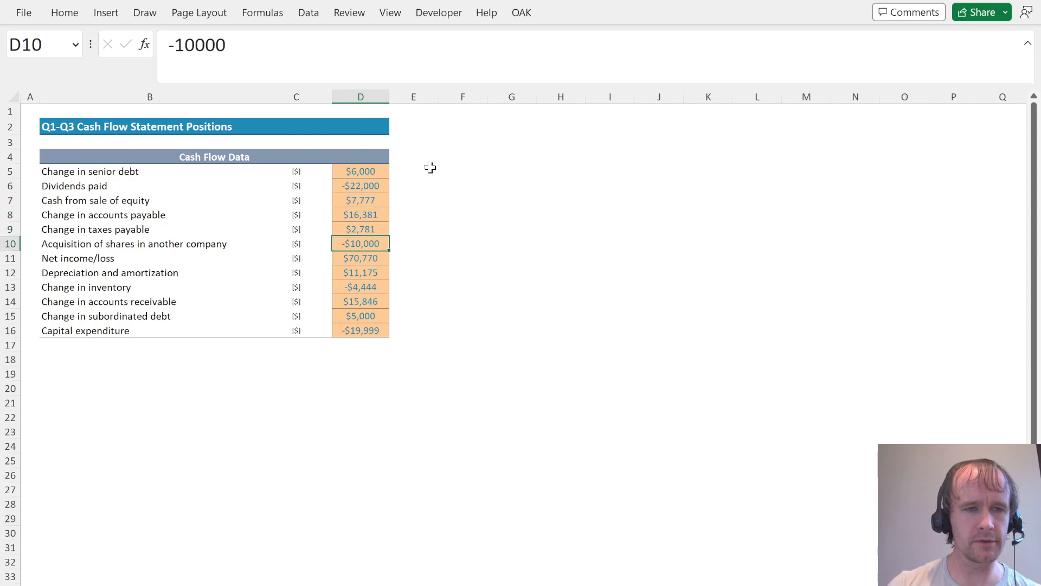
key("Down")
key("Right")
key("Left")
key("Right")
type("x")
key("Return")
type("x")
key("Return")
type("x")
key("Return")
type("x")
key("Return")
type("x")
key("Return")
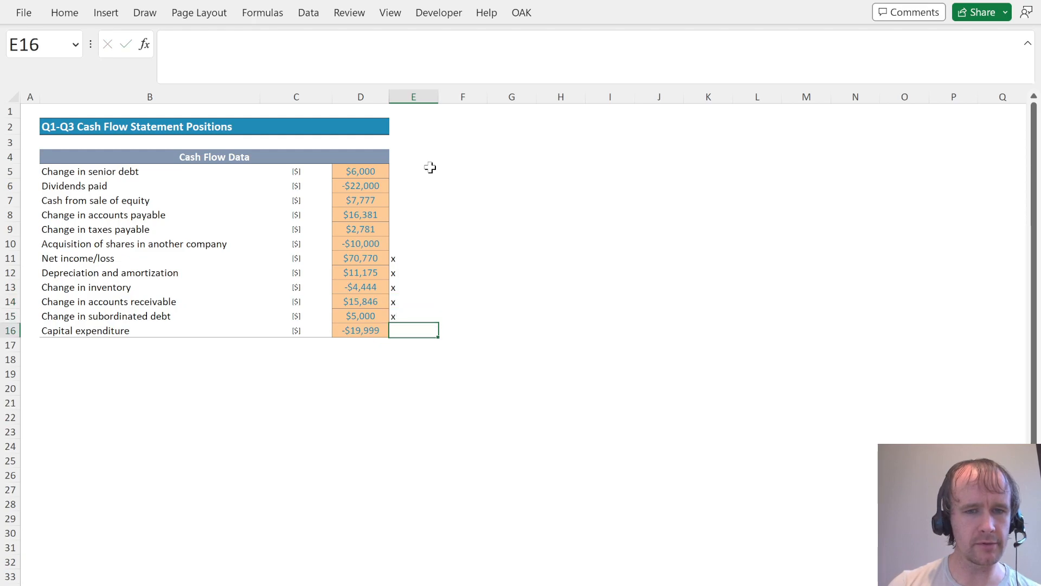
Mark Change in taxes payable and Change in accounts payable with x in E9 and E8.
key("Up")
key("Up")
key("Up")
key("Up")
key("Up")
key("Up")
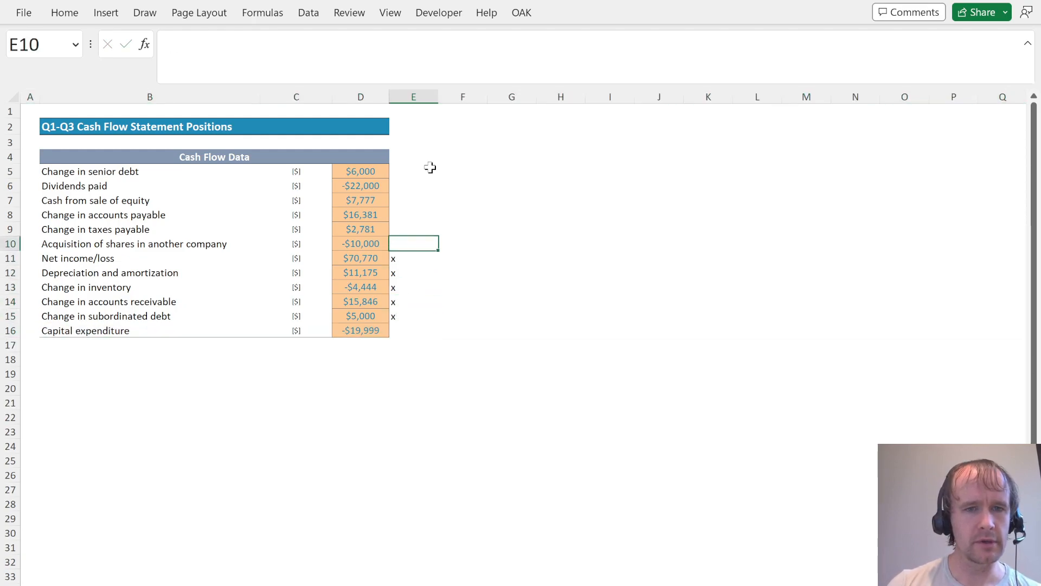
key("shift+space")
key("Up")
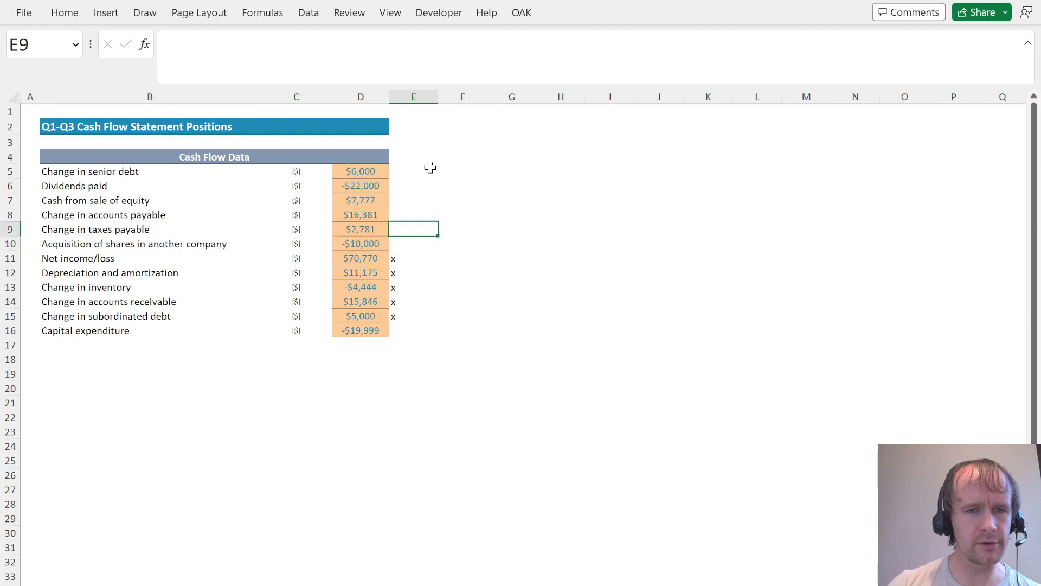
key("shift+space")
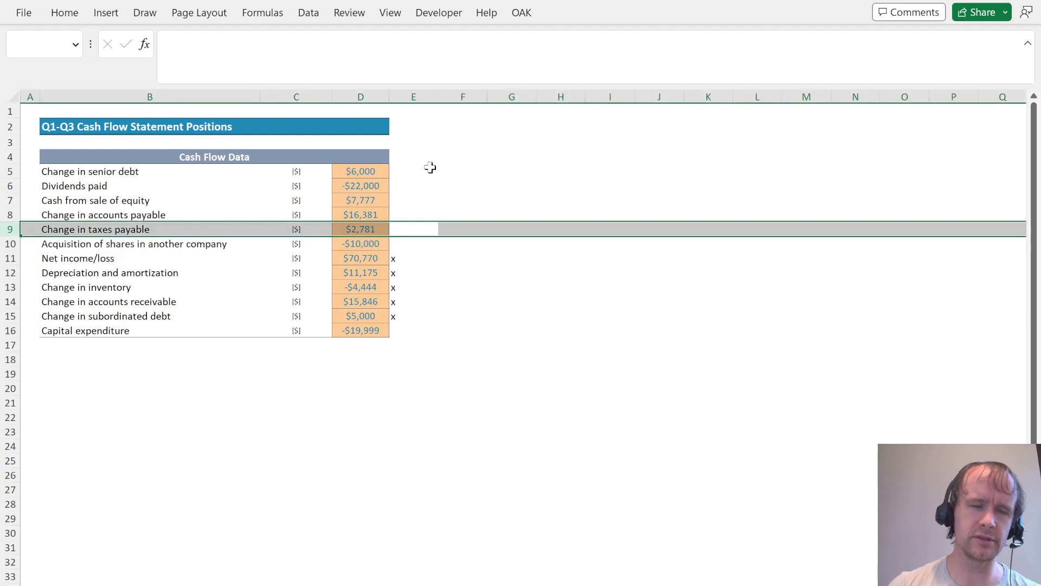
key("shift+BackSpace")
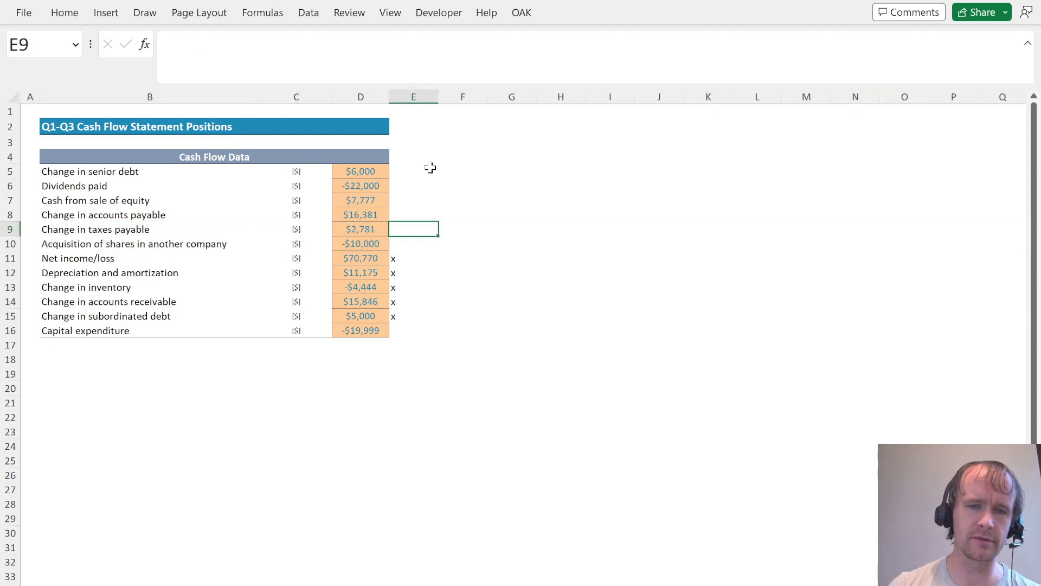
type("x")
key("Up")
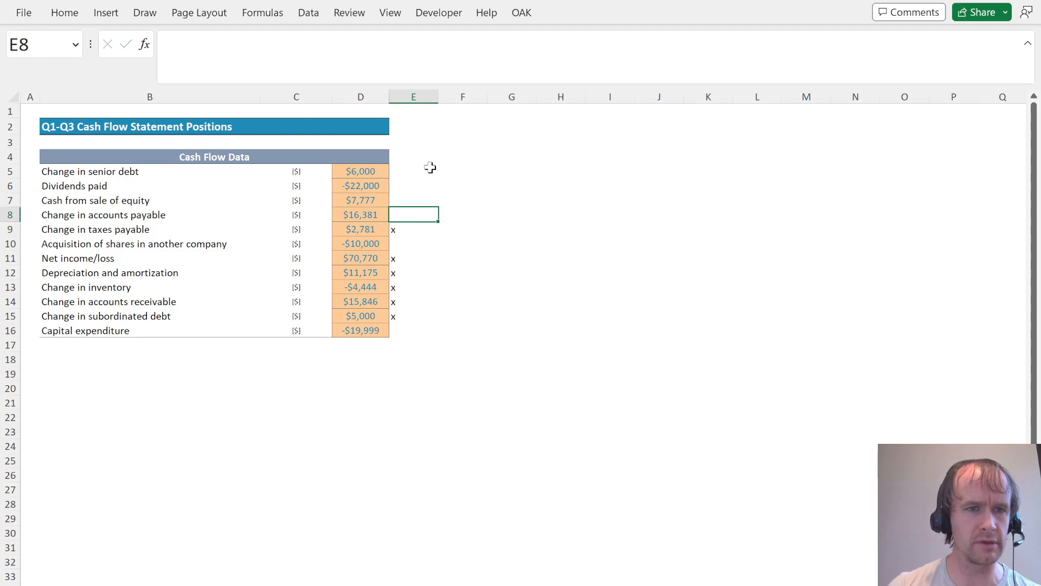
type("x")
key("Up")
Clear the x beside Change in subordinated debt in E15.
key("Down")
key("Down")
key("Down")
key("Down")
key("Down")
key("Down")
key("Down")
key("Down")
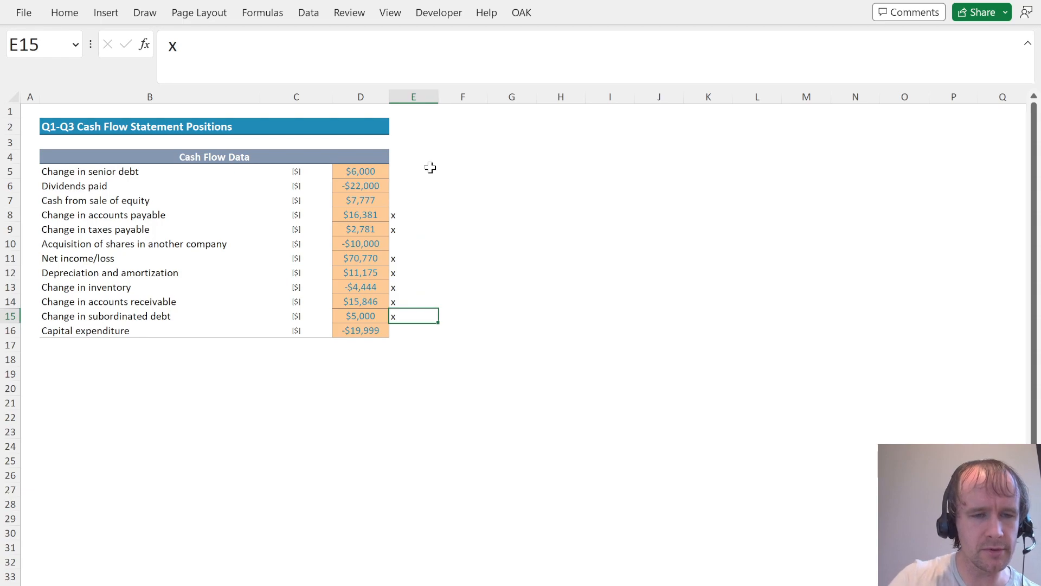
key("Delete")
Check the x marks in column E against the cash flow positions, going up to Change in senior debt.
key("Up")
key("Up")
key("Up")
key("Up")
key("Up")
key("Up")
key("Up")
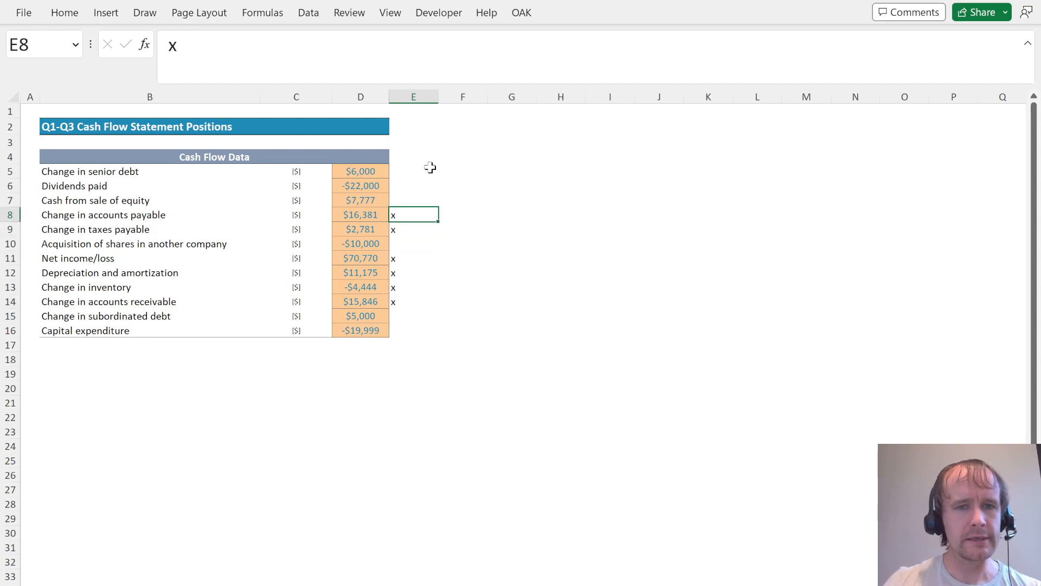
key("Up")
key("Up")
key("Up")
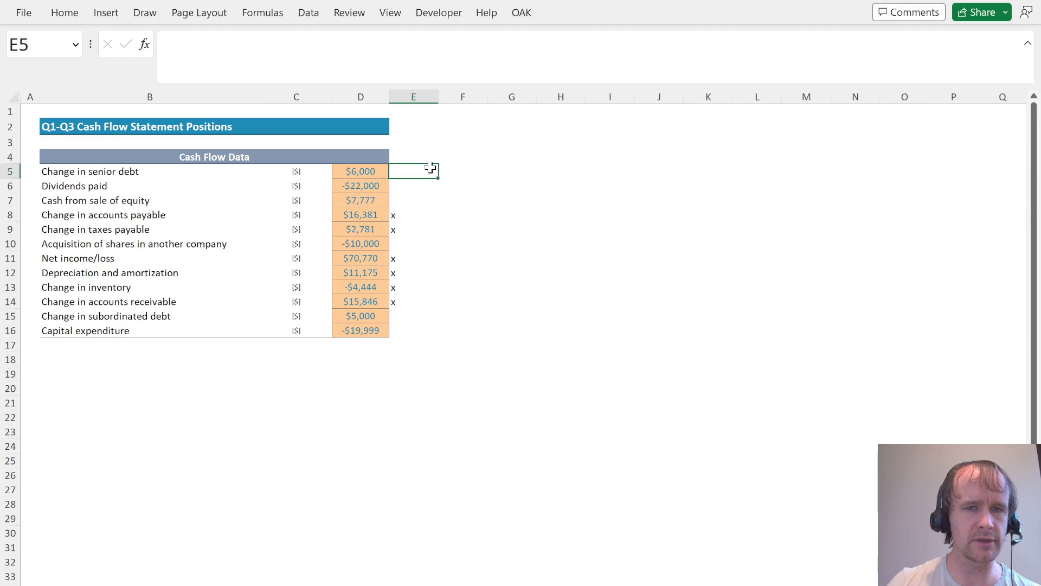
key("Right")
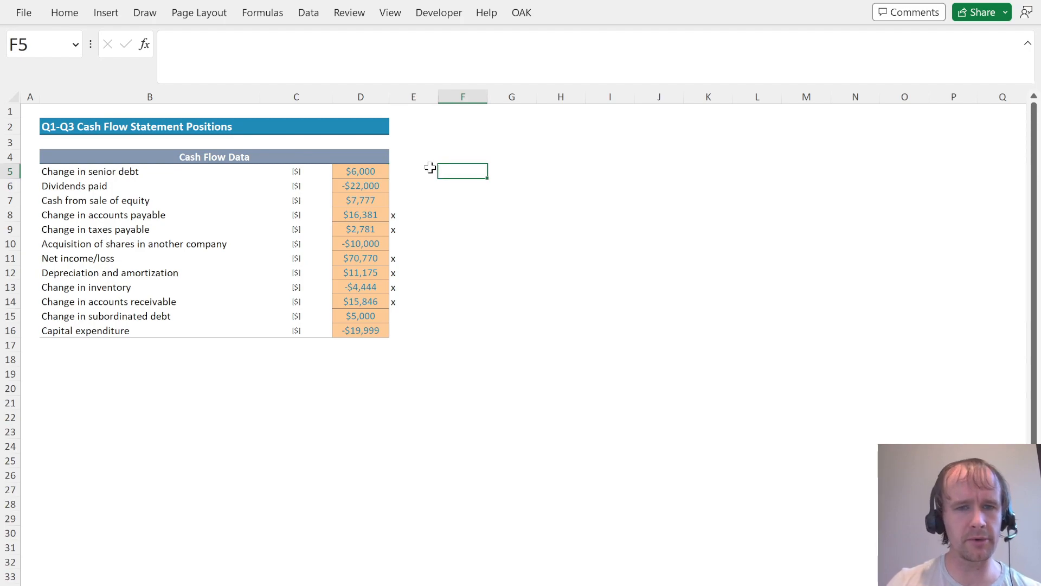
Link the Net income/loss row into a new list beside the table by entering =B11:D11 in G11.
key("Down")
key("Down")
key("Left")
key("Down")
key("Down")
key("Down")
key("Down")
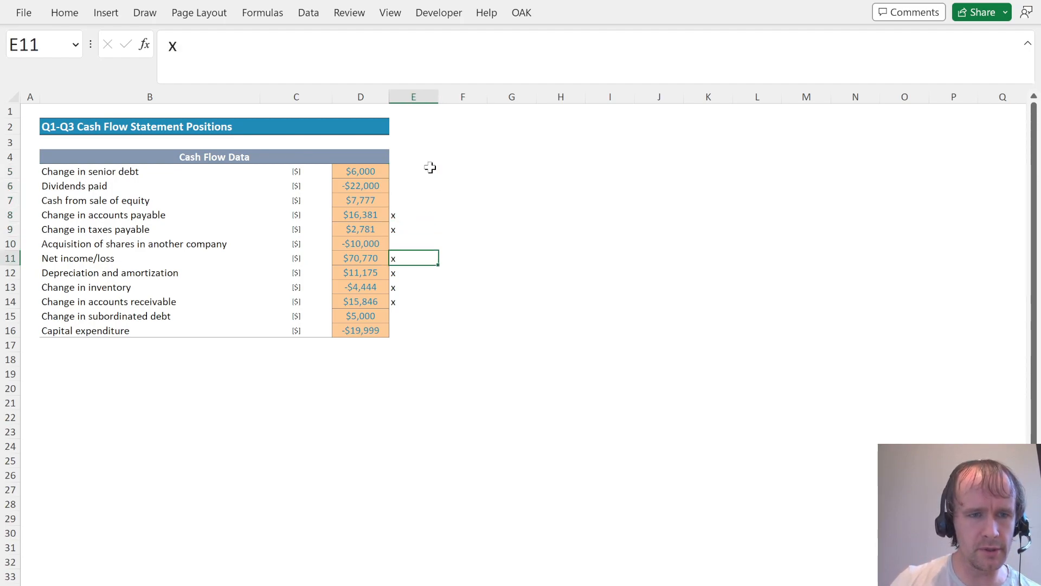
key("Right")
type("=")
key("Escape")
key("Right")
type("=")
key("Left")
key("Left")
key("Left")
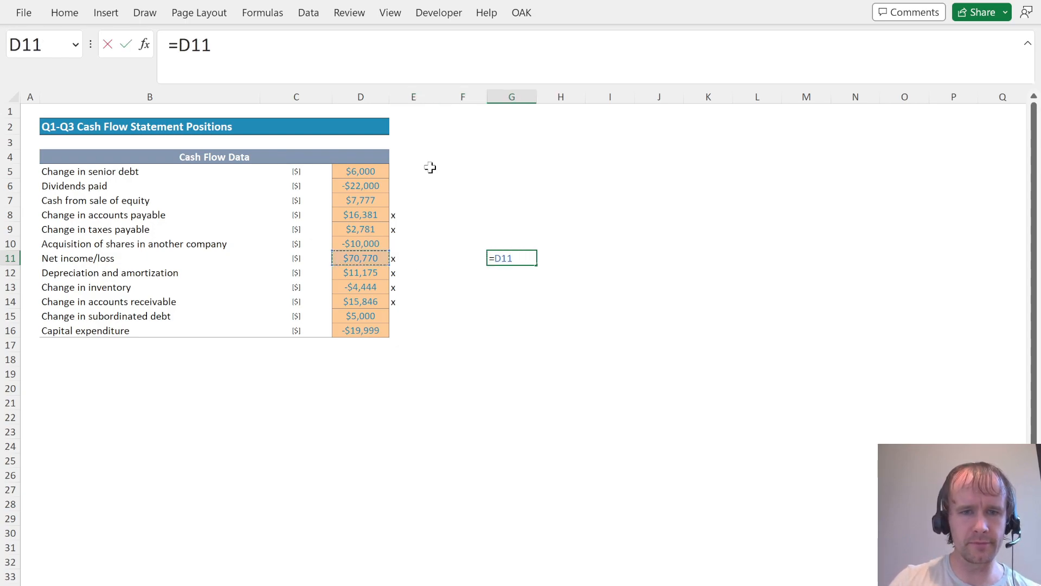
key("shift+Left")
key("shift+Left")
key("ctrl+Return")
Clear the x beside Net income/loss in E11.
key("Left")
key("Left")
key("Left")
key("Right")
key("Delete")
Link the Depreciation and amortization row into the new list by entering =B12:D12 in G12.
key("Down")
key("Right")
key("Right")
type("=")
key("Left")
key("Left")
key("Left")
key("shift+Left")
key("shift+Left")
key("Return")
Clear the x beside Depreciation and amortization in E12.
key("Up")
key("Left")
key("Left")
key("Left")
key("Right")
key("Delete")
Link the Change in inventory row into the list by entering =B13:D13 in G13.
key("Down")
key("Right")
key("Right")
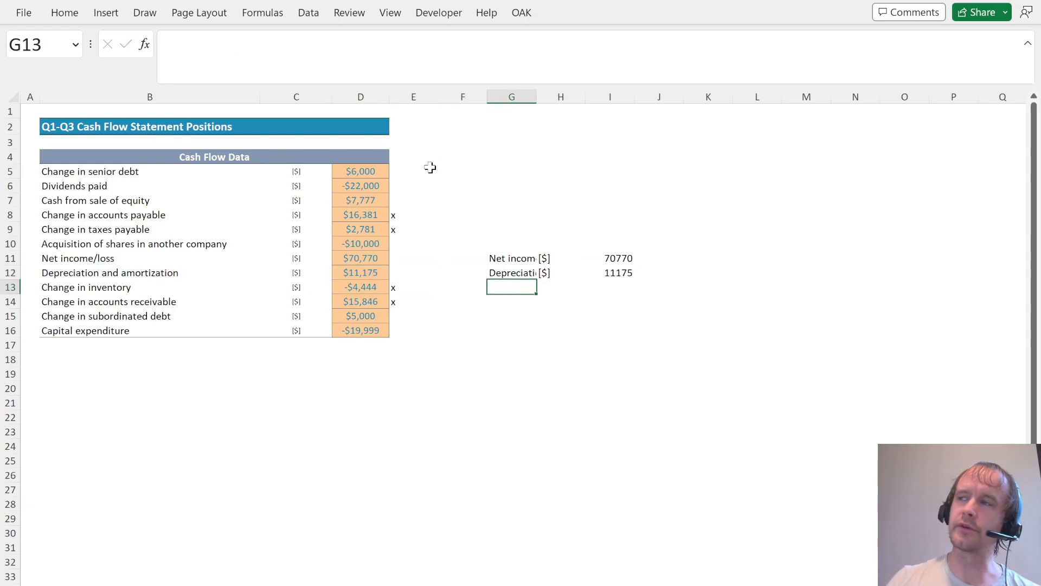
type("=")
key("Left")
key("Left")
key("Left")
key("shift+Left")
key("shift+Left")
key("Return")
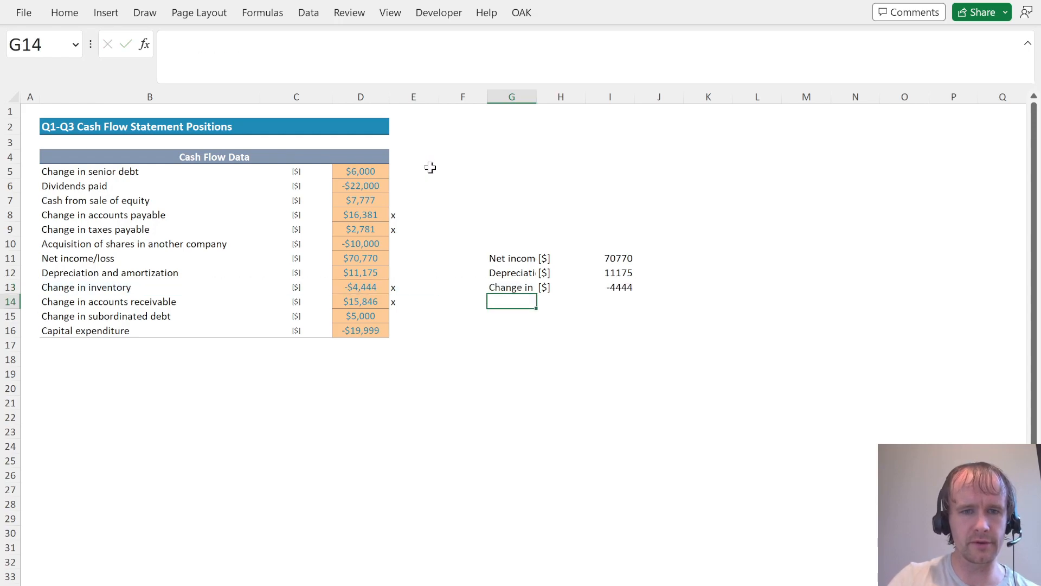
Link the Change in accounts receivable row into the list by entering =B14:D14 in G14.
type("=")
key("Left")
key("Left")
key("Left")
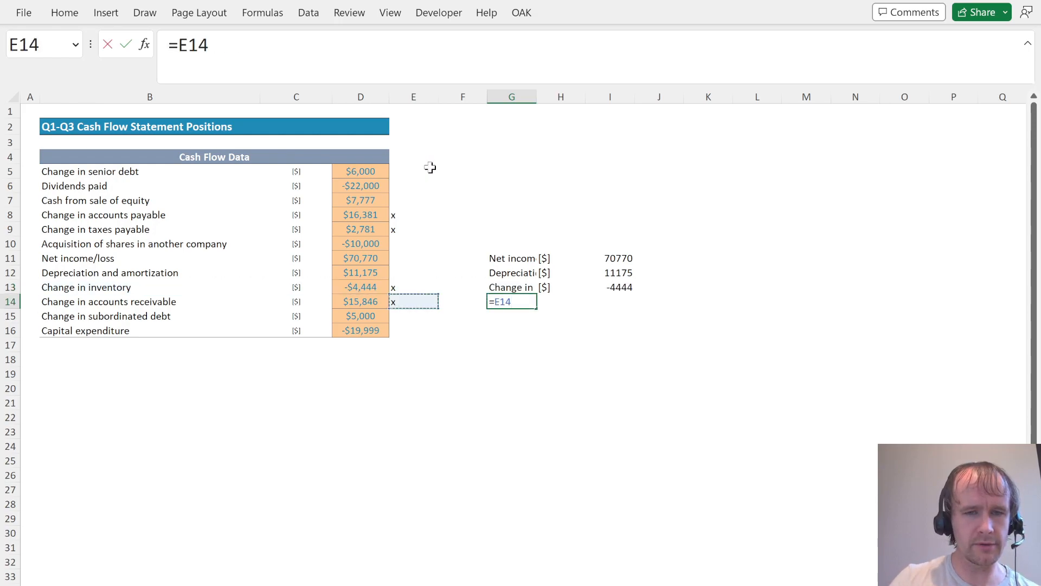
key("shift+Left")
key("shift+Left")
key("Return")
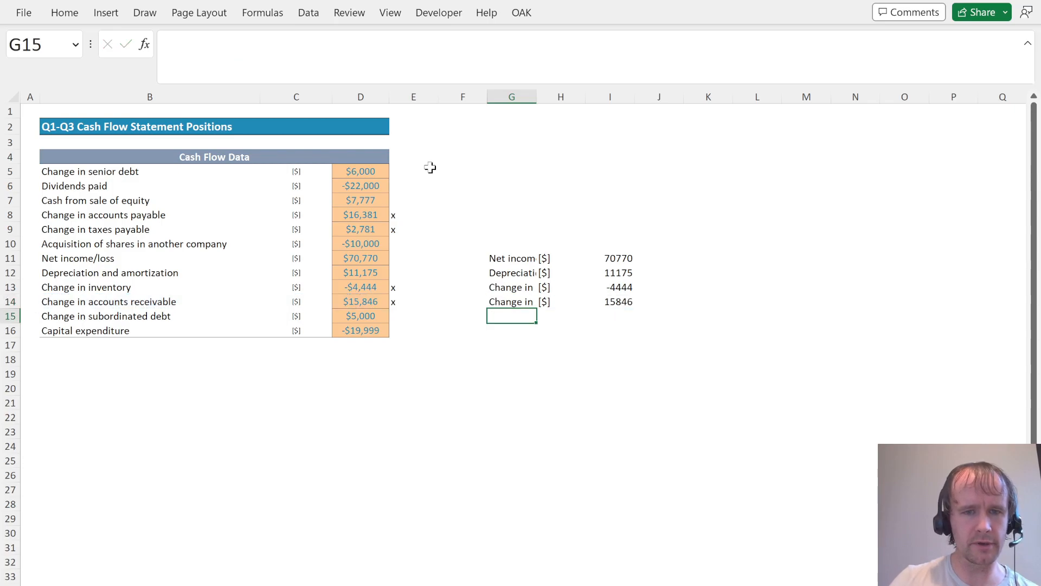
Link the Change in accounts payable row into the list by entering =B8:D8 in G15.
type("=")
key("Up")
key("Left")
key("Left")
key("Up")
key("Up")
key("Up")
key("Up")
key("Up")
key("Left")
key("Up")
key("shift+Left")
key("shift+Left")
key("Return")
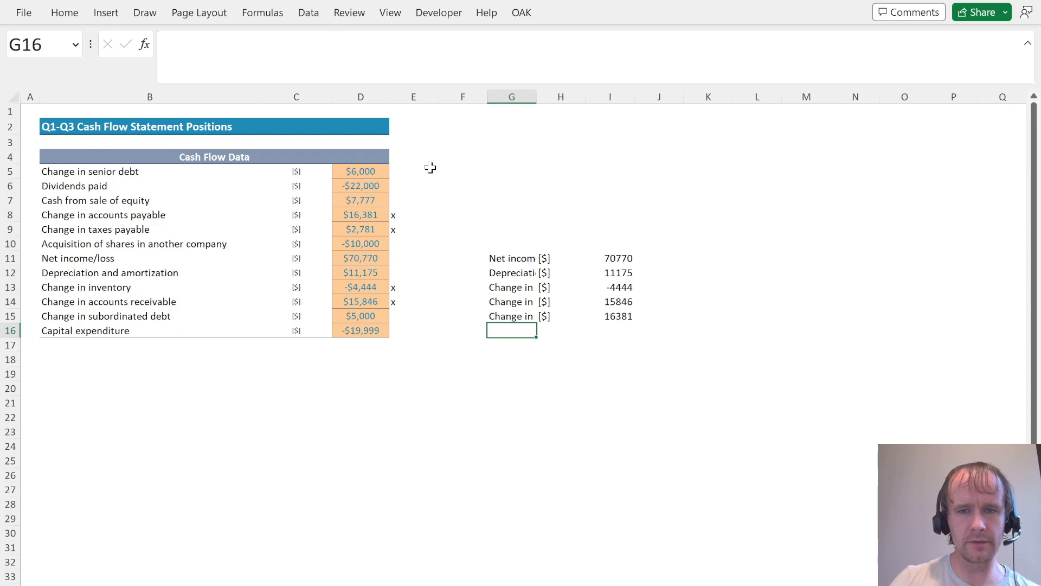
Link the Change in taxes payable row into the list by entering =B9:D9 in G16.
type("=")
key("Left")
key("Left")
key("Up")
key("Up")
key("Up")
key("Up")
key("Up")
key("Left")
key("Up")
key("Up")
key("shift+Left")
key("shift+Left")
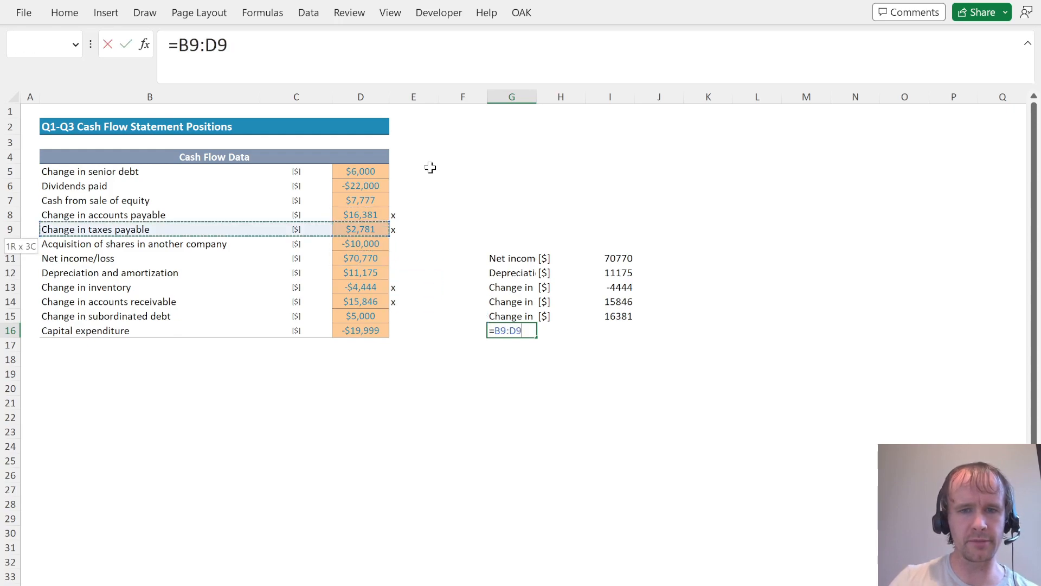
key("Return")
Total the operating items in I17 with =SUM(I11:I16) and format it with thousands separators and no decimals.
key("Right")
key("Right")
key("alt+equal")
key("Return")
key("Up")
key("ctrl+shift+1")
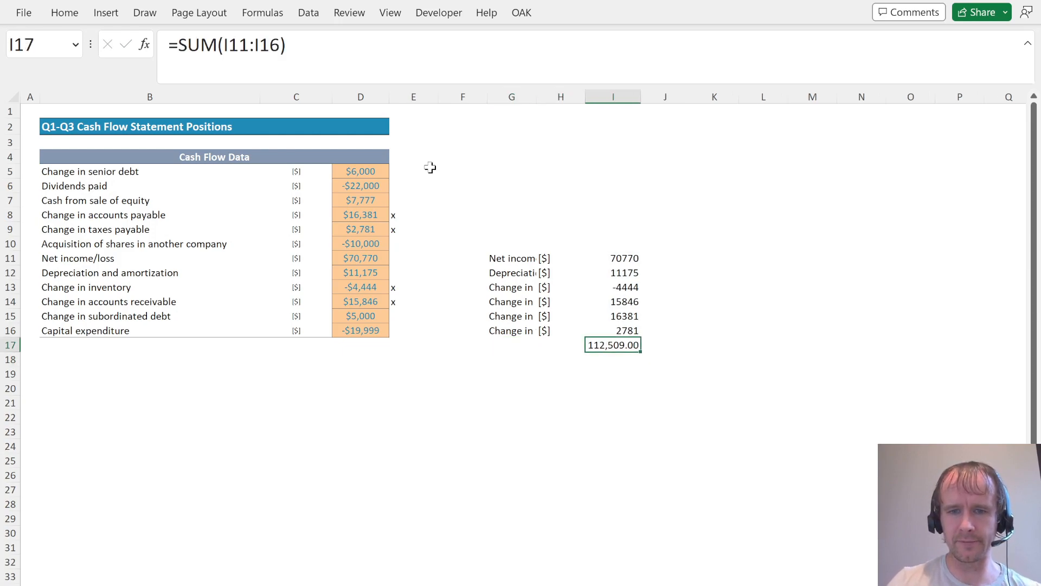
key("alt+h")
key("9")
key("F4")
Enter =SUM(I11:I15) in I19 to total the items without taxes payable, formatted with thousands separators and no decimals.
key("Down")
key("Down")
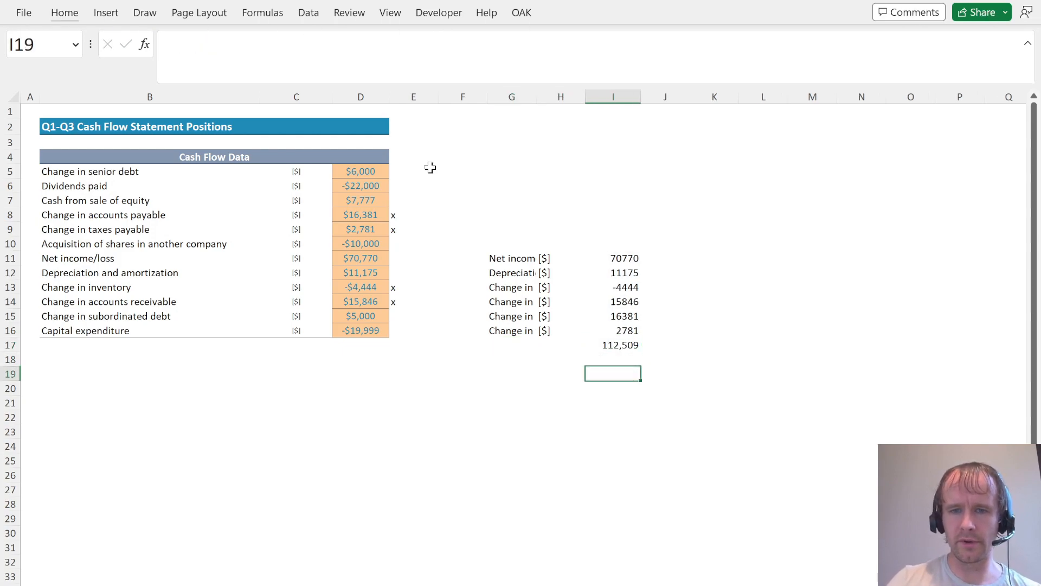
type("=sum")
key("Tab")
key("Up")
key("Up")
key("Up")
key("Up")
key("shift+Up")
key("shift+Up")
key("shift+Up")
key("shift+Up")
key("Return")
key("Up")
key("ctrl+shift+1")
key("alt+h")
key("9")
key("F4")
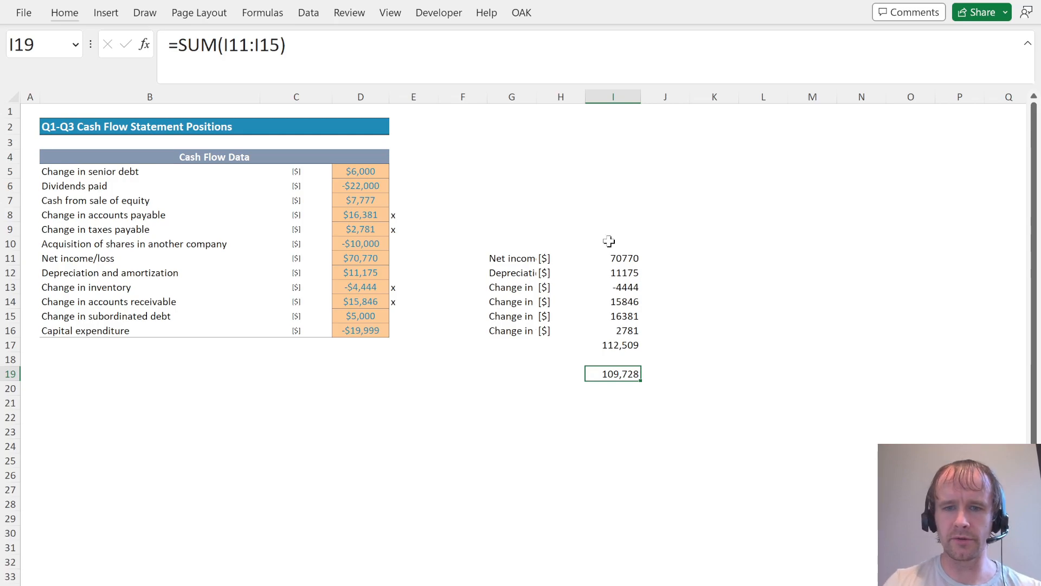
Switch to the FlexiQuiz page, answer the Operating Activities question with $112,509, and return to the Excel workbook.
key("alt+Tab")
key("alt+Tab")
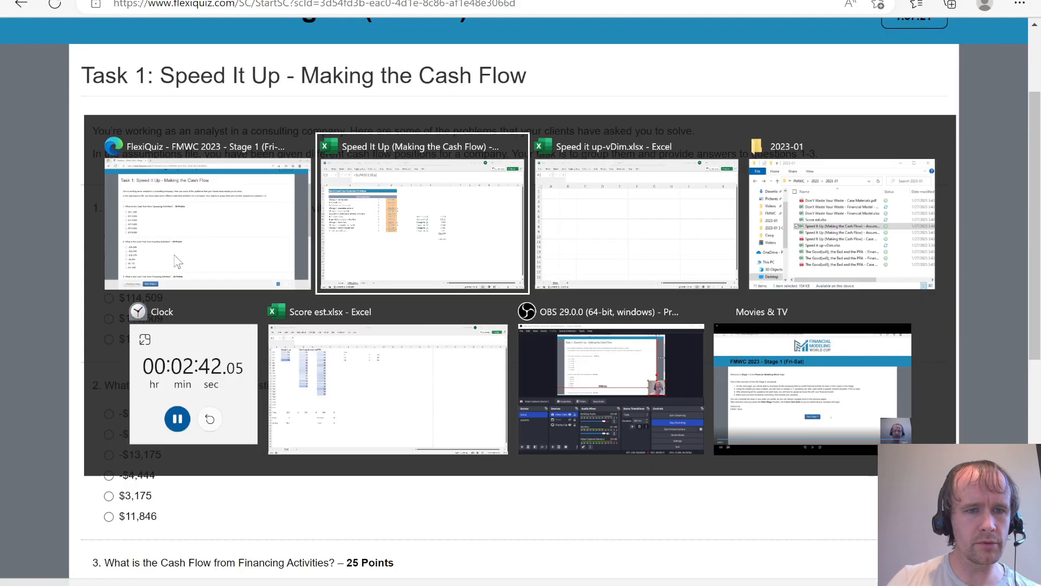
key("alt+Tab")
key("alt+Tab")
key("alt+Tab")
left_click(142, 259)
scroll(328, 409, "down", 1)
scroll(327, 410, "down", 2)
key("alt+Tab")
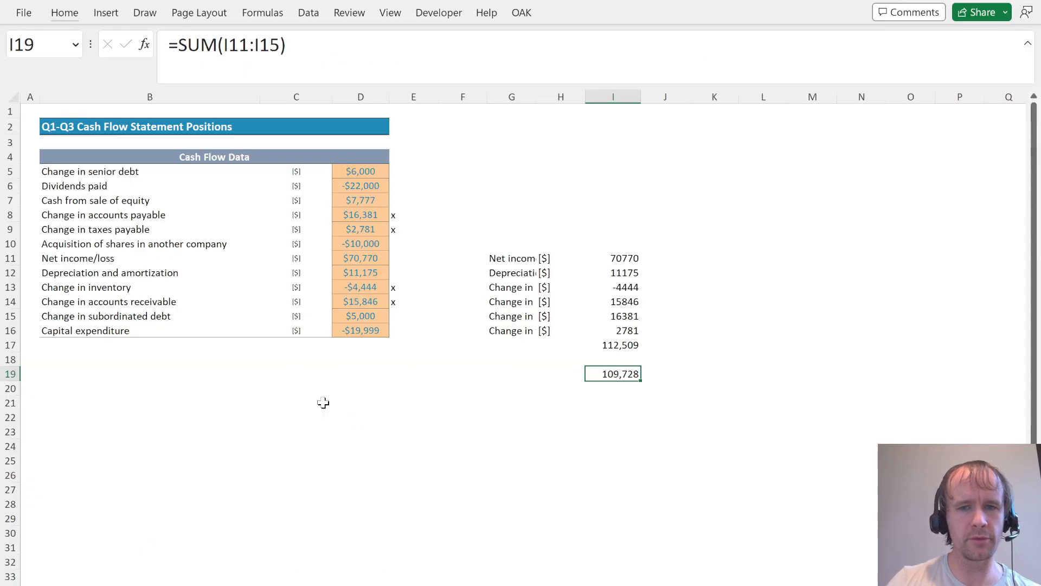
Mark Net income/loss and Depreciation and amortization with an x in E11 and E12.
left_click(396, 249)
key("Down")
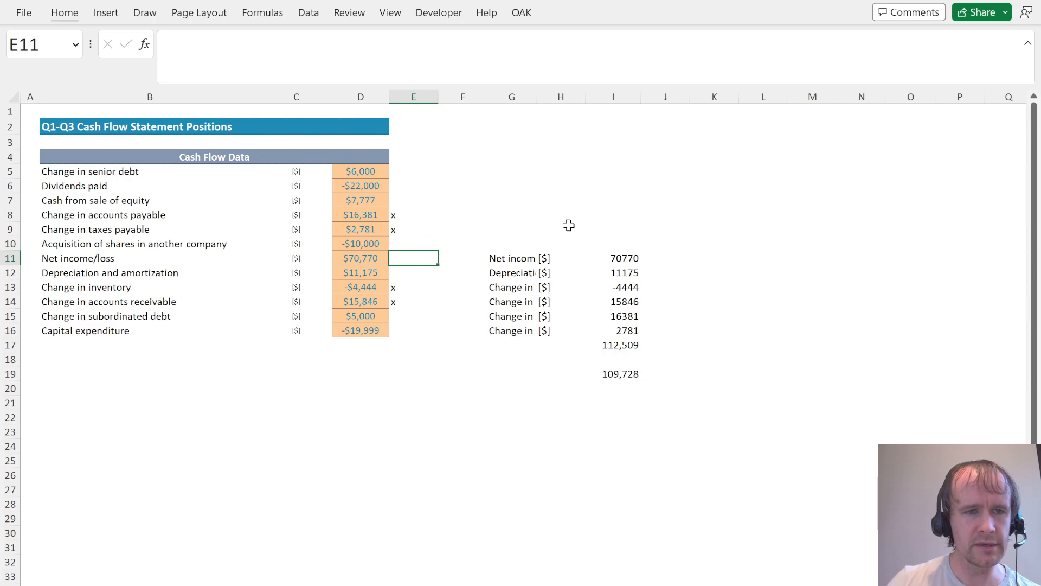
type("x")
key("Return")
type("x")
key("Up")
Label Acquisition of shares in another company as INV in E10.
key("Up")
key("Right")
key("Left")
key("Right")
key("Left")
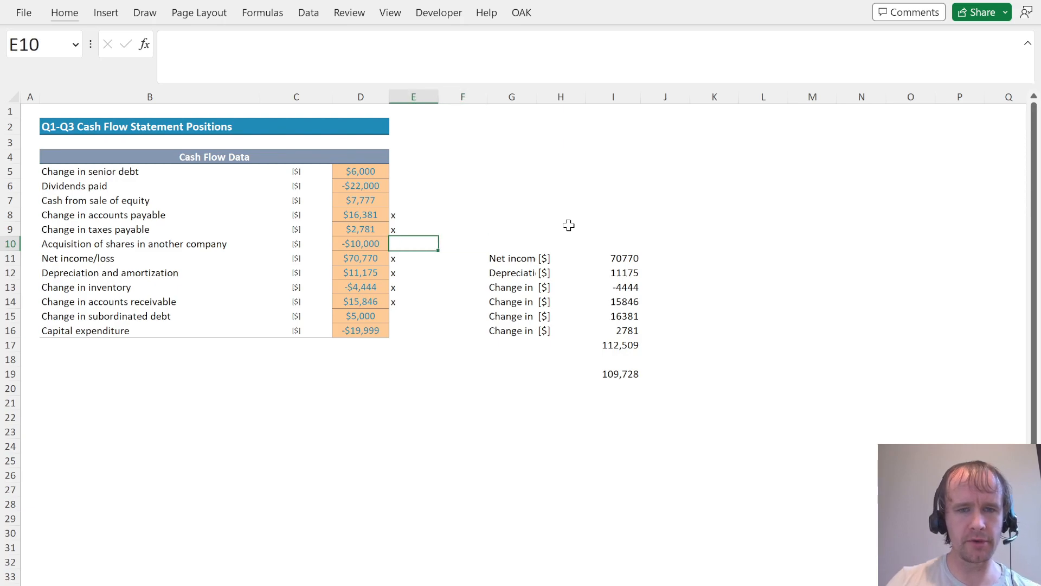
type("INV")
key("Return")
Label Cash from sale of equity in E7 and Dividends paid in E6 as INV.
key("Up")
key("Up")
key("Up")
key("Up")
type("INV")
key("Up")
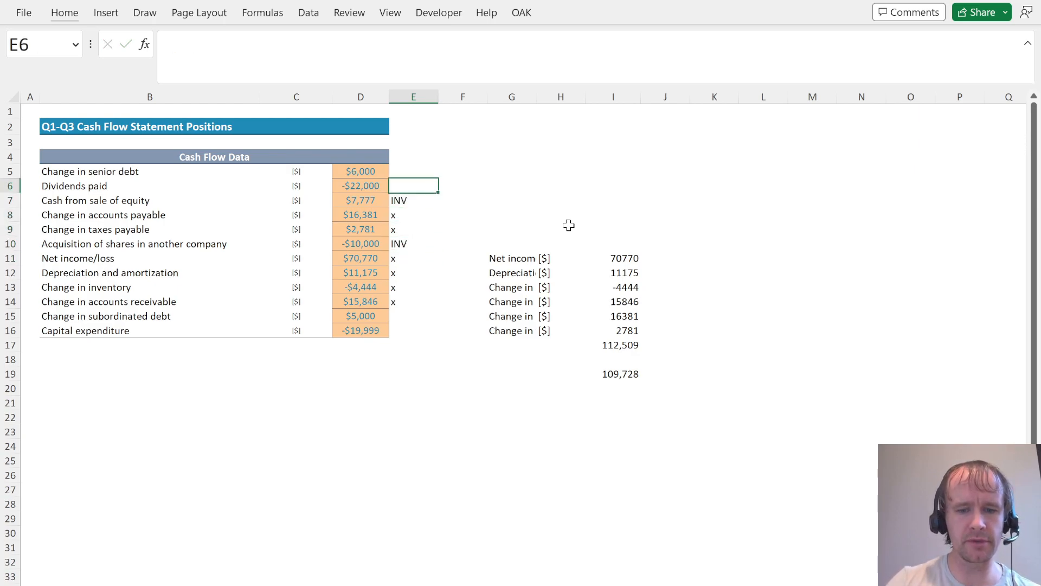
type("INV")
key("Return")
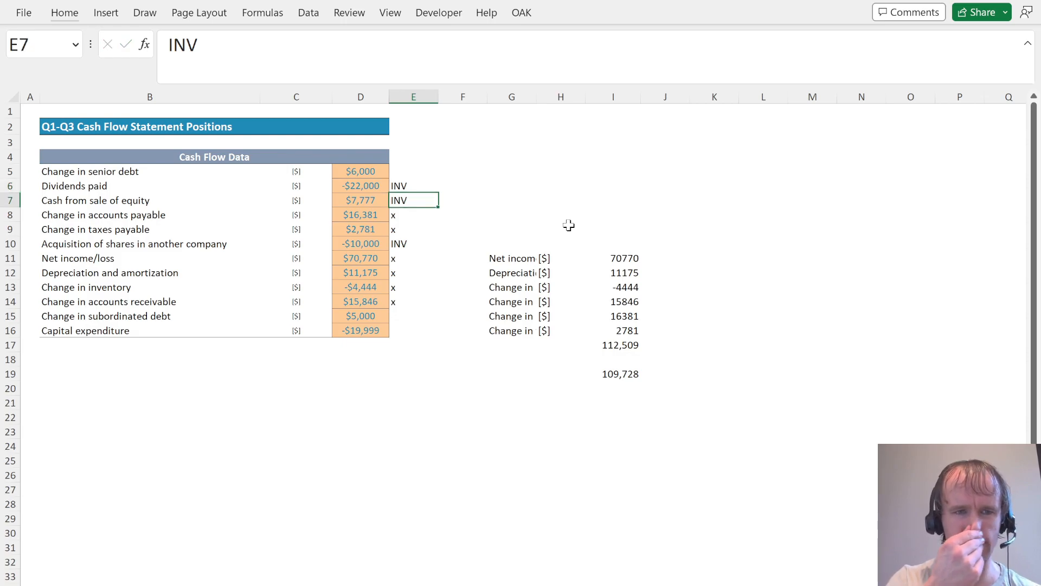
Clear the INV label beside Dividends paid in E6.
key("Up")
key("Up")
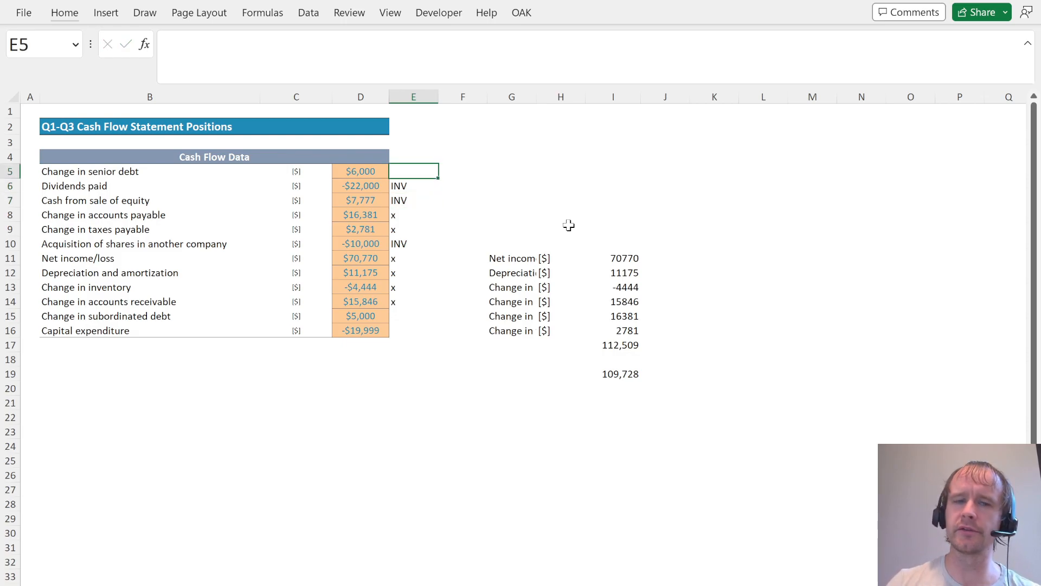
key("Down")
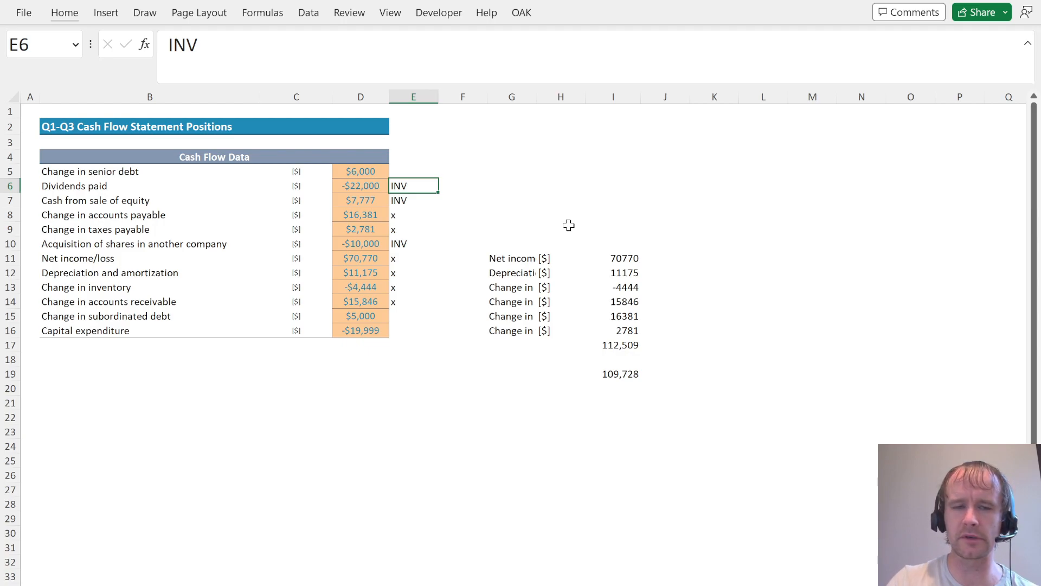
key("Delete")
Label Change in subordinated debt as FIN in E15 and Capital expenditure as INV in E16.
key("Down")
key("Down")
key("ctrl+Down")
key("Down")
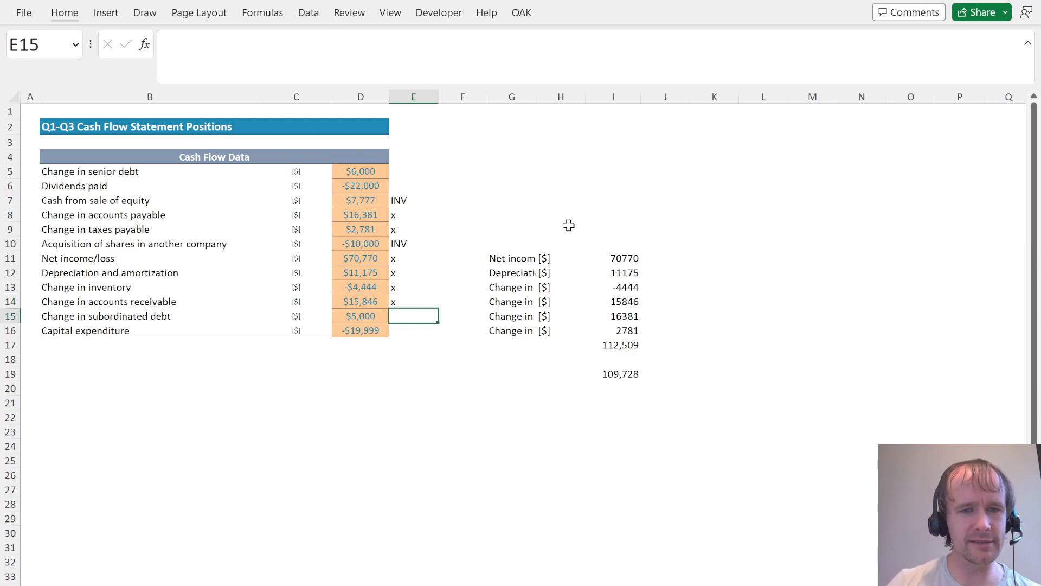
type("FIN")
key("Return")
type("INV")
key("Return")
Label Cash from sale of equity, Dividends paid and Change in senior debt as FIN in E7, E6 and E5.
key("Up")
key("Up")
key("Up")
key("Up")
key("Up")
key("Up")
key("Up")
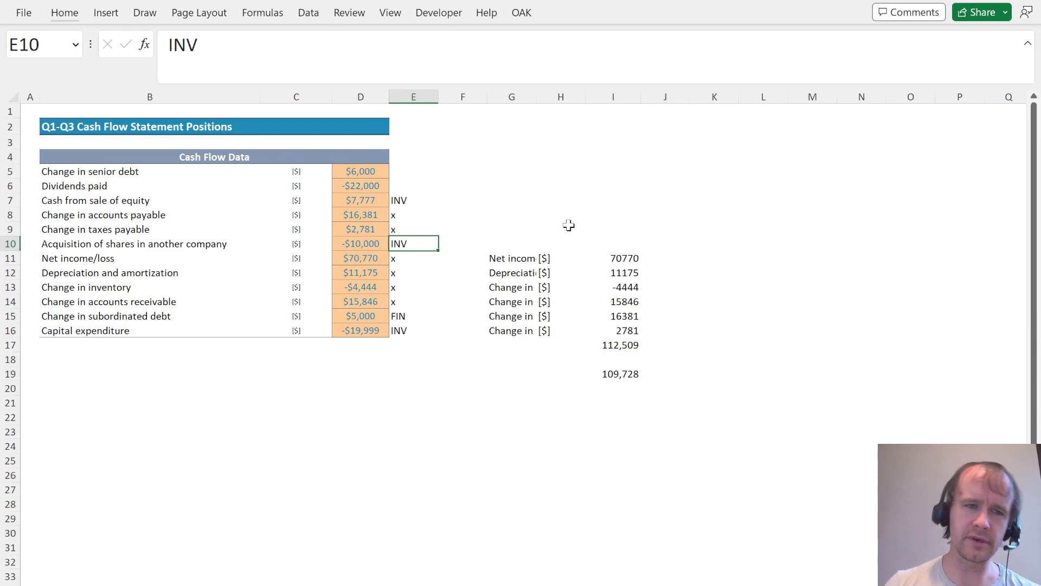
key("Up")
key("Up")
key("Up")
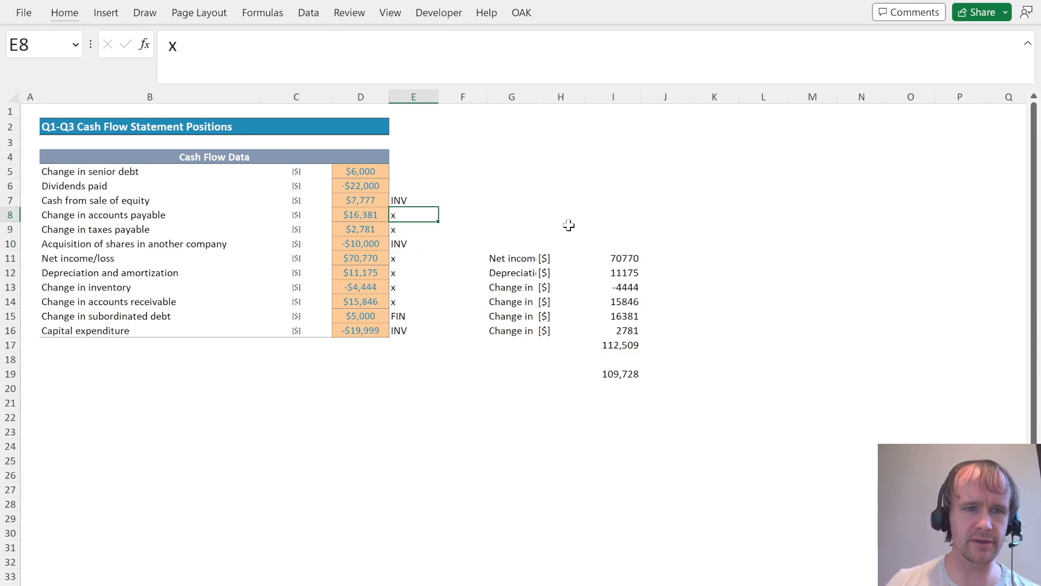
type("FIN")
key("Up")
type("FIN")
key("Up")
type("FIN")
key("ctrl+Return")
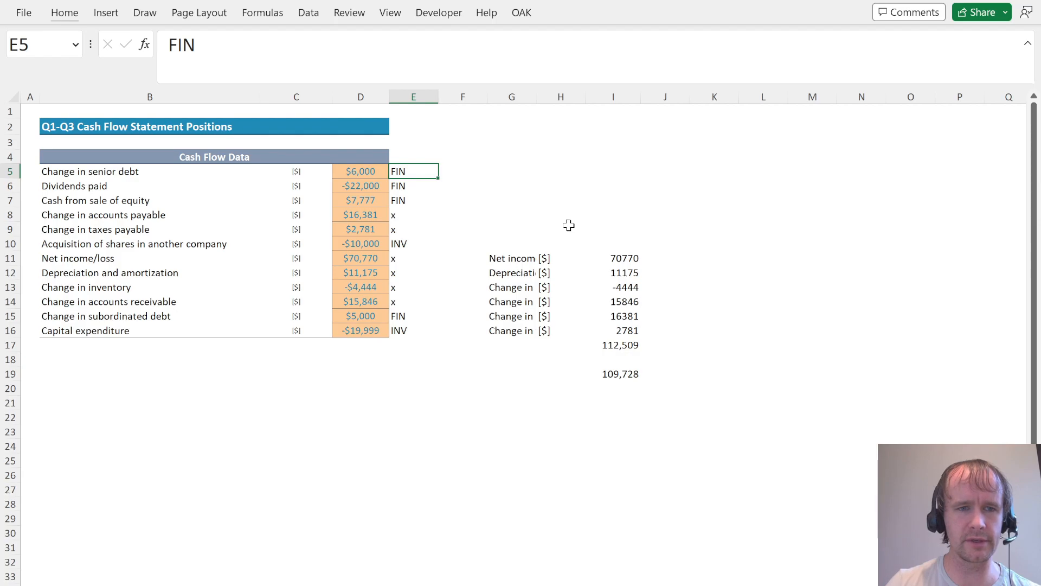
Add the two INV positions in E18 with the formula =D10+D16.
key("ctrl+Down")
key("Down")
key("Down")
type("=")
key("Left")
key("Up")
key("Up")
key("Up")
key("Up")
key("Up")
key("Up")
key("Up")
key("Up")
type("+")
key("Left")
key("Up")
key("Up")
key("Return")
key("Up")
Switch to the FlexiQuiz page, answer the Investing Activities question with -$29,999, and return to the Excel workbook.
key("alt+Tab")
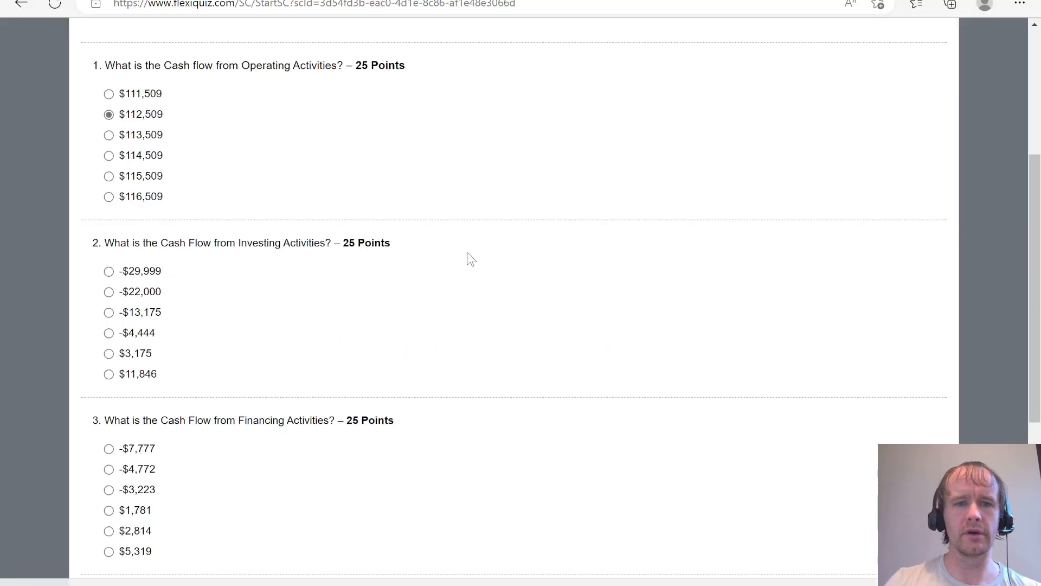
left_click(146, 273)
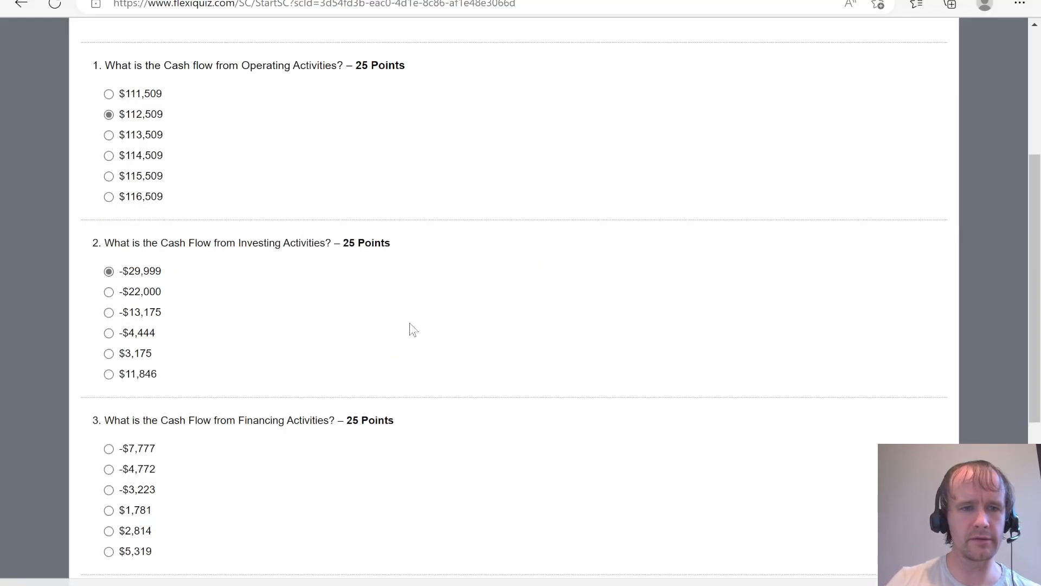
key("alt+Tab")
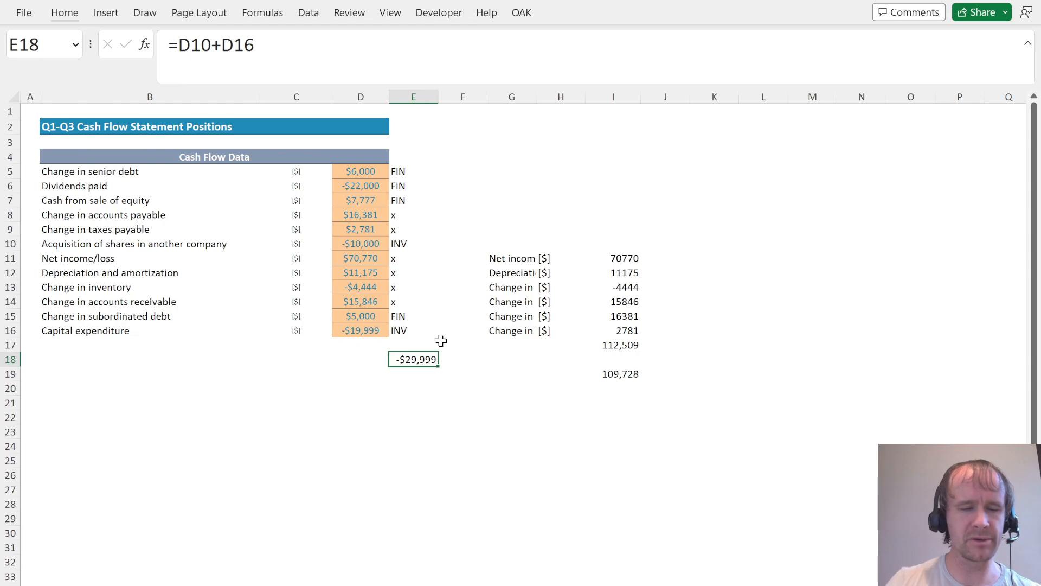
key("alt+Tab")
scroll(402, 421, "down", 2)
key("alt+Tab")
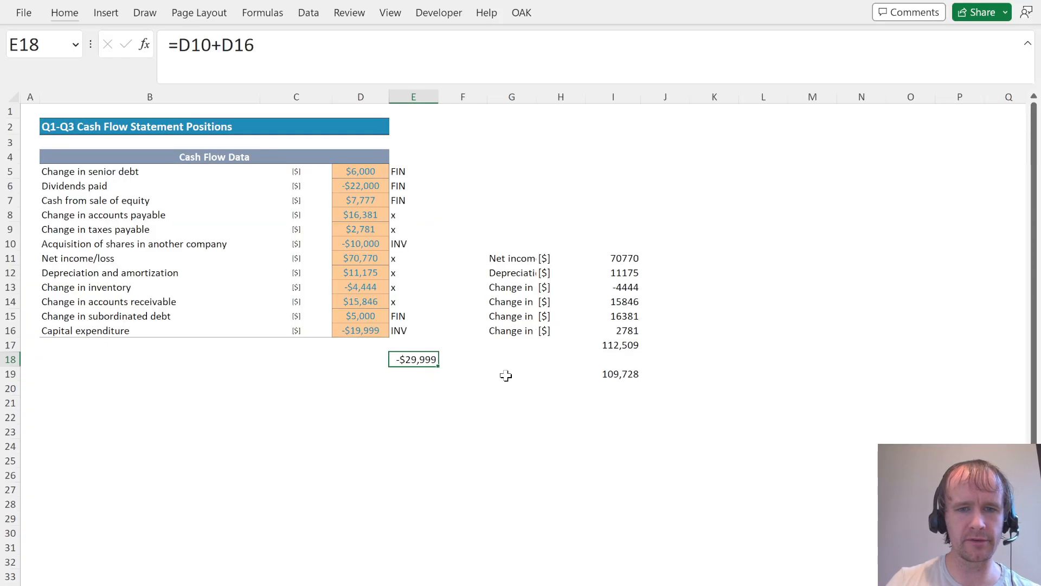
Sum the FIN positions in E20 with =SUMIFS(D5:D16,E5:E16,"FIN") and format the result with a thousands separator and one fewer decimal.
key("Down")
key("Down")
type("=sumifs")
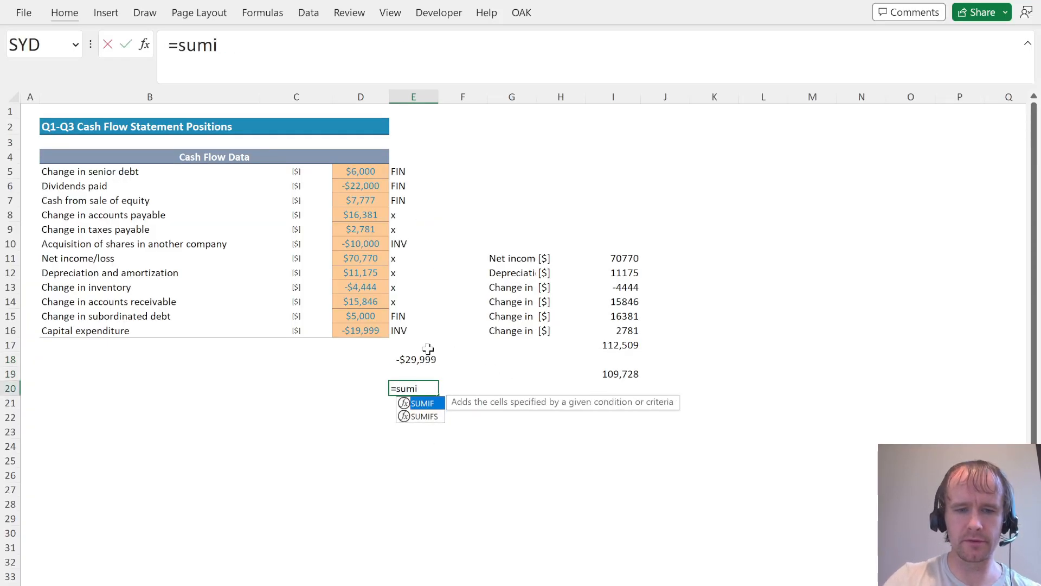
key("Tab")
key("Left")
key("Up")
key("Up")
key("Up")
key("Up")
key("shift+Up")
key("shift+Up")
key("shift+Up")
key("shift+Up")
key("shift+Up")
key("shift+Up")
key("shift+Up")
key("shift+Up")
key("shift+Up")
key("shift+Up")
key("shift+Up")
type(",")
key("Up")
key("Up")
key("Up")
key("Up")
key("shift+Up")
key("shift+Up")
key("shift+Up")
key("shift+Up")
key("shift+Up")
key("shift+Up")
key("shift+Up")
key("shift+Up")
key("shift+Up")
key("shift+Up")
key("shift+Up")
type(",\"FIN\"")
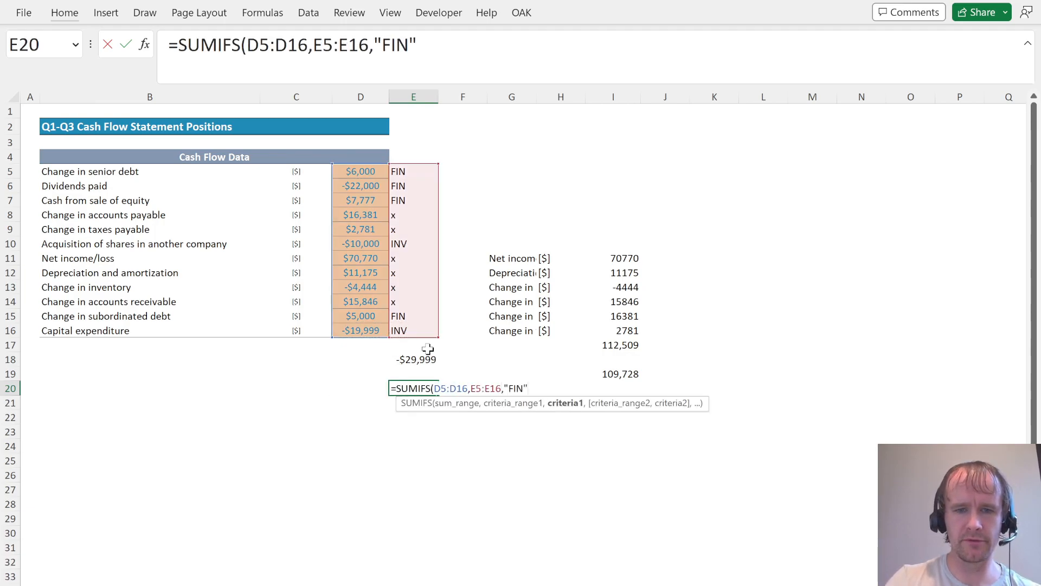
key("Return")
key("Up")
key("ctrl+shift+1")
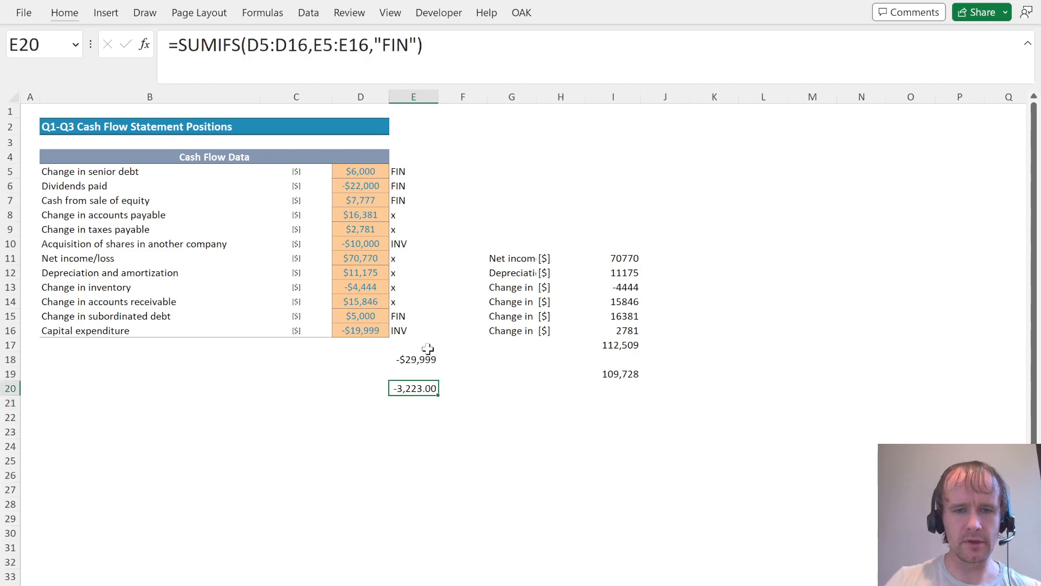
key("alt+h")
key("9")
Answer the Financing Activities question with -$3,223 on the FlexiQuiz page, and open the workbook's Q4 minimum daily closing balance sheet in Excel.
key("alt+Tab")
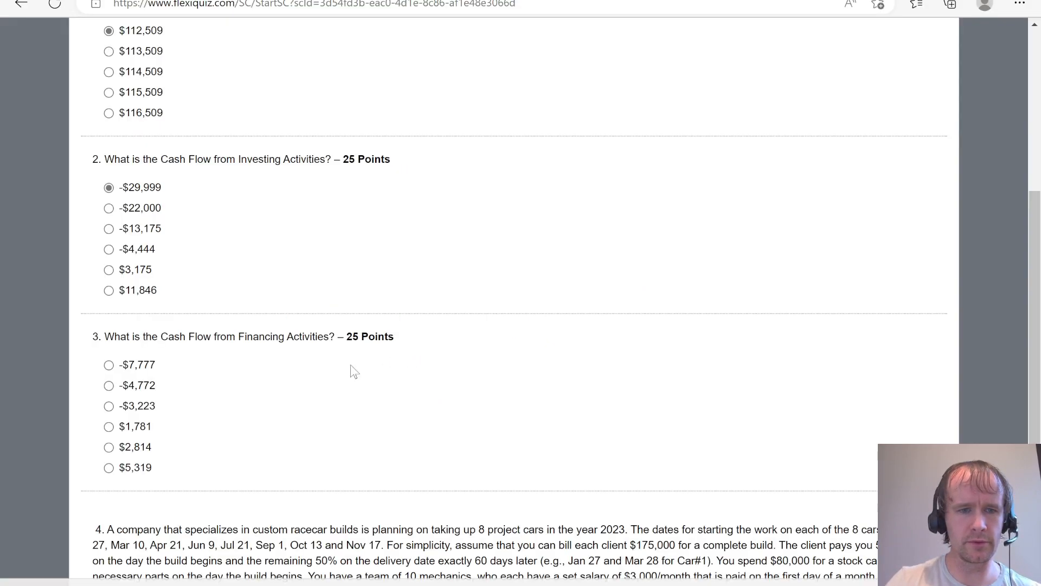
left_click(153, 411)
scroll(320, 412, "down", 5)
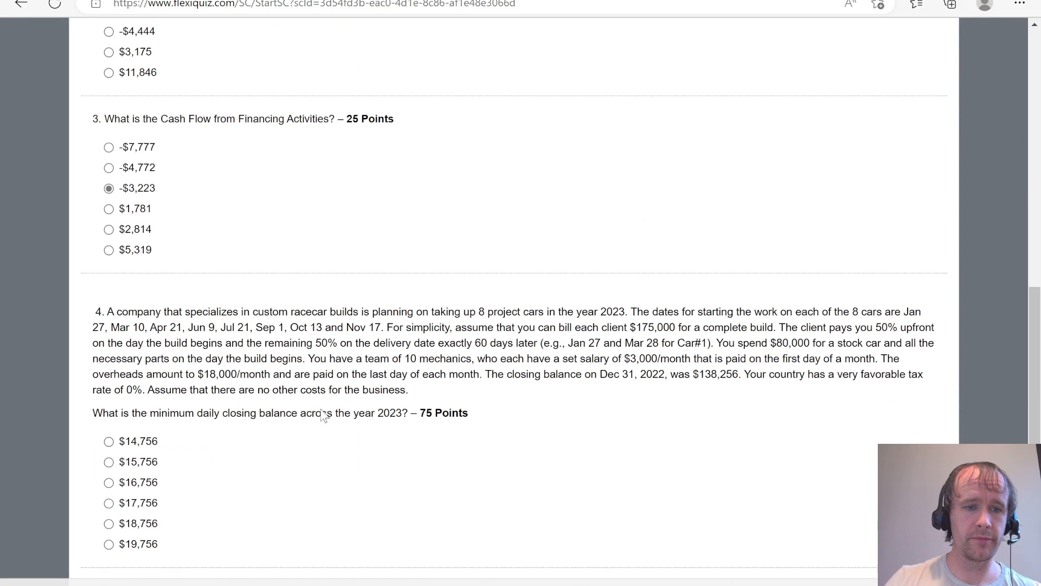
key("alt+Tab")
key("ctrl+Page_Down")
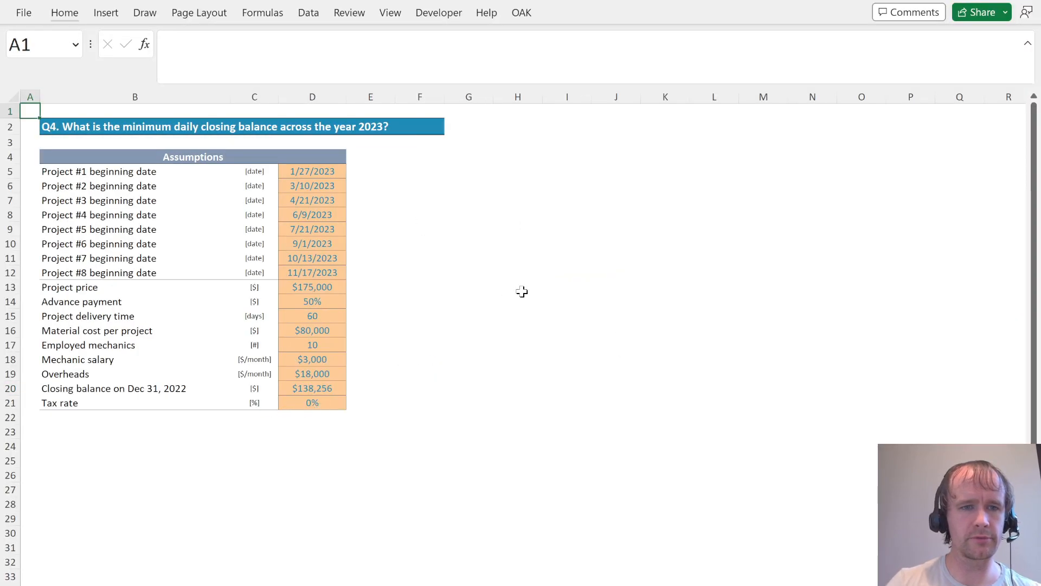
Check question 4 on the FlexiQuiz page, and paste the project beginning dates from D5:D12 in Excel at G5 as values and number formats.
key("alt+Tab")
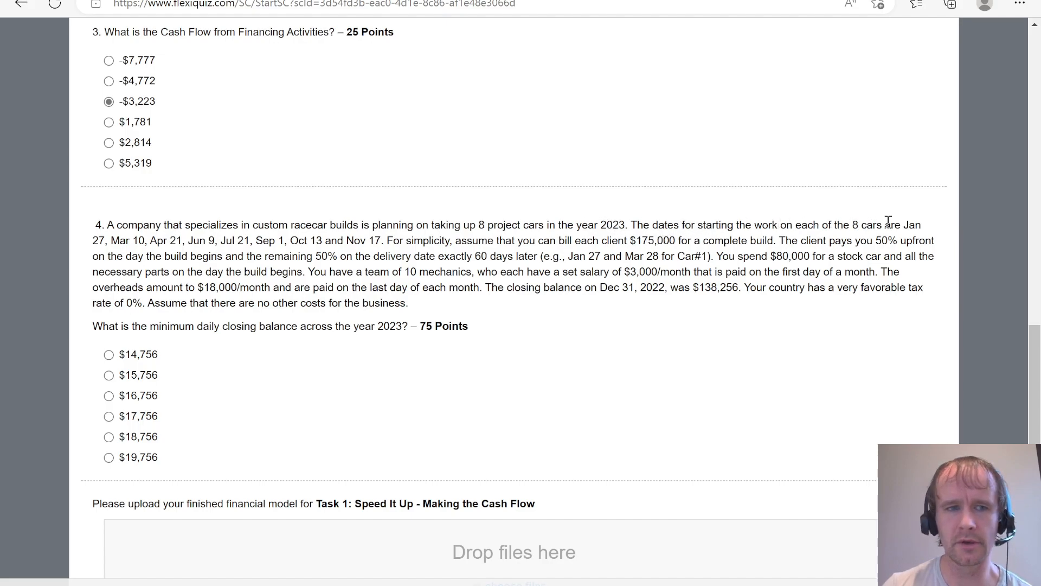
key("alt+Tab")
key("Right")
key("Right")
key("Down")
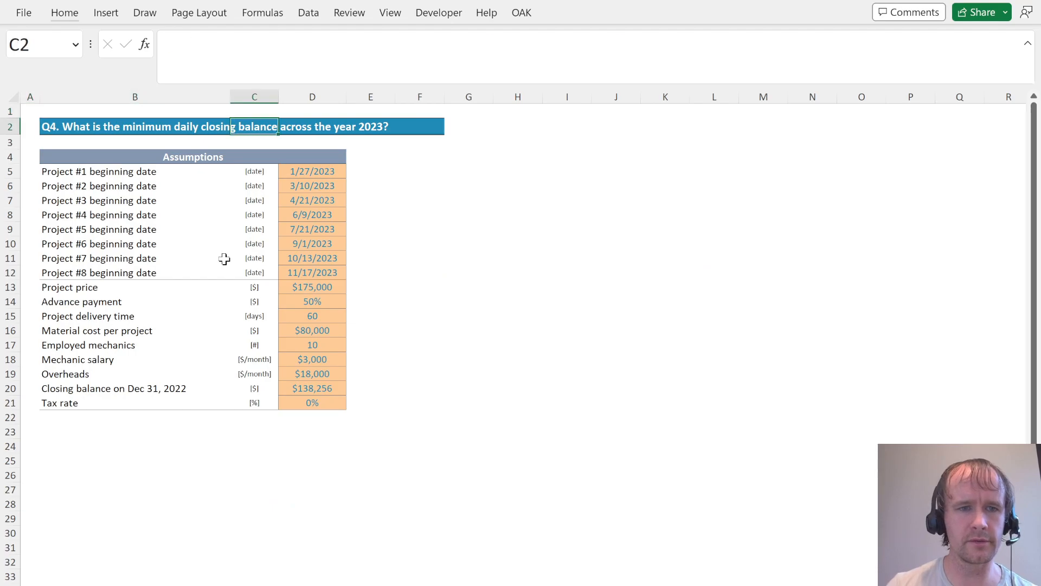
key("Right")
key("Down")
key("Down")
key("Down")
key("shift+Down")
key("shift+Down")
key("shift+Down")
key("shift+Down")
key("shift+Down")
key("shift+Down")
key("shift+Down")
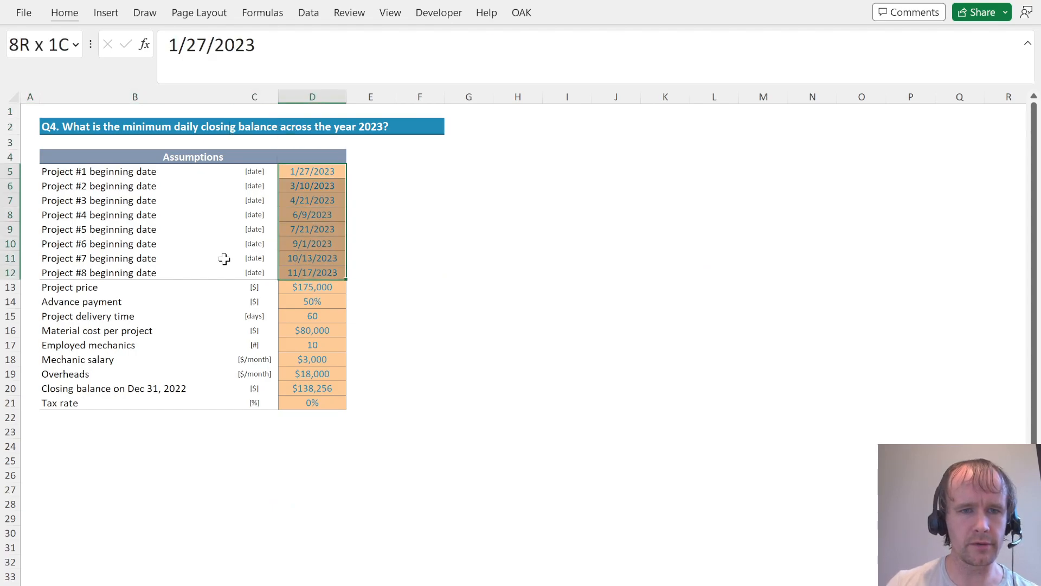
key("alt+Tab")
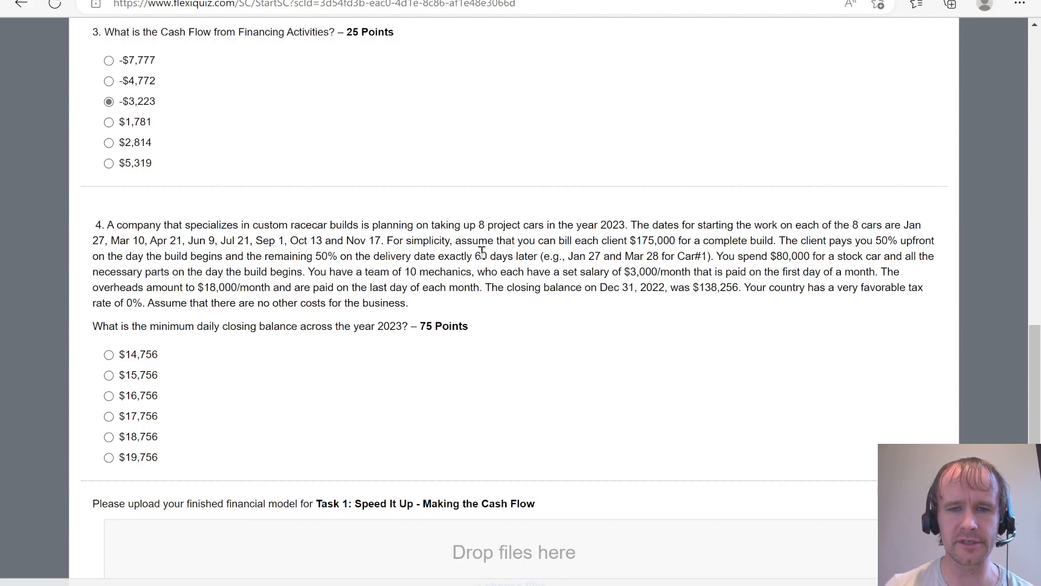
key("alt+Tab")
key("alt+Tab")
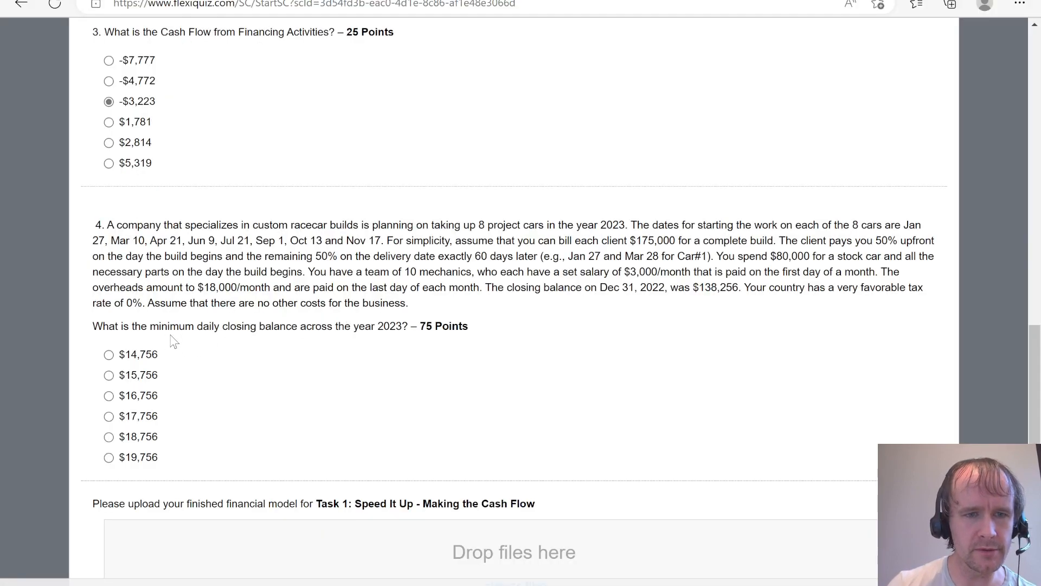
key("alt+Tab")
key("alt+Tab")
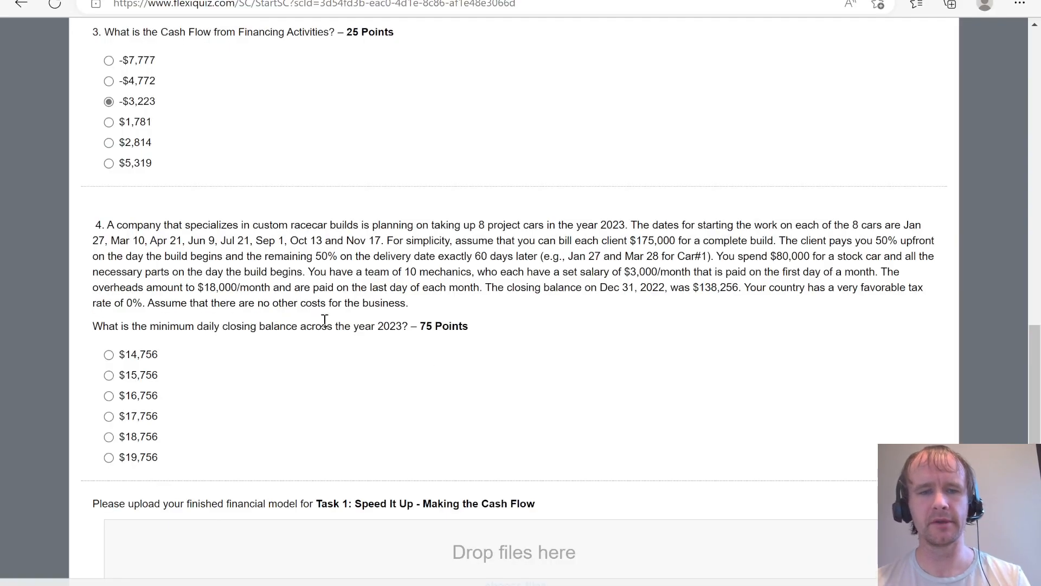
key("alt+Tab")
key("ctrl+c")
key("Right")
key("Down")
key("Right")
key("Right")
key("Up")
key("ctrl+alt+v")
key("u")
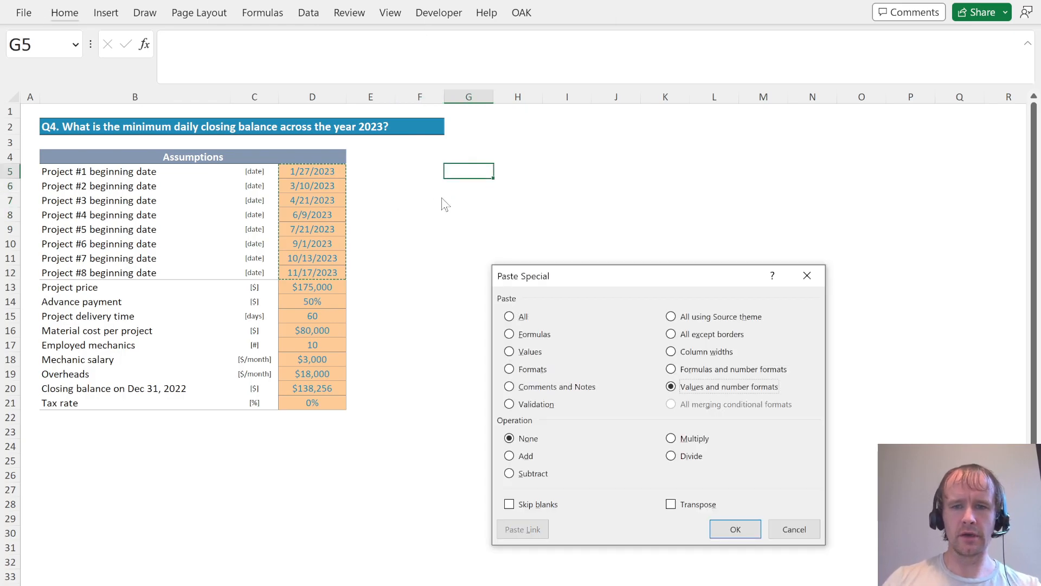
key("Return")
Duplicate the eight dates from G5:G12 directly beneath them in G13:G20 and autofit the column width.
key("ctrl+c")
key("ctrl+Down")
key("Down")
key("ctrl+v")
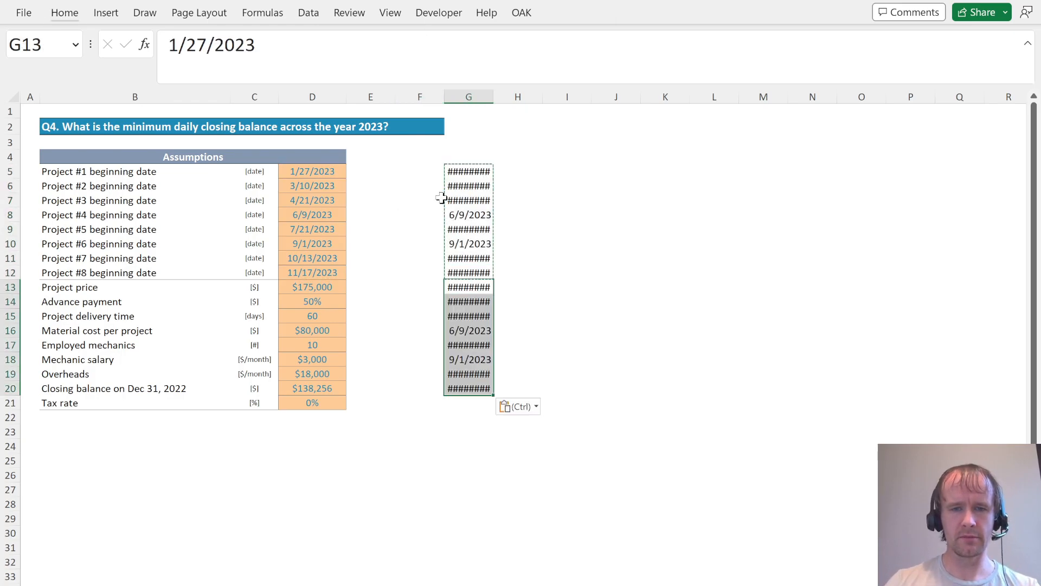
key("alt+h")
key("o")
key("i")
Add 60 days to the dates in G13:G20 with Paste Special Add, using a temporary 60 in H13 that is cleared.
key("Right")
type("60")
key("ctrl+Return")
key("Left")
key("ctrl+shift+Down")
key("alt+h")
key("v")
key("s")
key("d")
key("Return")
key("Right")
key("Delete")
Fill H5:H12 with half the project price using =$D$13/2 and copy the formulas to H13:H20.
key("Up")
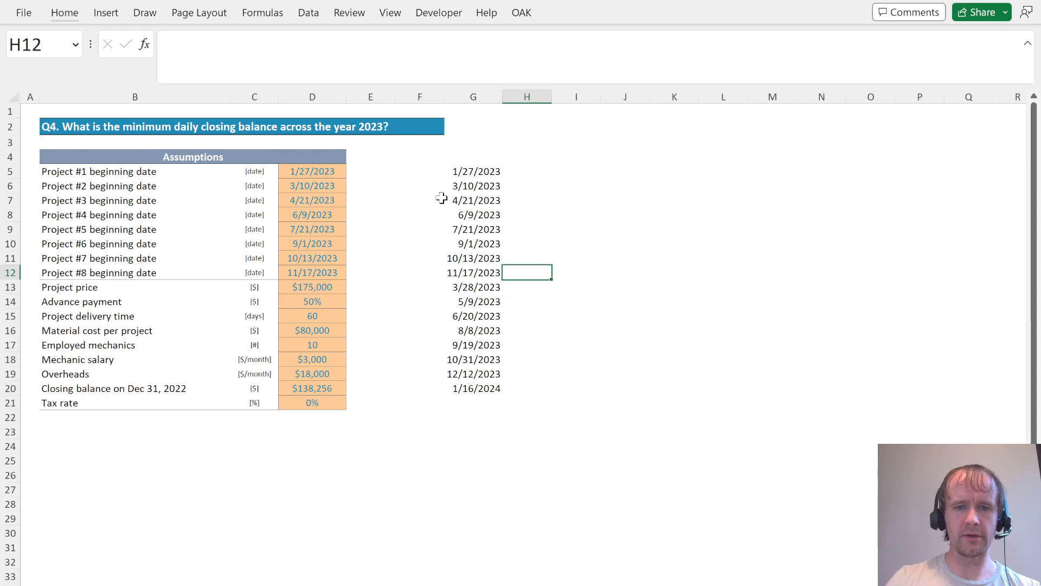
key("shift+Up")
key("shift+Up")
key("shift+Up")
key("shift+Up")
key("shift+Up")
key("shift+Up")
key("shift+Up")
type("=")
key("Down")
key("Left")
key("Left")
key("Left")
key("Left")
key("F4")
type("/2")
key("ctrl+Return")
key("ctrl+c")
key("Down")
key("ctrl+v")
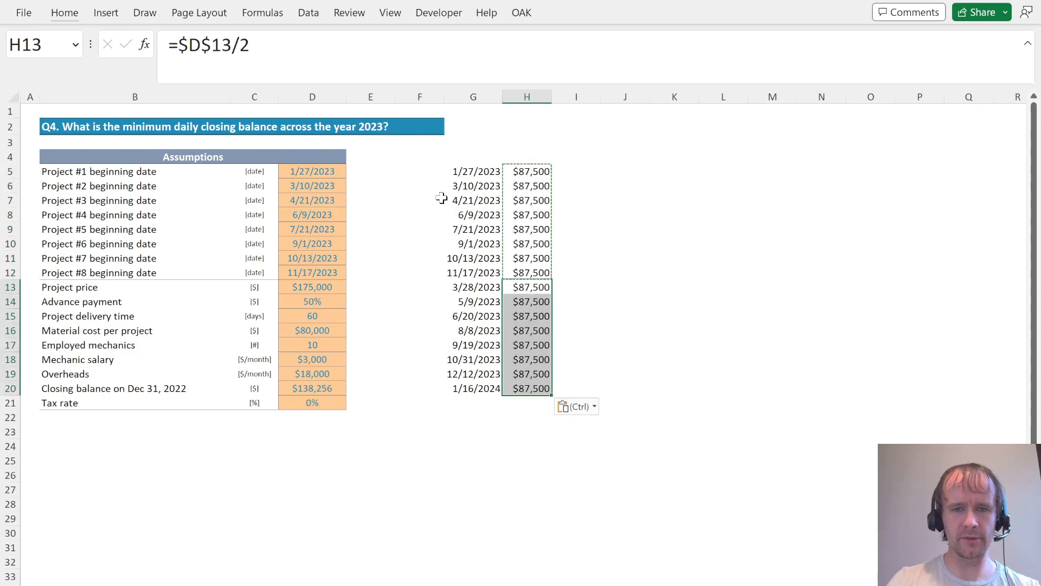
Replace the contents of the date and payment list in G5:H20 with plain values.
key("Left")
key("ctrl+Up")
key("ctrl+shift+Down")
key("shift+Right")
key("ctrl+c")
key("alt")
key("h")
key("v")
key("v")
key("ctrl+Down")
key("Down")
Reread the material cost timing in question 4 on the quiz page, and copy the dates in G5:G12 to G21:G28 in Excel.
key("alt+Tab")
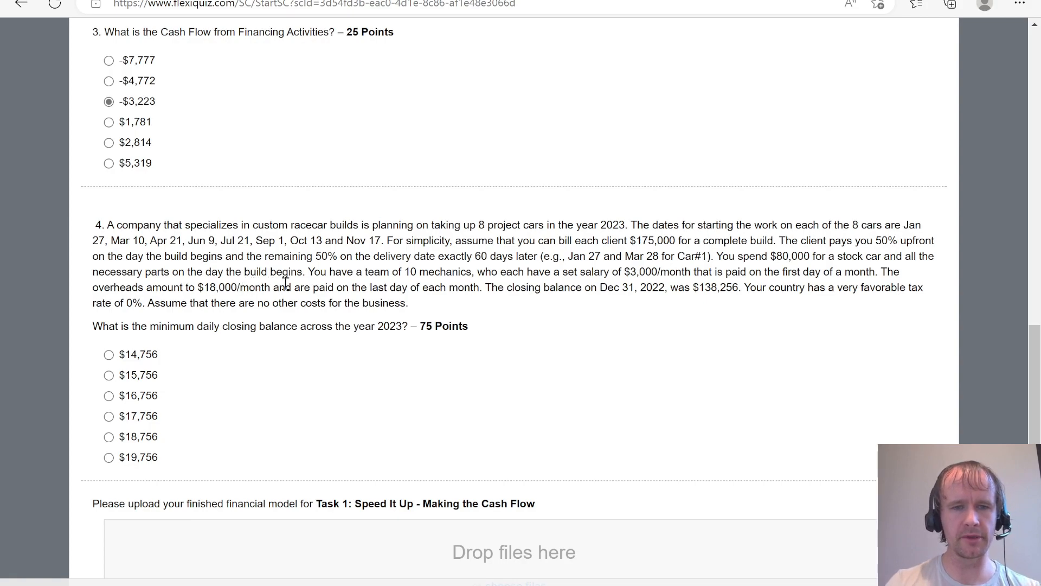
key("alt+Tab")
key("Up")
key("Up")
key("Up")
key("Up")
key("Up")
key("Up")
key("Up")
key("Up")
key("Up")
key("ctrl+shift+Up")
key("ctrl+c")
key("ctrl+Down")
key("Down")
key("ctrl+v")
Fill H21:H28 with the negative material cost per project using =-$D$16.
key("Right")
key("Left")
key("ctrl+shift+Down")
key("shift+Right")
key("shift+Tab")
key("shift+Right")
type("=")
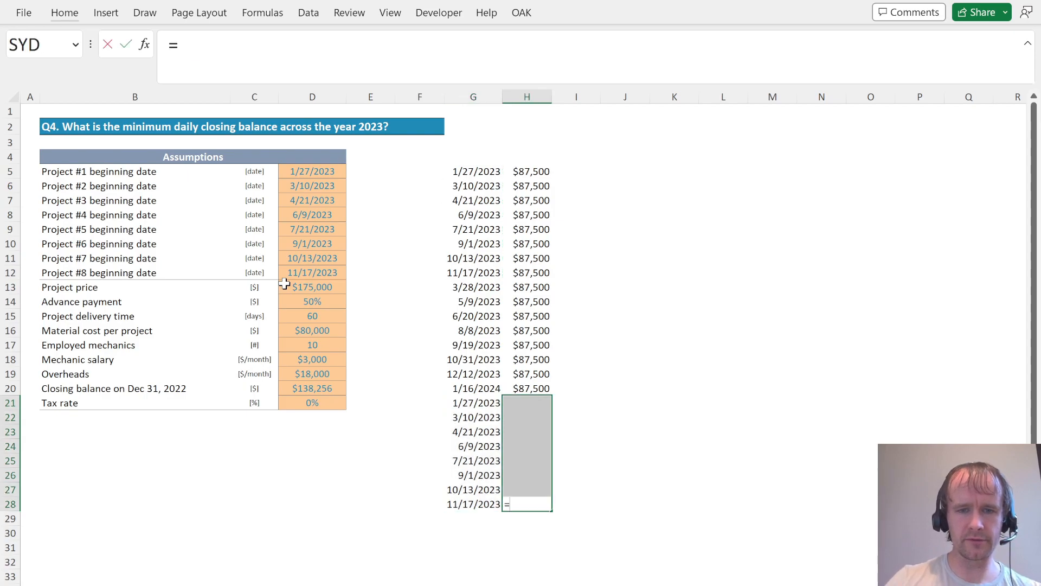
type("-")
left_click(312, 330)
key("F4")
key("ctrl+Return")
Replace the material cost formulas in H21:H28 with plain values.
key("ctrl+c")
key("alt")
key("h")
key("v")
key("v")
Reread the mechanics' salary and overhead payment timing in question 4 on the quiz page, and return to Excel.
key("alt+Tab")
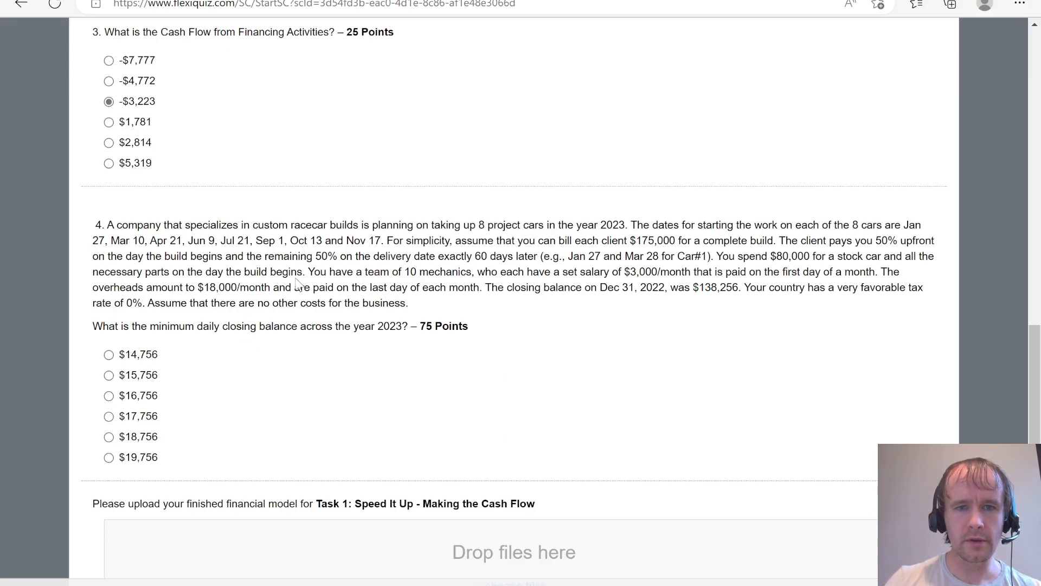
mouse_move(329, 272)
left_mouse_down()
mouse_move(849, 274)
mouse_move(467, 288)
mouse_move(198, 257)
mouse_move(209, 273)
mouse_move(264, 289)
mouse_move(336, 272)
left_mouse_up()
right_click(566, 299)
left_click(491, 289)
key("alt+Tab")
Try to enter the opening date of December 31, 2022 in K4.
key("Up")
key("Up")
key("ctrl+Up")
key("Right")
key("Right")
key("Right")
key("Up")
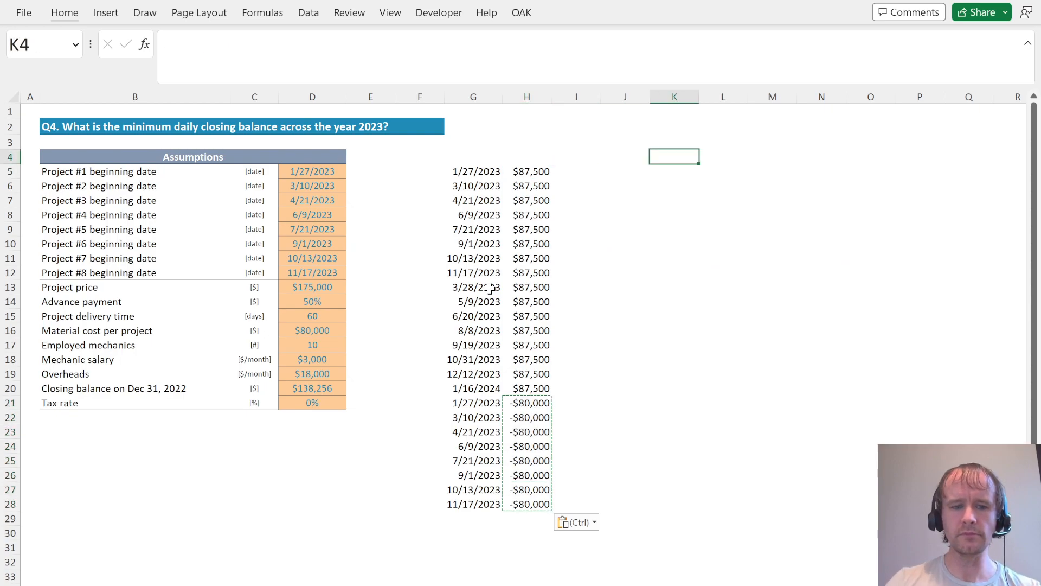
type("21/")
key("BackSpace")
key("BackSpace")
type("1")
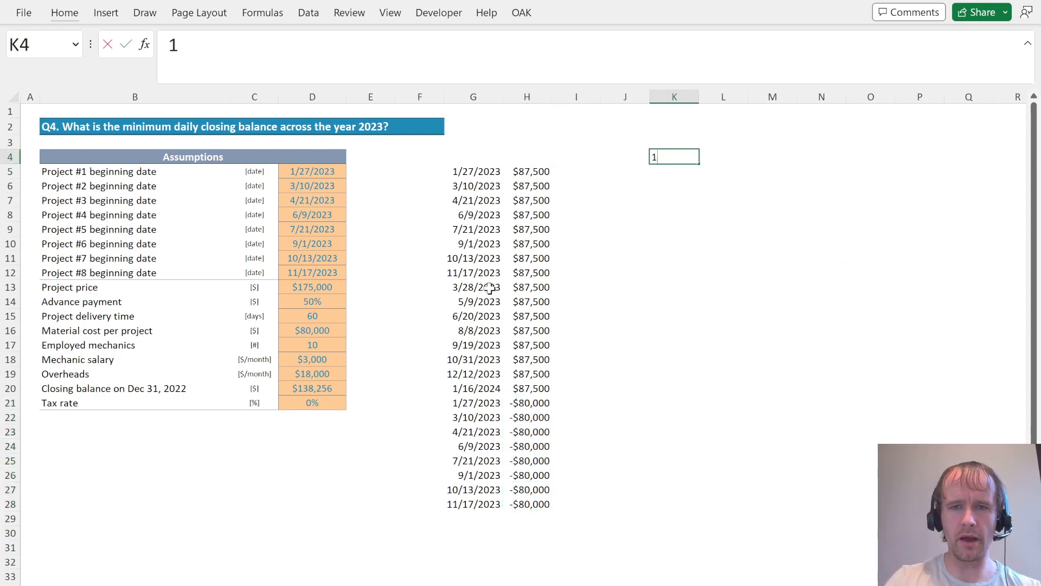
type("2/2")
key("BackSpace")
type("31")
key("alt+Tab")
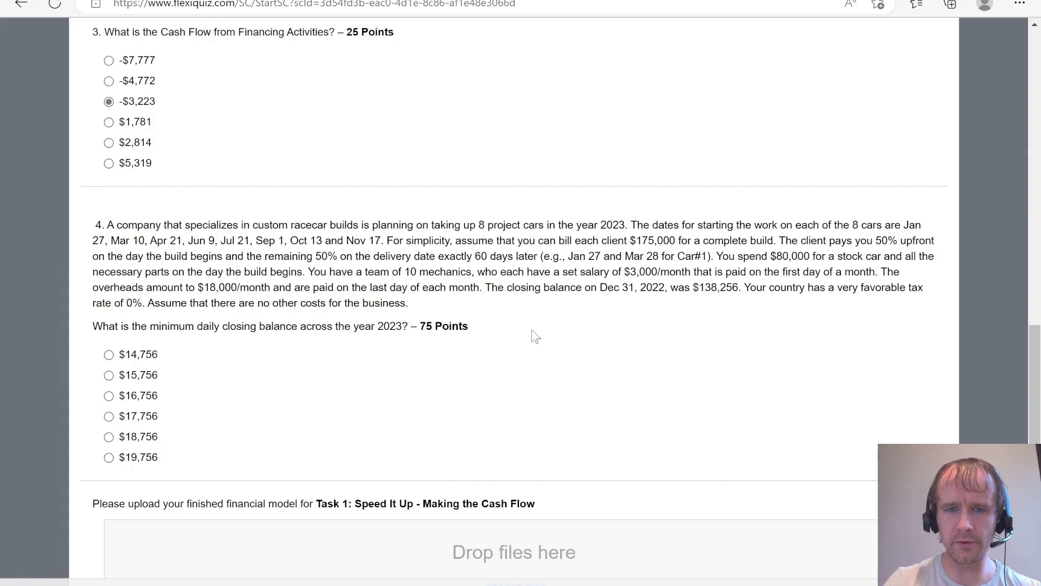
key("alt+Tab")
key("Tab")
key("Left")
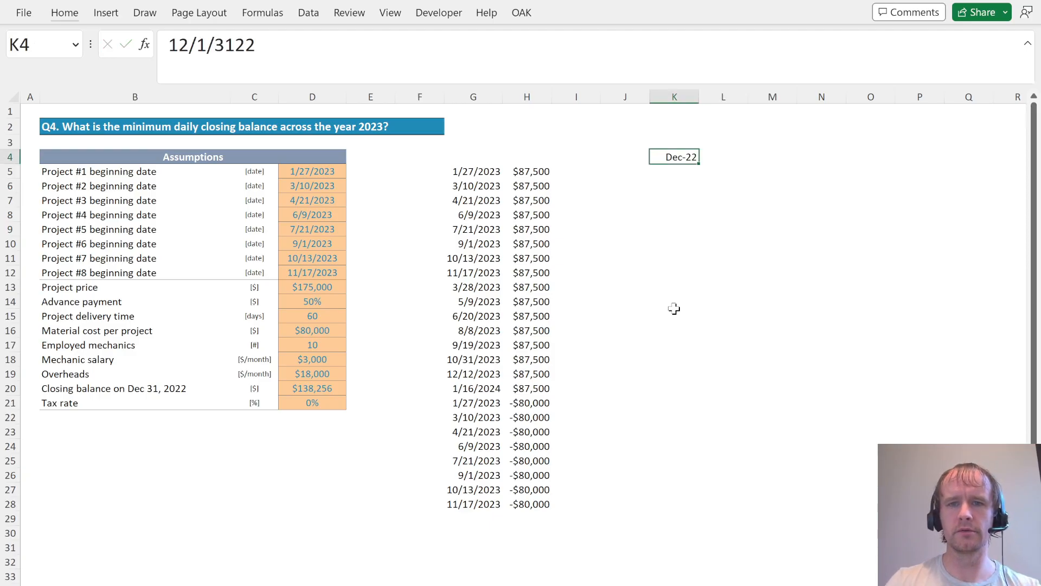
Correct the date in K4 to 12/31/22 and apply the day-month-year date format.
key("F2")
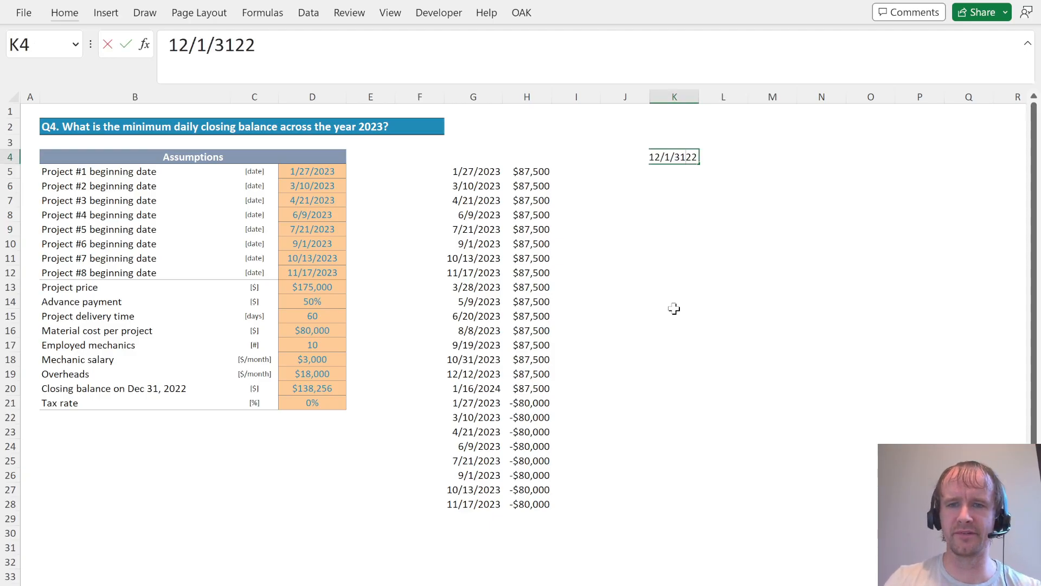
key("BackSpace")
key("BackSpace")
key("BackSpace")
key("BackSpace")
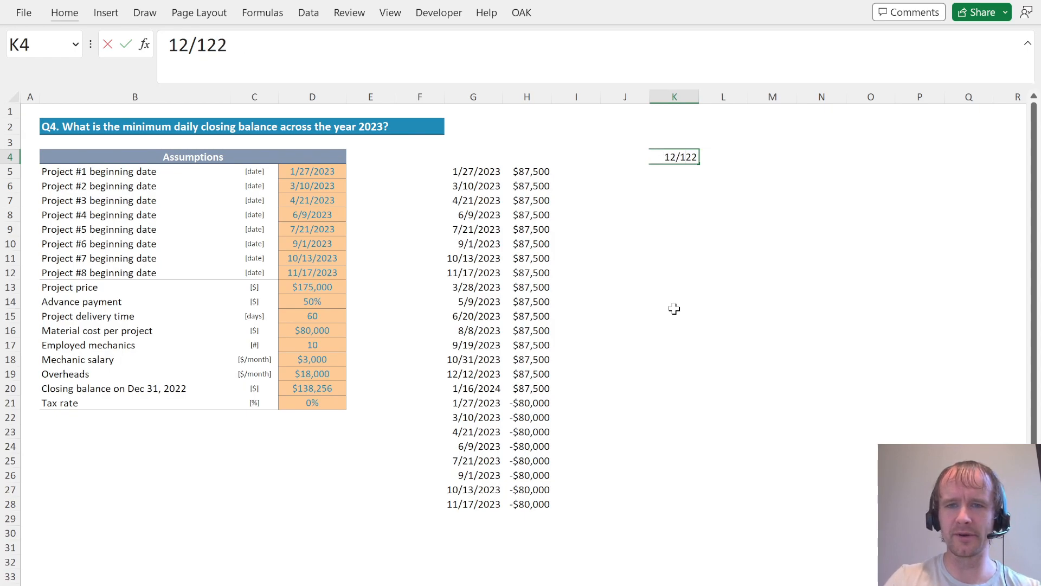
type("31/")
key("Return")
key("Up")
key("ctrl+shift+3")
Enter the column headings Bal in M3 and Change in L3.
key("Right")
key("Up")
key("Right")
type("Bal")
key("Return")
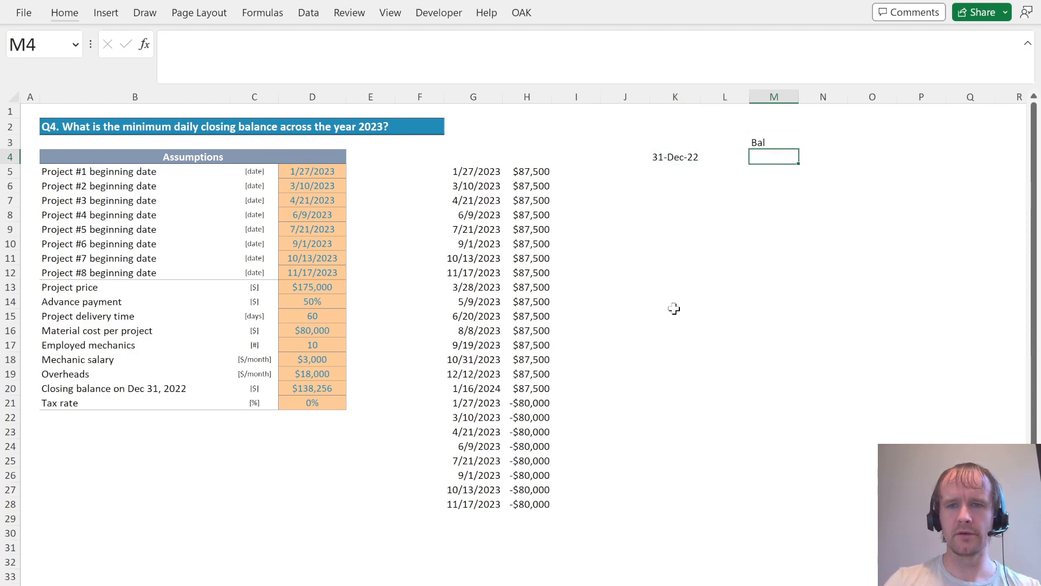
key("Left")
key("Up")
type("Chan")
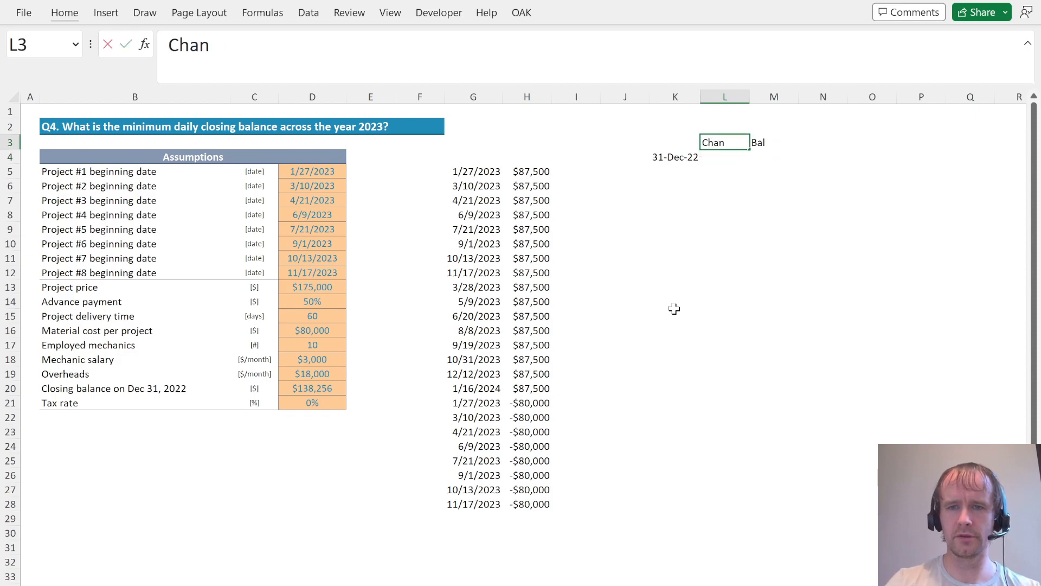
type("ge")
key("Tab")
key("Down")
Link the opening balance in M4 to the Dec 31, 2022 closing balance in D20.
key("alt+Tab")
key("alt+Tab")
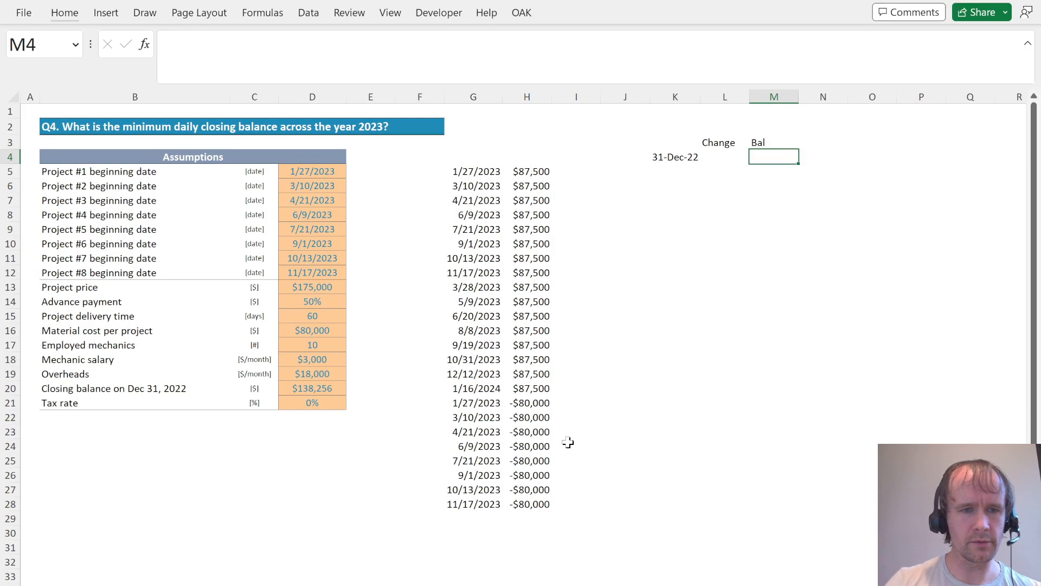
type("=")
left_click(320, 389)
key("Return")
key("Left")
key("Left")
key("Left")
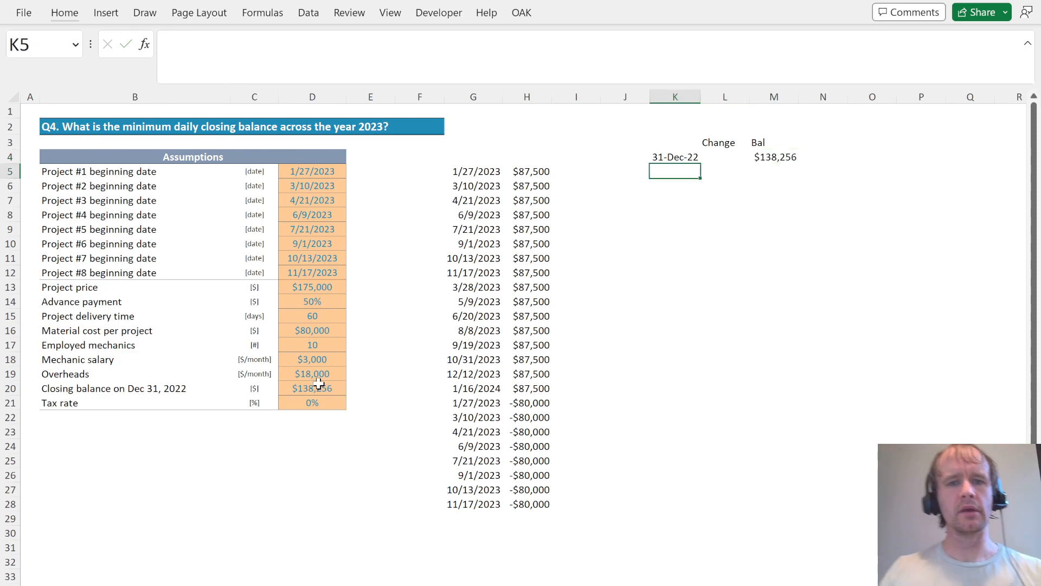
Mark the handled assumptions, from project price to material cost per project, with x in E13:E16.
key("Left")
key("Left")
key("Left")
key("Left")
key("Down")
key("Left")
key("Down")
key("Down")
key("Down")
key("Down")
key("Down")
key("Down")
key("Down")
type("c")
key("Return")
type("c")
key("Return")
type("c")
key("Up")
key("Up")
type("x")
key("Return")
type("x")
key("Return")
type("x")
key("Return")
key("x")
key("Return")
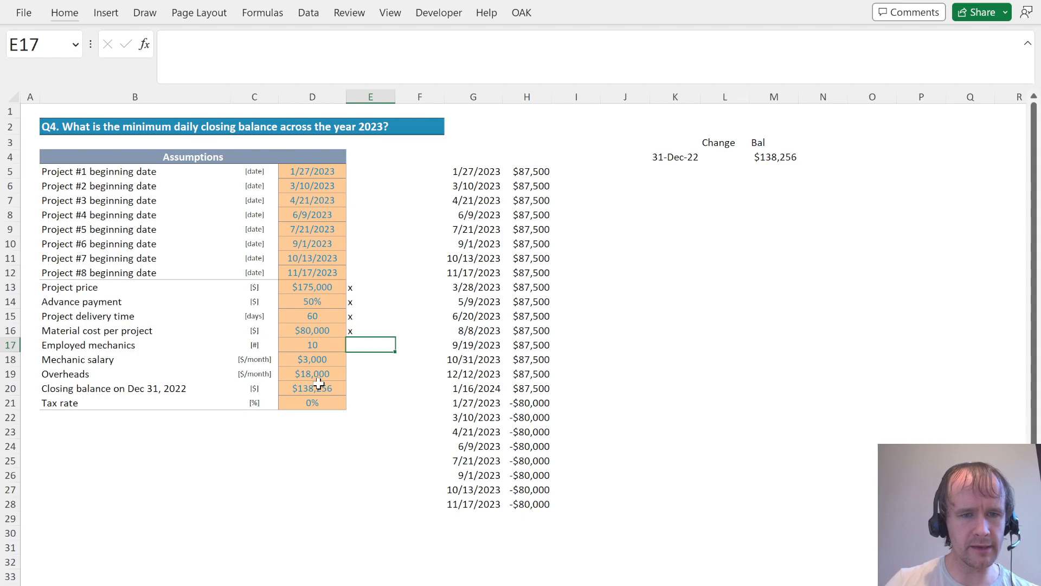
Recheck the payment timing in question 4, and list the first day of each 2023 month from G29 using =DATE(2023,SEQUENCE(12),1).
key("Right")
key("Right")
key("alt+Tab")
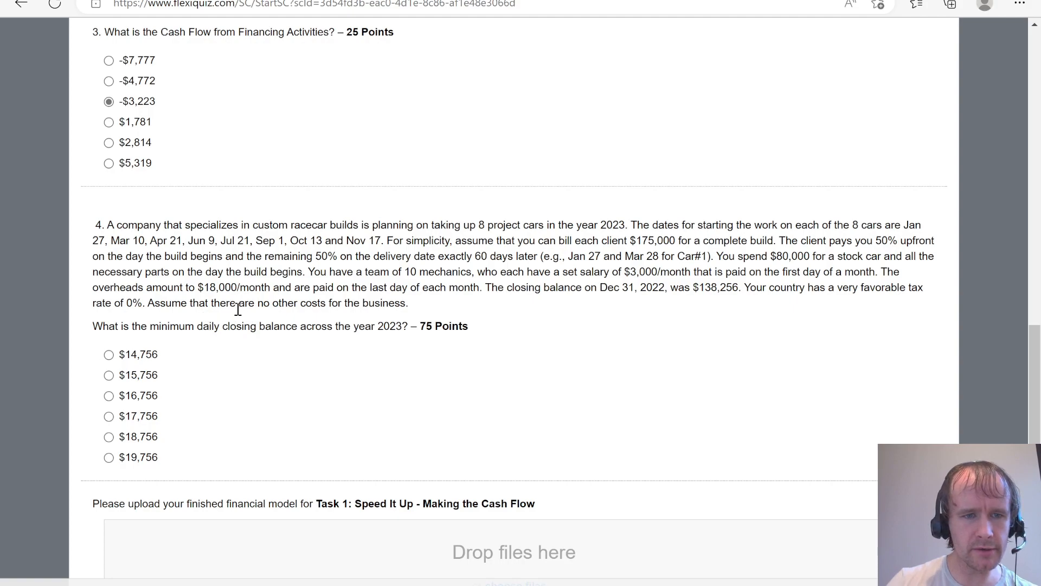
key("alt+Tab")
key("ctrl+Up")
key("ctrl+Down")
key("Down")
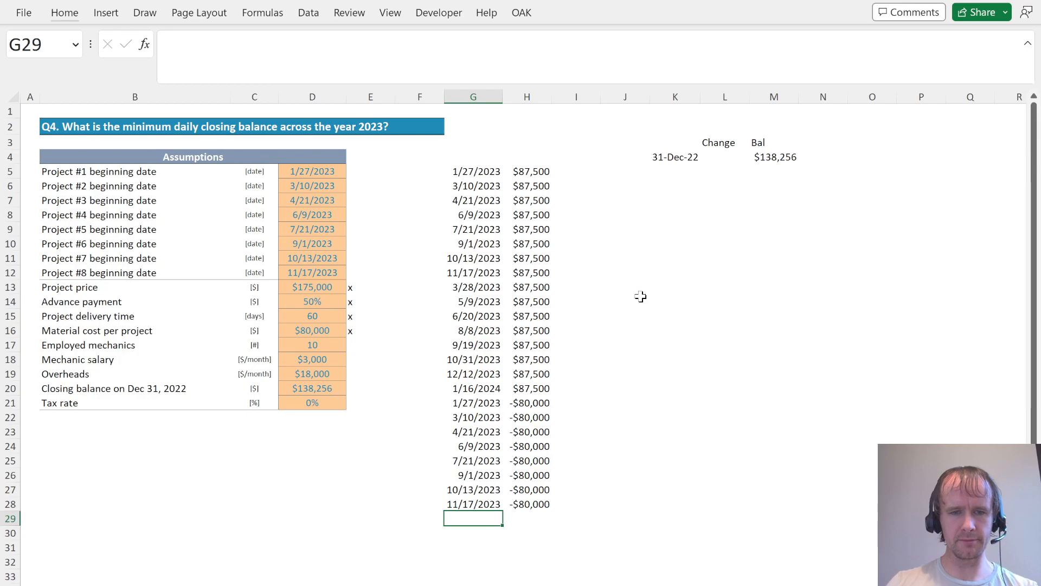
type("=DATE(202")
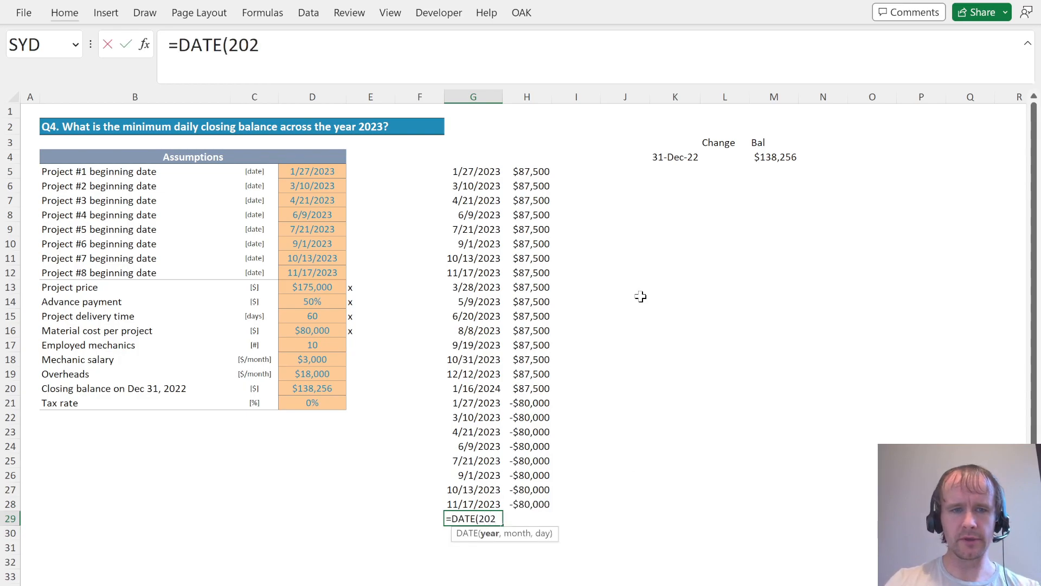
type("3")
key("alt+Tab")
key("alt+Tab")
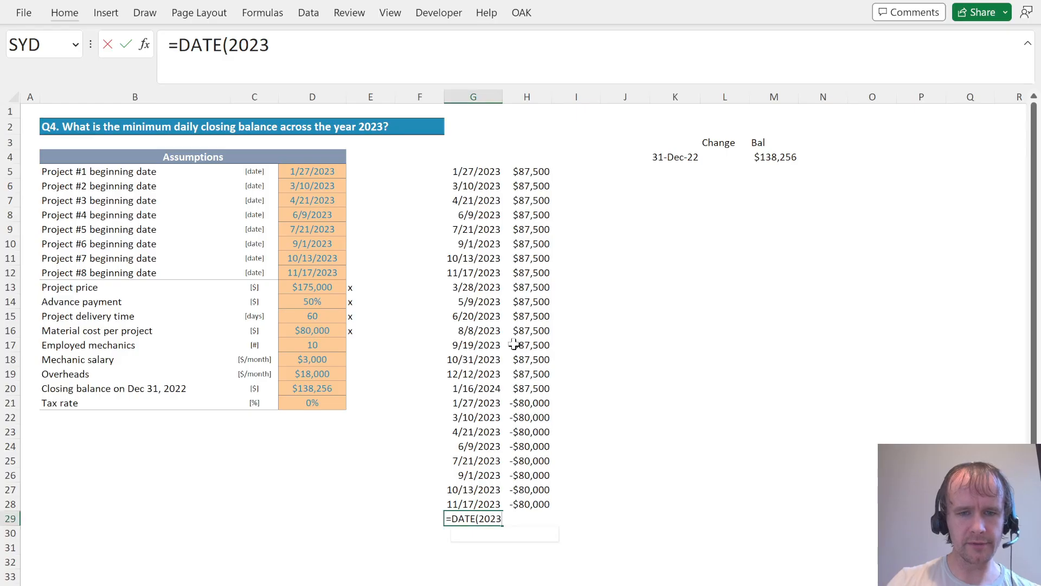
type(",SEQUENCE(12,")
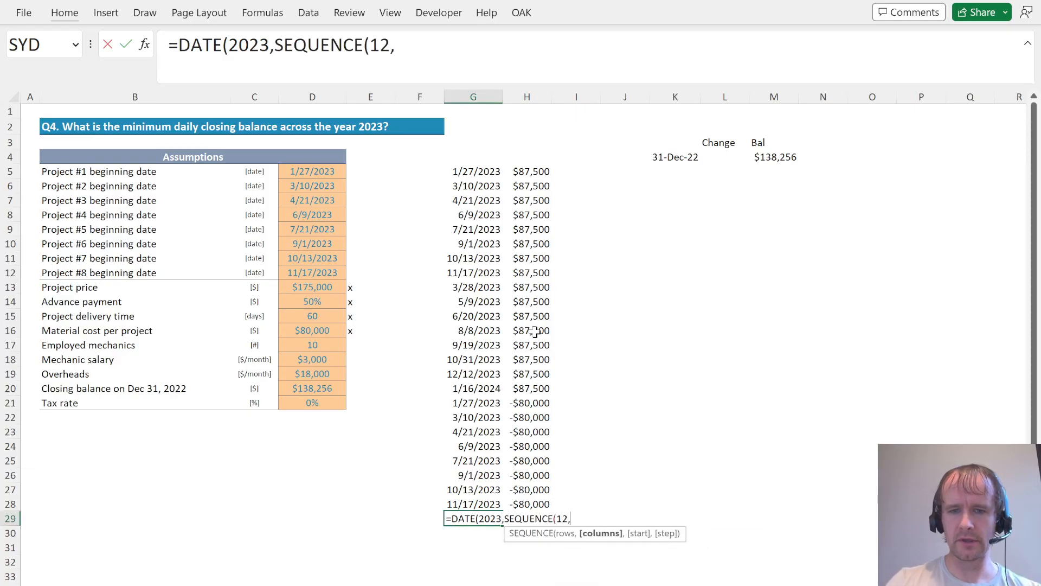
key("BackSpace")
type("),")
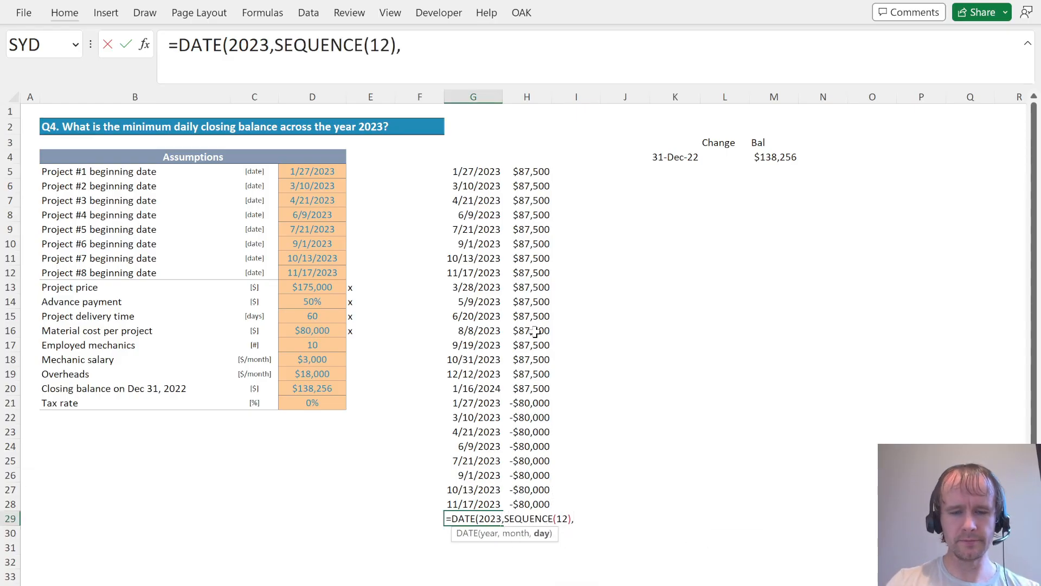
type("1")
key("Return")
key("Up")
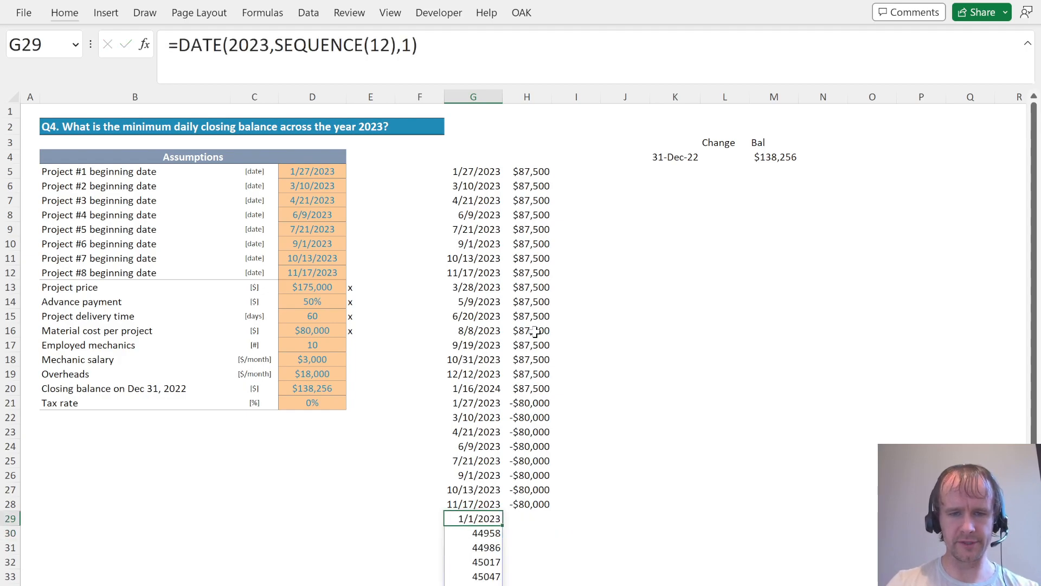
Copy the date format of G29 to the rest of the month list down to G40 with Paste Special Formats.
key("ctrl+shift+Down")
key("alt")
key("s")
key("t")
key("Return")
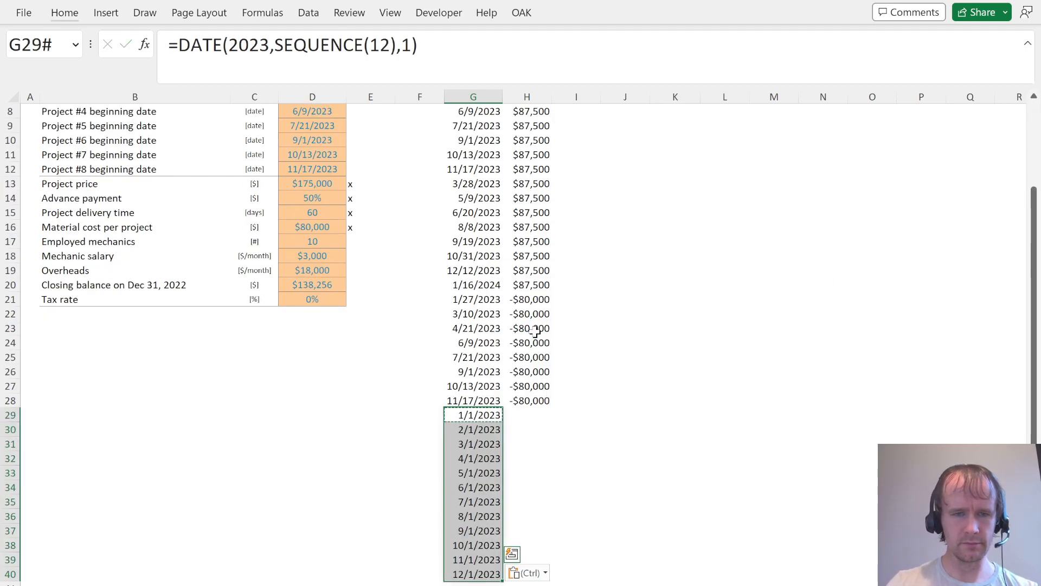
Enter the monthly salary outflow in H29 as the negative of $D$18*$D$17, mechanic salary times employed mechanics.
key("Right")
type("=")
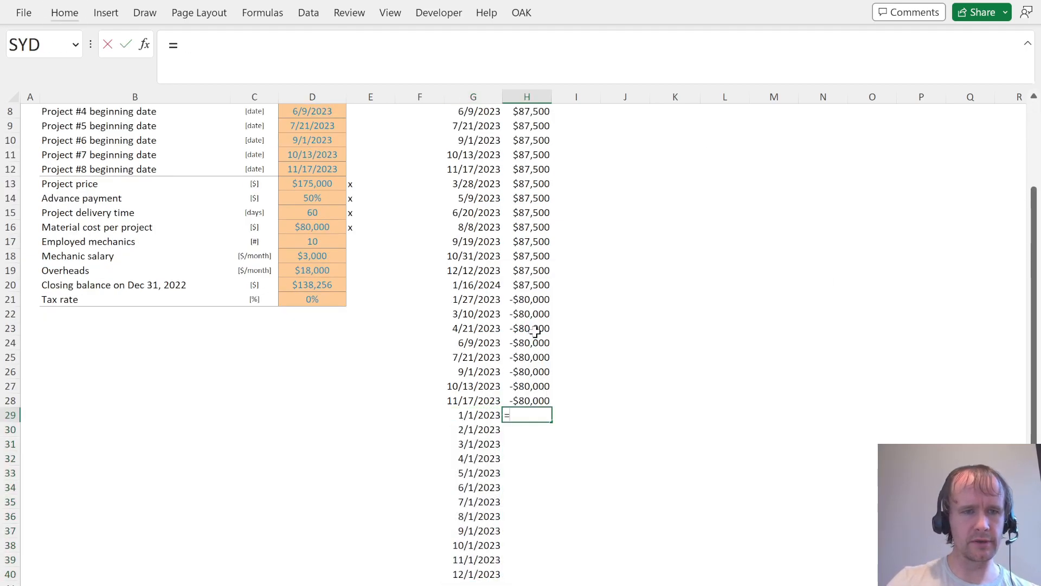
left_click(318, 256)
key("F4")
type("*")
left_click(308, 242)
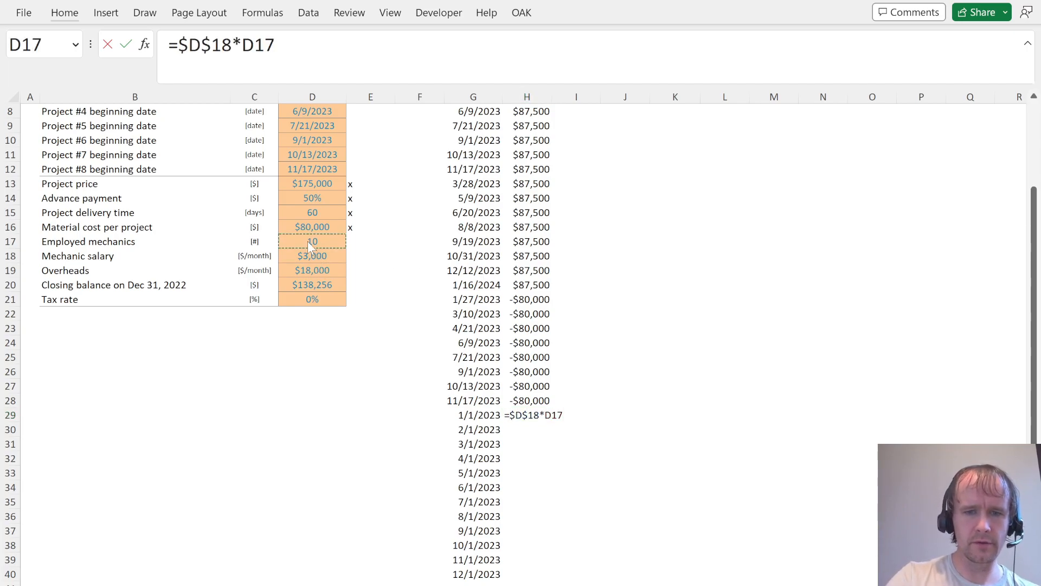
key("F4")
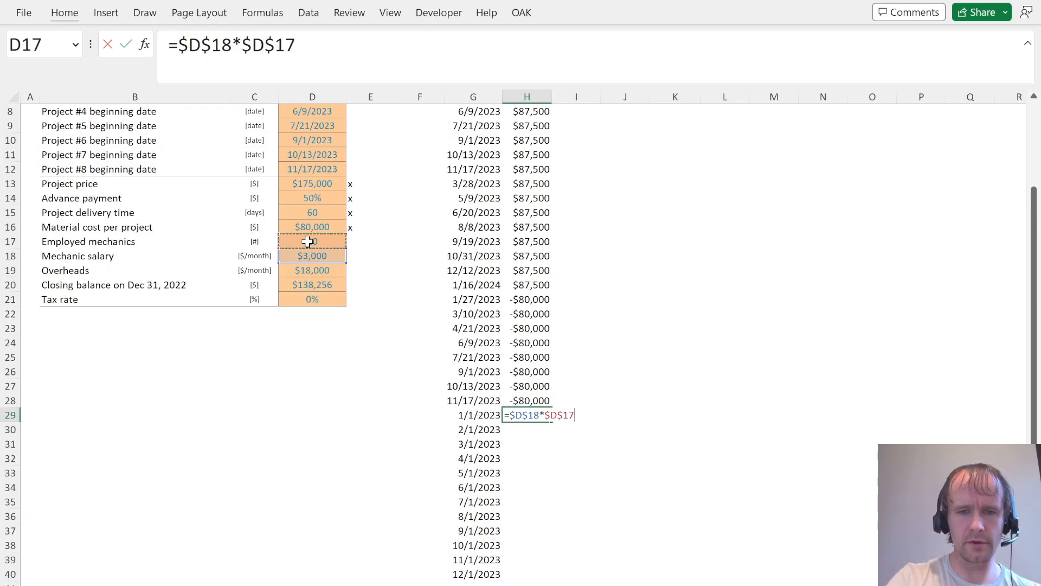
key("ctrl+Return")
Fill the salary outflow formula from H29 down to H40.
key("Left")
key("ctrl+Down")
key("Right")
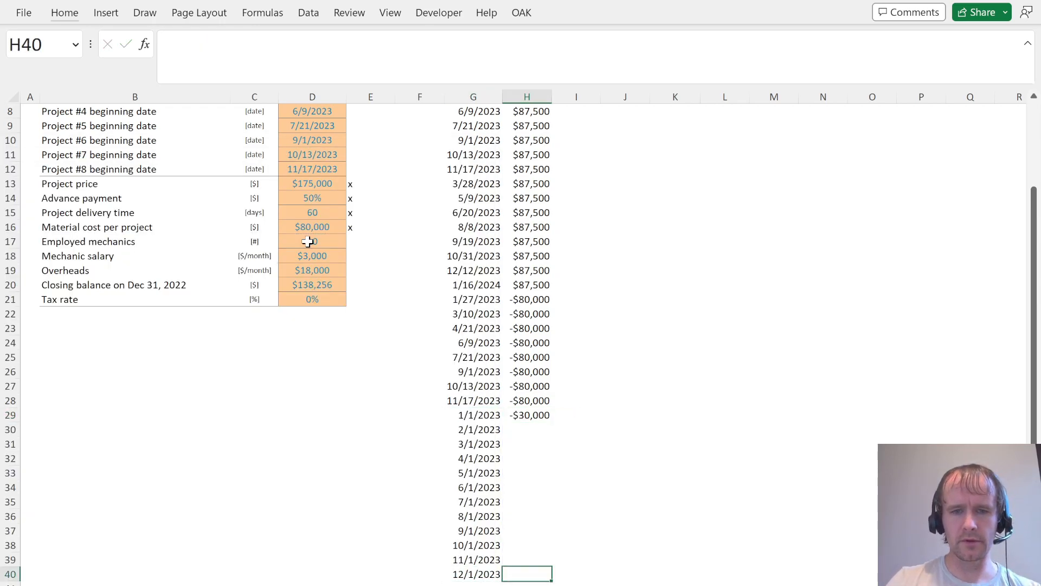
key("ctrl+shift+Up")
key("ctrl+d")
key("Return")
Recheck the overheads timing in question 4, and enter =EOMONTH(G29#,0) in G41 below the month list.
key("alt+Tab")
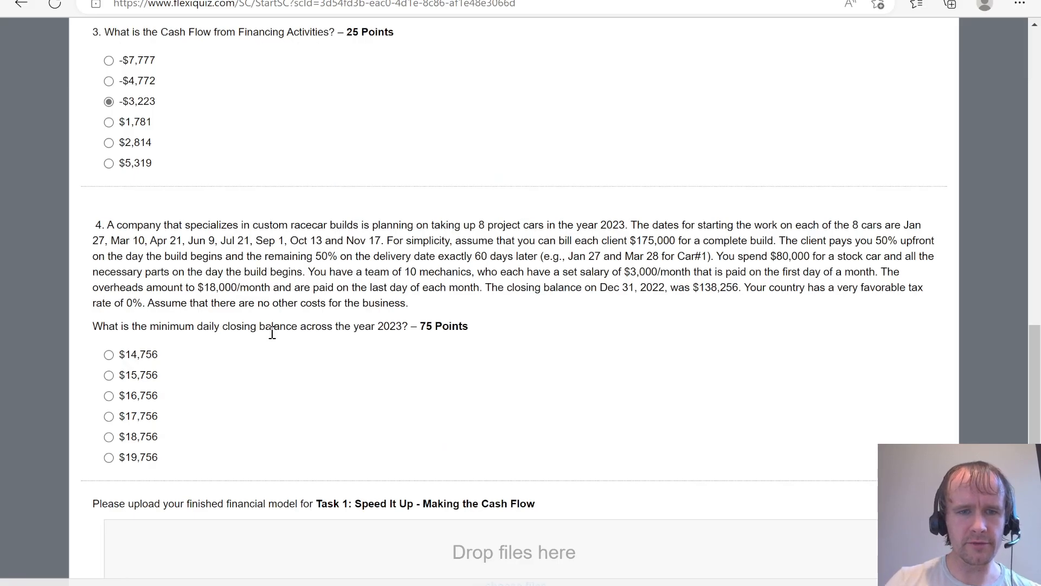
left_click_drag(224, 287, 404, 304)
key("alt+Tab")
key("Left")
key("ctrl+Down")
key("Down")
key("Down")
key("Up")
type("=eom")
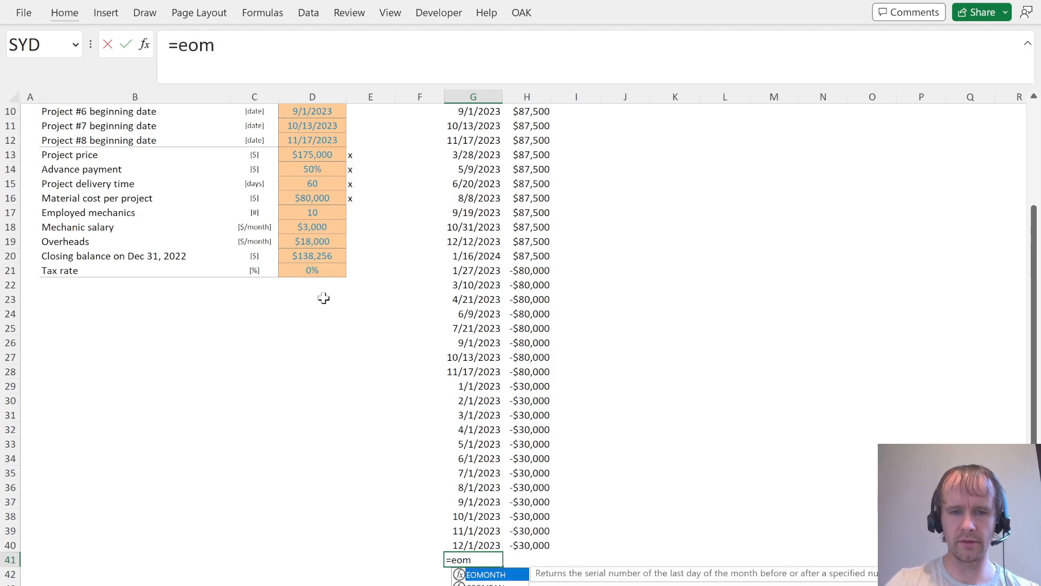
key("Tab")
key("Up")
key("Up")
key("Up")
key("Up")
key("Up")
key("Up")
key("Up")
key("Up")
key("Up")
key("Up")
key("Up")
key("Up")
key("Up")
key("Down")
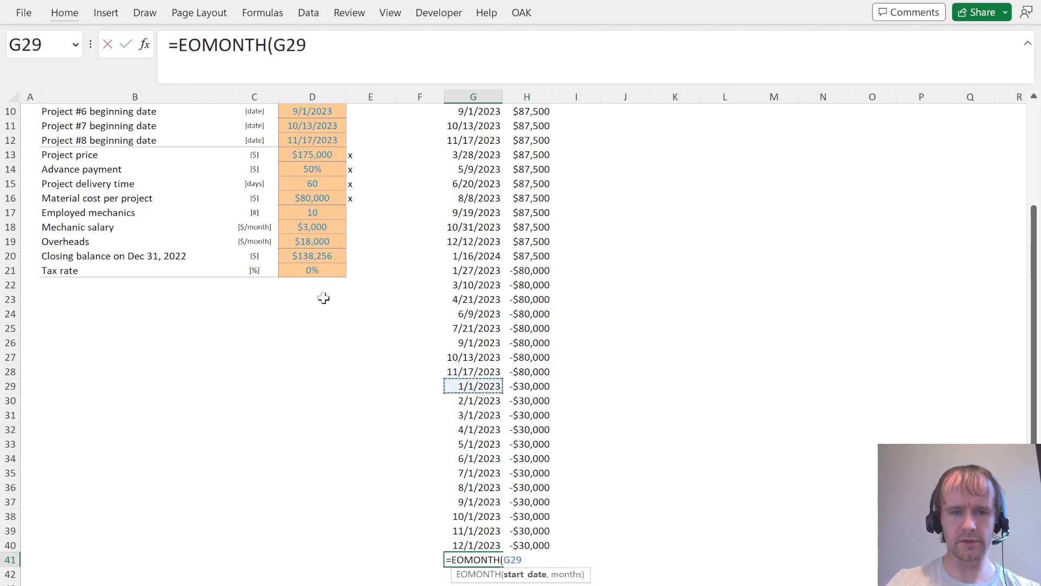
key("ctrl+shift+Down")
type(",")
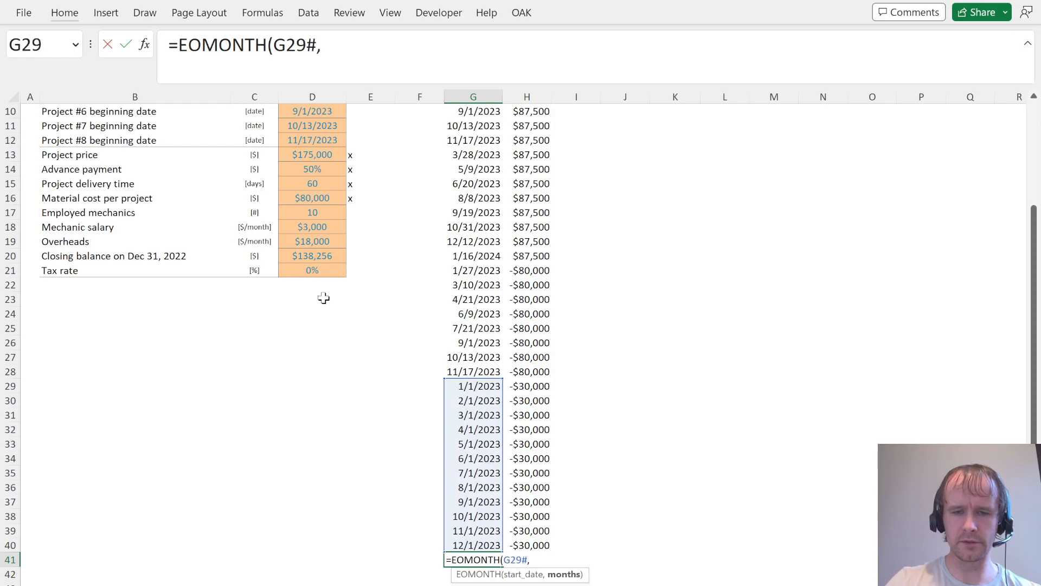
type("0)")
key("Return")
key("Up")
key("Down")
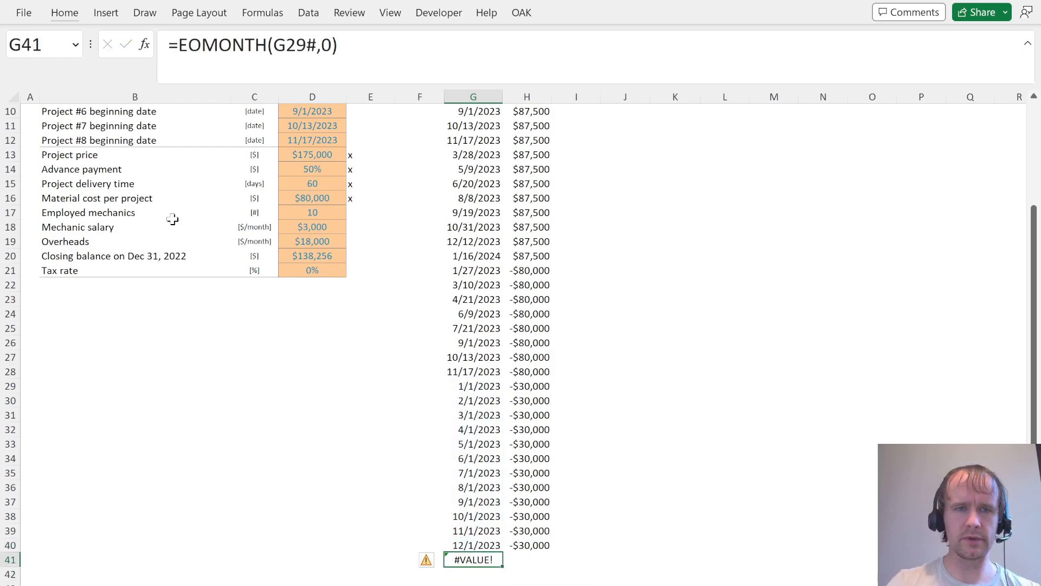
Correct the month-end formula in G41 to =EOMONTH(G29,0), so it refers to a single cell.
left_click(319, 46)
key("BackSpace")
key("Return")
key("Up")
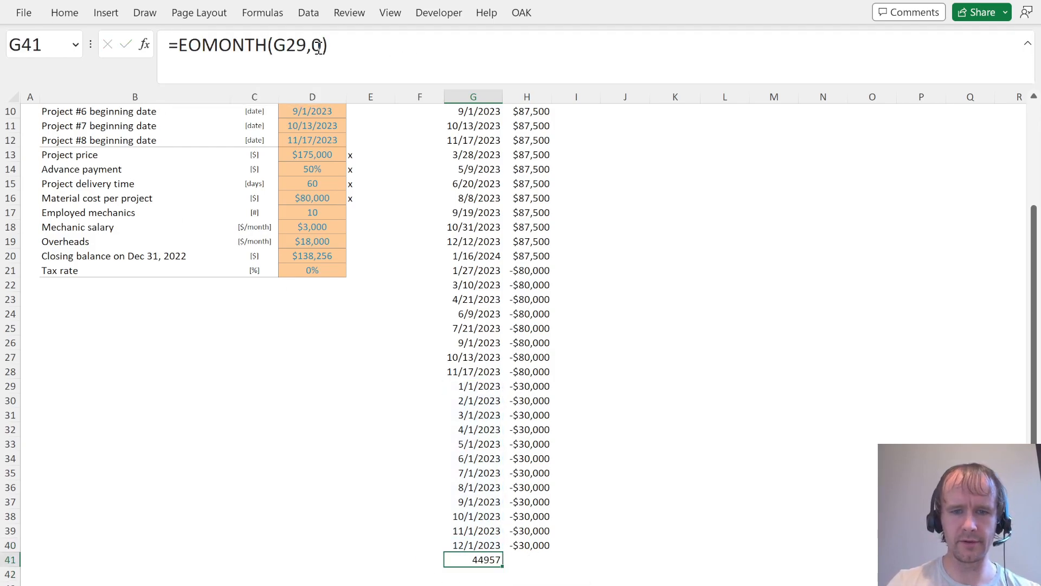
Copy the date format of G40 onto the month-end date in G41.
key("Up")
key("ctrl+c")
key("Down")
key("alt+h")
key("v")
key("r")
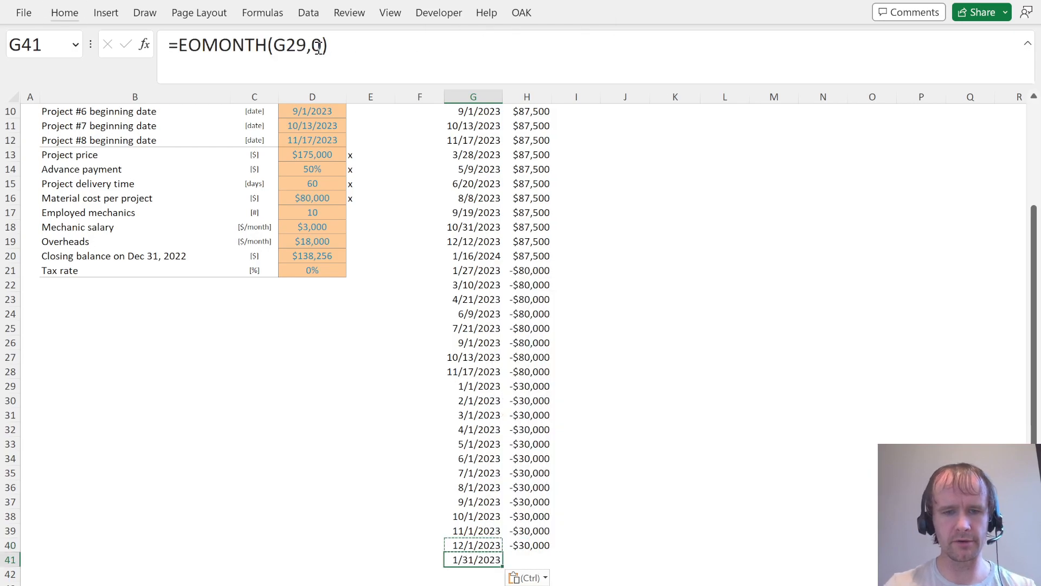
Fill the month-end date formula from G41 down to G52.
key("shift+Down")
key("shift+Down")
key("shift+Down")
key("shift+Down")
key("shift+Down")
key("shift+Down")
key("shift+Down")
key("shift+Down")
key("shift+Down")
key("shift+Down")
key("shift+Down")
key("ctrl+d")
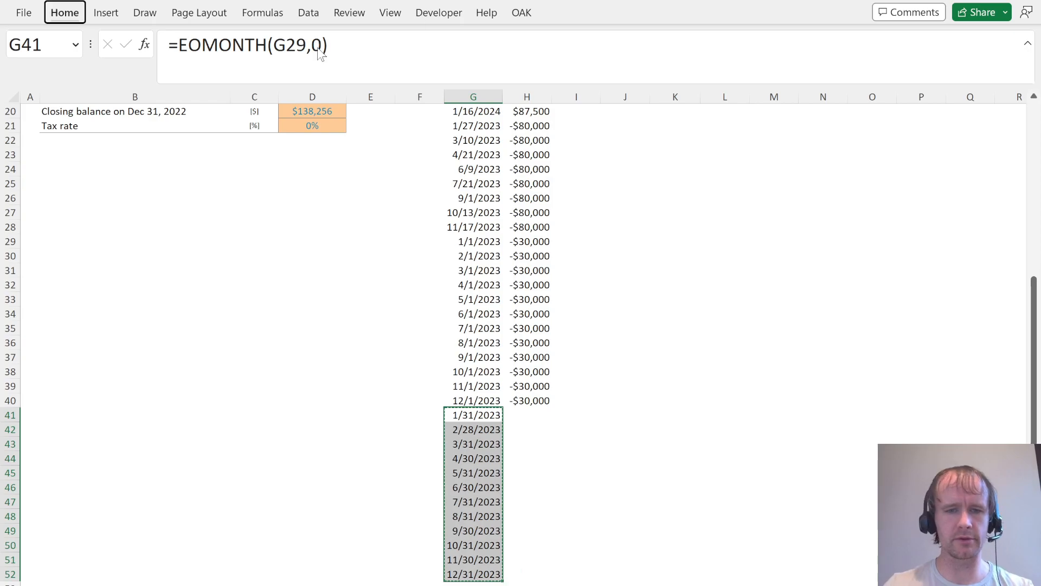
Enter the monthly overheads outflow in H41 as the negative of $D$19.
key("Right")
type("=-")
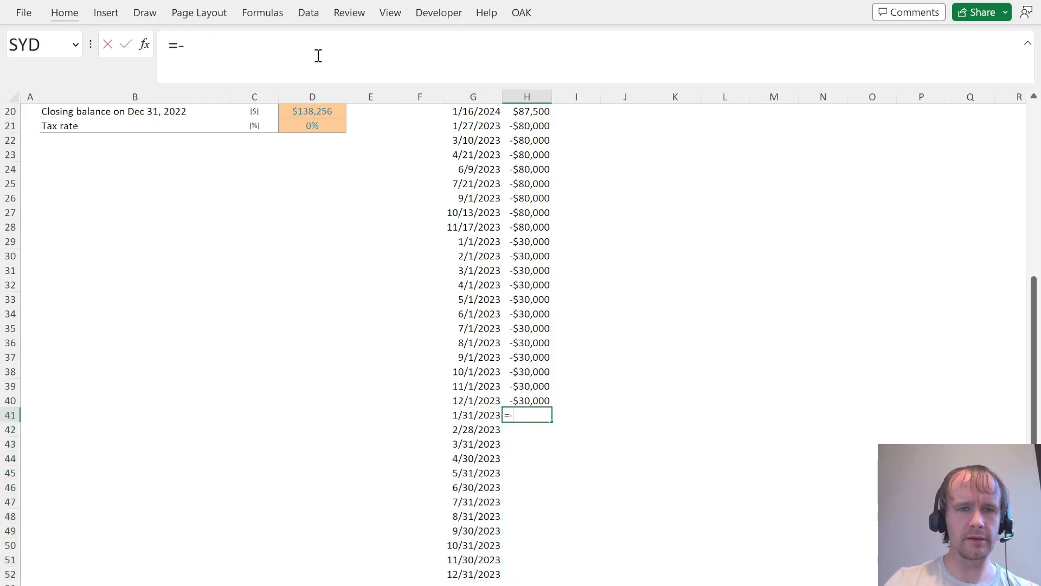
scroll(328, 347, "up", 4)
left_click(326, 267)
key("F4")
key("ctrl+Return")
Fill the overheads outflow formula from H41 down to H52.
key("Left")
key("ctrl+shift+Down")
key("shift+Right")
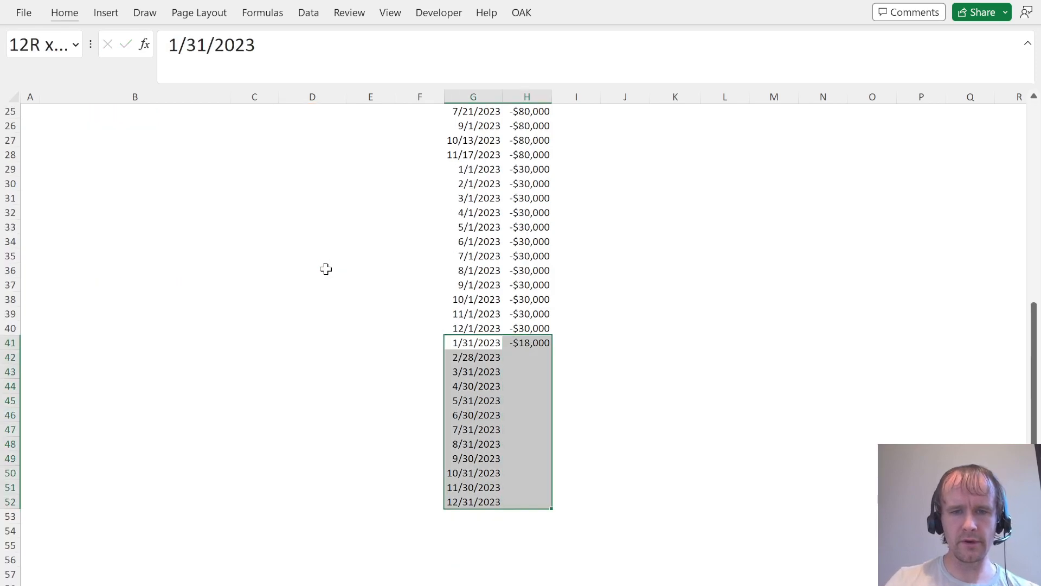
key("shift+Tab")
key("shift+Right")
key("ctrl+d")
key("Left")
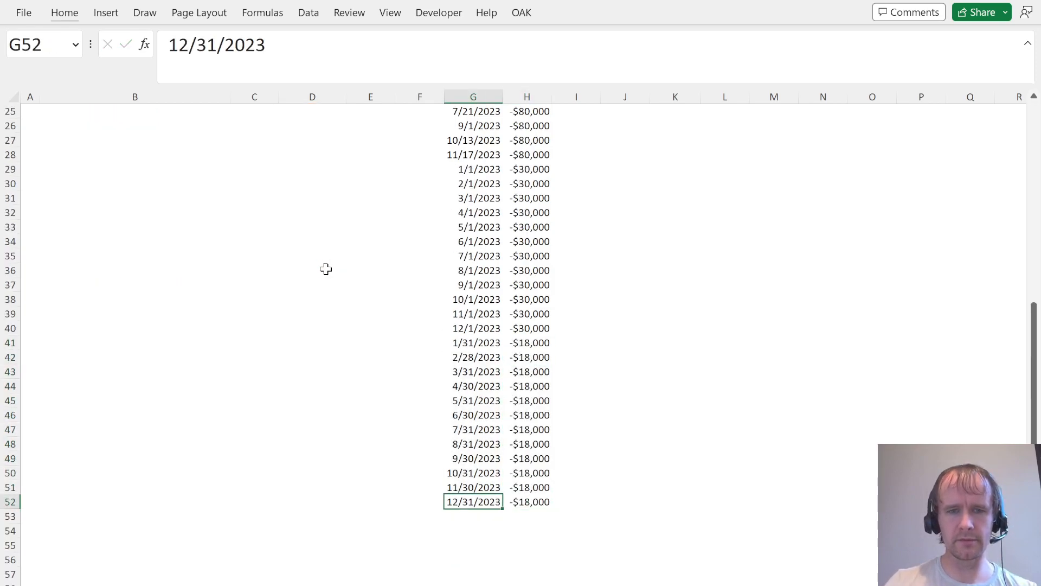
Convert the whole cash flow list in G5:H52 to static values with Paste Special Values.
key("ctrl+Up")
key("ctrl+shift+Right")
key("ctrl+shift+Down")
key("ctrl+c")
key("alt+e")
key("s")
key("v")
key("Return")
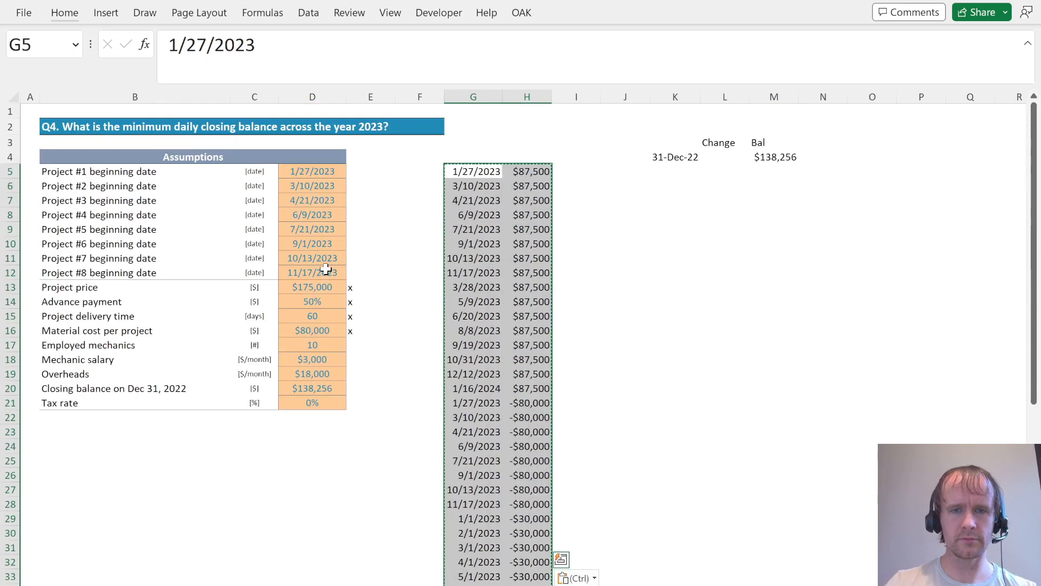
Mark the assumptions from employed mechanics to tax rate as handled with an x in E17:E21.
key("Left")
key("Left")
key("Left")
key("Down")
key("Down")
key("ctrl+Down")
key("Up")
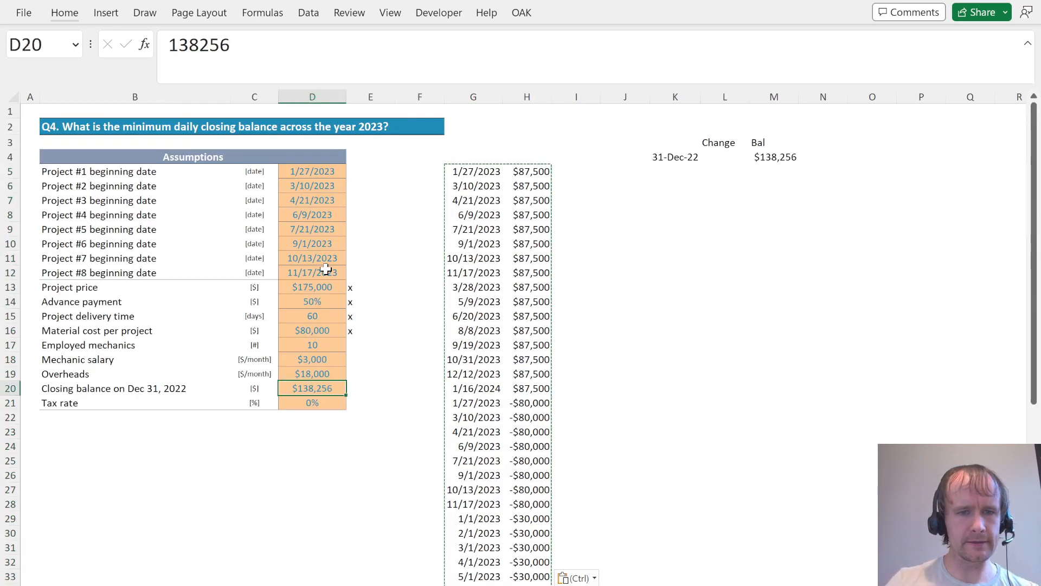
key("Right")
key("Up")
key("Up")
key("Up")
type("x")
key("Return")
type("x")
key("Return")
type("x x x")
Sort the cash flow list in G5:H52 by date in ascending order.
key("Right")
key("Right")
key("ctrl+Up")
key("Right")
key("shift+Left")
key("ctrl+shift+Down")
key("alt")
key("Escape")
key("shift+Tab")
key("alt")
key("a")
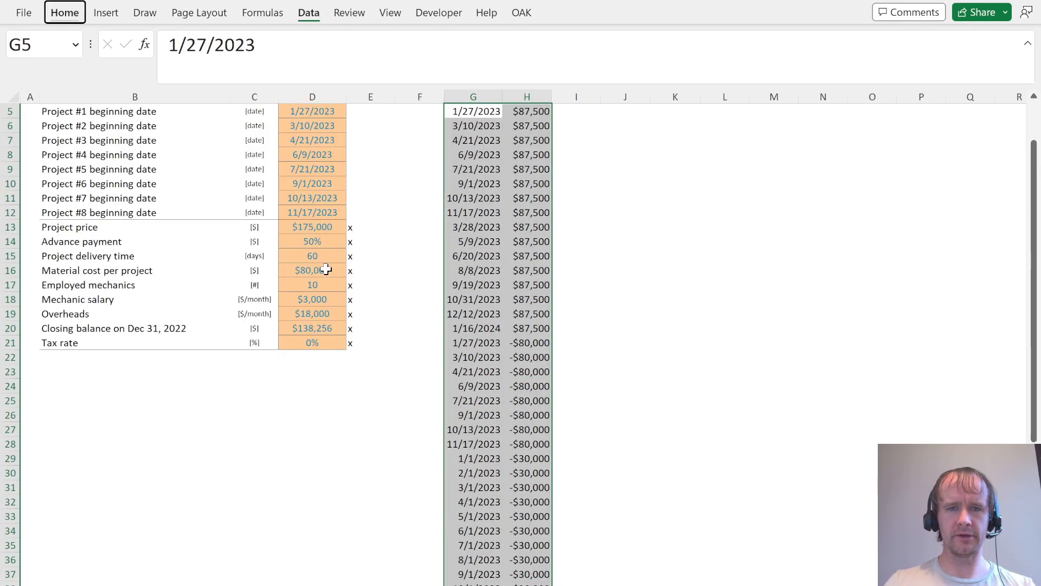
key("s")
key("a")
key("Up")
key("Down")
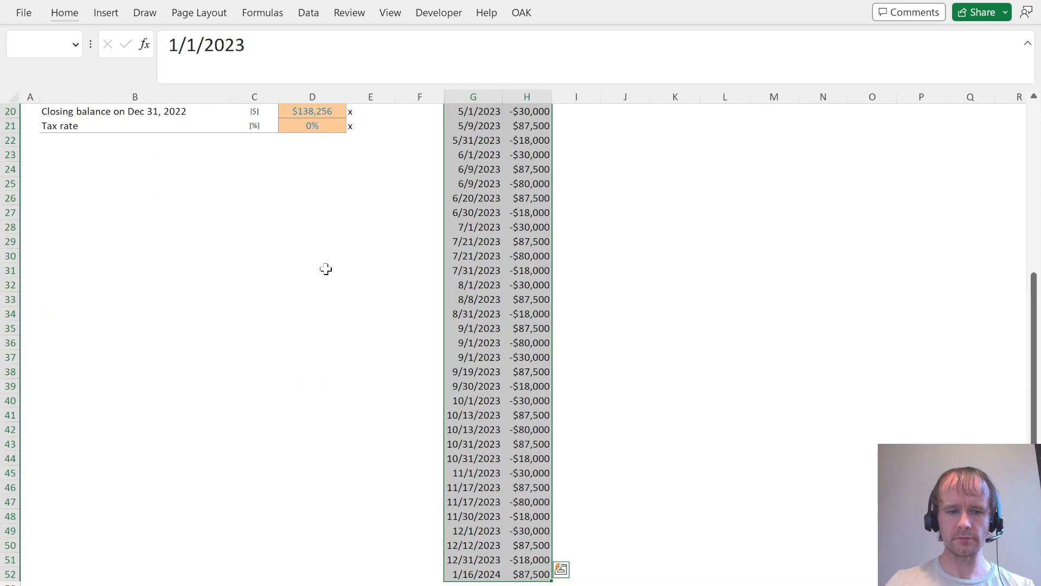
Move the sorted cash flow list from G5:H52 to the balance table, starting at K5.
key("ctrl+x")
key("Up")
key("Up")
key("Right")
key("Right")
key("Right")
key("Down")
key("Right")
key("Down")
key("ctrl+v")
Autofit the width of column K to the dates in the balance table.
key("Right")
key("Right")
key("Left")
key("Left")
key("ctrl+shift+Down")
key("alt")
key("h")
key("o")
key("i")
Try a running balance formula of =L5+M4 in M5, and undo the entry.
key("Right")
key("Right")
type("=")
key("Left")
type("+")
key("Up")
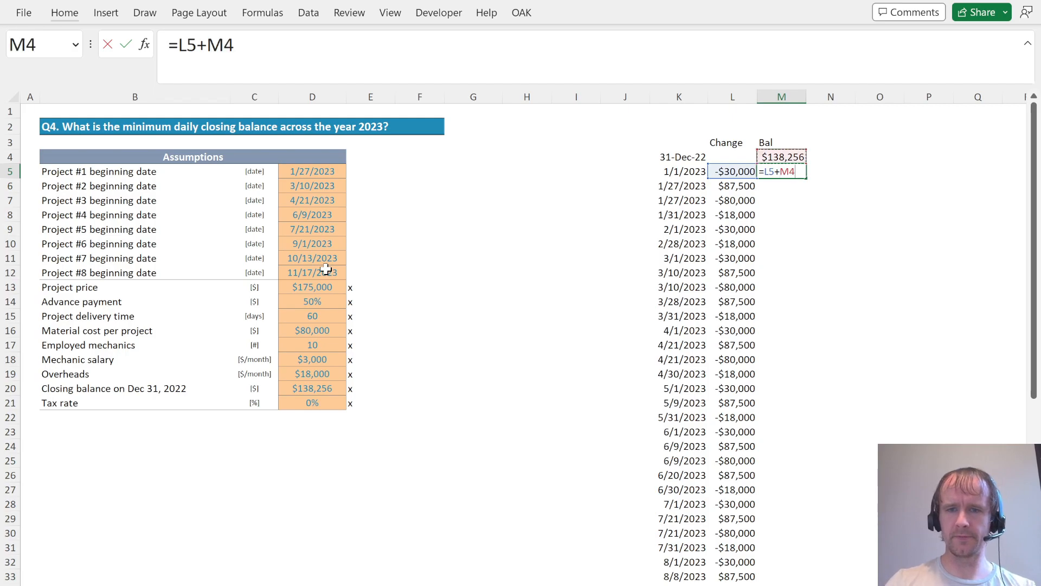
key("Return")
key("Left")
key("ctrl+Down")
key("Right")
key("ctrl+Up")
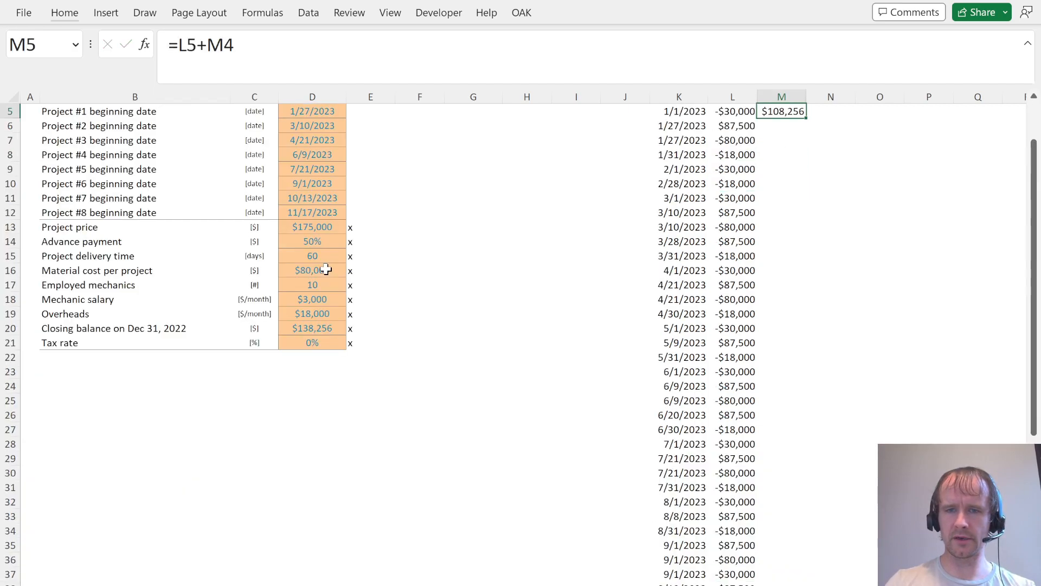
key("ctrl+Up")
key("ctrl+Up")
key("Down")
key("ctrl+z")
Move the sorted dates and amounts from K5:L52 out of the balance table to F5:G52.
key("Left")
key("Left")
key("ctrl+shift+Right")
key("ctrl+shift+Down")
key("ctrl+c")
key("ctrl+BackSpace")
key("Left")
key("Left")
key("Left")
key("Left")
key("Left")
key("ctrl+v")
key("Right")
key("Right")
key("Right")
key("Right")
key("Right")
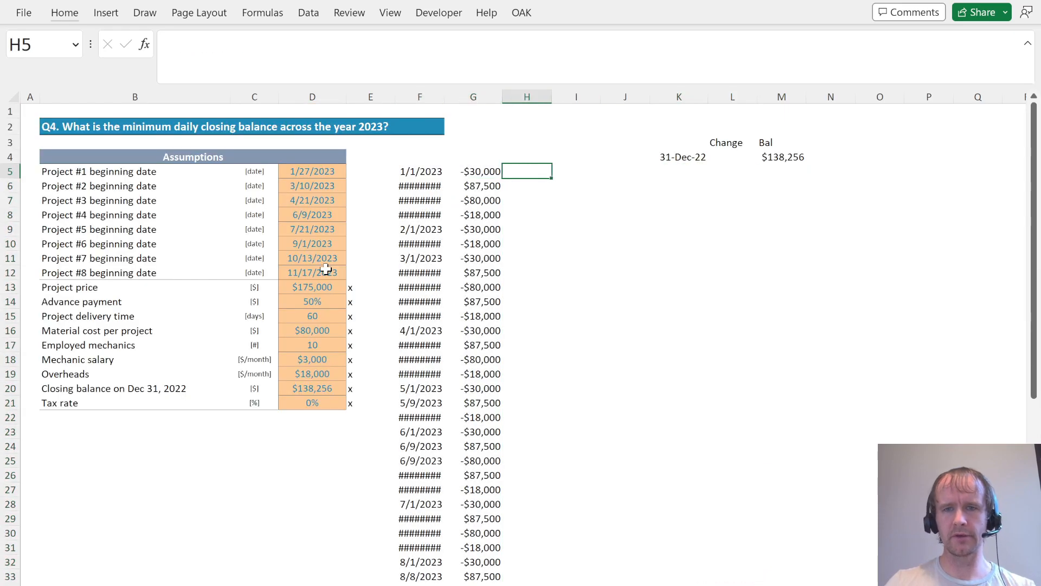
Enter =UNIQUE(F5:F52) in K5 to list each cash flow date once in the balance table.
type("=uniq")
key("Tab")
key("Left")
key("Left")
key("Left")
key("Left")
key("Left")
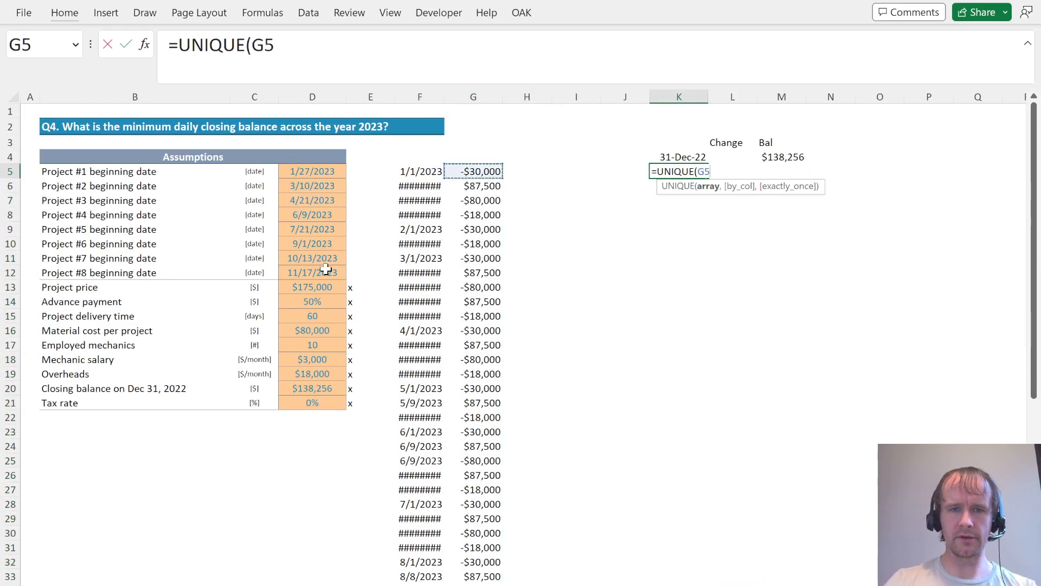
key("ctrl+shift+Down")
key("Return")
Format the spilled unique dates in column K from K5 down as day-month-year dates.
key("Up")
key("Up")
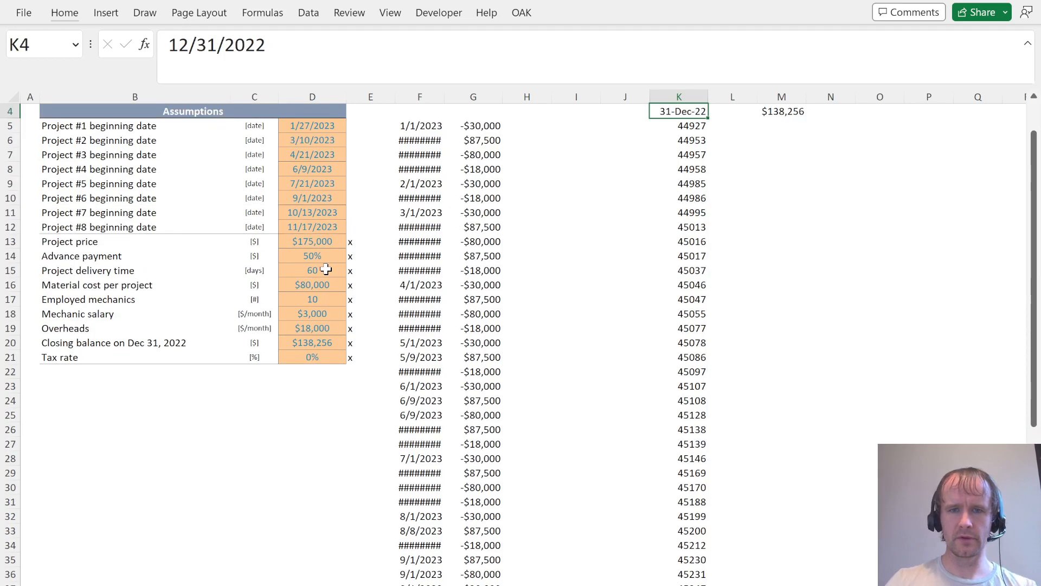
key("Down")
key("ctrl+shift+Down")
key("ctrl+shift+3")
key("ctrl+BackSpace")
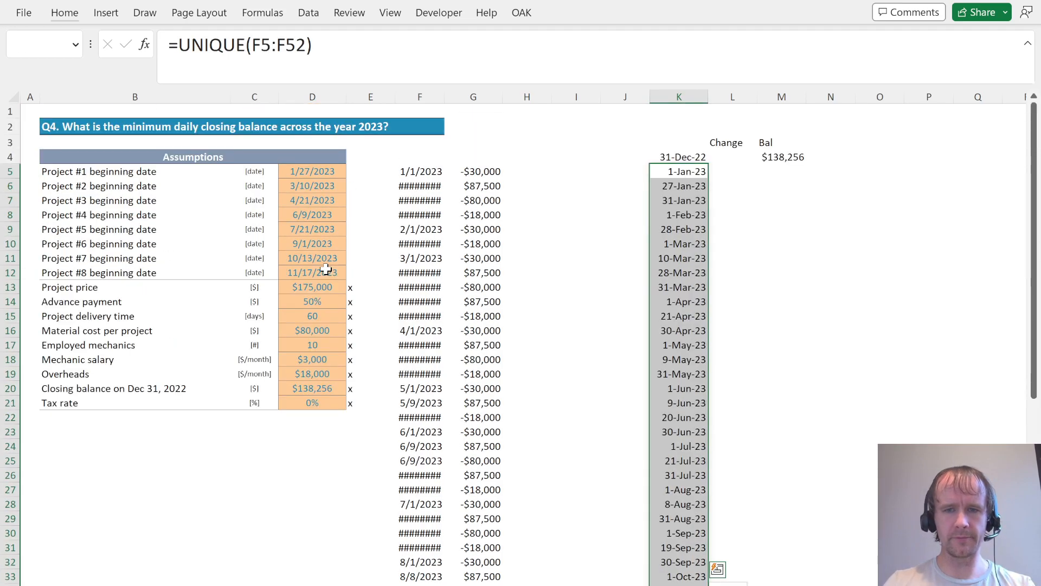
Enter =SUMIFS($G$5:$G$52,$F$5:$F$52,K5#) in L5 to total the cash flow change for each unique date.
key("Up")
key("Right")
key("Down")
type("=sumifs")
key("Tab")
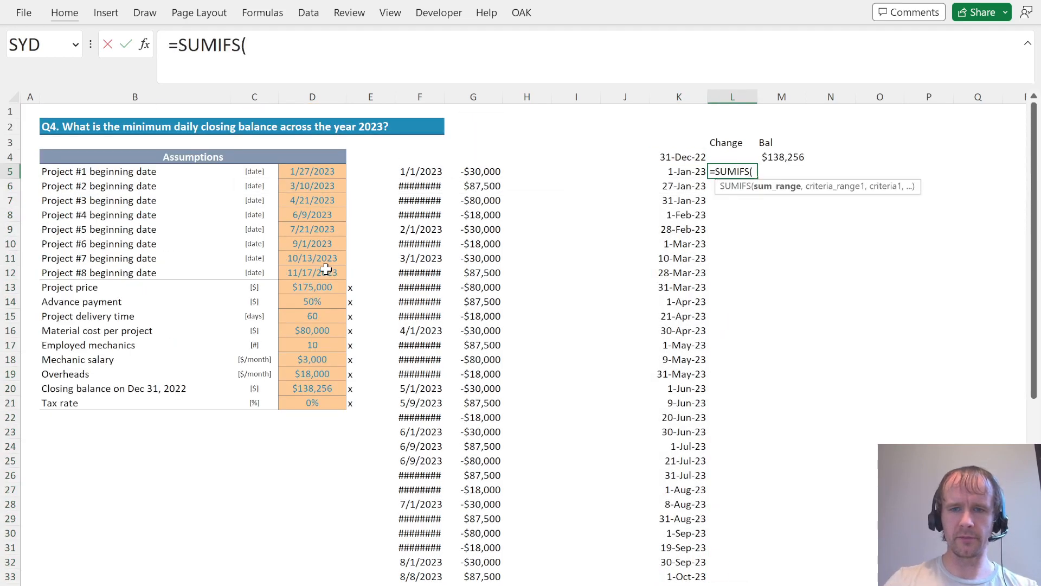
key("Left")
key("Left")
key("Left")
key("Left")
key("Left")
key("ctrl+shift+Down")
key("F4")
type(",")
key("Left")
key("Left")
key("Left")
key("Left")
key("Left")
key("Left")
key("ctrl+shift+Down")
key("F4")
type(",")
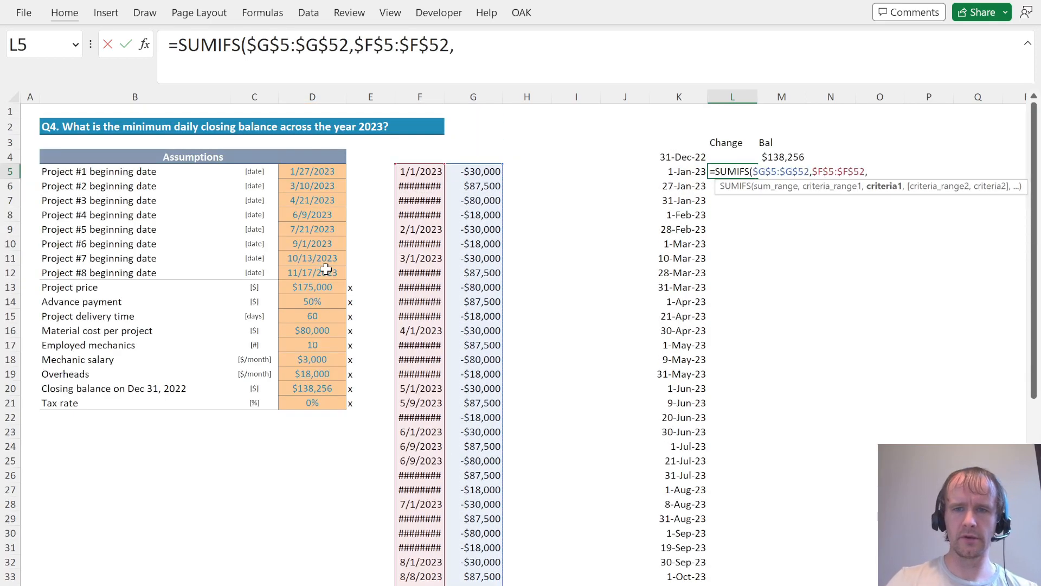
key("Left")
type("#")
key("Return")
Format the spilled Change amounts from L5 down with thousands separators and no decimals.
key("Up")
key("ctrl+shift+Down")
key("ctrl+shift+1")
key("ctrl+BackSpace")
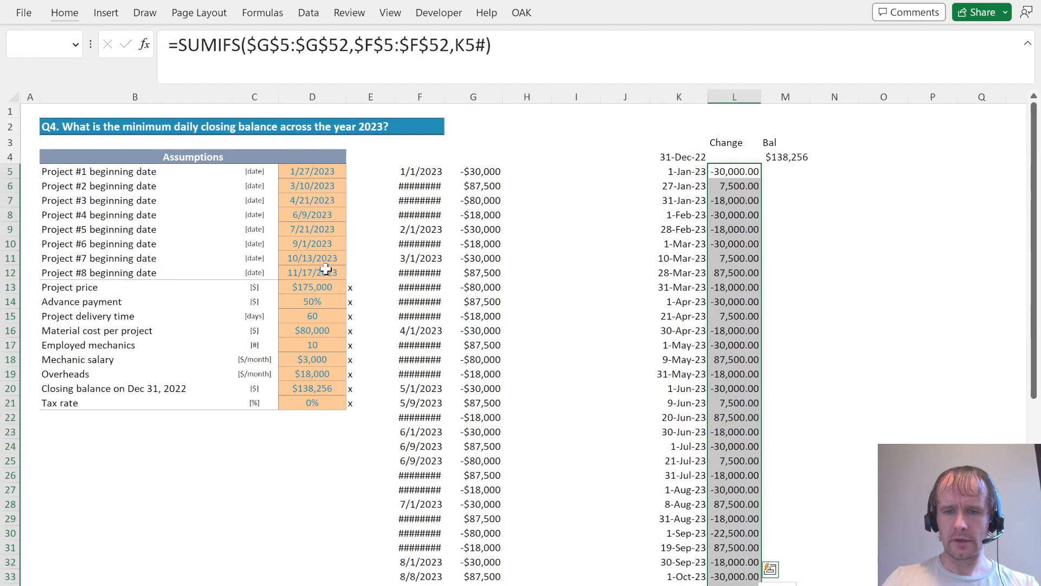
key("alt+h")
key("9")
key("alt+h")
key("9")
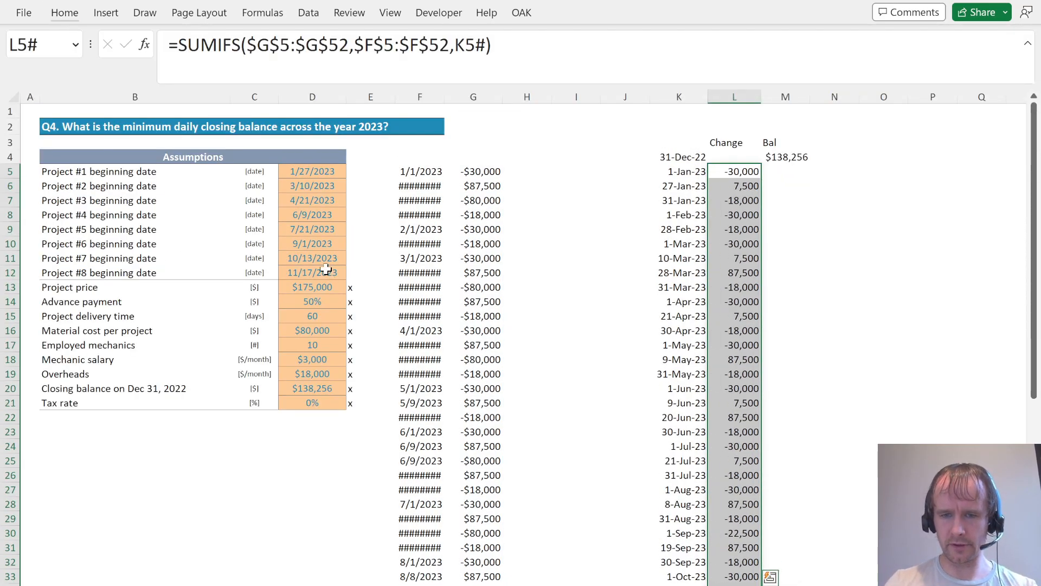
Enter the running balance formula =M4+L5 in M5 under the Bal heading.
key("ctrl+Left")
key("ctrl+Left")
key("ctrl+shift+Down")
key("ctrl+Right")
key("ctrl+Right")
key("ctrl+Up")
key("Down")
key("Down")
key("Right")
type("=")
key("Up")
type("+")
key("Left")
key("Return")
Fill the running balance formula from M5 down column M to the last date in the table.
key("Left")
key("ctrl+Down")
key("Right")
key("ctrl+shift+Up")
key("ctrl+d")
key("Return")
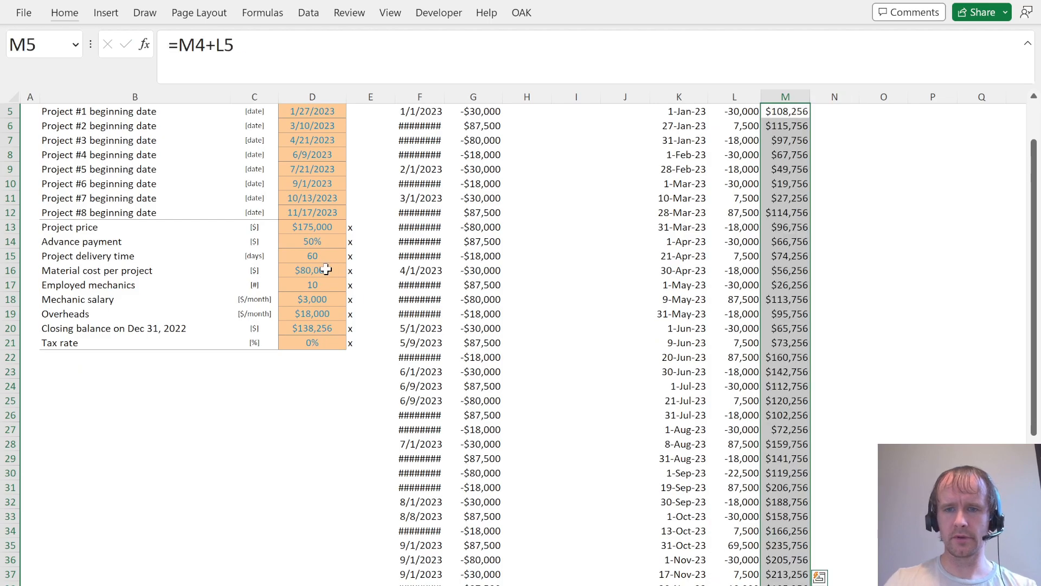
Look up the lowest balance in column M and select $19,756 as the question 4 answer on the FlexiQuiz page.
scroll(678, 436, "down", 1)
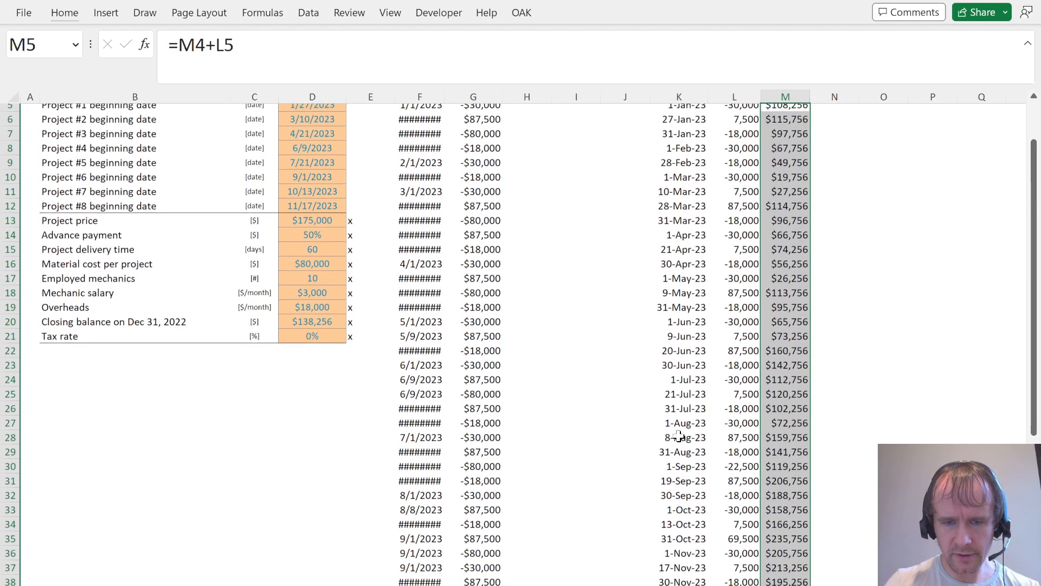
key("alt+Tab")
left_click(109, 457)
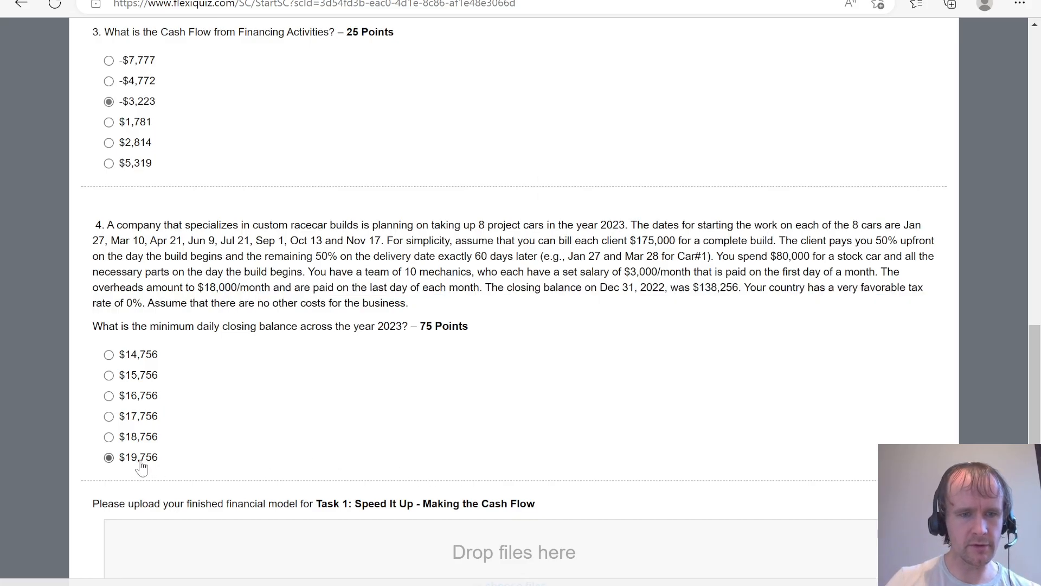
Return to the Task 1 workbook in Excel, go to cell A1 and close the workbook.
key("alt+Tab")
key("ctrl+Home")
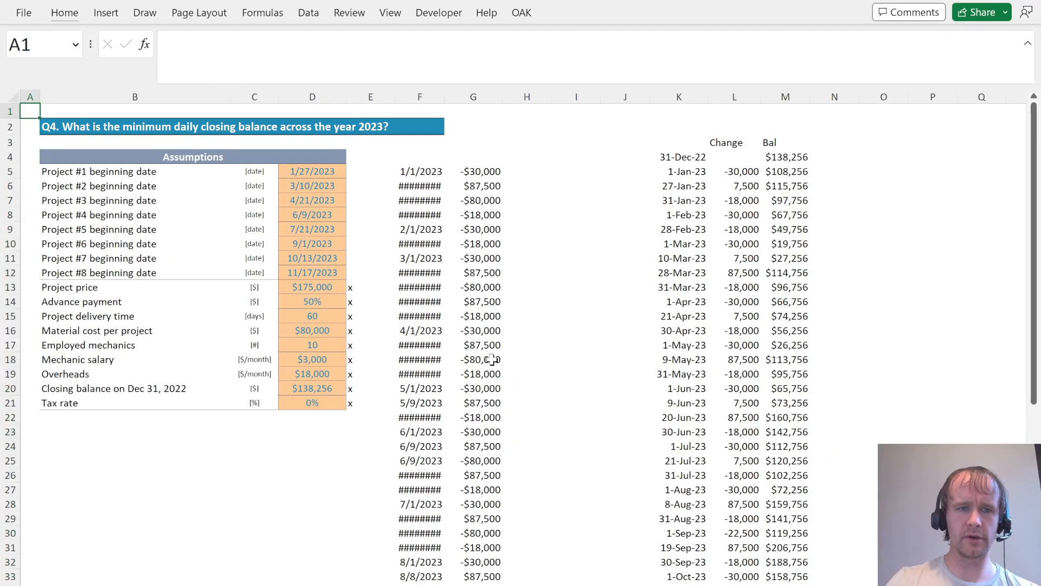
key("ctrl+w")
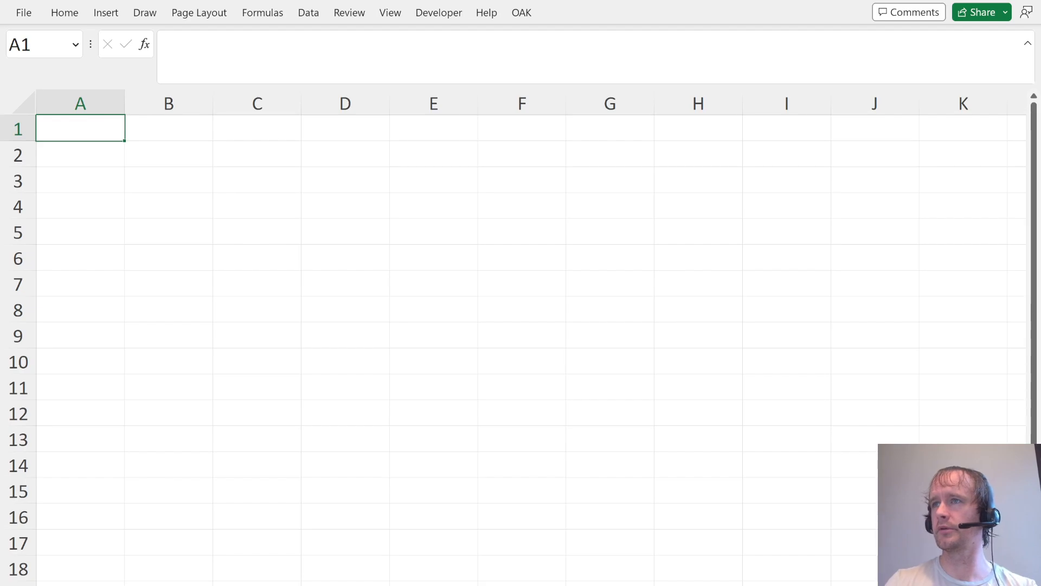
Switch to the FlexiQuiz page and upload the finished Task 1 financial model file to its file drop area.
key("alt+Tab")
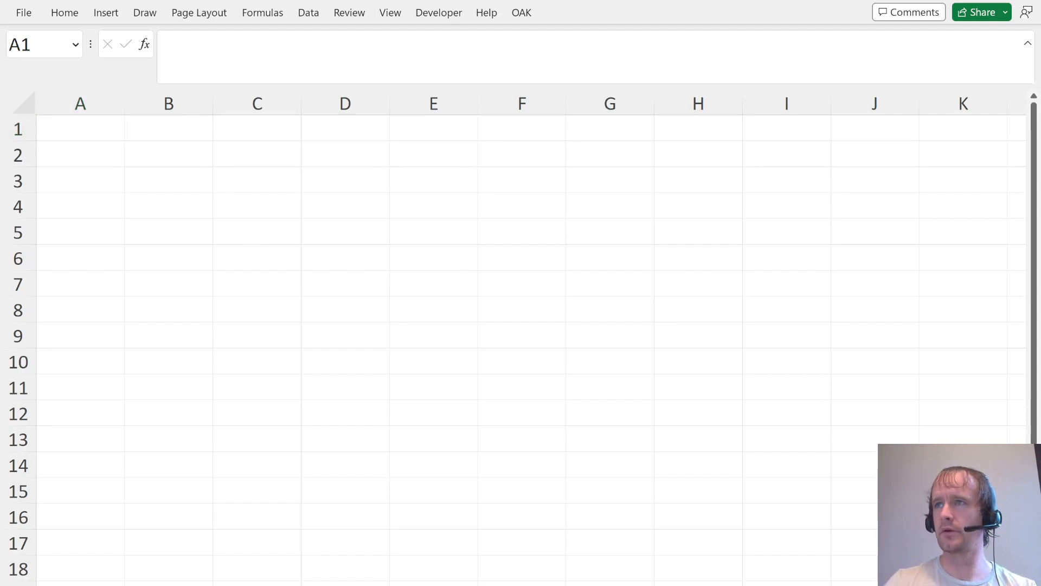
key("alt+Tab")
key("alt+Tab")
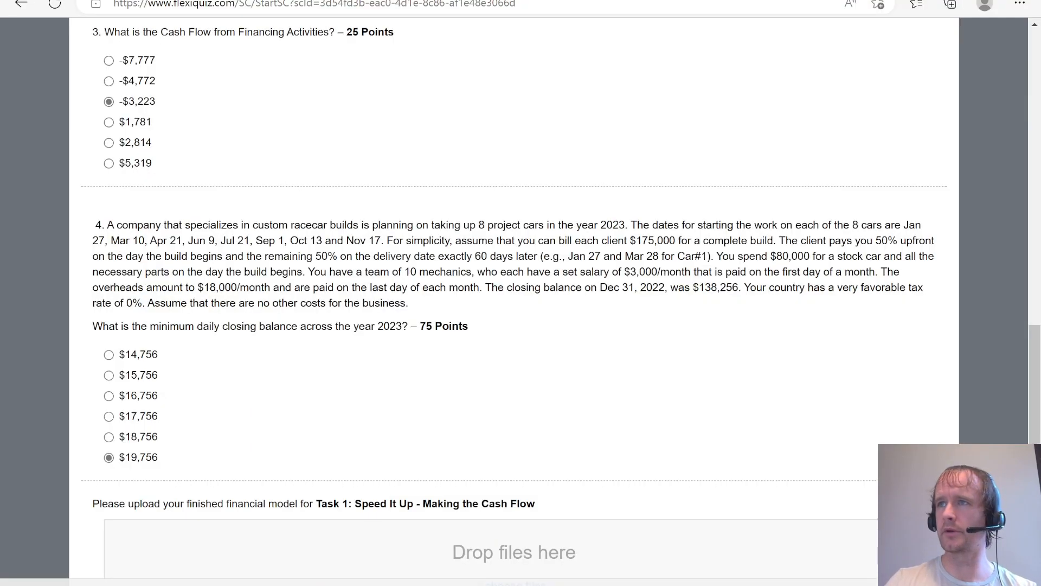
left_click_drag(370, 0, 364, 530)
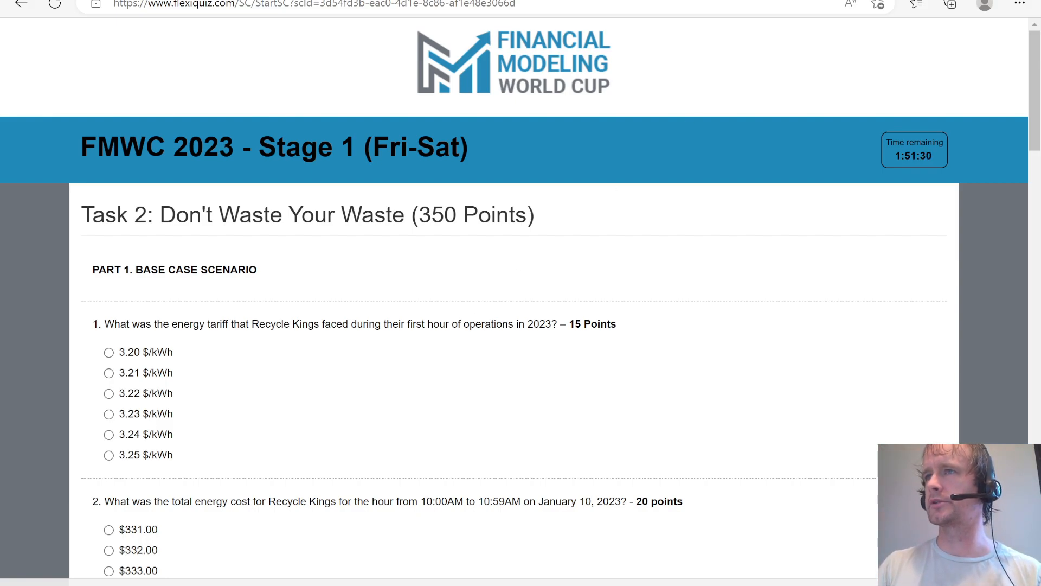
View the Don't Waste Your Waste case materials PDF and open the Inputs and Assumptions sheet of its Excel model.
key("ctrl+Tab")
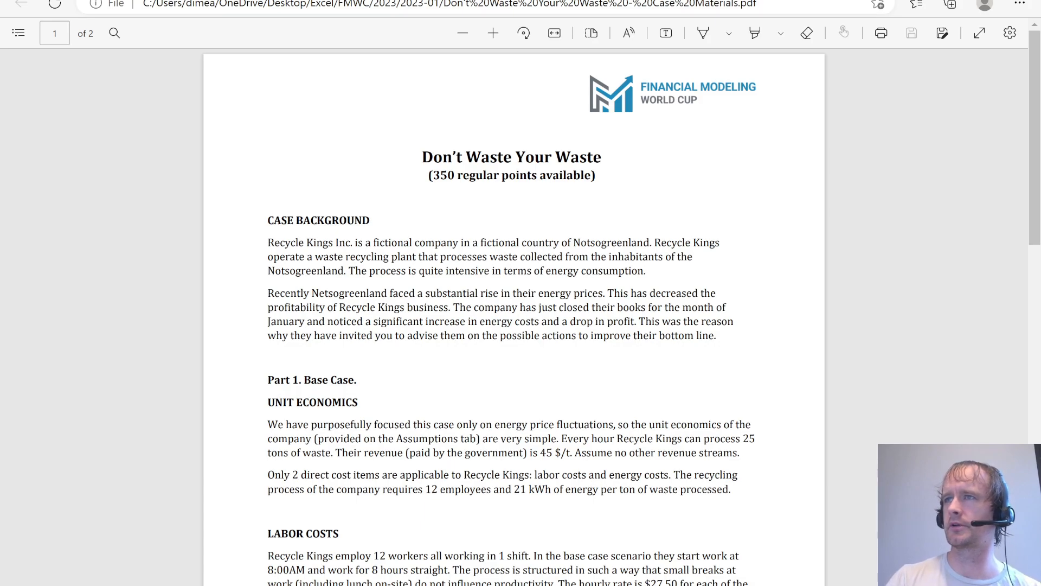
key("alt+Tab")
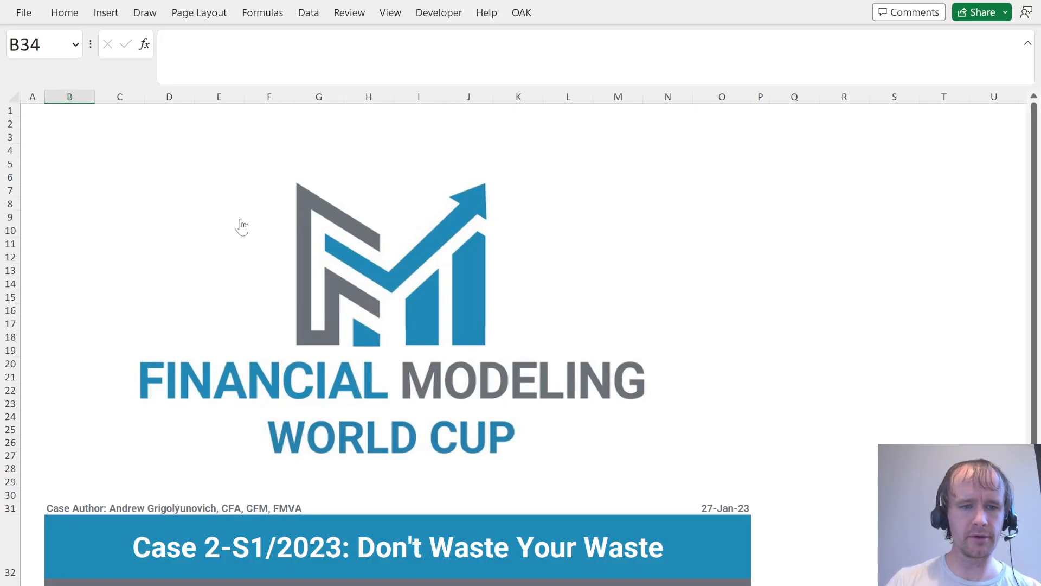
key("ctrl+Page_Down")
key("alt+Tab")
key("alt+Tab")
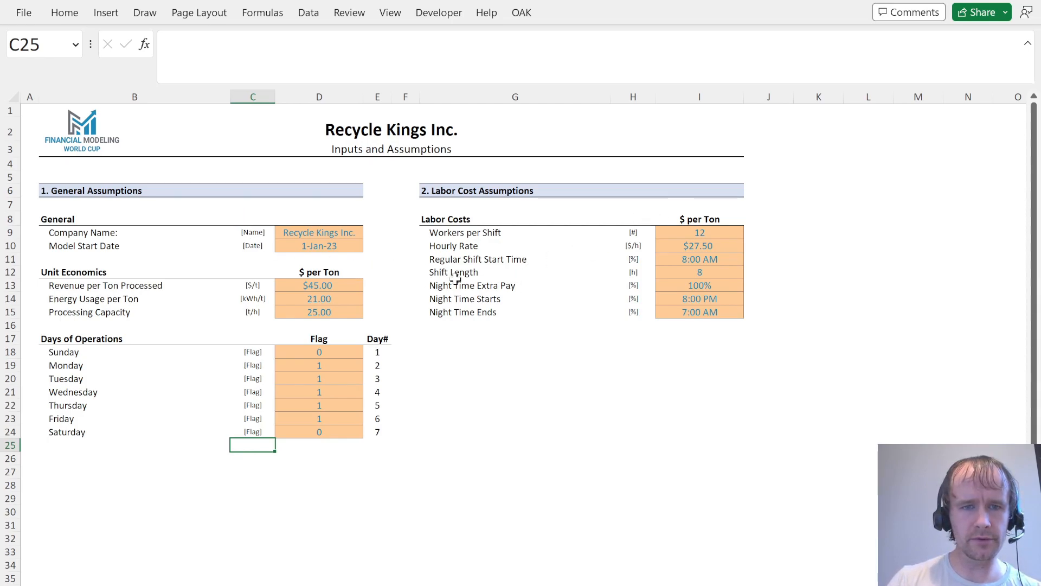
Review the processing capacity, energy usage and workers per shift inputs on the assumptions sheet.
left_click(306, 314)
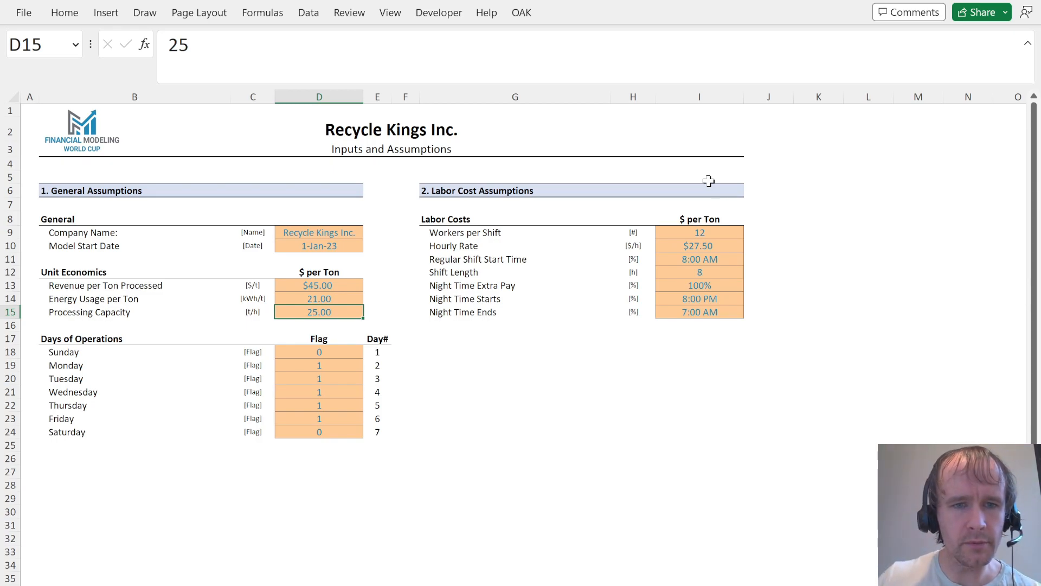
key("Up")
key("shift+space")
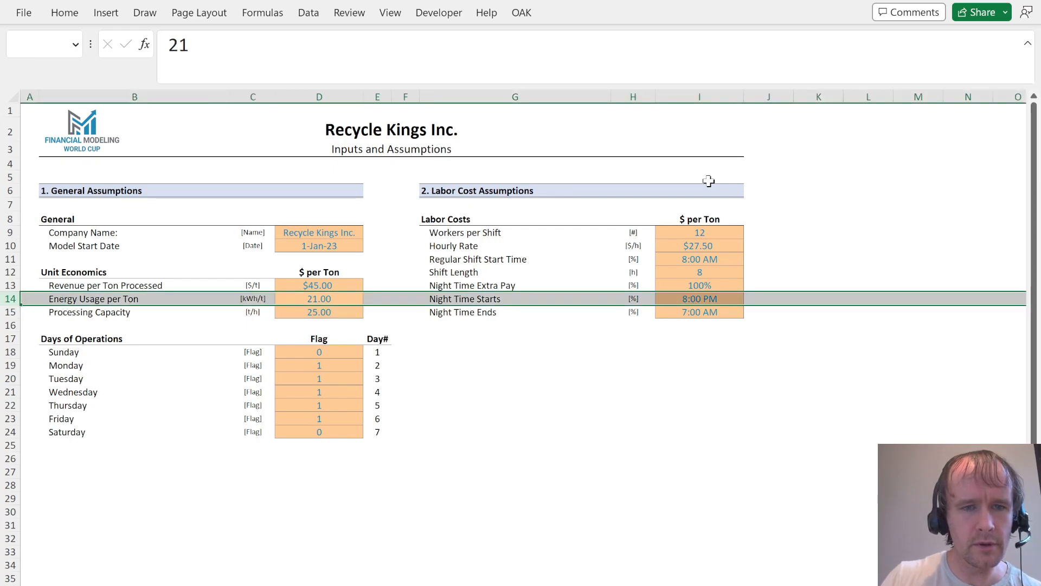
key("Right")
key("Right")
key("Right")
key("Up")
key("Right")
key("Right")
key("Up")
key("Up")
key("Up")
key("Up")
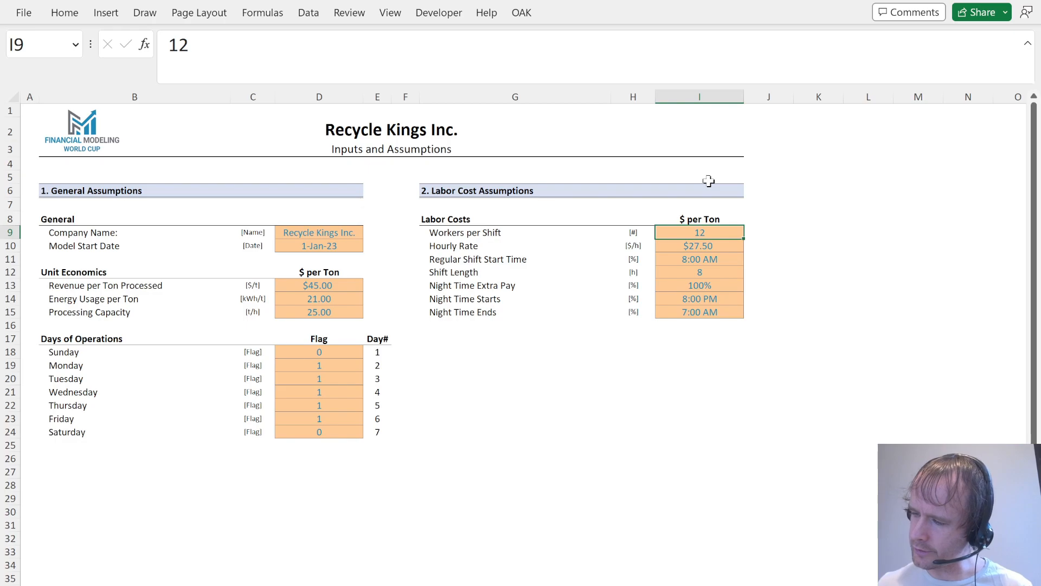
Switch to the FlexiQuiz page and read Task 2 Part 1 questions 1 to 6.
key("alt+Tab")
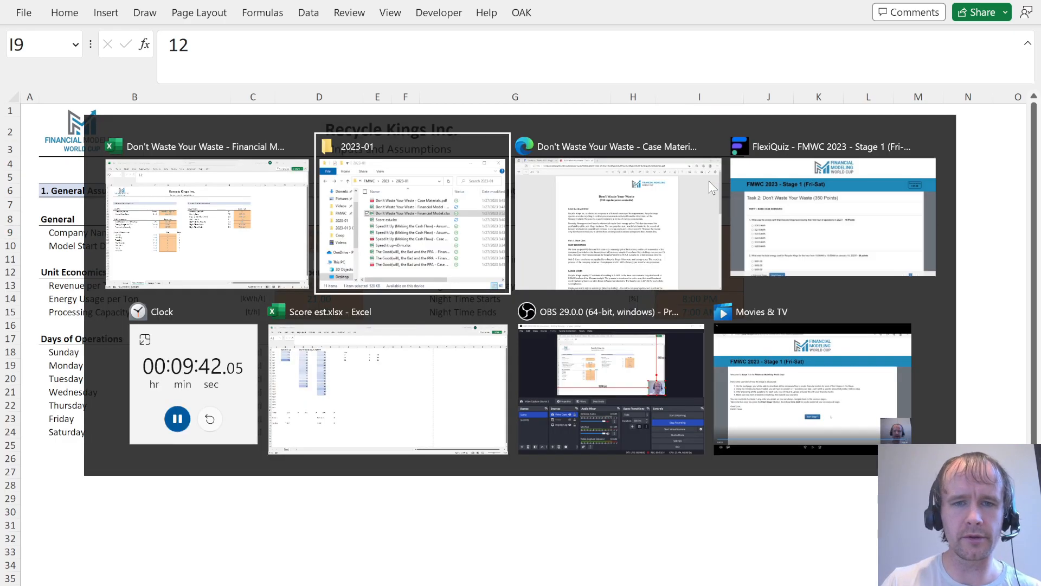
key("alt+Tab")
key("alt+Tab")
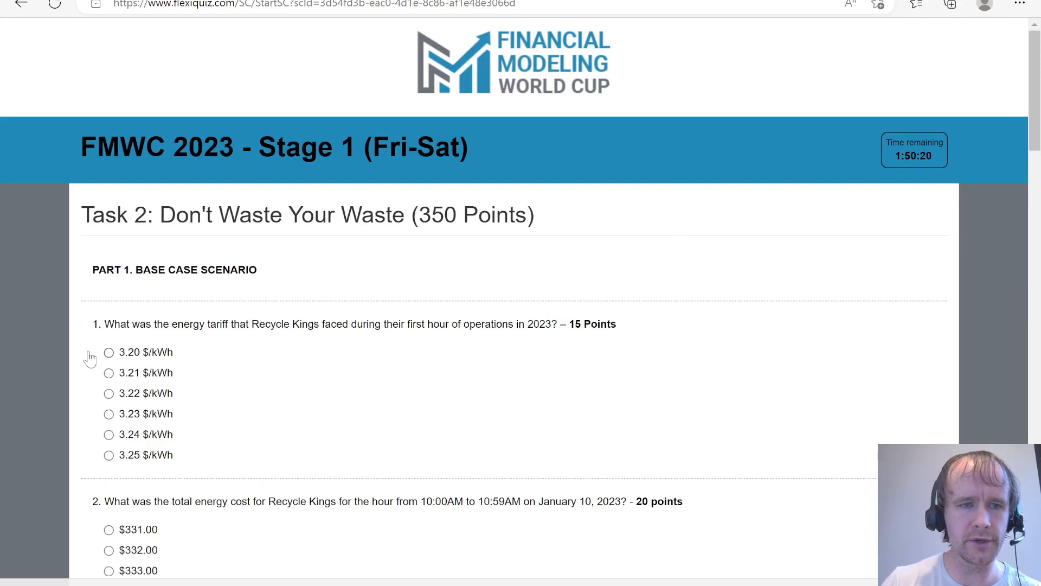
scroll(58, 368, "down", 1)
scroll(58, 367, "down", 4)
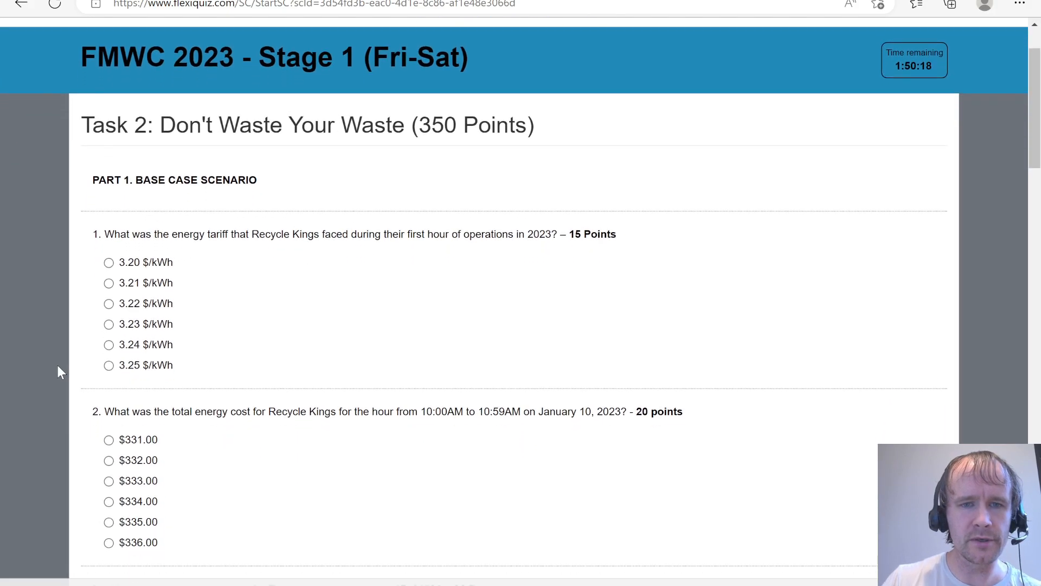
scroll(57, 366, "down", 1)
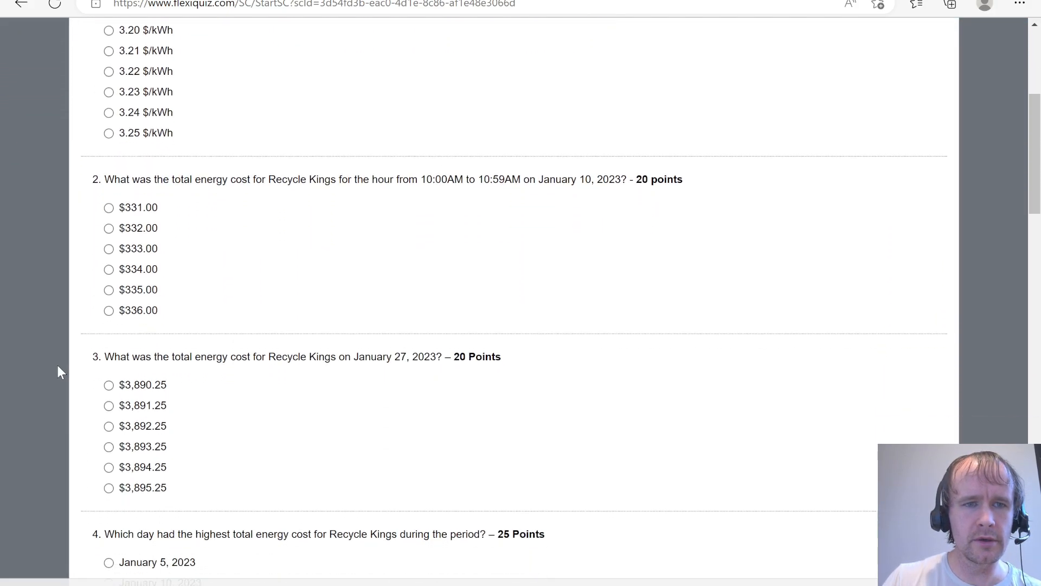
scroll(57, 365, "down", 3)
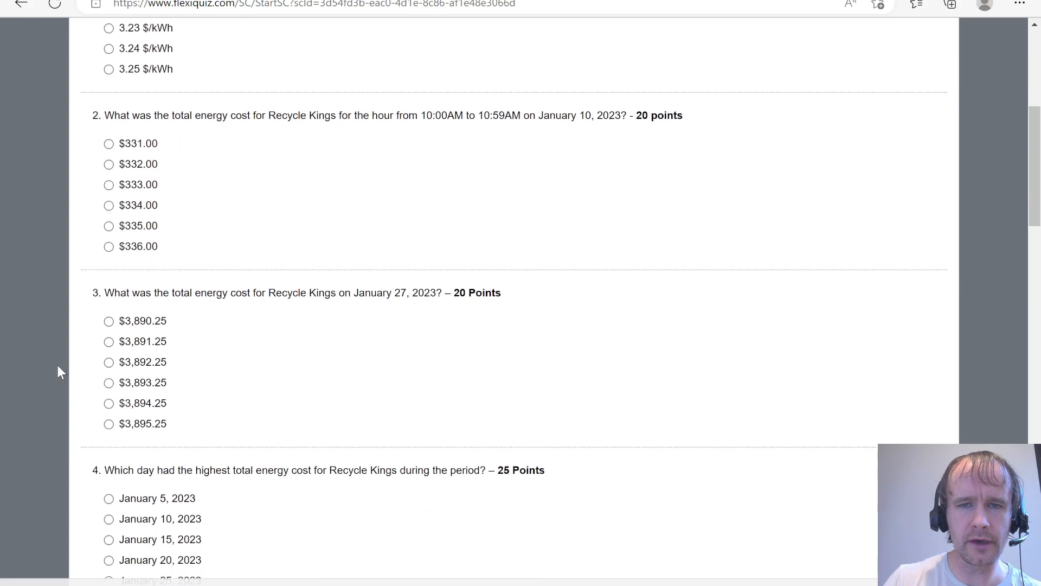
scroll(58, 366, "down", 4)
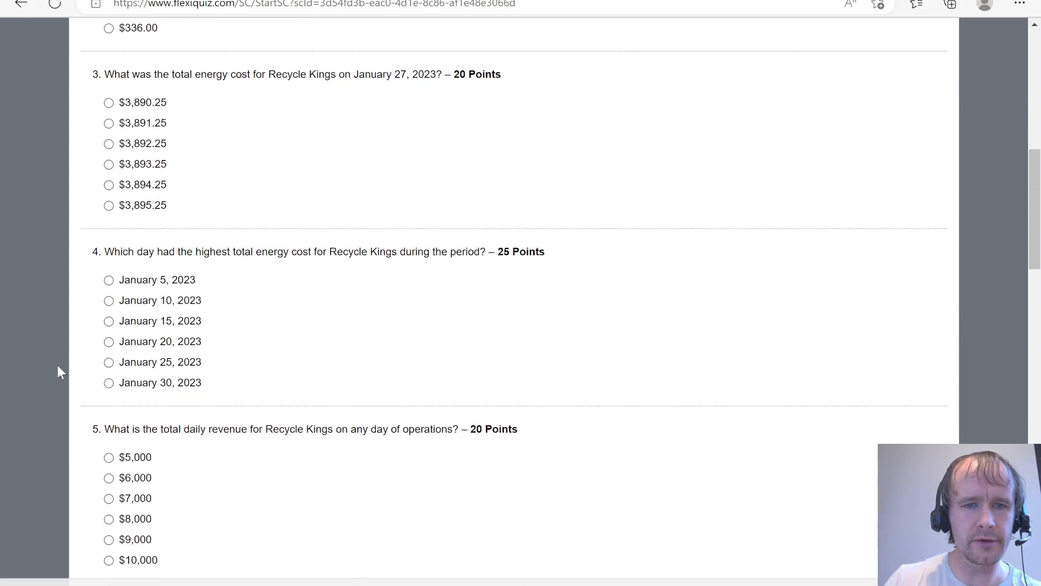
scroll(57, 365, "down", 1)
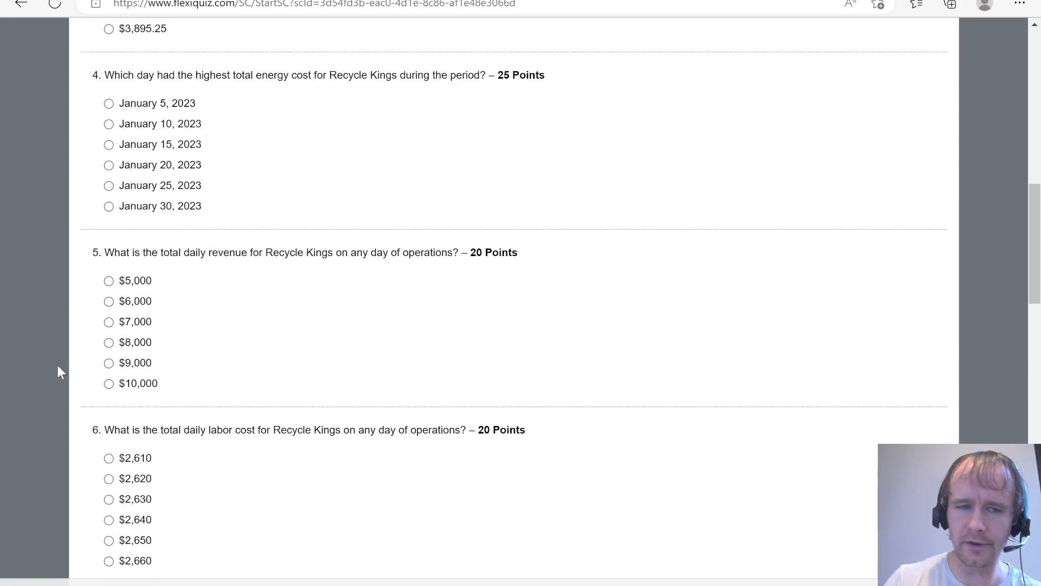
Switch back to the Excel model and review the labor cost assumptions from Workers per Shift to Night Time Ends.
key("alt+Tab")
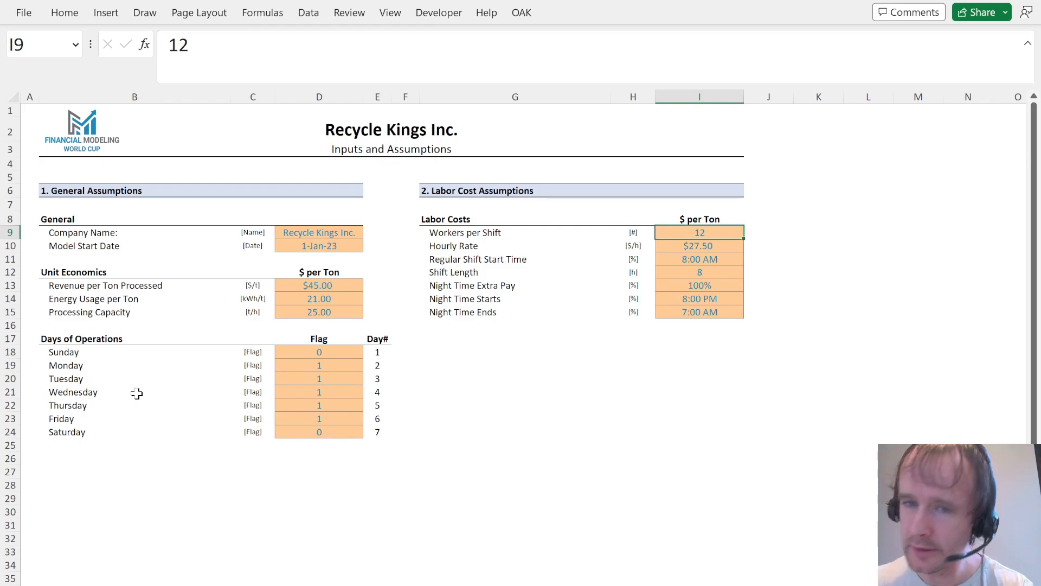
key("Down")
key("Down")
key("Down")
key("Down")
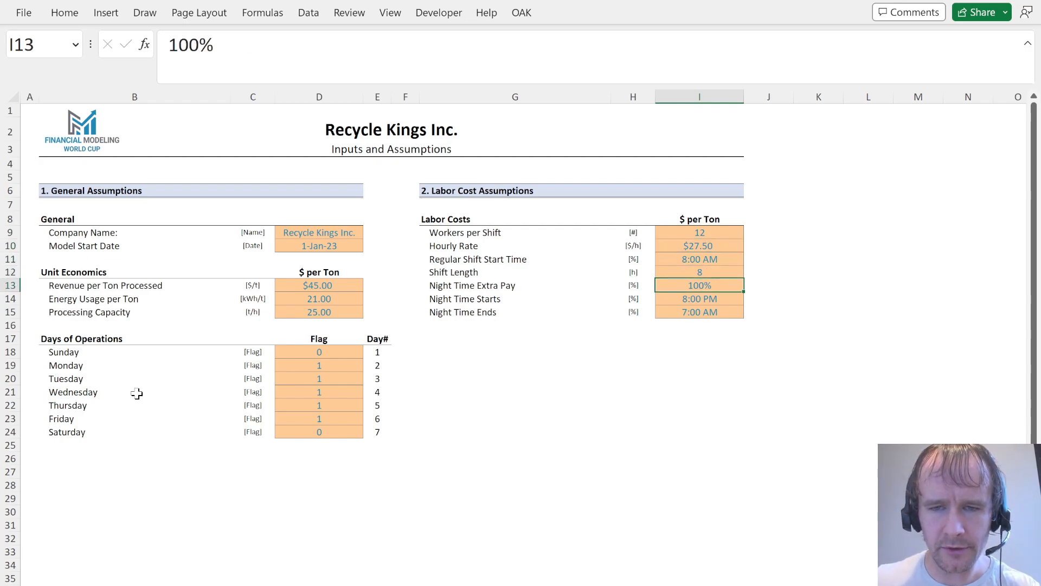
key("Down")
key("Down")
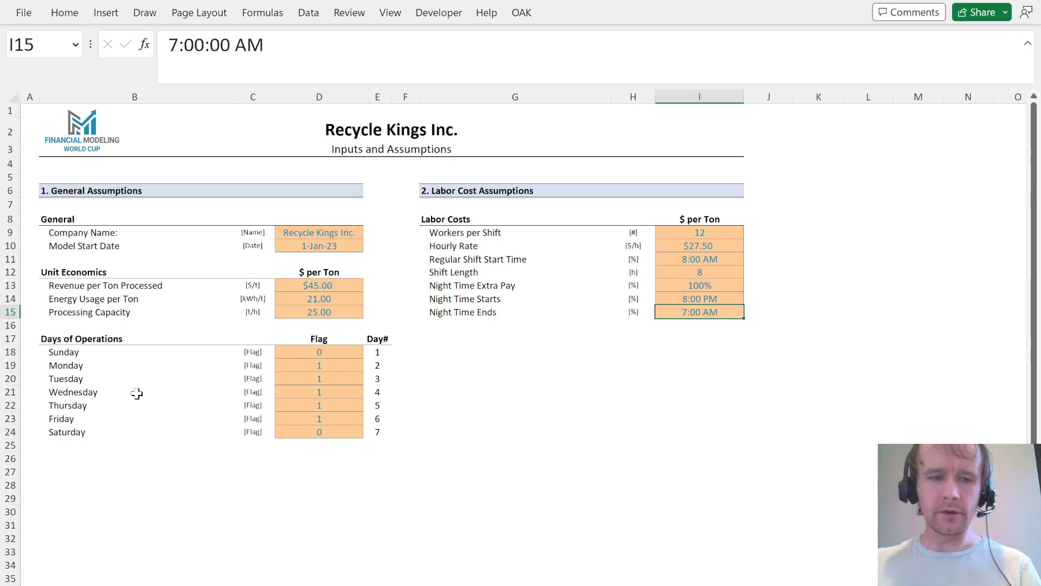
Examine the Hour column from its first to last entry on the Historical Energy Price Statistics sheet.
key("ctrl+Page_Down")
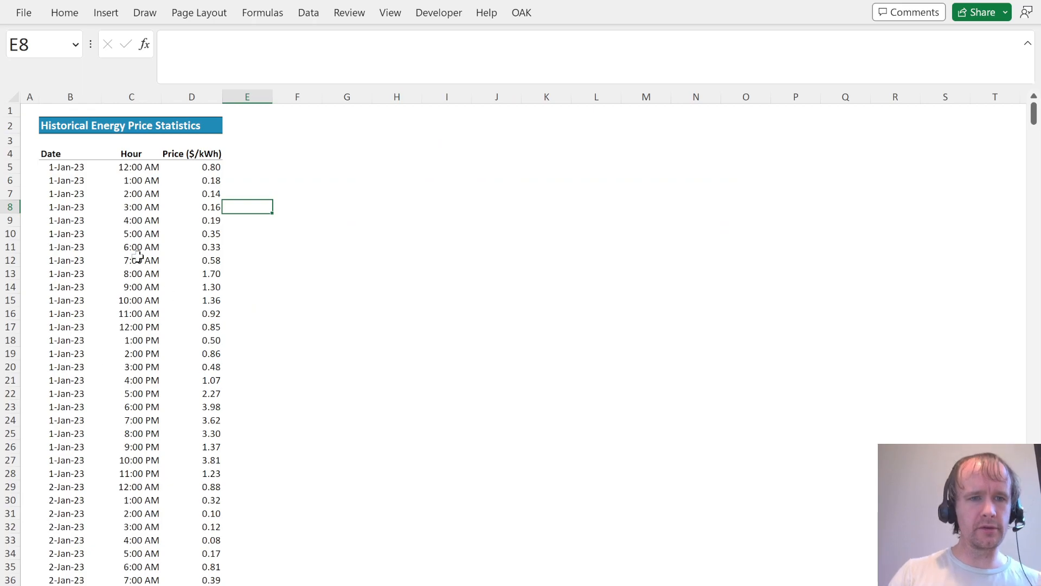
left_click(151, 168)
key("ctrl+shift+Down")
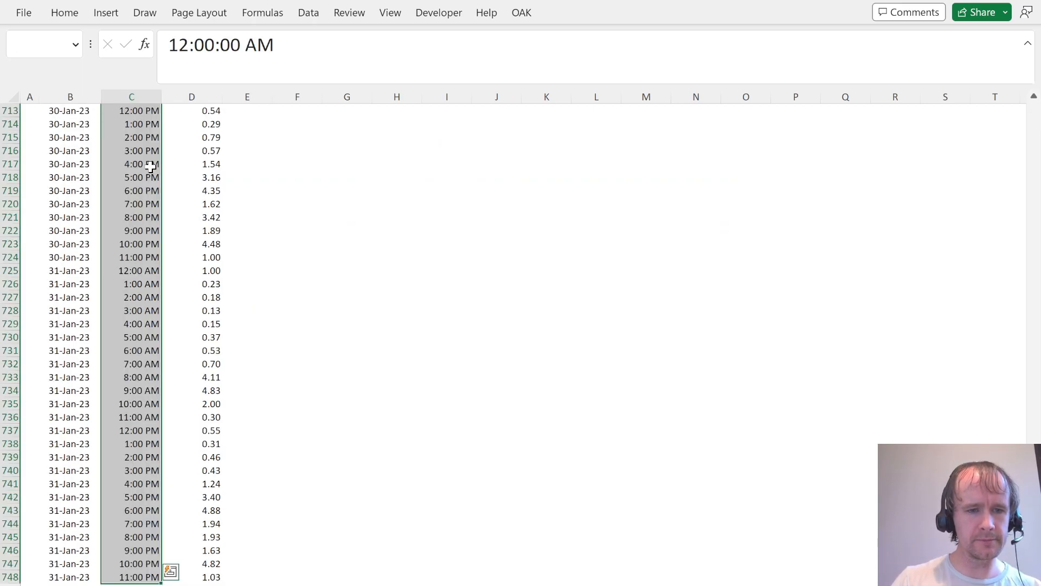
key("Up")
key("Up")
key("Up")
key("Down")
key("Down")
key("Down")
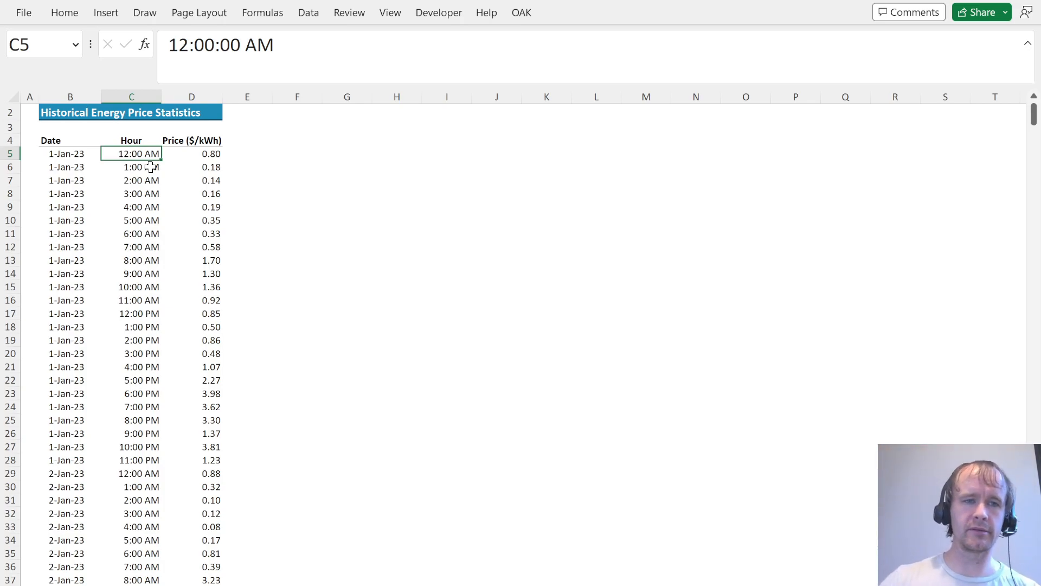
Switch to the FlexiQuiz page and reread Task 2 Part 1 question 1, comparing it with the energy price table's columns.
key("alt+Tab")
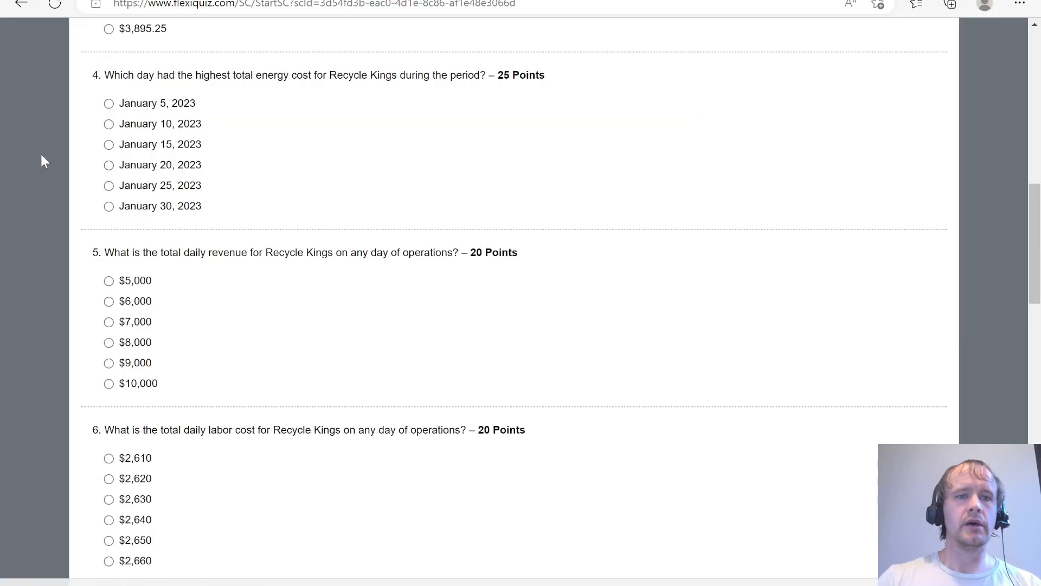
scroll(45, 163, "up", 12)
scroll(47, 162, "down", 3)
key("alt+Tab")
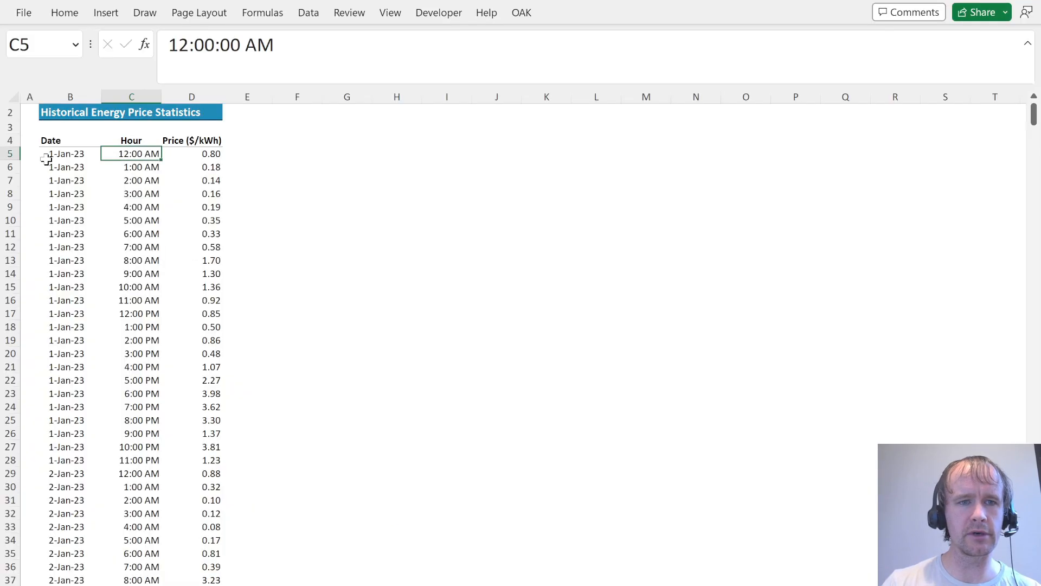
key("Left")
key("Right")
key("Right")
key("Left")
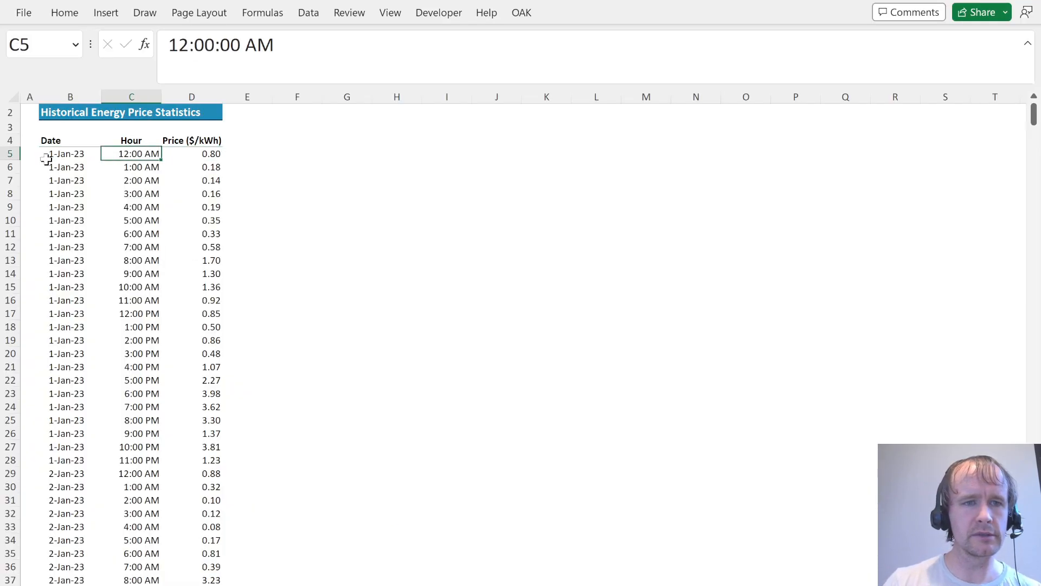
key("Right")
key("alt+Tab")
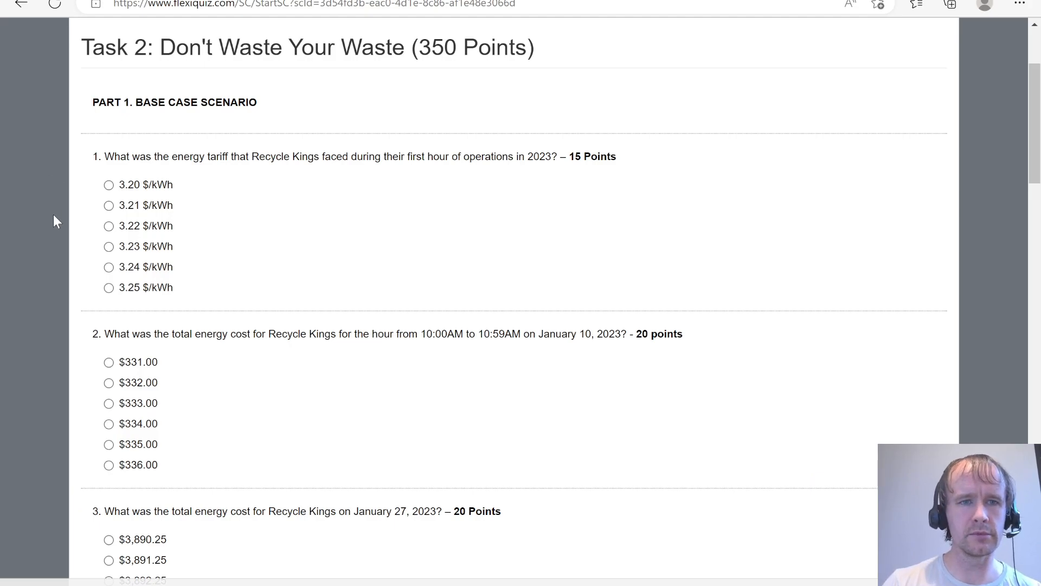
Switch back to the Excel model and examine the 1-Jan-23 hourly energy prices from 12:00 AM to 8:00 PM.
key("alt+Tab")
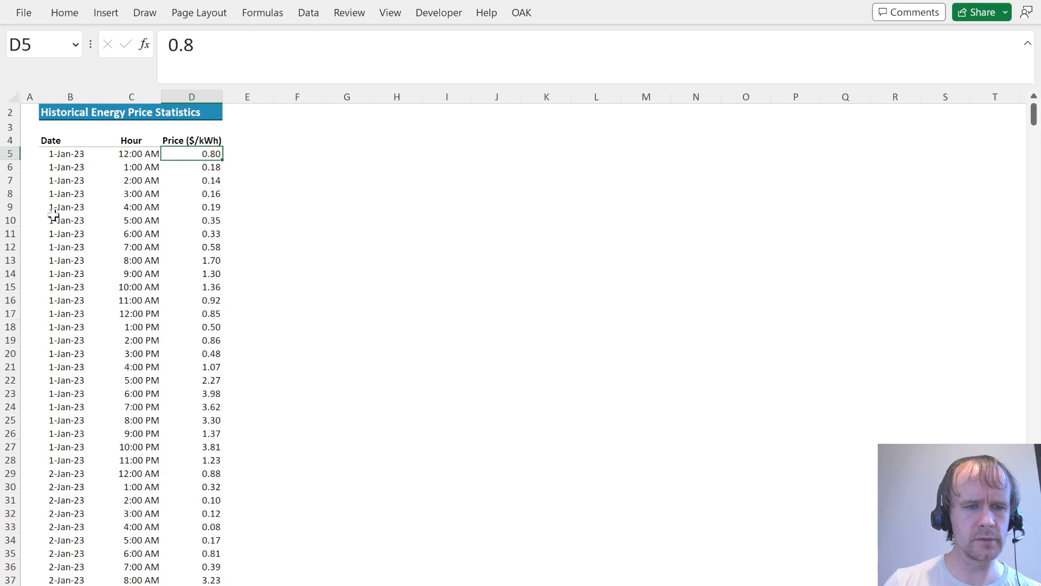
key("Down")
key("Down")
key("Down")
key("Down")
key("Down")
key("Down")
key("Down")
key("Down")
key("Down")
key("Down")
key("Down")
key("Down")
key("Down")
key("Down")
key("Down")
key("Down")
key("Down")
key("Down")
key("Down")
key("Down")
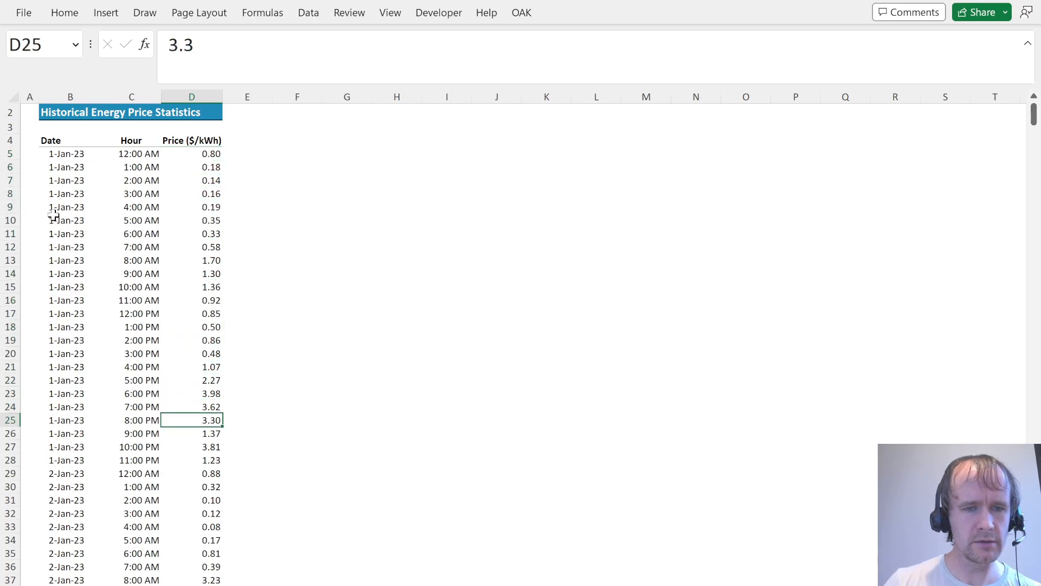
Recheck the inputs on the assumptions sheet and inspect the 1-Jan-23 8:00 AM row of the energy price table.
key("alt+Tab")
key("alt+Tab")
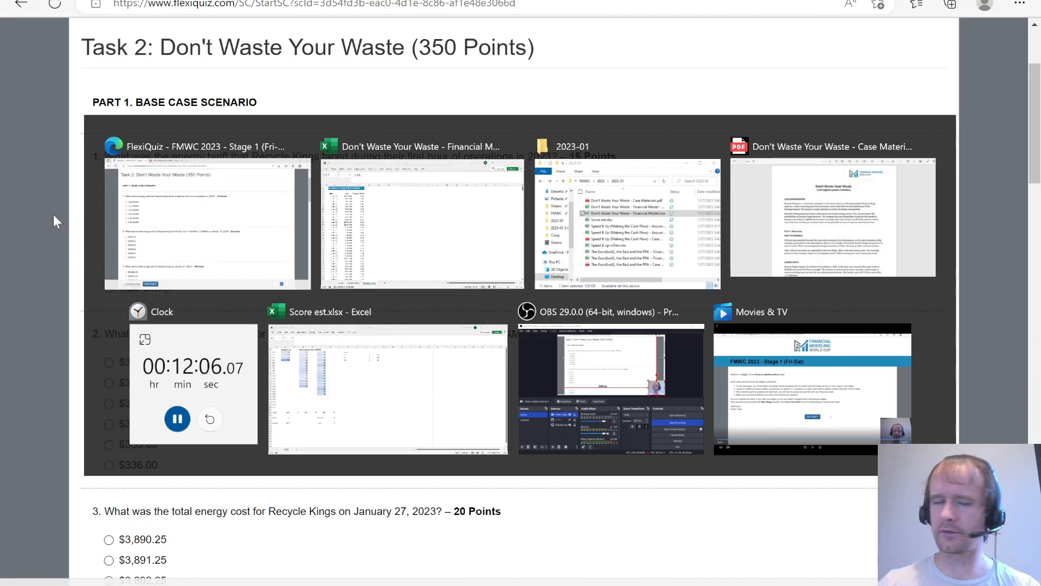
key("ctrl+Page_Up")
key("ctrl+Page_Down")
key("Up")
key("Up")
key("Up")
key("Up")
key("Up")
key("Up")
key("Up")
key("Up")
key("Up")
key("Up")
key("Up")
key("Up")
key("Up")
key("Up")
key("Up")
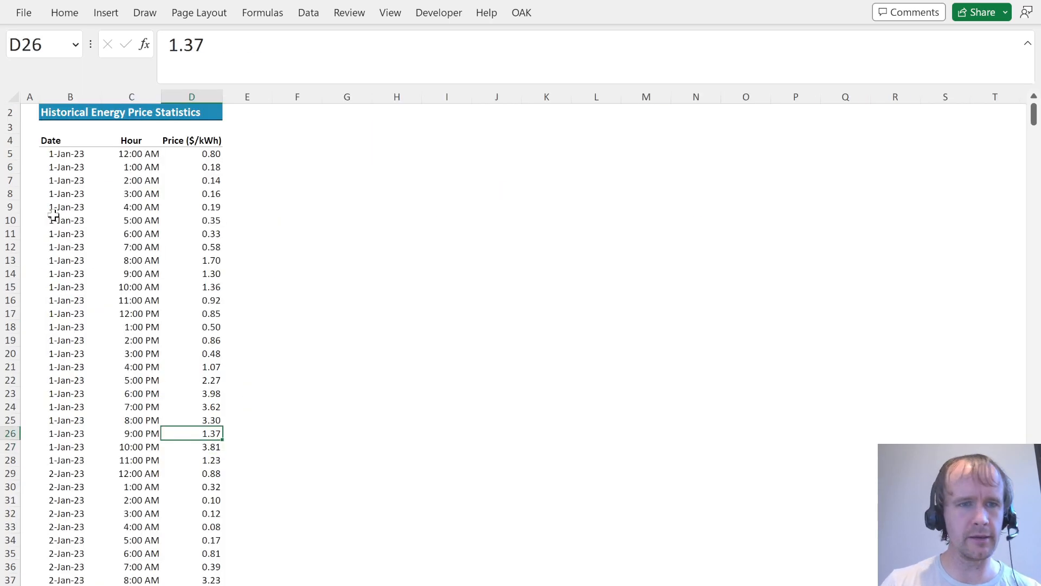
key("Down")
key("shift+space")
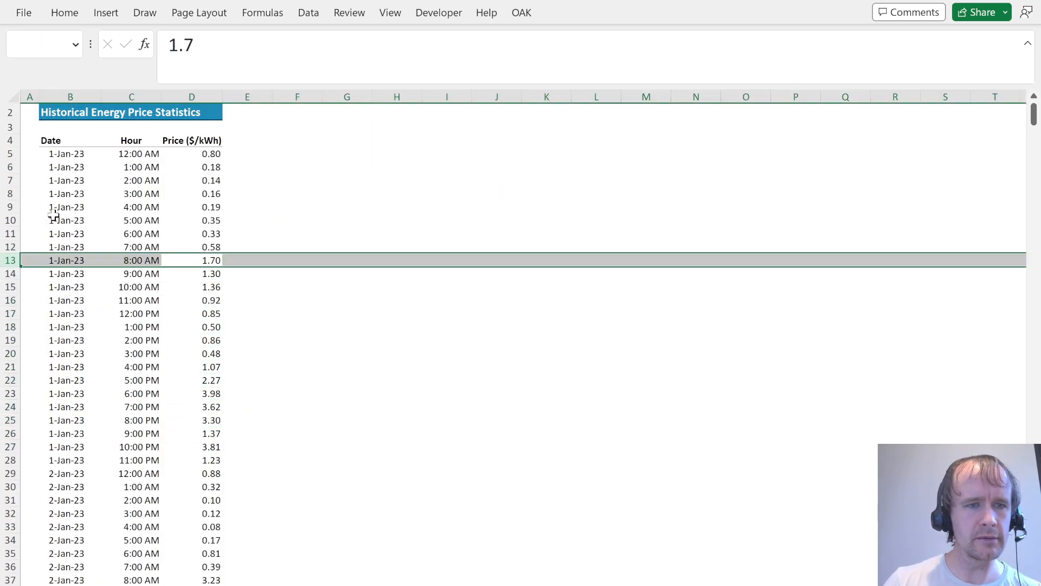
Add the column header "Weekend?" in E4, beside the Price ($/kWh) column of the energy price table.
key("Left")
key("Up")
key("ctrl+Up")
key("Down")
key("Right")
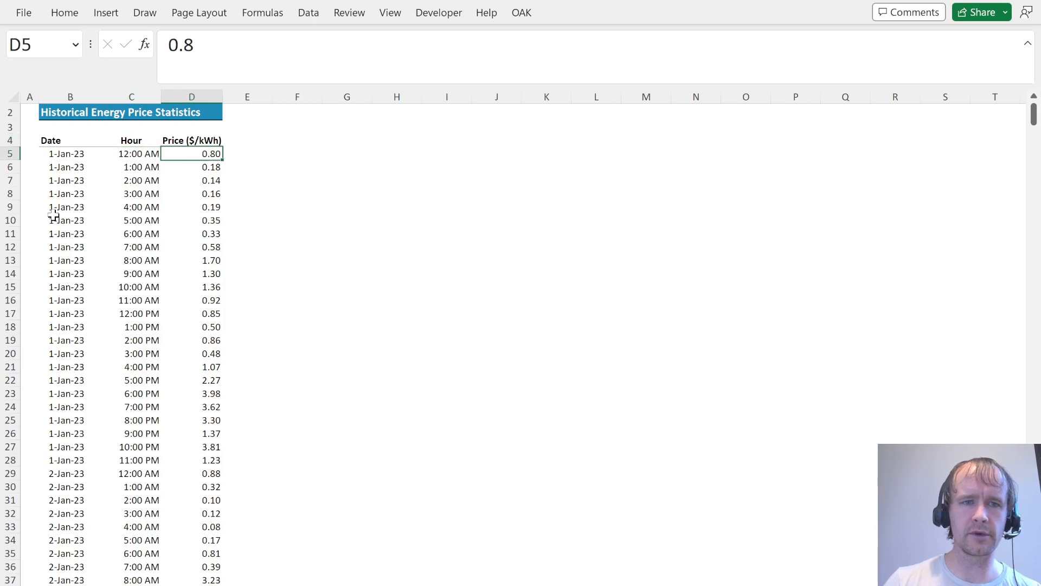
key("Right")
key("Up")
type("Weekend?")
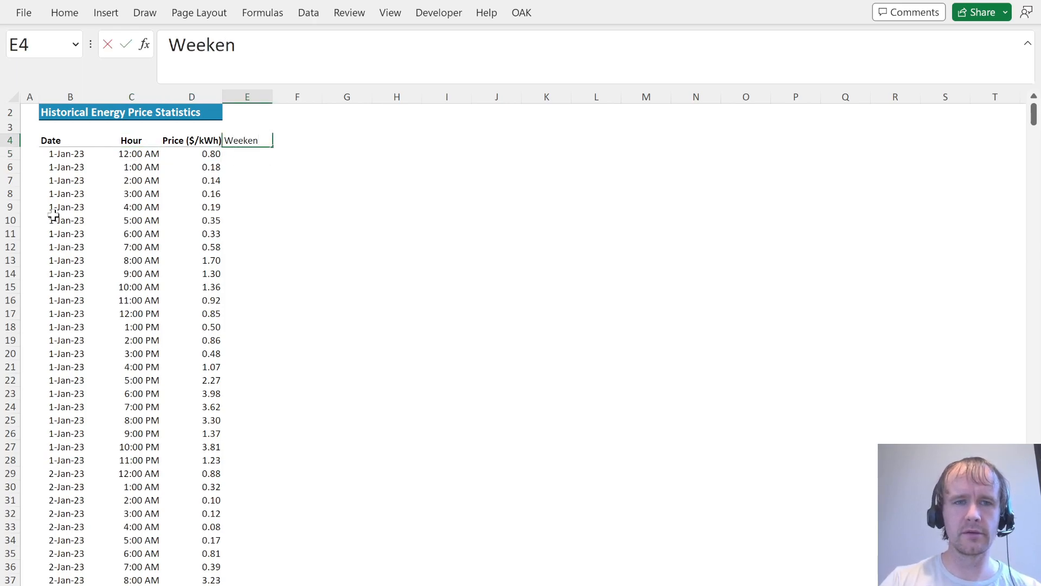
key("Return")
Enter the weekend test =LEFT(TEXT(B5,"ddd"))="S" in E5.
type("=")
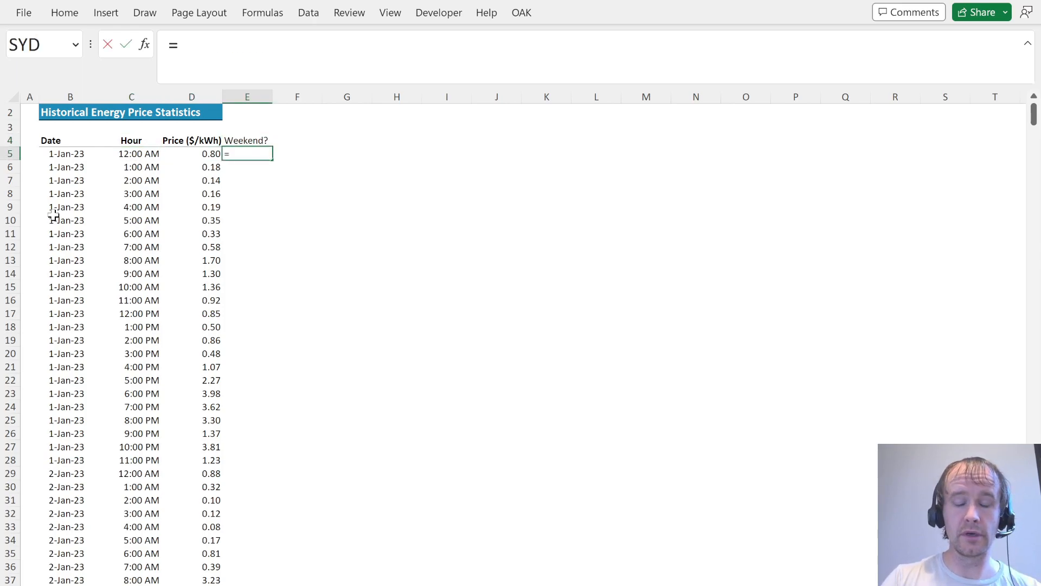
type("le")
key("Tab")
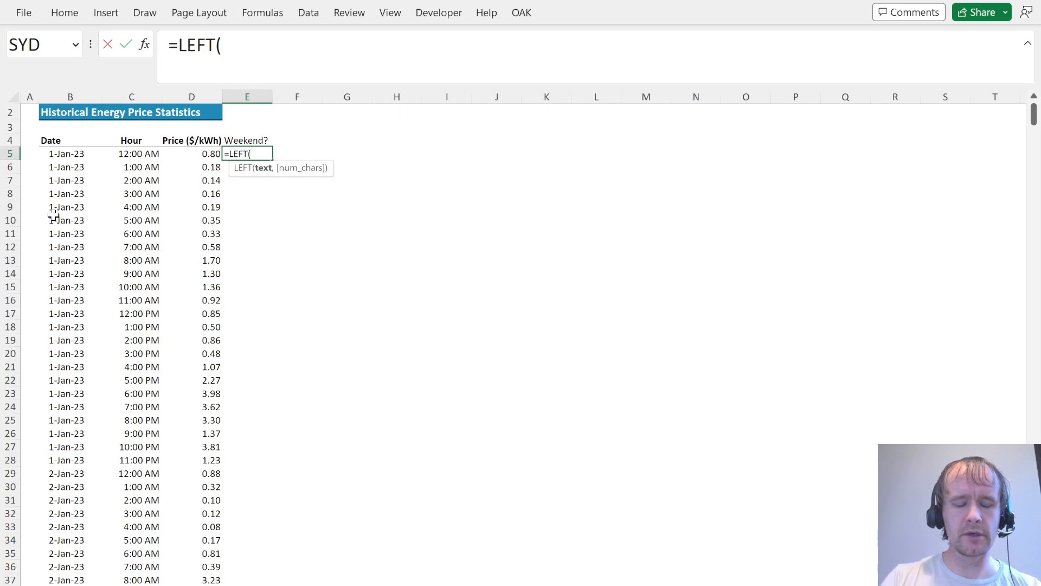
type("tex")
key("Tab")
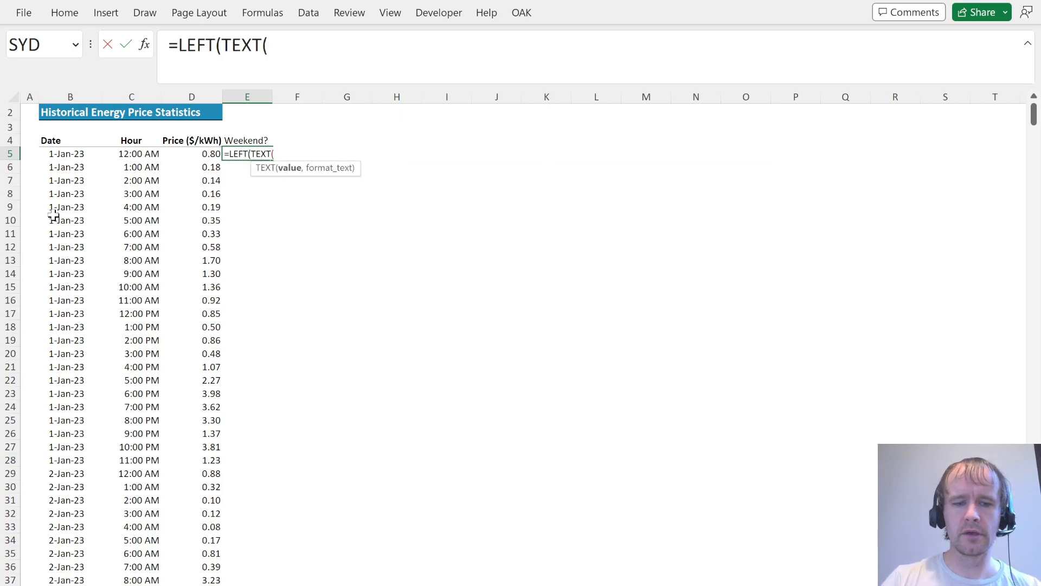
key("Left")
key("Left")
key("Left")
type(",\"dd")
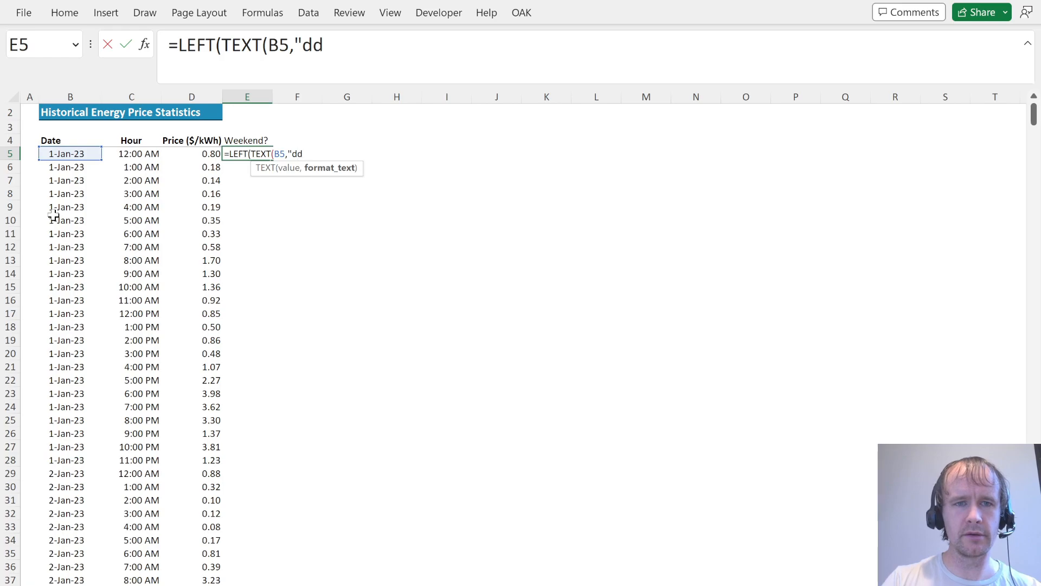
type("d\"")
type("))=\"")
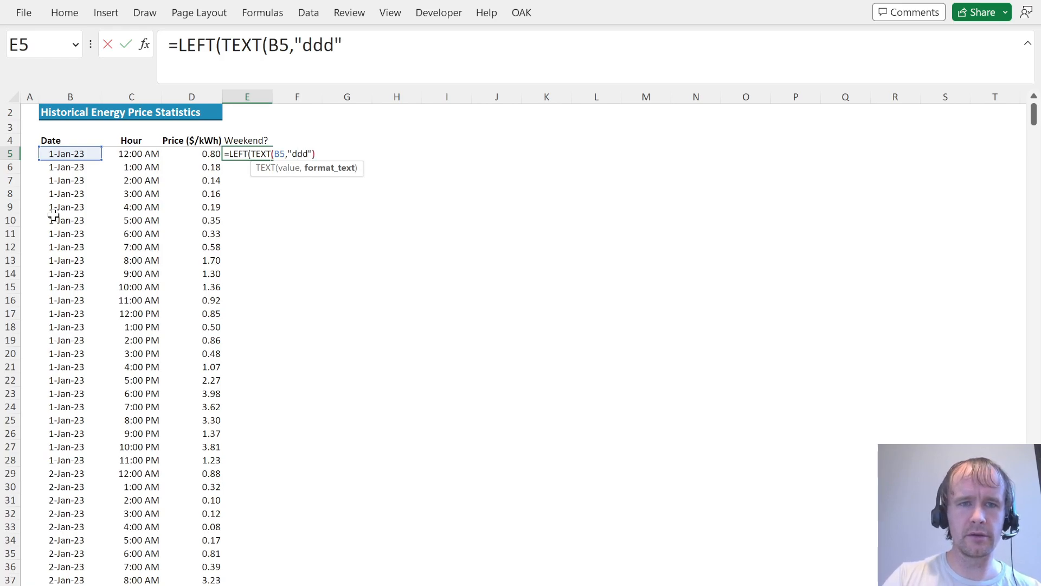
type("S\"")
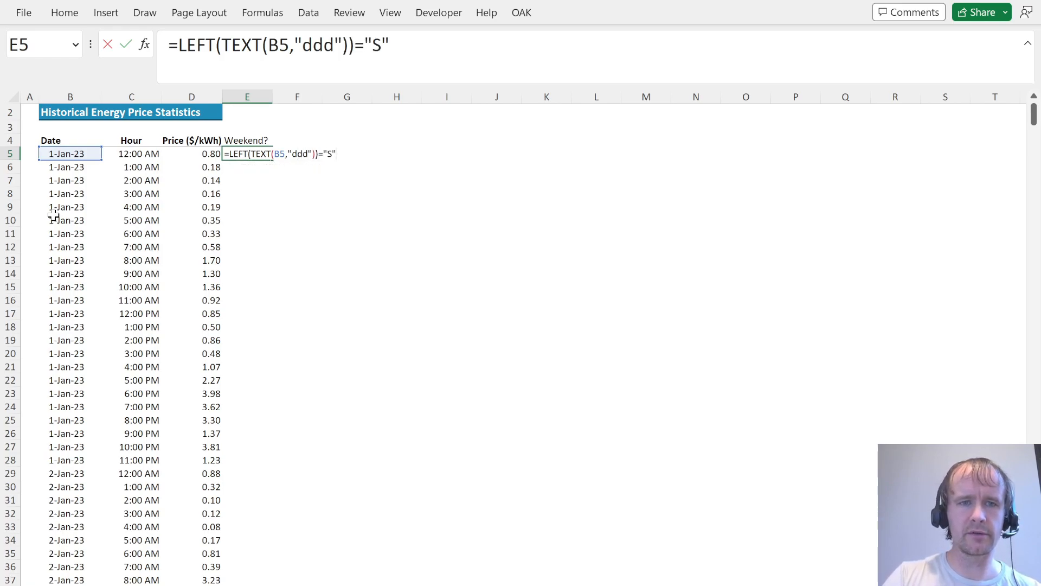
key("Return")
Fill the weekend formula from E5 down to the last row of the energy price table.
key("Left")
key("ctrl+Down")
key("Right")
key("ctrl+shift+Up")
key("ctrl+d")
key("Up")
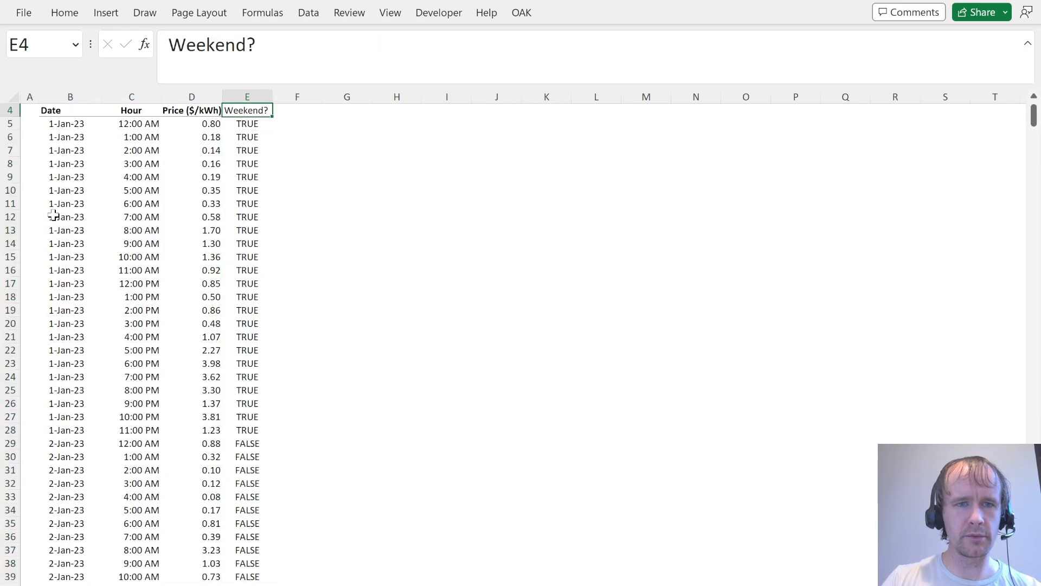
Turn on filtering for the whole energy price table, from Date to Weekend?, with row 4 as the header.
key("ctrl+Left")
key("ctrl+shift+Right")
key("ctrl+shift+Down")
key("alt+d")
key("f")
key("f")
Filter the Weekend? column so that only the FALSE rows are shown.
key("Right")
key("Right")
key("Right")
key("alt+Down")
key("Down")
key("Down")
key("Down")
key("Down")
key("Down")
key("Down")
key("Down")
key("Down")
key("Down")
key("Down")
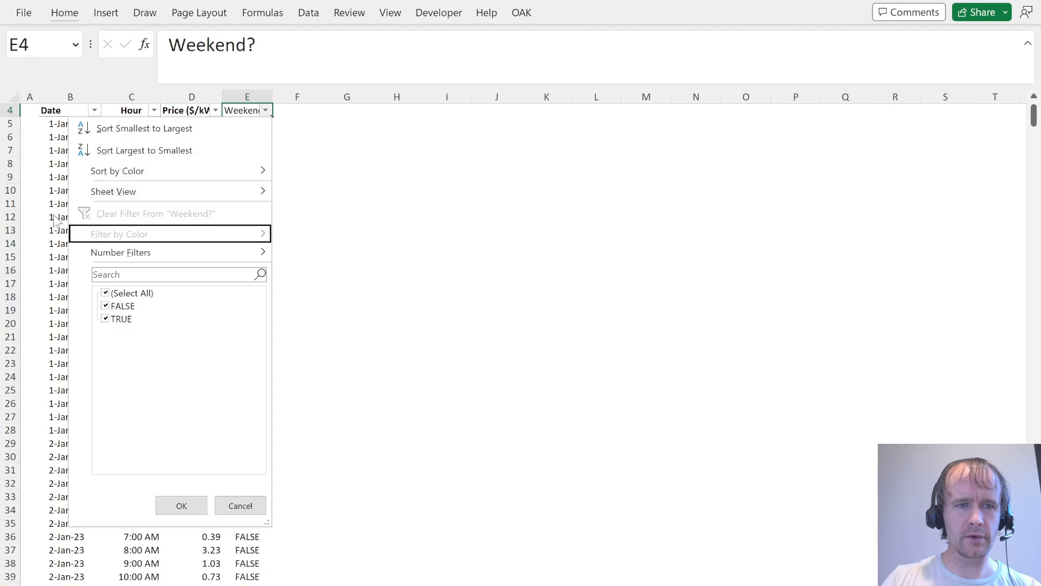
key("space")
key("Return")
Find the 2-Jan-23 8:00 AM energy price and answer FlexiQuiz question 1 with 3.23 $/kWh.
key("Down")
key("Left")
key("Left")
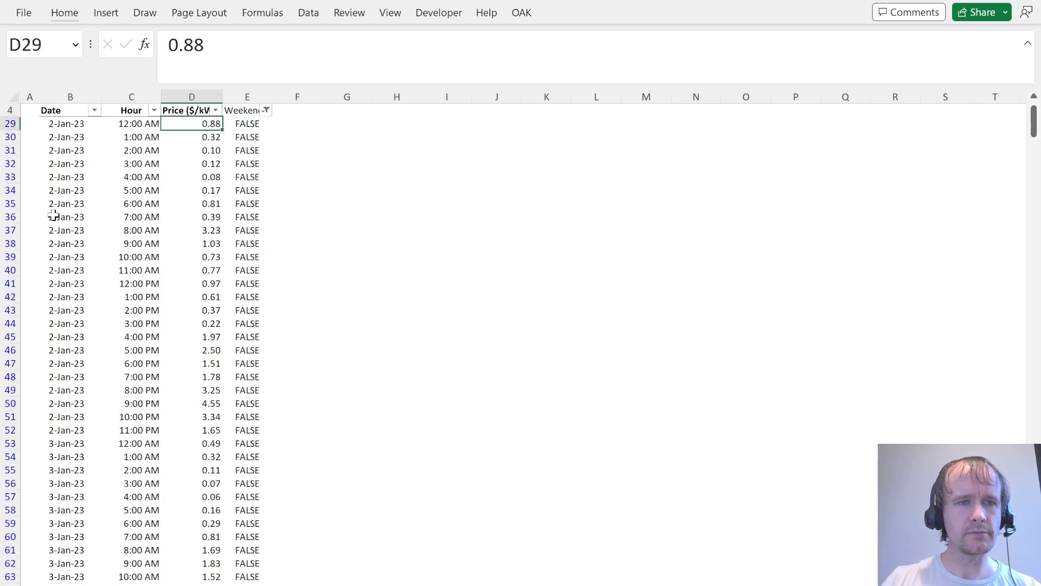
key("Down")
key("Down")
key("Down")
key("Down")
key("Down")
key("Down")
key("Down")
key("Down")
key("Right")
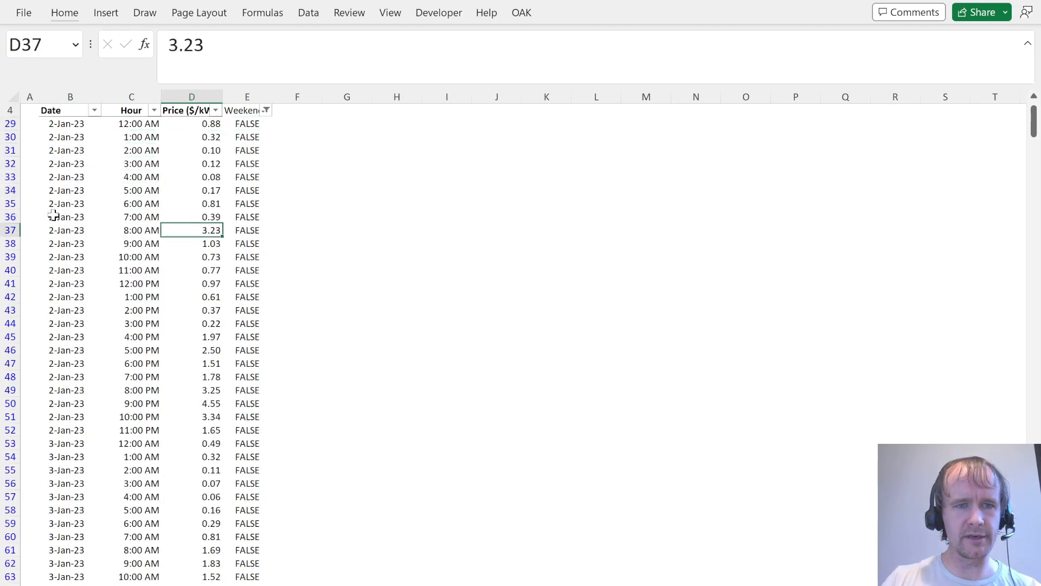
key("alt+Tab")
left_click(127, 244)
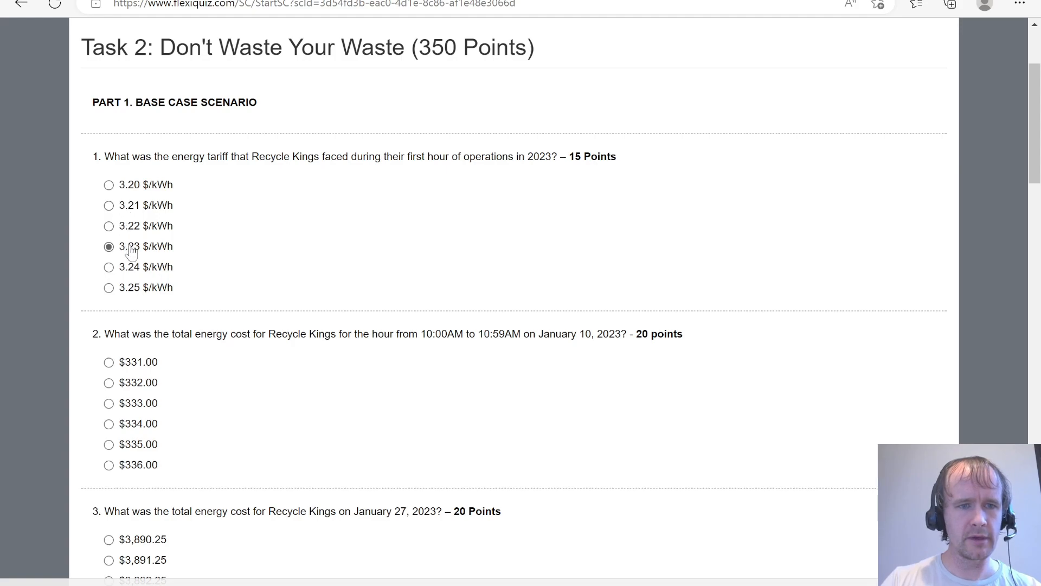
Read question 2 on the FlexiQuiz page and locate the 10-Jan-23 10:00 AM row in the Excel energy price table.
scroll(65, 374, "down", 2)
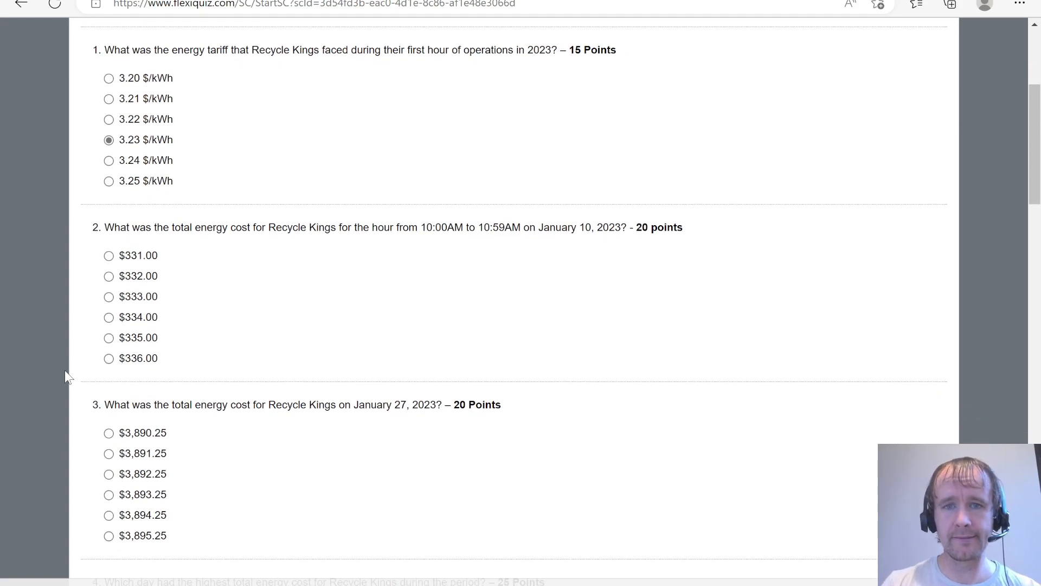
key("alt+Tab")
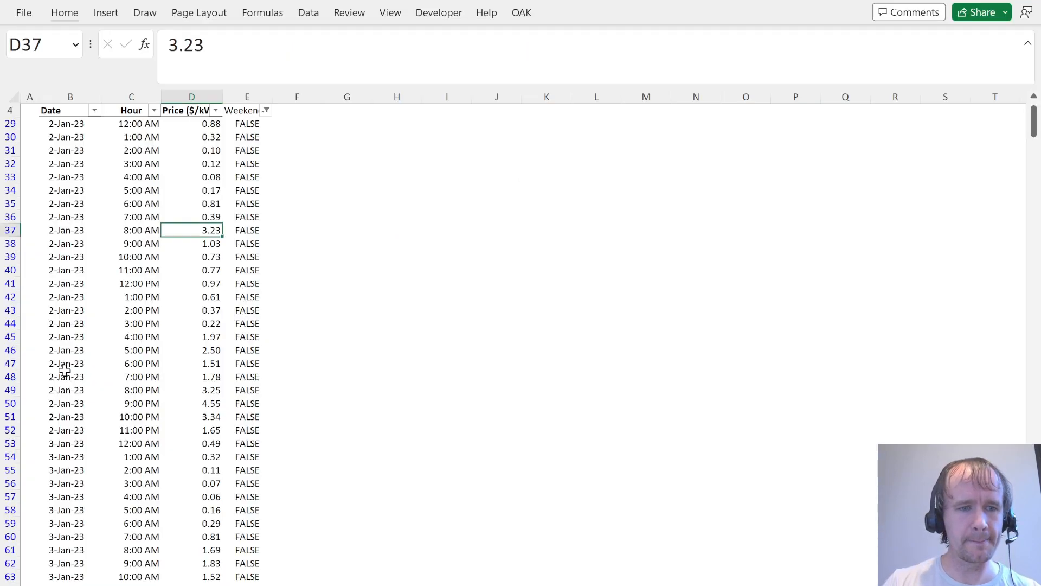
key("Page_Down")
key("Page_Down")
key("Page_Down")
key("Page_Down")
key("Page_Down")
key("Page_Down")
key("Up")
key("Up")
key("Up")
key("Up")
key("Up")
key("Up")
key("Up")
key("Up")
key("Up")
key("Up")
key("Up")
key("Up")
key("Up")
key("Up")
key("Up")
key("Up")
key("Up")
key("Up")
key("Up")
key("Up")
key("Up")
key("Up")
key("Left")
key("alt+Tab")
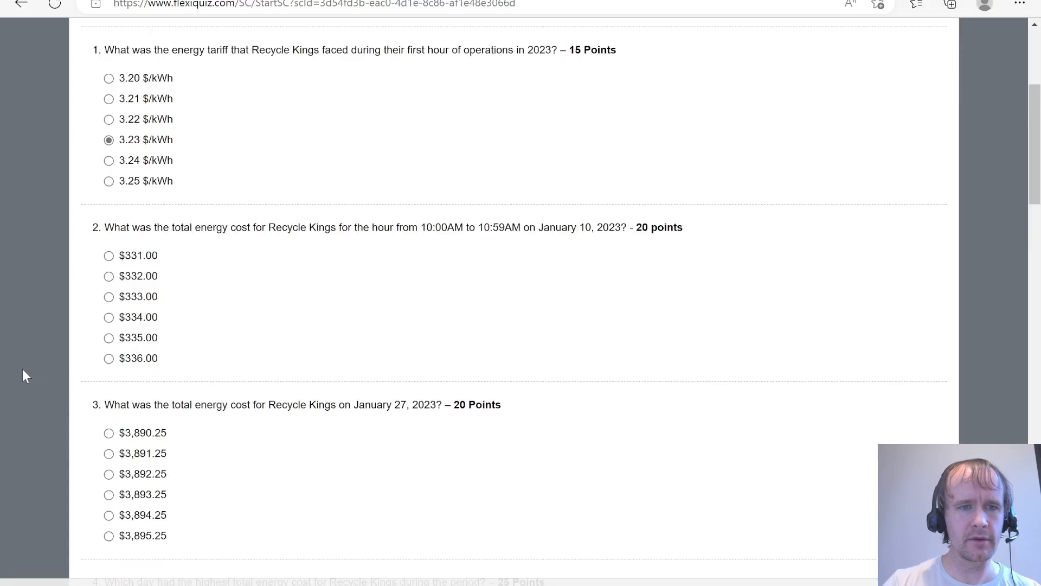
key("alt+Tab")
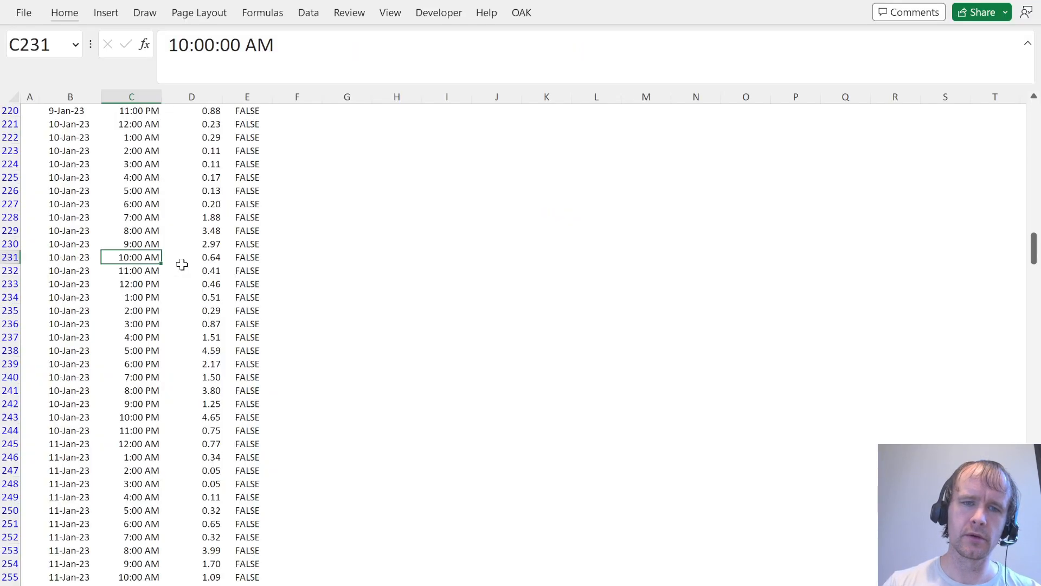
Return to the assumptions sheet to review the energy usage per ton and processing capacity inputs.
key("Right")
key("Right")
key("ctrl+Page_Up")
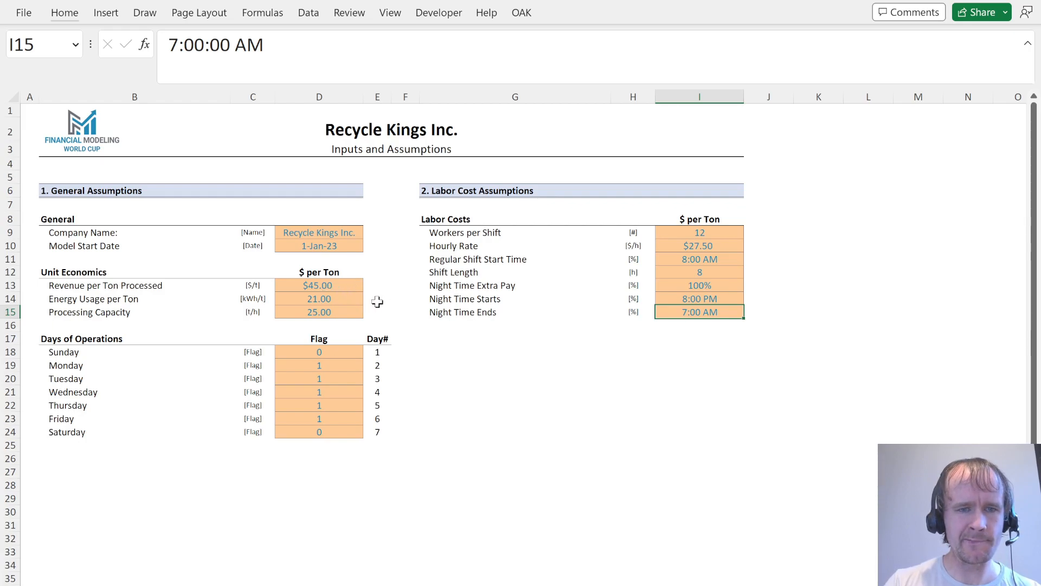
Insert two blank rows below Processing Capacity, above the Days of Operations block on the assumptions sheet.
left_click(376, 299)
key("Down")
key("Down")
key("Left")
key("Down")
key("Left")
key("Left")
key("Left")
key("alt+h")
key("i")
key("r")
key("alt+h")
key("i")
key("r")
key("Up")
key("Right")
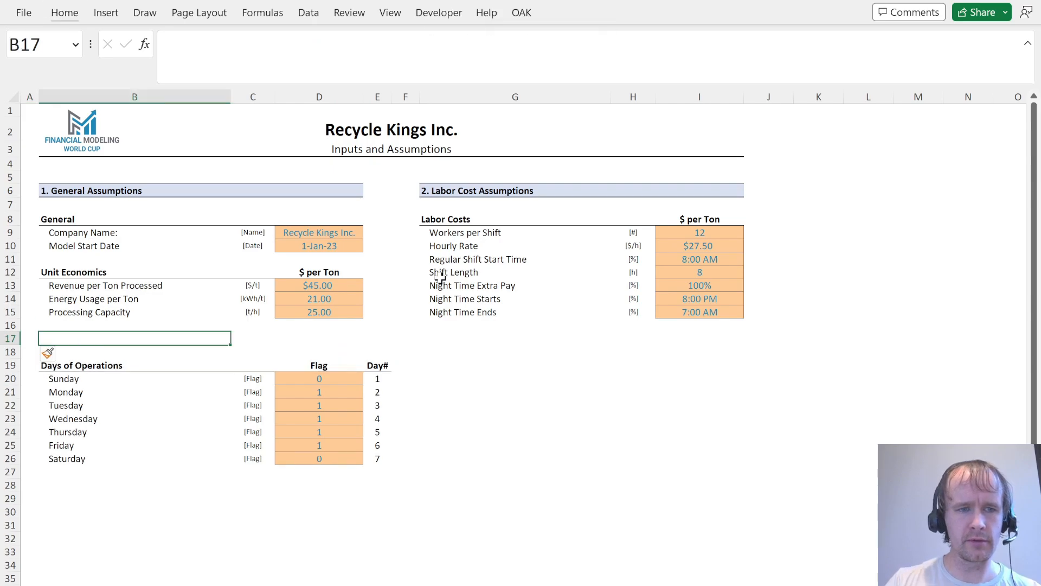
Enter the unit KWh/w in C16 and the formula =D13*D14 in D16.
key("Right")
type("KWh/w")
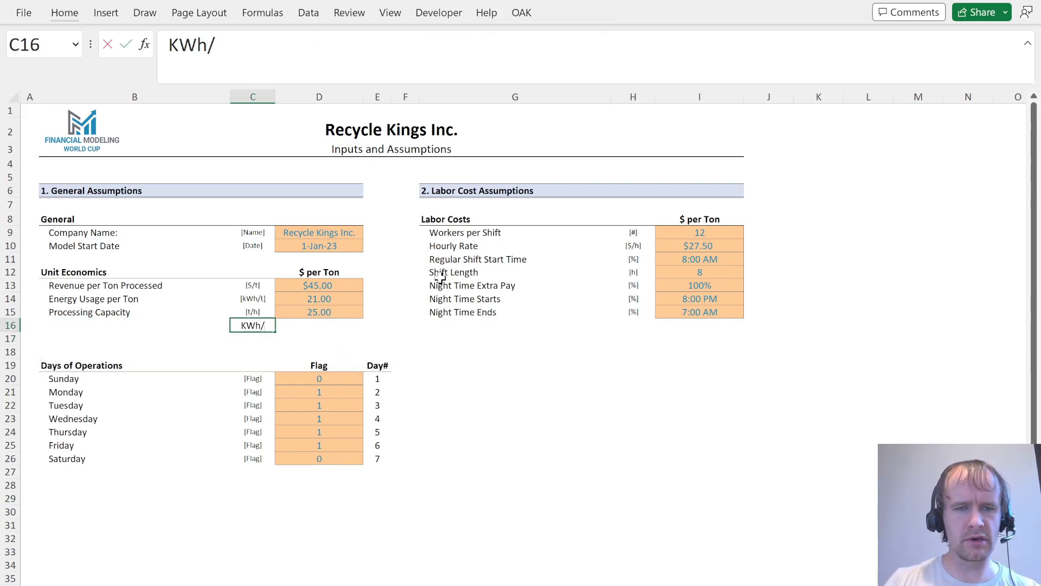
key("Right")
type("=")
key("Up")
key("Up")
key("Up")
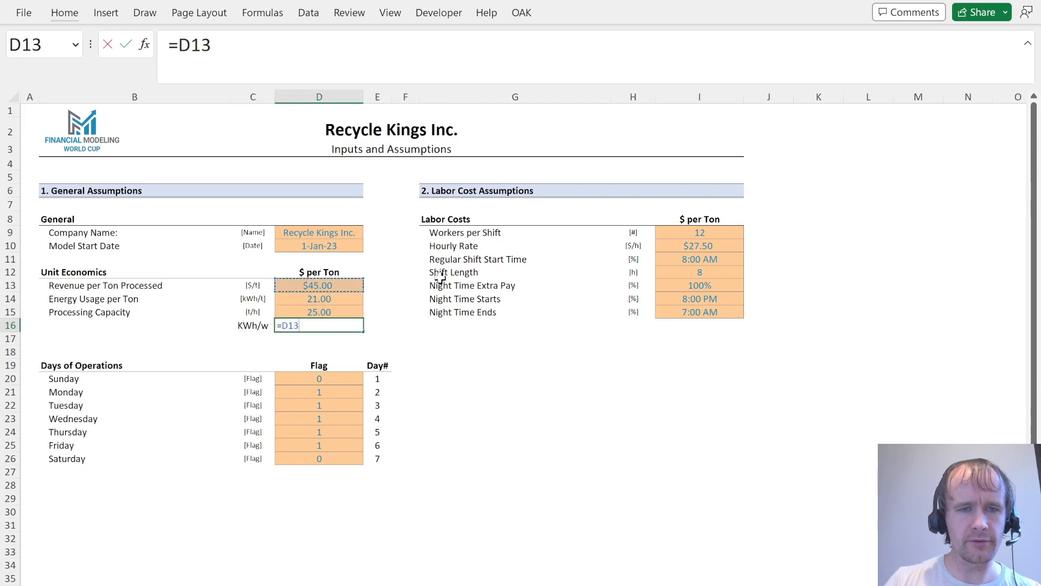
type("*")
key("Up")
key("Up")
key("Return")
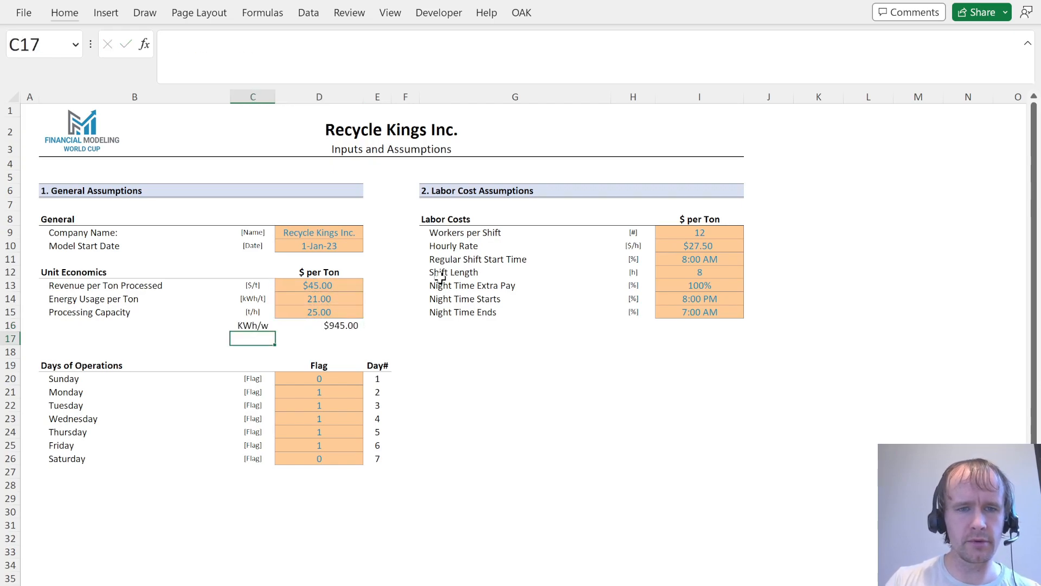
Examine the hourly rows of the Historical Energy Price Statistics table.
key("ctrl+Page_Down")
key("ctrl+shift+Up")
key("ctrl+shift+Up")
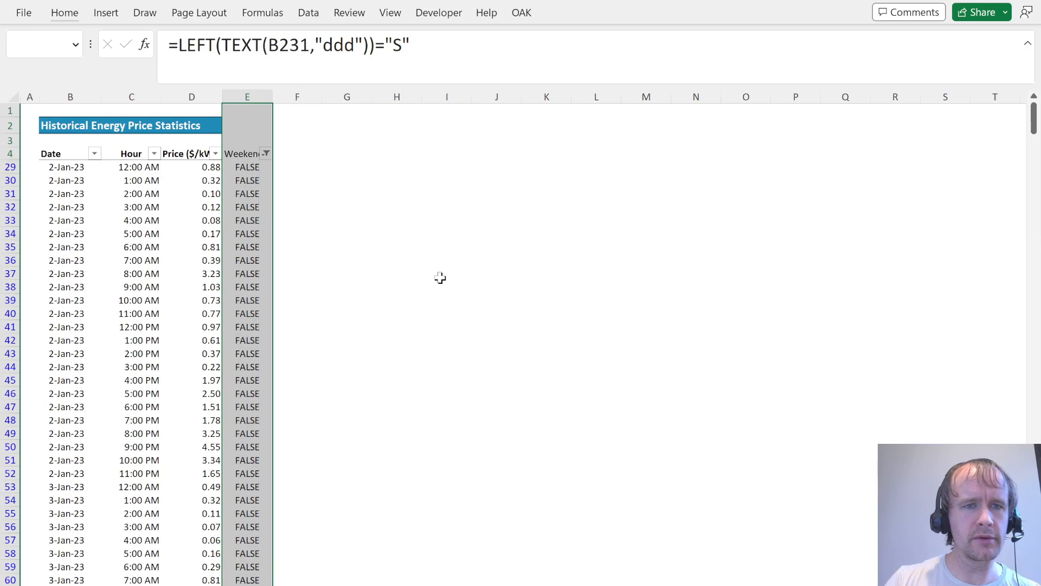
key("Left")
key("ctrl+Up")
key("Right")
key("Down")
key("Page_Down")
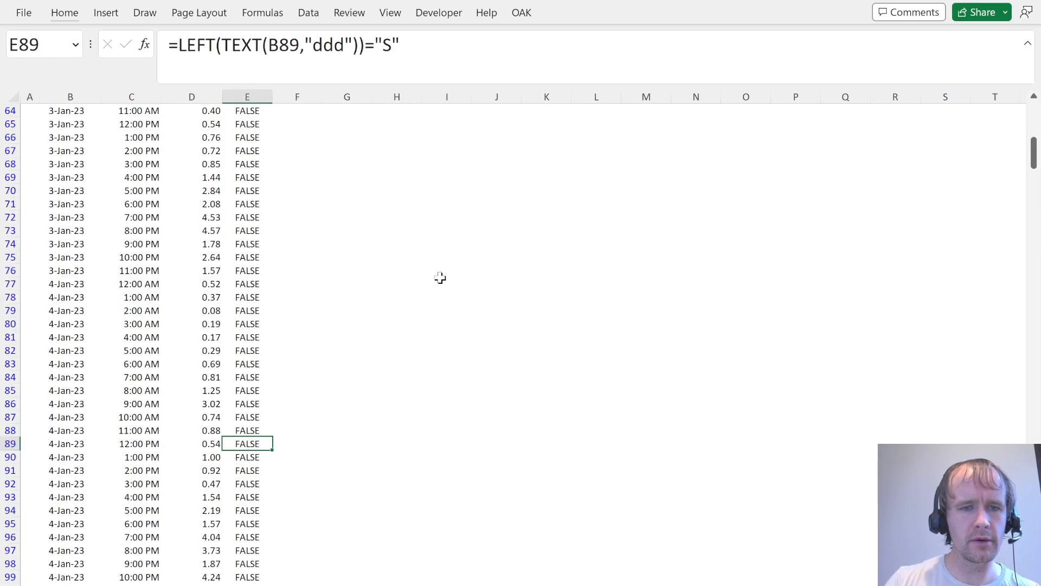
Label row 16 of the assumptions sheet "Energy use rate" in B16.
key("ctrl+Page_Up")
key("Up")
key("Left")
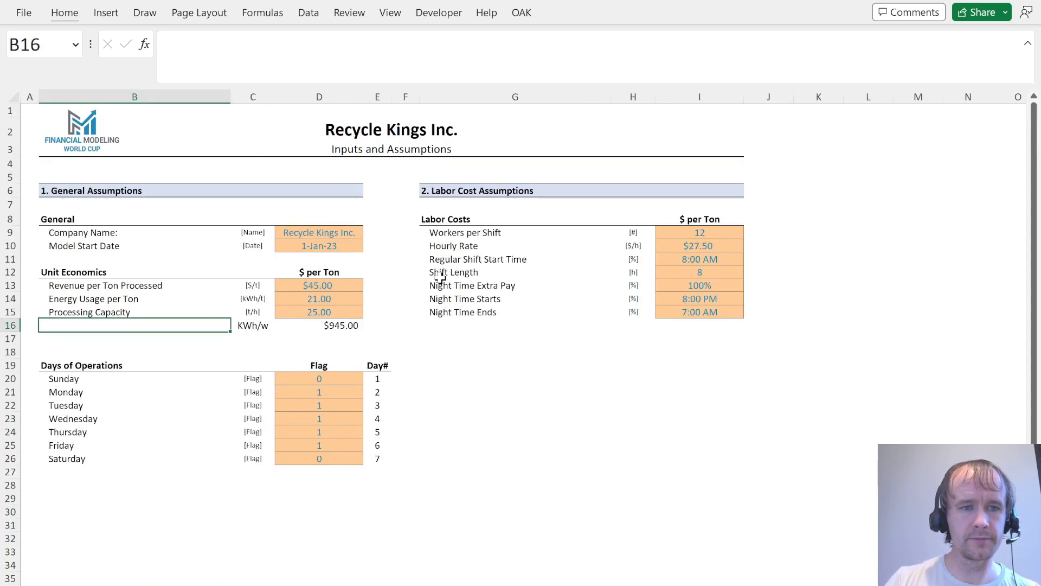
type("Energy use rate")
key("Return")
key("Up")
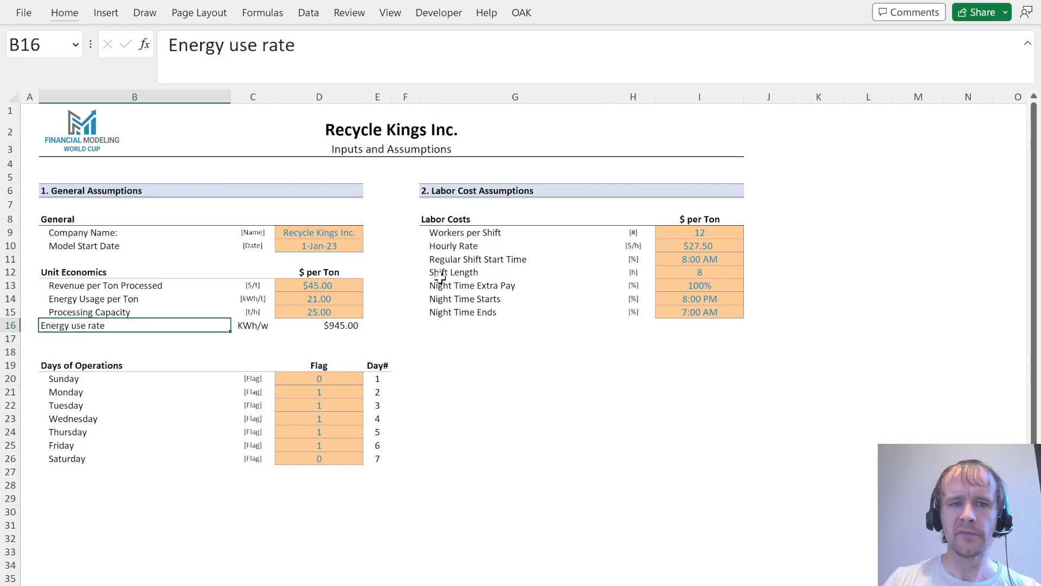
Correct the energy use rate formula in D16 to =D15*D14 and format it as a plain number with two decimals.
key("Down")
key("Right")
key("Right")
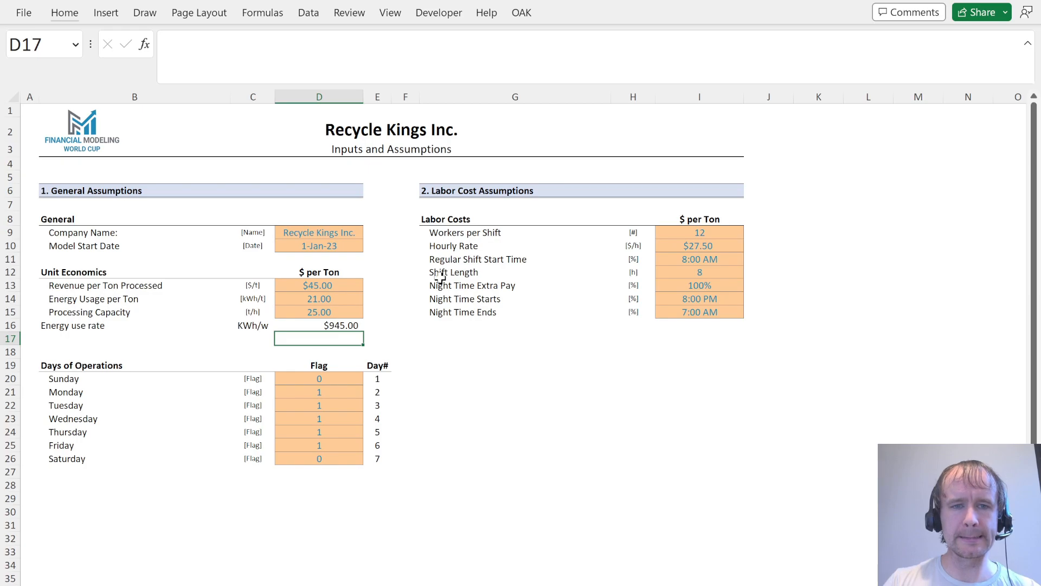
key("Up")
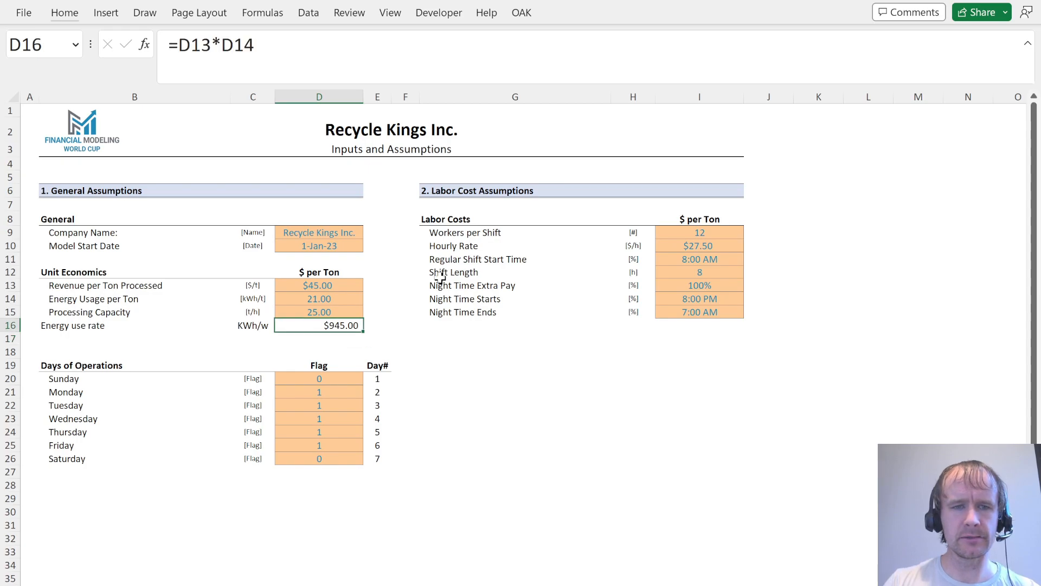
key("Up")
key("Up")
key("Down")
key("Down")
key("F2")
left_click_drag(352, 283, 352, 316)
key("Return")
key("Up")
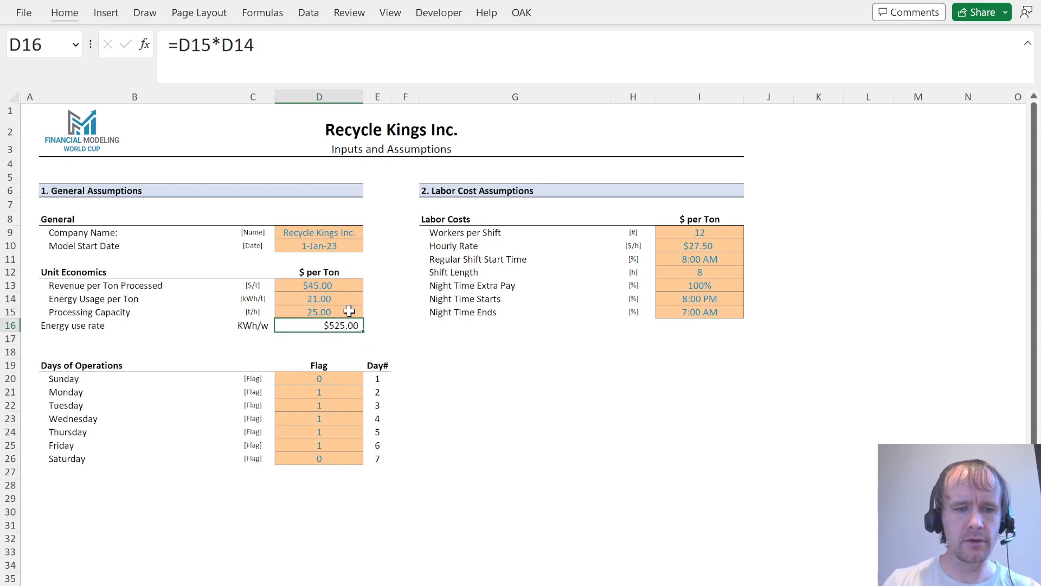
key("Up")
key("Up")
key("Down")
key("Down")
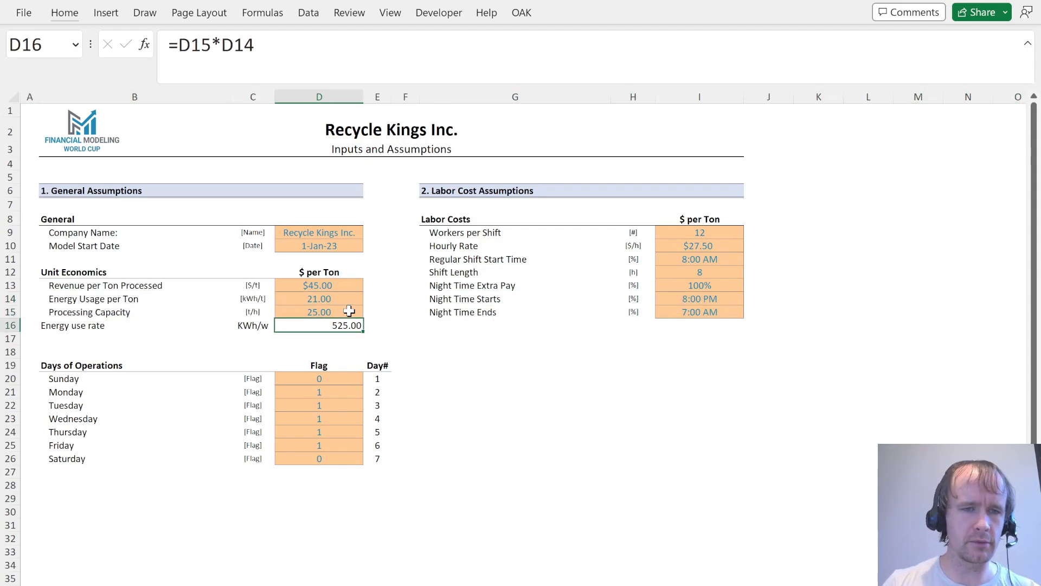
Insert a column beside the energy prices and compute the 10-Jan-23 10:00 AM cost in it as =D231*Assumptions!$D$16.
key("ctrl+Page_Down")
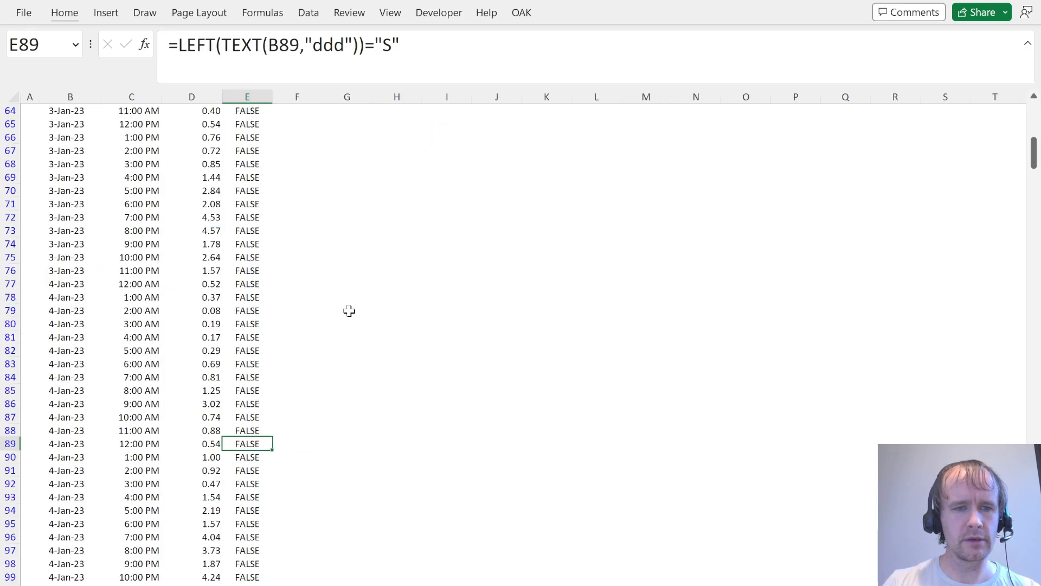
key("Up")
key("Up")
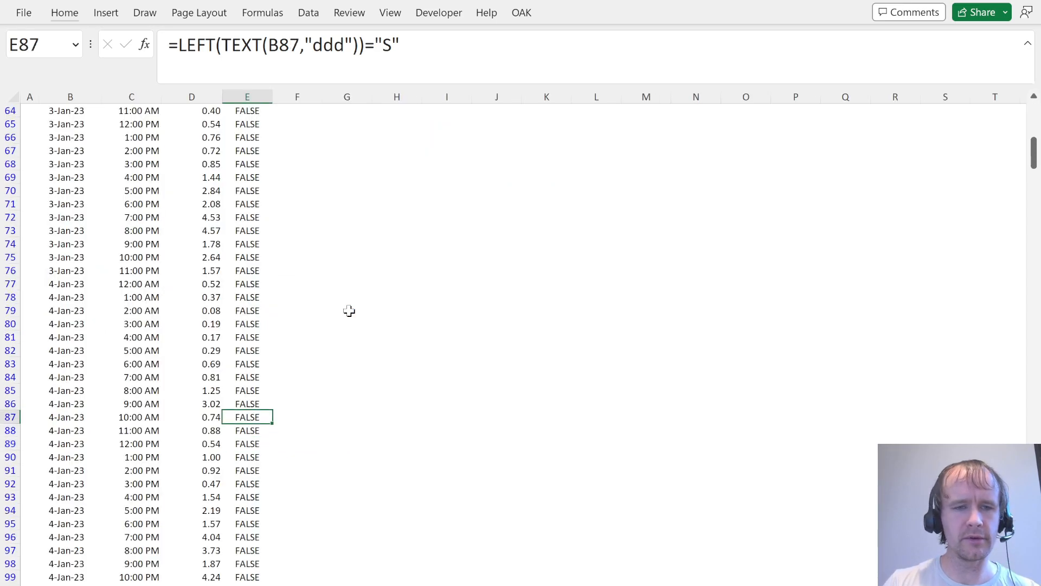
key("Page_Down")
key("Page_Down")
key("Page_Down")
key("Page_Down")
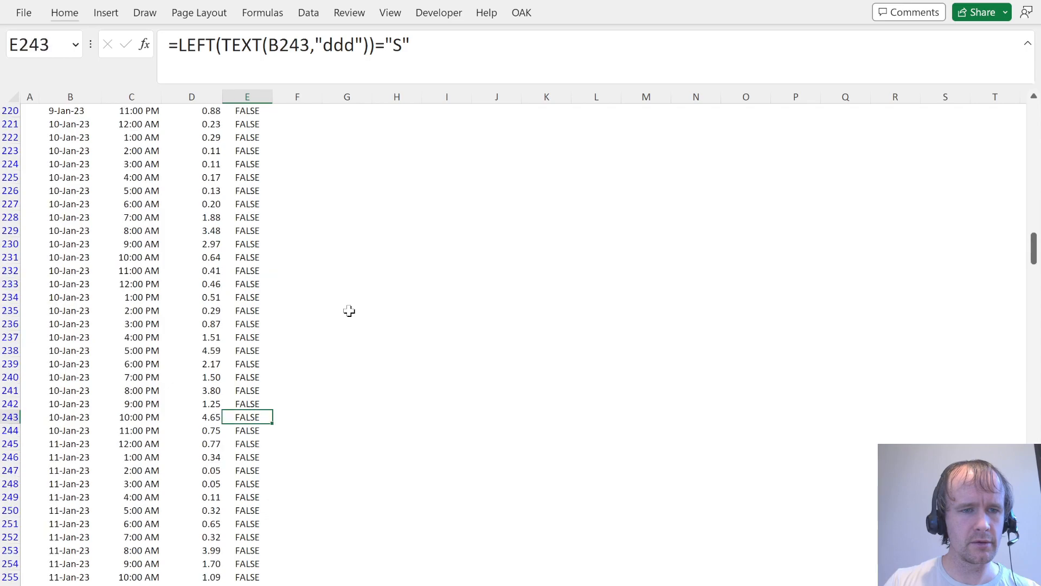
key("Up")
key("Up")
key("Up")
key("Up")
key("Up")
key("Up")
key("Up")
key("Up")
key("Up")
key("Up")
key("Up")
key("Up")
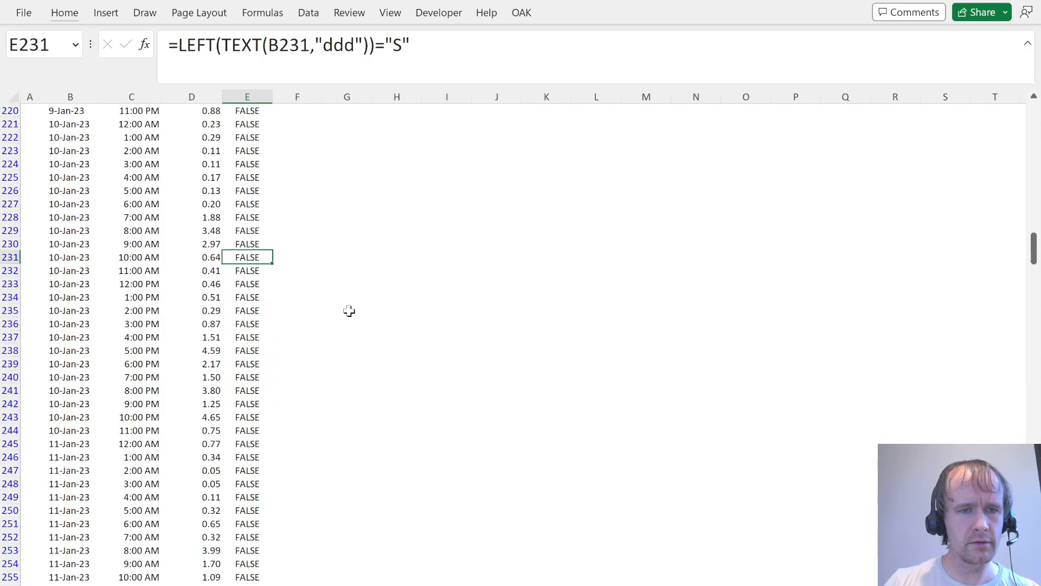
key("alt+i")
type("c=")
key("Left")
type("*")
key("ctrl+Page_Up")
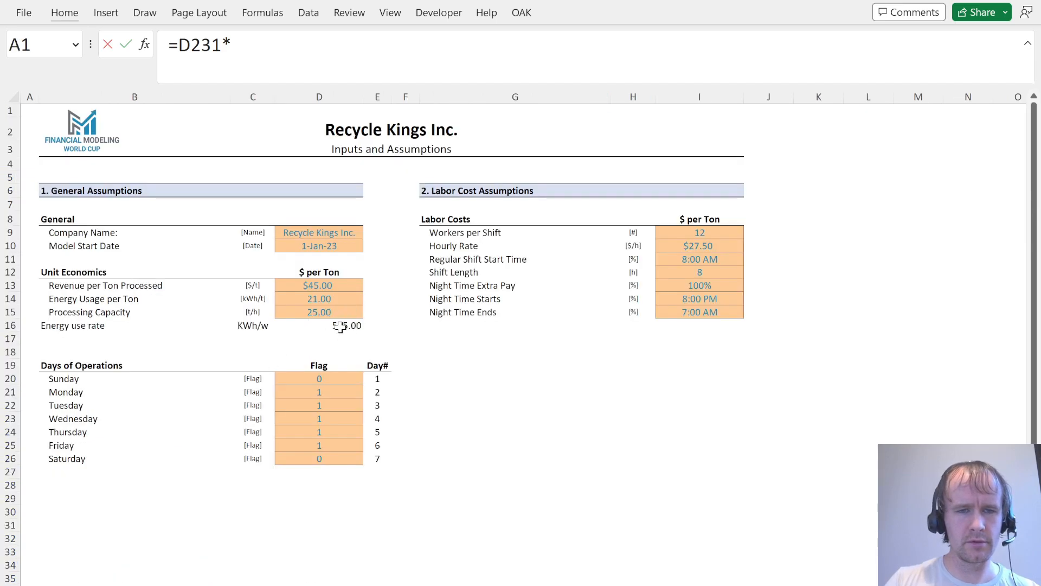
left_click(332, 328)
key("F4")
key("ctrl+Return")
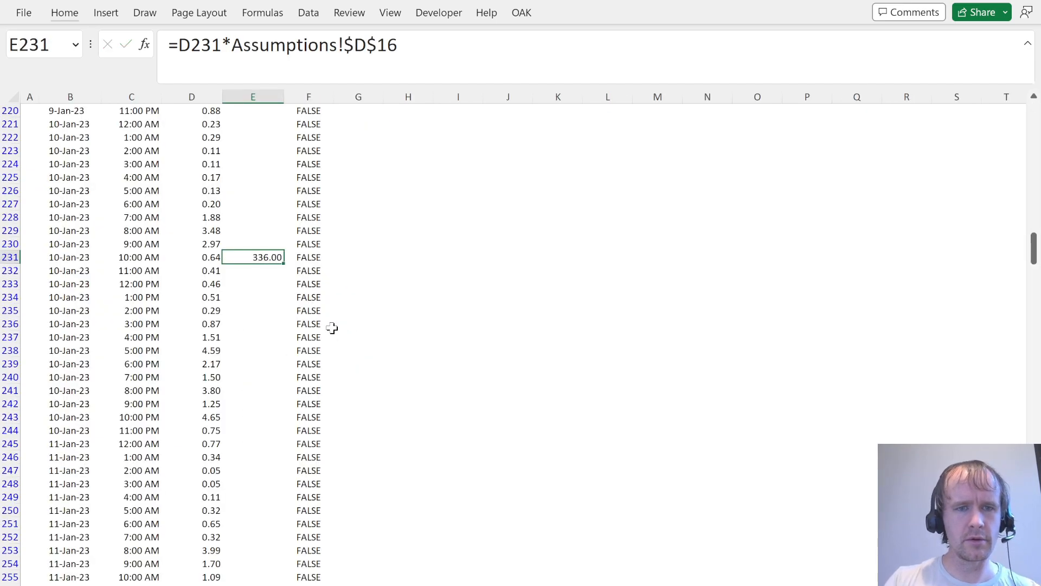
Switch to FlexiQuiz, answer question 2 with $336.00, and return to the Excel workbook.
key("alt+Tab")
left_click(140, 359)
key("alt+Tab")
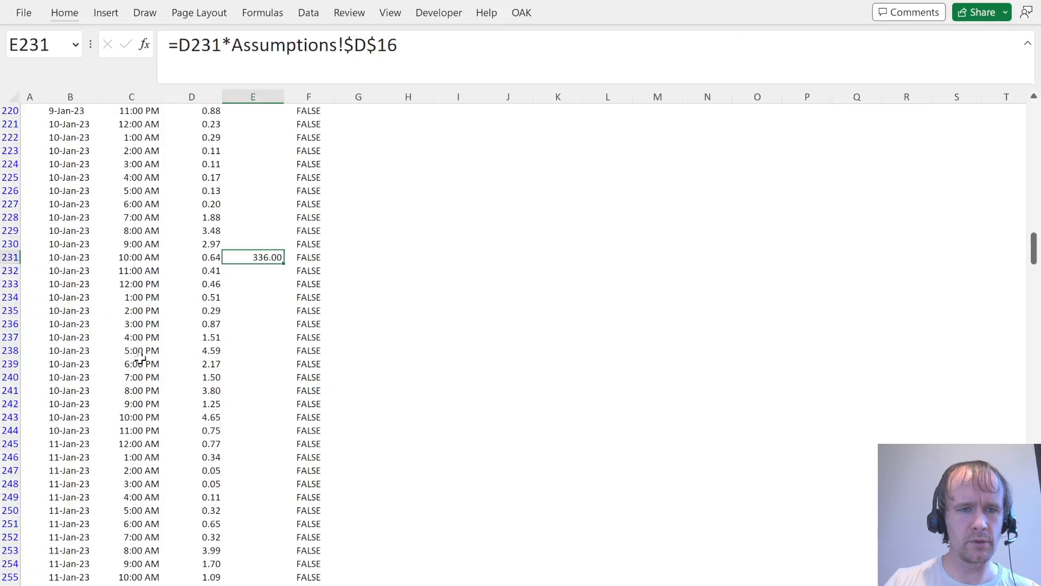
Clear the Weekend? filter so that all rows of the energy price table are shown.
key("Left")
key("ctrl+Down")
key("Right")
key("ctrl+shift+Up")
key("Left")
key("ctrl+Up")
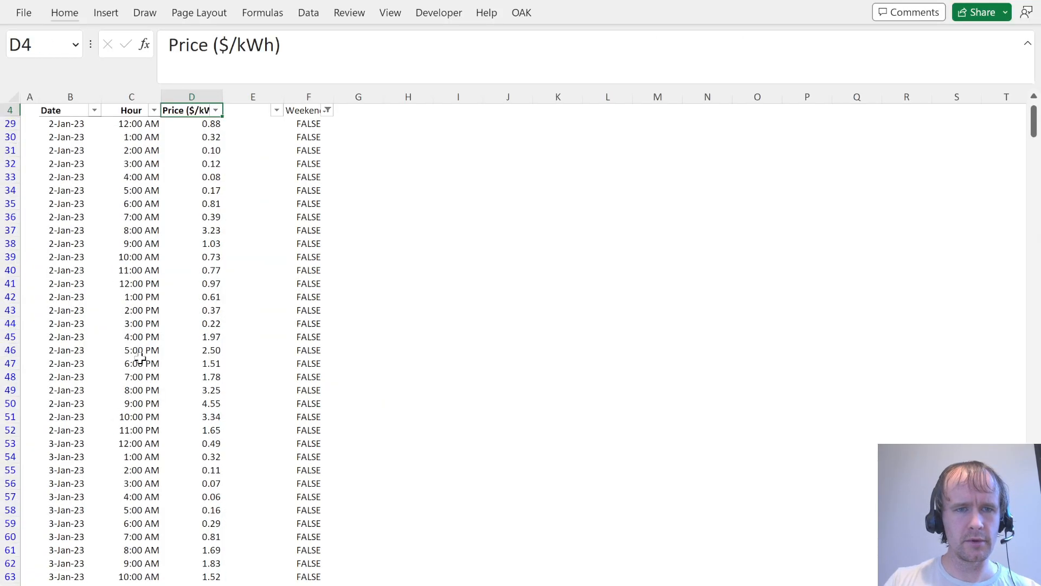
key("ctrl+Up")
key("alt")
key("d")
key("f")
key("s")
key("Down")
key("Down")
key("Down")
key("Down")
Fill the hourly cost formula through column E for every row of the price table.
key("ctrl+shift+Down")
key("shift+Right")
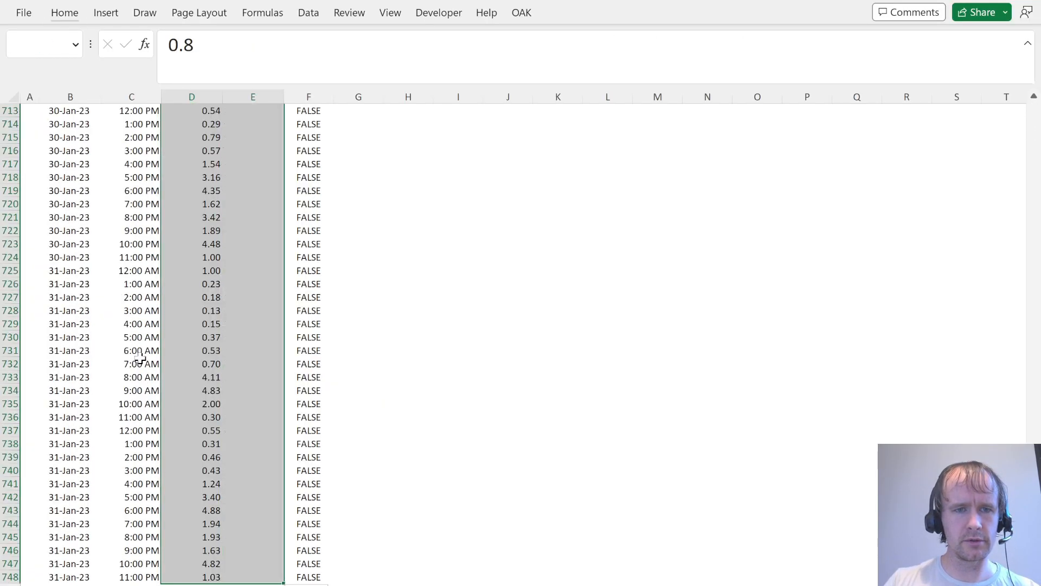
key("Tab")
key("shift+Right")
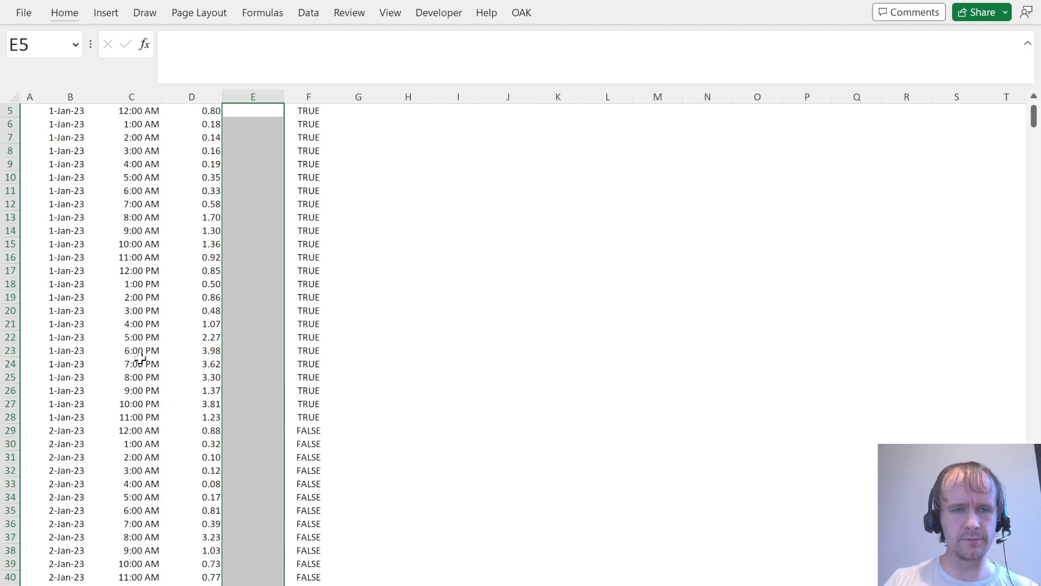
key("ctrl+Down")
key("ctrl+Up")
key("Left")
key("Down")
key("Down")
key("Down")
key("Down")
key("ctrl+shift+Down")
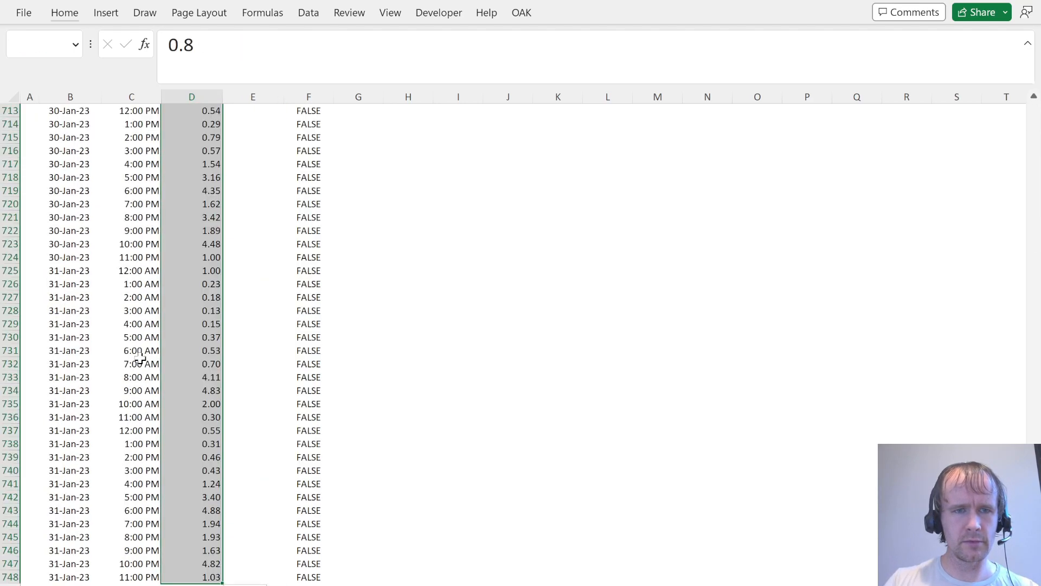
key("shift+Right")
key("Tab")
key("shift+Right")
Head column E "Cost rate", make the Cost rate and Weekend? headers bold, and autofit both column widths.
key("ctrl+Up")
key("ctrl+Up")
key("Down")
key("Down")
key("Down")
type("Cost rate")
key("Return")
key("Up")
key("Right")
key("ctrl+b")
key("alt+h")
key("o")
key("i")
key("Left")
key("ctrl+b")
key("alt+h")
key("o")
key("i")
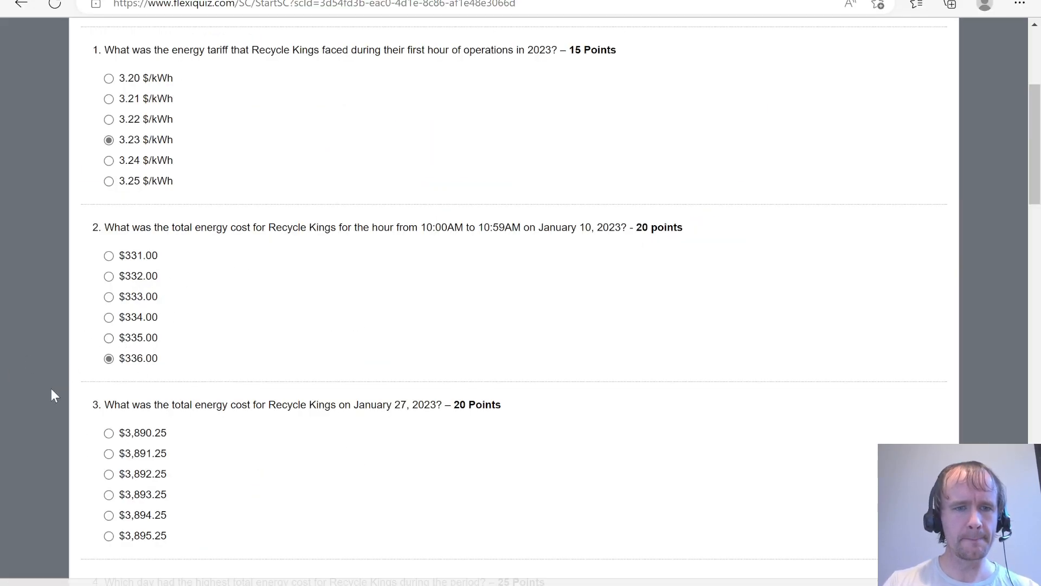
Read question 3 in FlexiQuiz, return to the Excel price table, and add the header "In shift?" in G4.
scroll(51, 389, "down", 3)
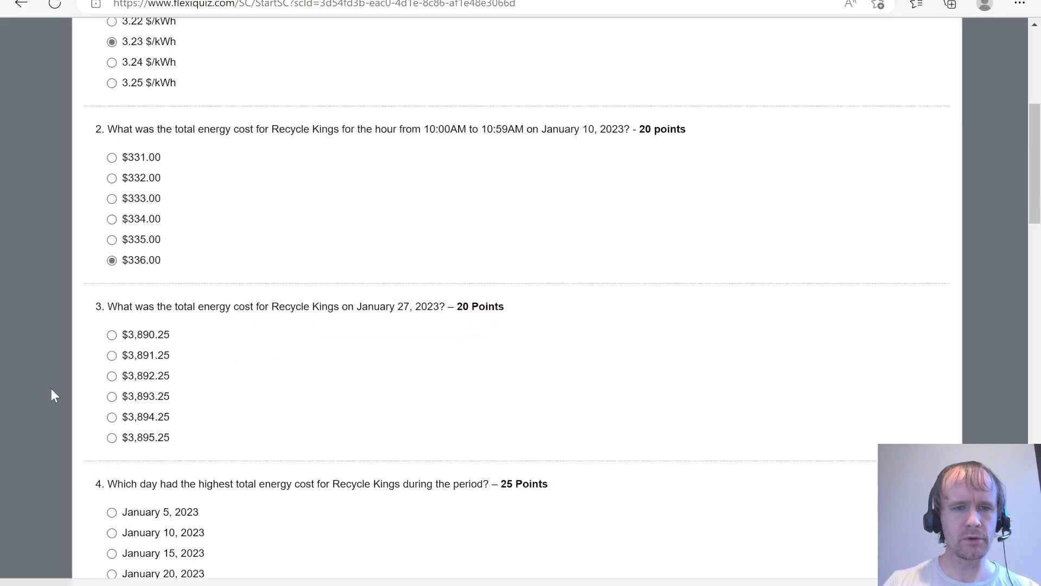
key("alt+Tab")
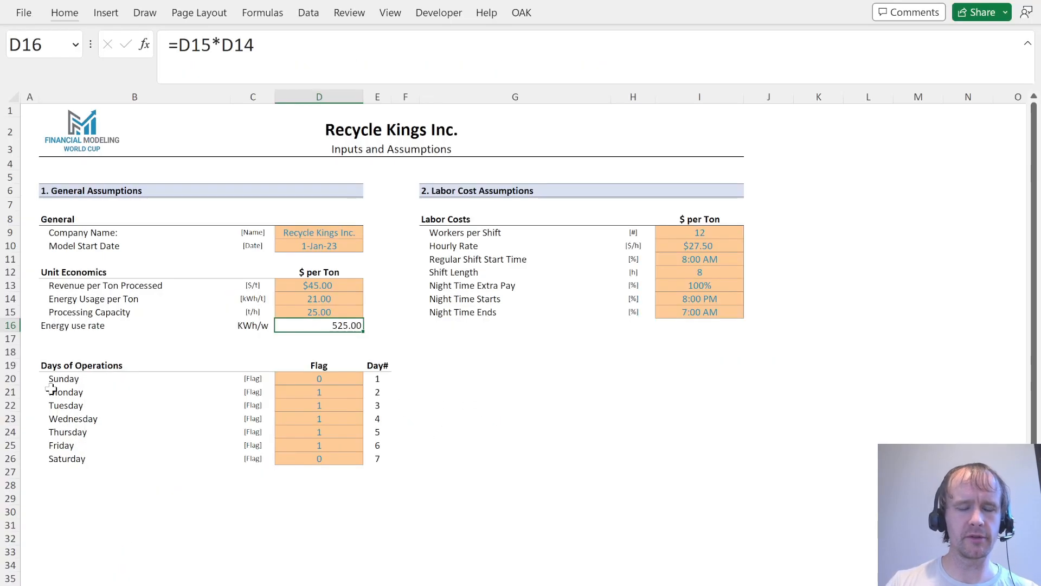
key("ctrl+Page_Down")
key("Right")
key("Right")
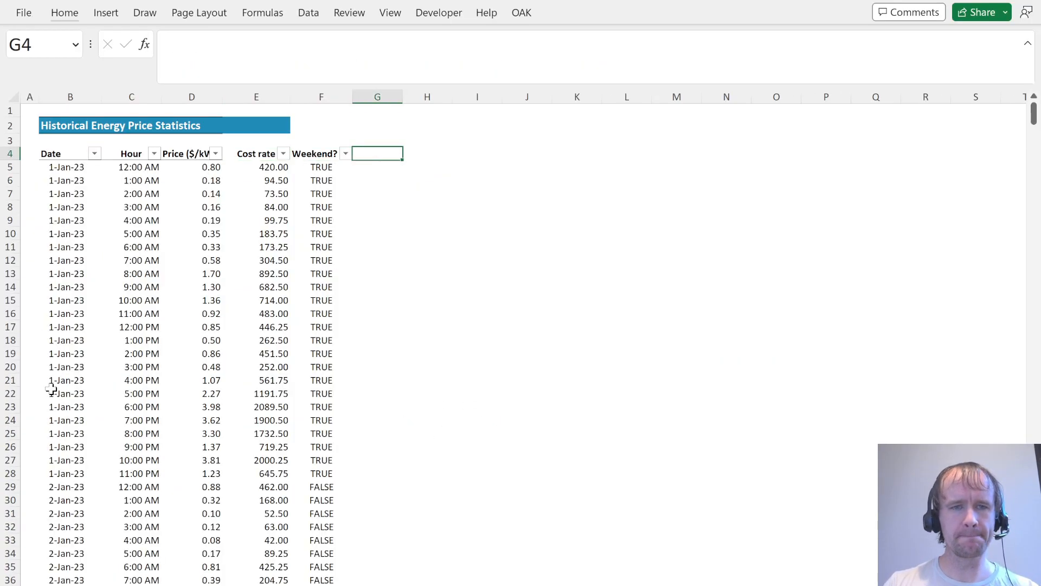
type("In shif")
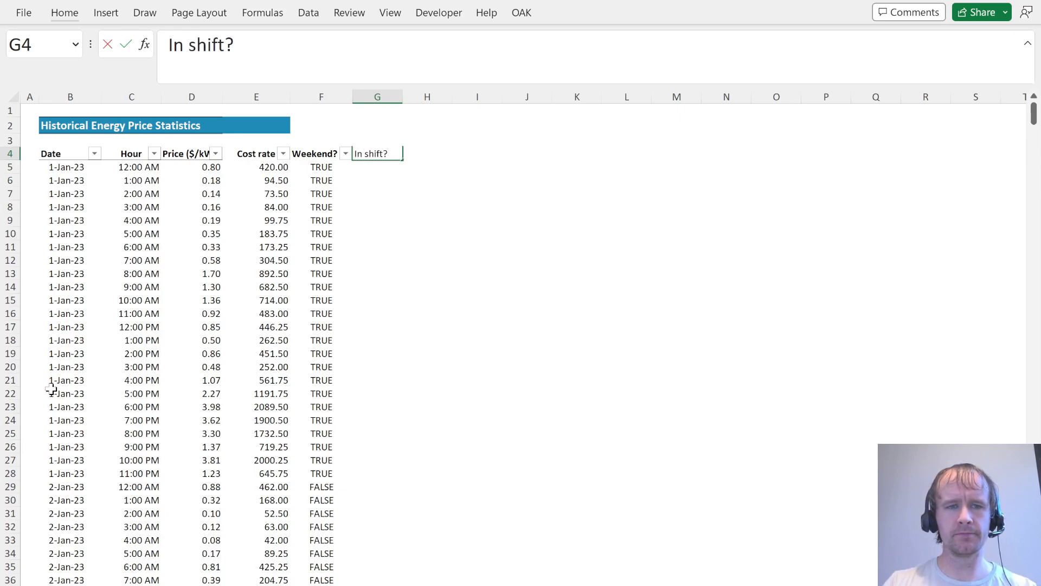
type("t?")
key("Return")
key("Up")
Filter the Hour column of the price table to show only 8:00 AM through 3:00 PM.
key("Left")
key("Left")
key("Left")
key("Left")
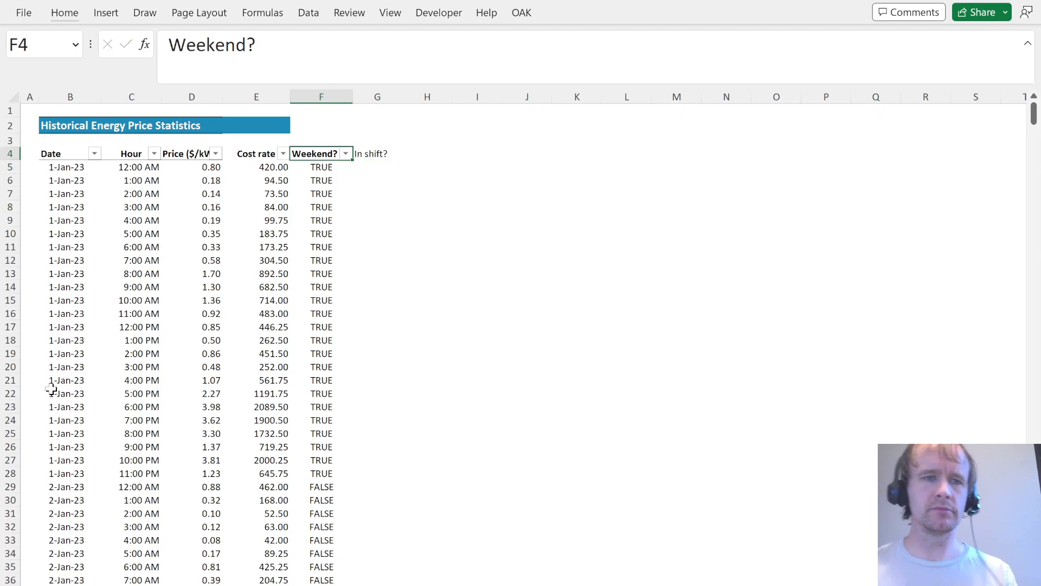
key("alt+Down")
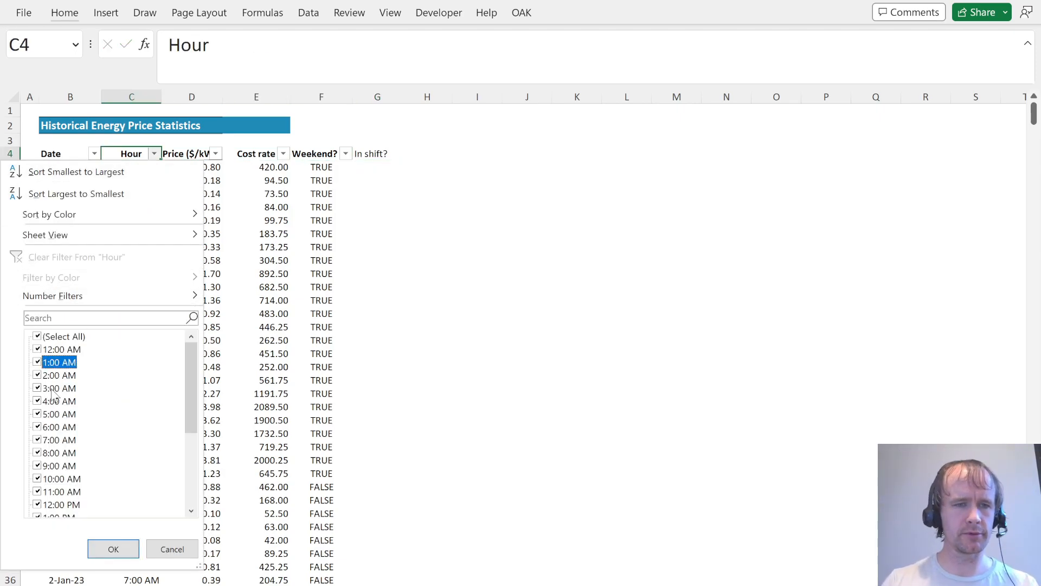
key("space")
key("Down")
key("Down")
key("Down")
key("Down")
key("Down")
key("Down")
key("Down")
key("Down")
key("Down")
key("Down")
key("Up")
key("space")
key("Down")
key("space")
key("Down")
key("space")
key("Down")
key("space")
key("Down")
key("space")
key("Down")
key("space")
key("Down")
key("space")
key("Down")
key("space")
key("Down")
key("Tab")
key("Return")
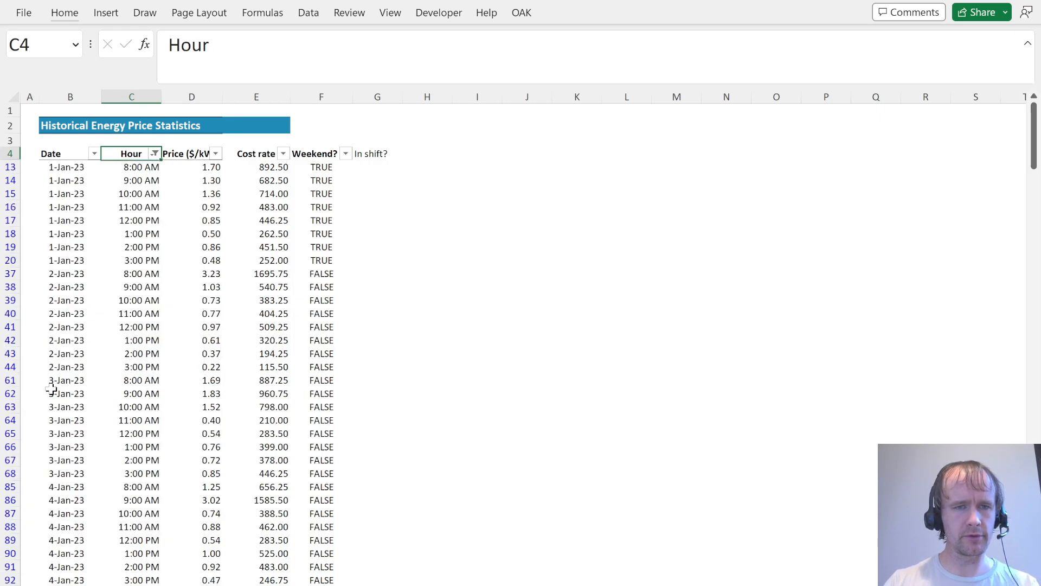
Review the filtered hours for 1 January and check the question in FlexiQuiz again.
key("shift+Down")
key("shift+Down")
key("shift+Down")
key("shift+Down")
key("shift+Down")
key("shift+Down")
key("shift+Down")
key("shift+Return")
key("Right")
key("Right")
key("Right")
key("Right")
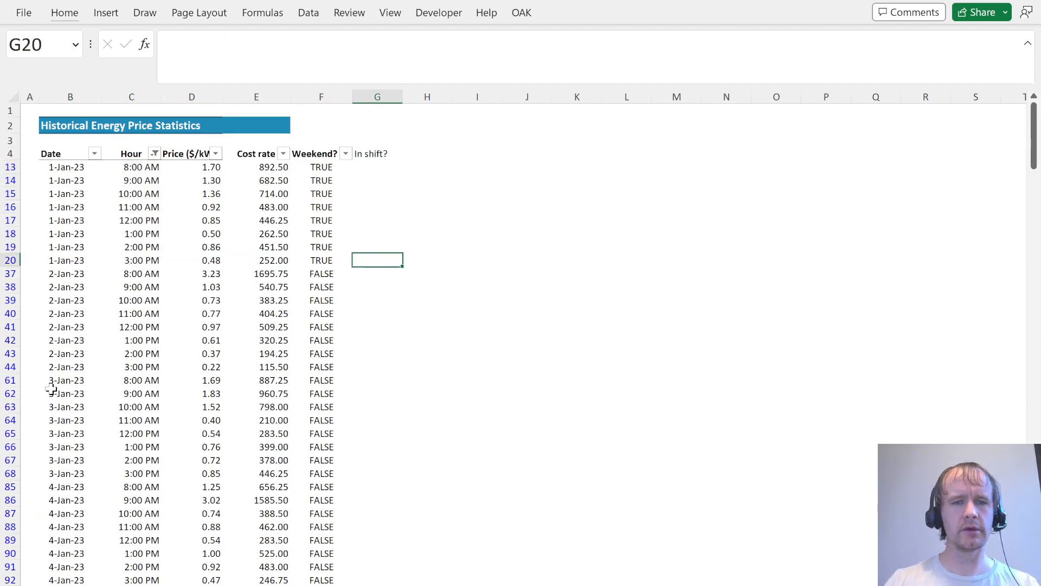
key("alt+Tab")
key("alt+Tab")
Filter the Date column to show only 27 January 2023.
key("Left")
key("Left")
key("Left")
key("Left")
key("Left")
key("ctrl+Up")
key("alt+Down")
key("Down")
key("Down")
key("Down")
key("Down")
key("Down")
key("Down")
key("Down")
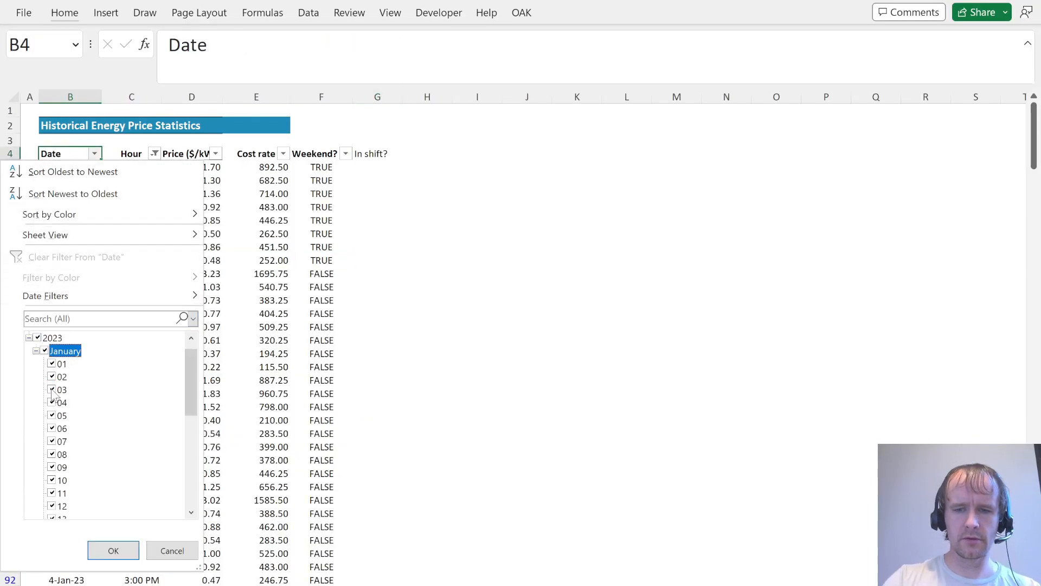
key("space")
key("End")
key("Up")
key("Up")
key("Up")
key("Up")
key("space")
key("Return")
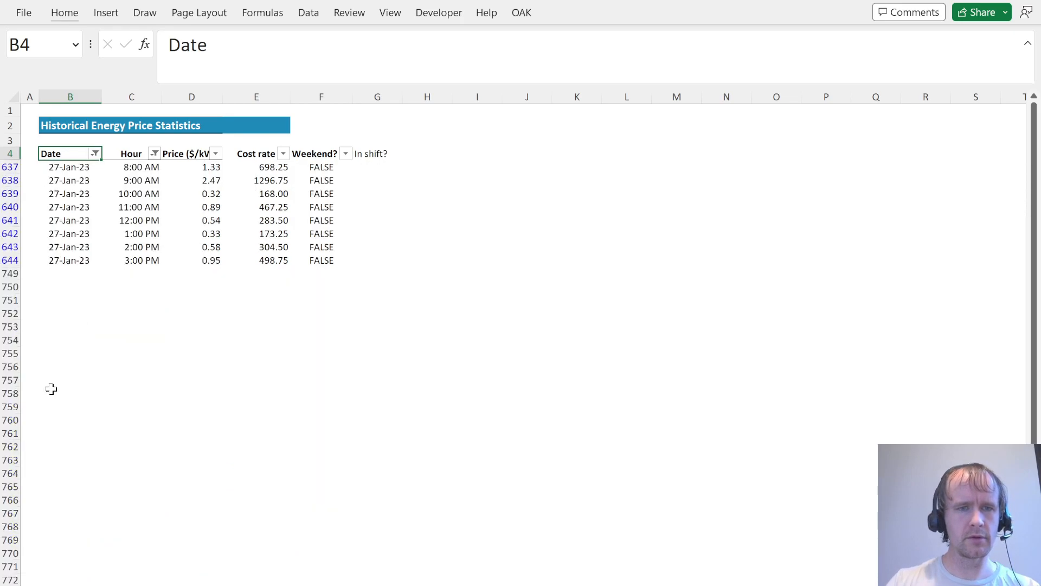
Total the visible Cost rate values, choose $3,890.25 for question 3 in FlexiQuiz, read question 4, and return to Excel.
key("Right")
key("Right")
key("Right")
key("Down")
key("ctrl+shift+Down")
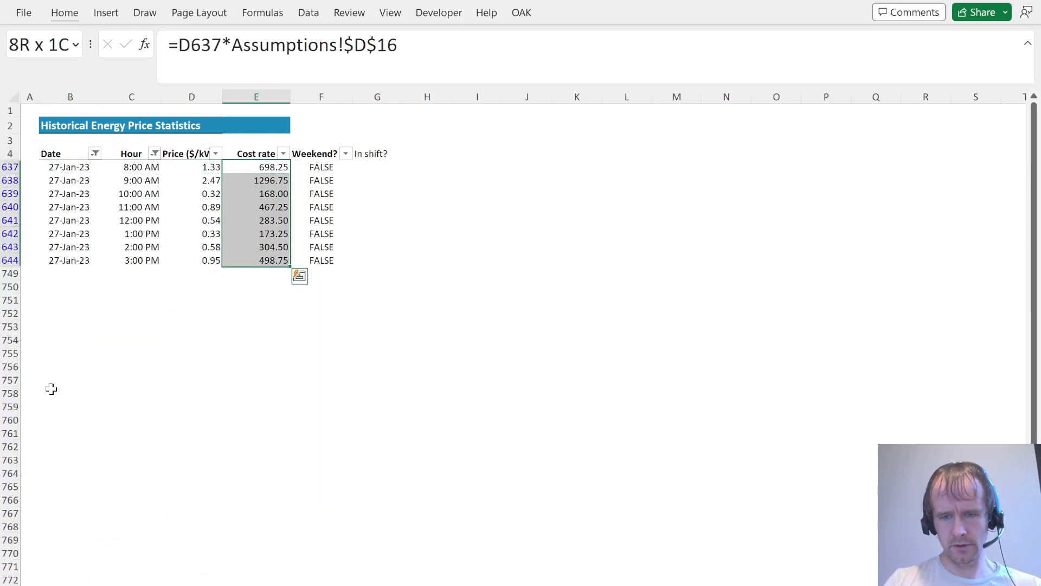
key("alt+Tab")
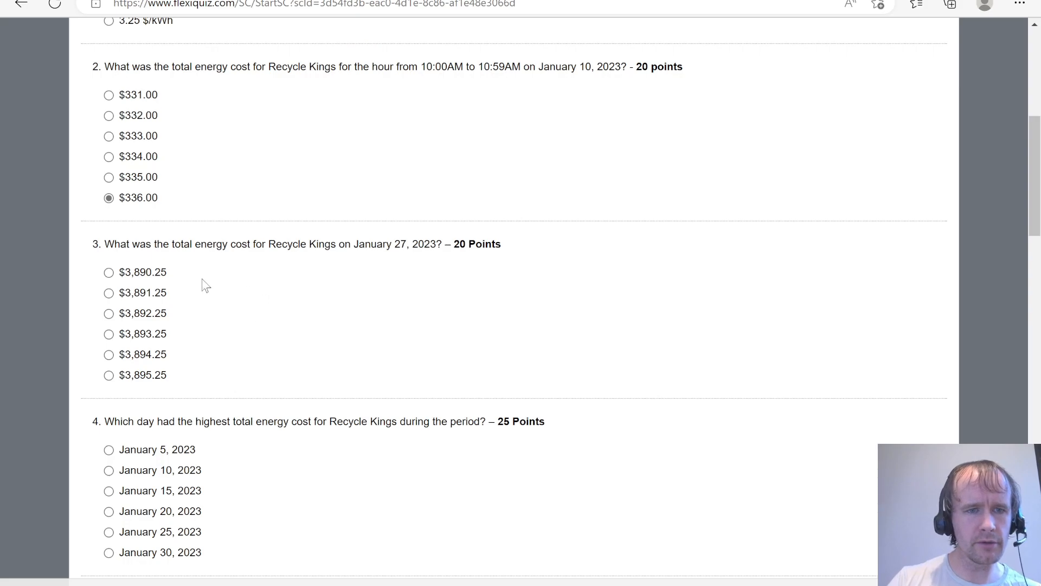
scroll(335, 366, "down", 3)
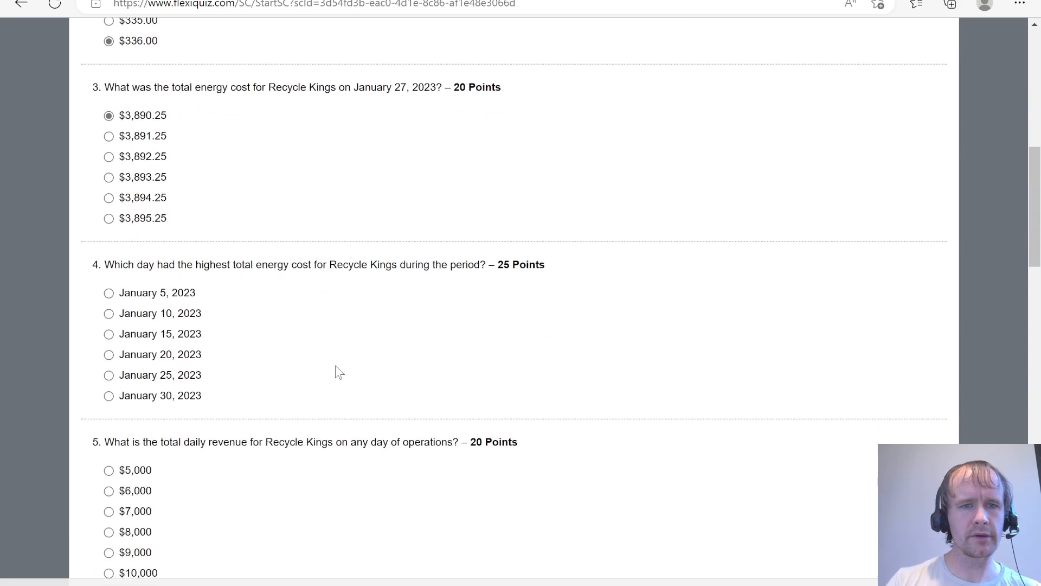
key("alt+Tab")
key("Up")
key("alt+a")
key("c")
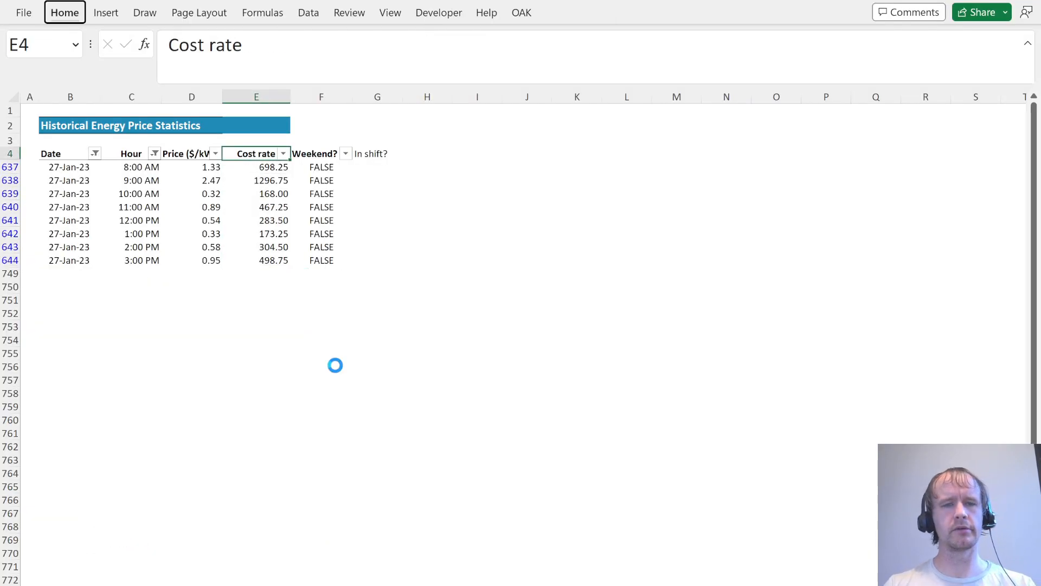
key("Down")
key("Right")
key("Right")
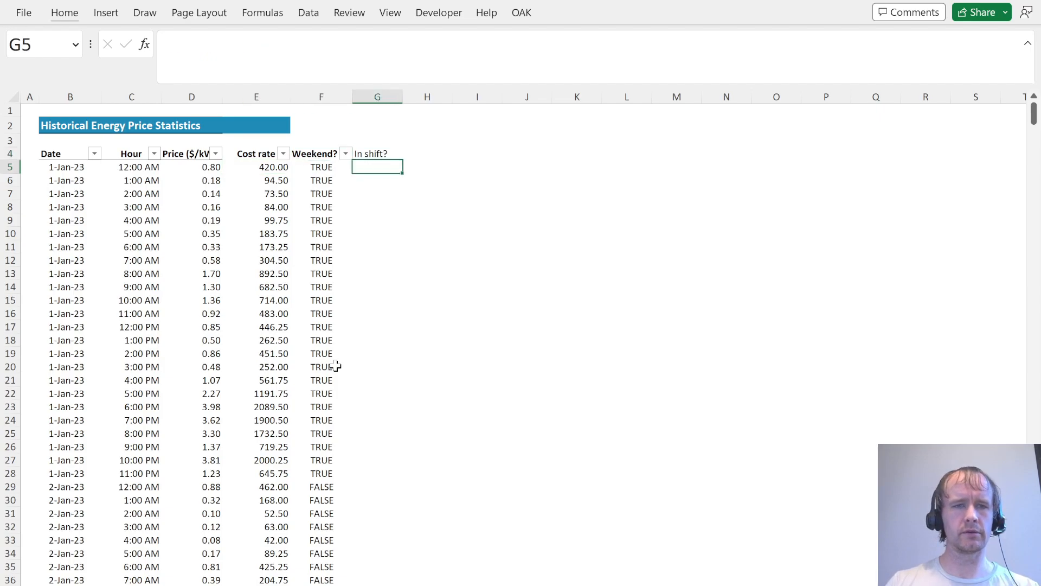
key("ctrl+z")
Clear only the Date filter, keeping the Hour filter applied to the price table.
key("Left")
key("Left")
key("Left")
key("alt+Down")
key("c")
Replace the "In shift?" header in G4 with "Base shift".
key("Down")
key("Right")
key("Right")
key("Right")
key("Right")
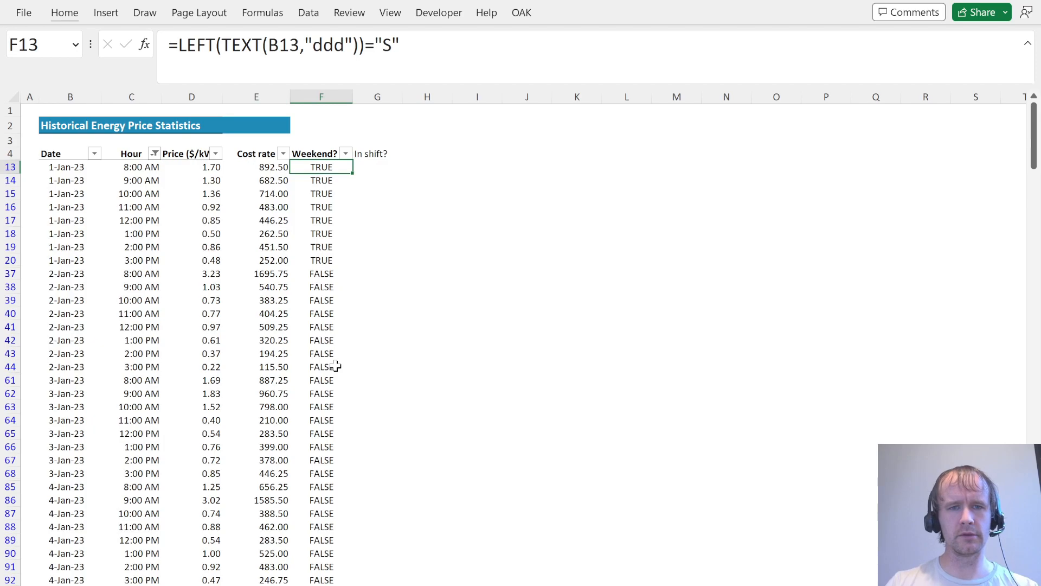
key("Up")
key("Right")
type("Base shift")
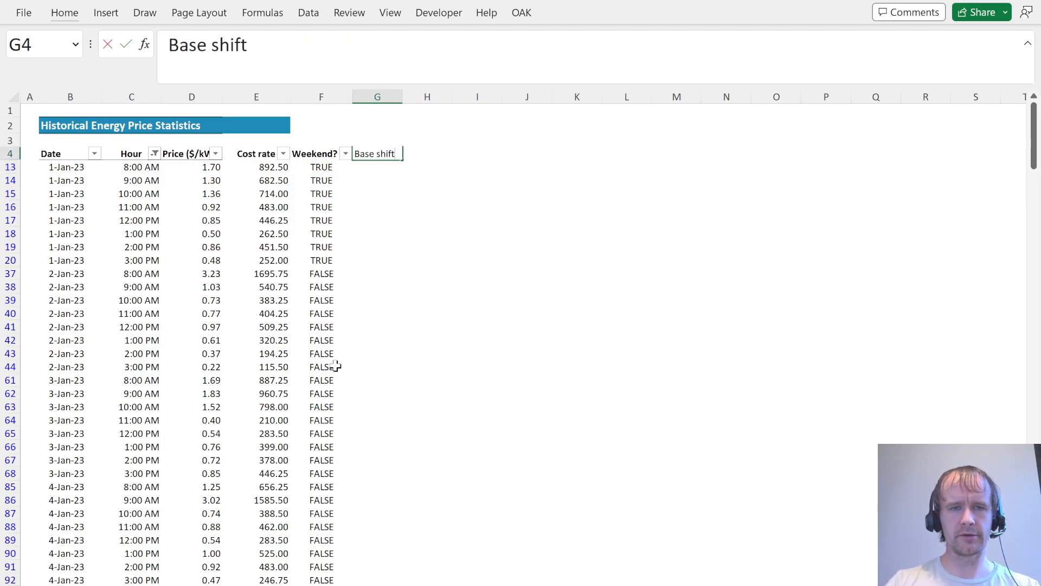
key("Return")
Fill X in the Base shift column for every visible row and clear the remaining table filter.
key("Left")
key("ctrl+Down")
key("Right")
key("ctrl+shift+Up")
key("shift+Down")
type("X")
key("ctrl+Return")
key("ctrl+Up")
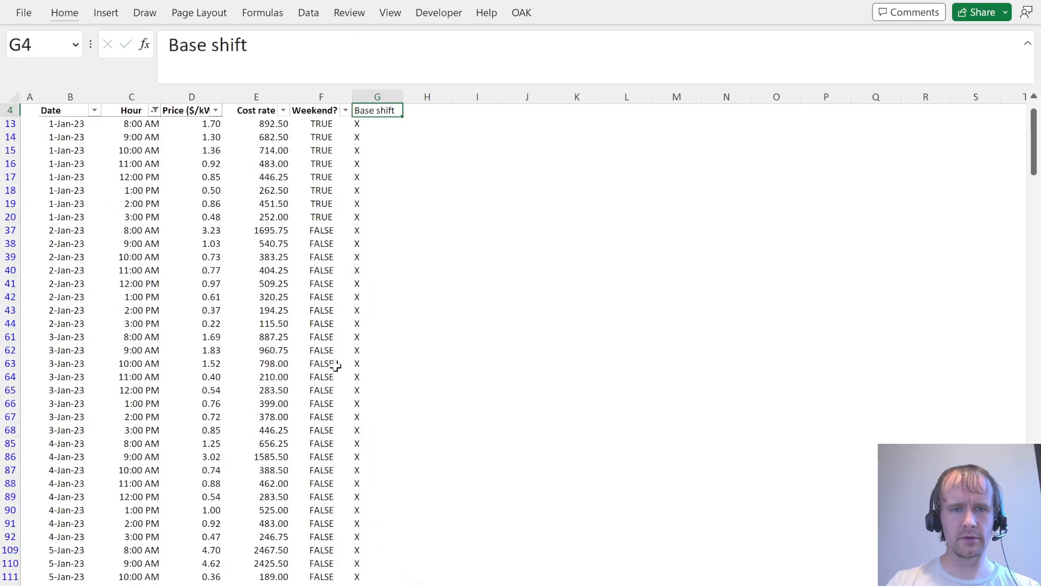
key("ctrl+Up")
key("alt+a")
key("c")
List the distinct dates from J5 downward with =UNIQUE(B5:B748) and format them as dates.
key("Right")
key("Down")
key("Right")
key("Right")
key("Down")
key("Down")
key("Left")
key("Right")
key("Down")
type("=uni")
key("Tab")
key("ctrl+Left")
key("ctrl+Left")
key("ctrl+Left")
key("Right")
key("ctrl+shift+Down")
key("ctrl+Return")
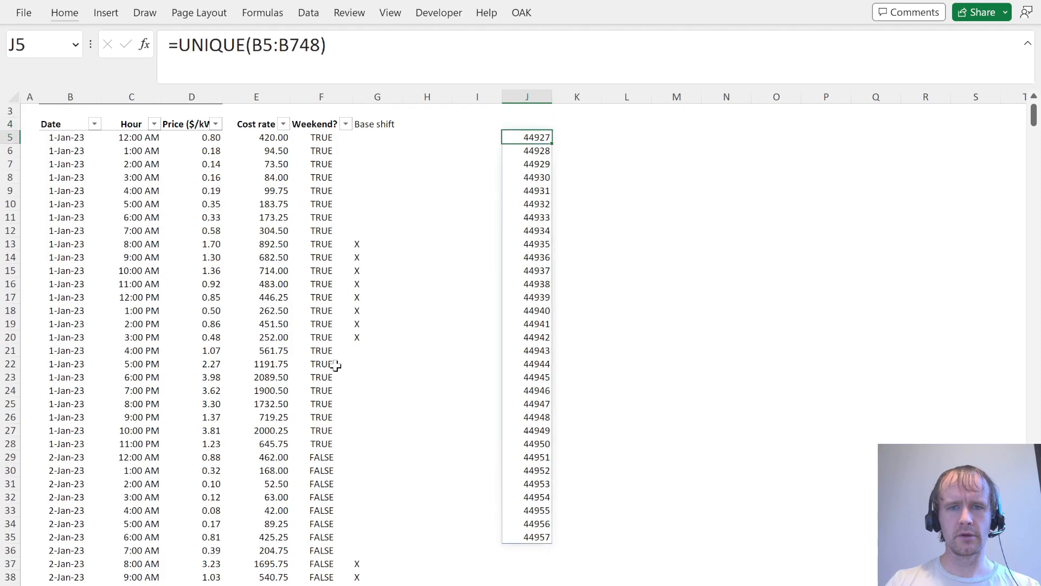
key("ctrl+shift+Down")
key("ctrl+shift+3")
Start a SUMIFS formula in K5 with the absolute range $E$5:$E$748 as the sum range.
key("Right")
type("=su")
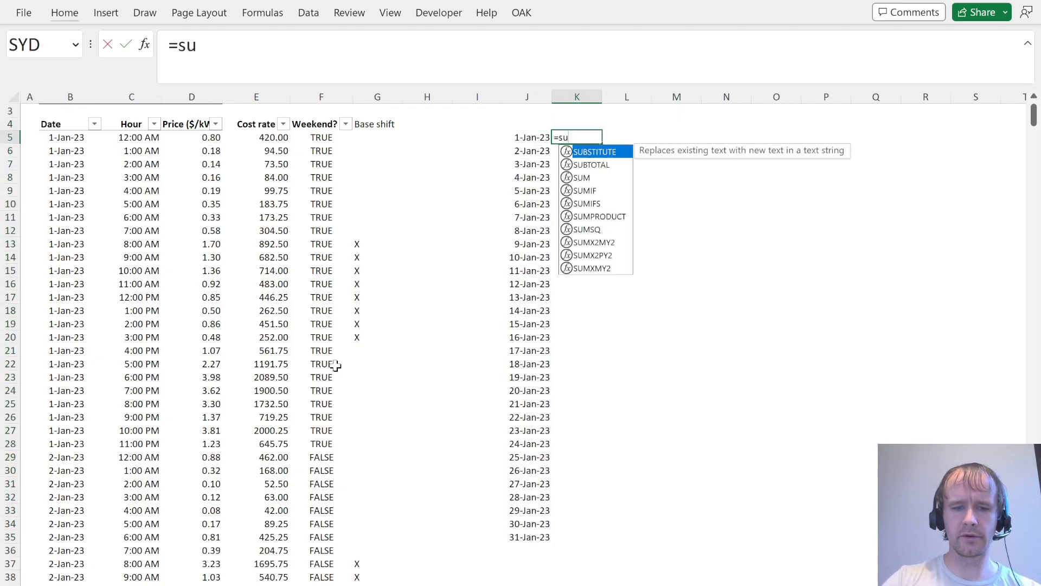
type("mifs")
key("Tab")
key("Left")
key("Left")
key("Left")
key("Left")
key("Left")
key("Left")
key("ctrl+shift+Down")
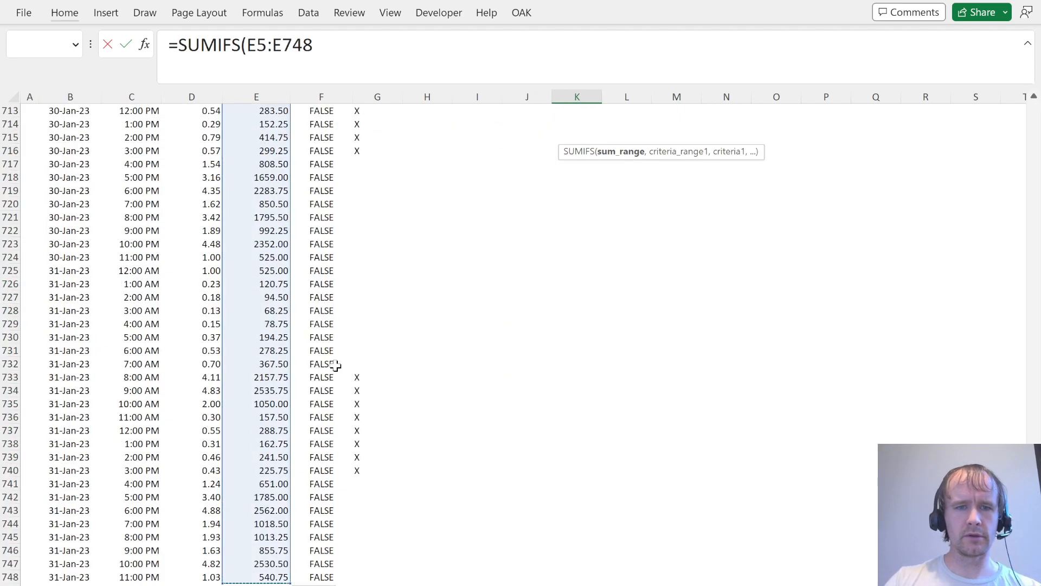
key("F4")
type(",")
Complete the K5 SUMIFS formula with criteria range $G$5:$G$748 and the criterion "X".
key("Left")
key("Left")
key("Left")
key("Left")
key("Left")
key("ctrl+shift+Down")
key("shift+Right")
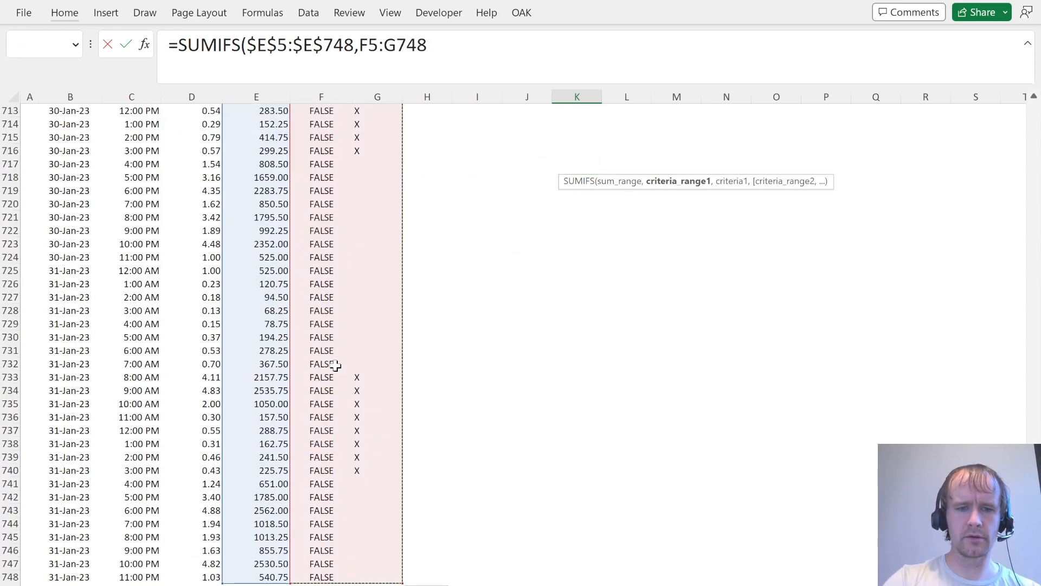
key("F4")
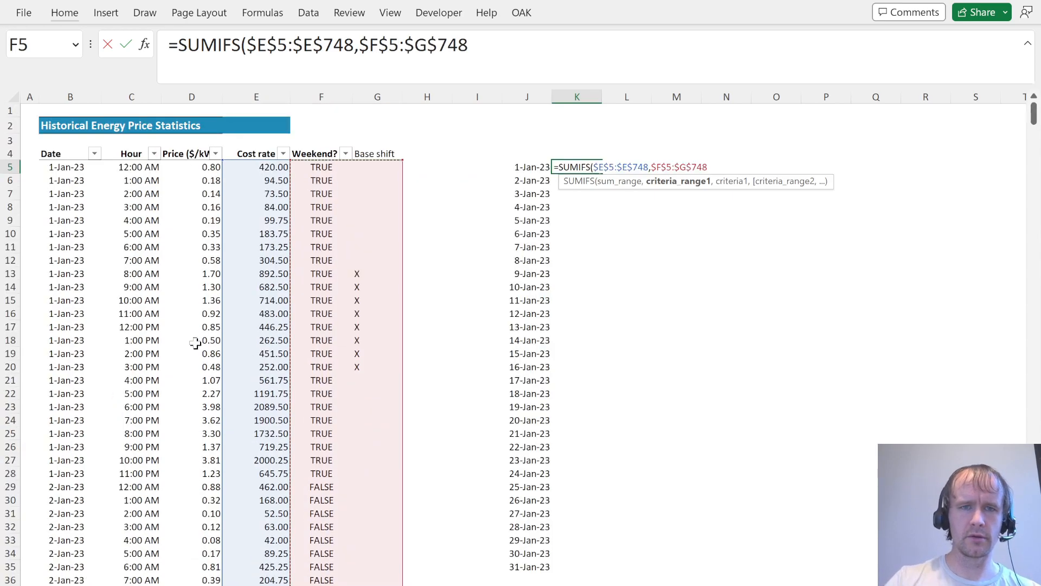
left_click(378, 43)
key("BackSpace")
type("g")
type(",")
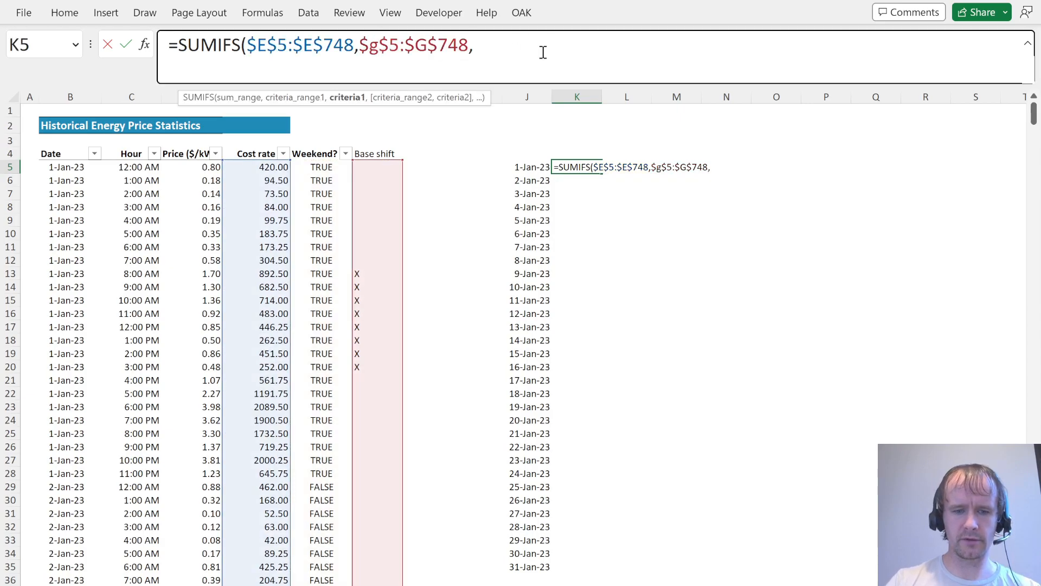
type("\"X\")")
key("Return")
Filter the Weekend? column of the energy price table to show only TRUE rows.
key("Left")
key("Left")
key("Up")
key("Left")
key("Left")
key("Up")
key("Left")
key("Up")
key("Down")
key("alt+Down")
key("Down")
key("Down")
key("Down")
key("Down")
key("Down")
key("Down")
key("Down")
key("Down")
key("Down")
key("Down")
key("Up")
key("Down")
key("space")
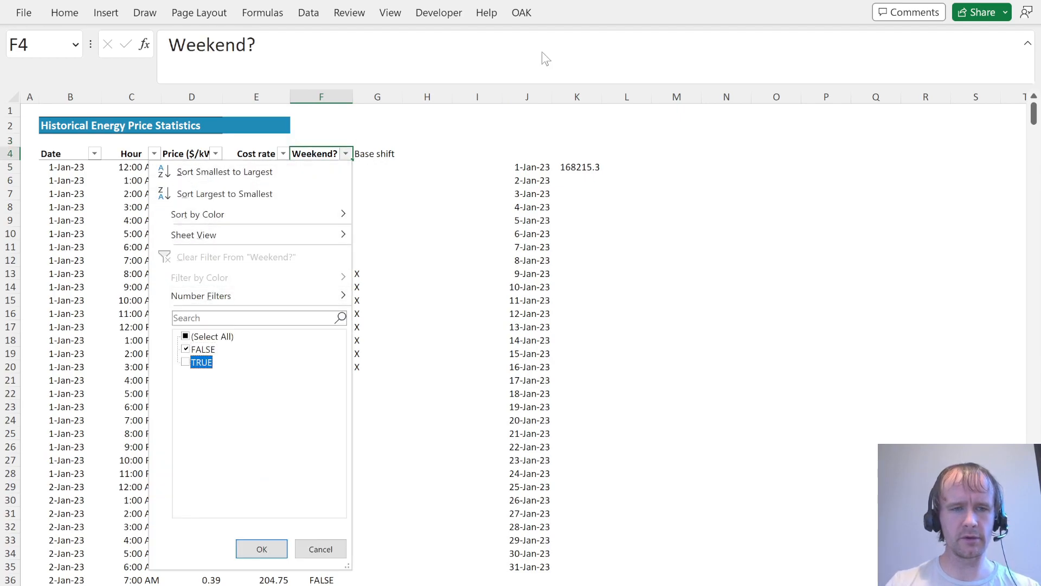
key("Up")
key("Up")
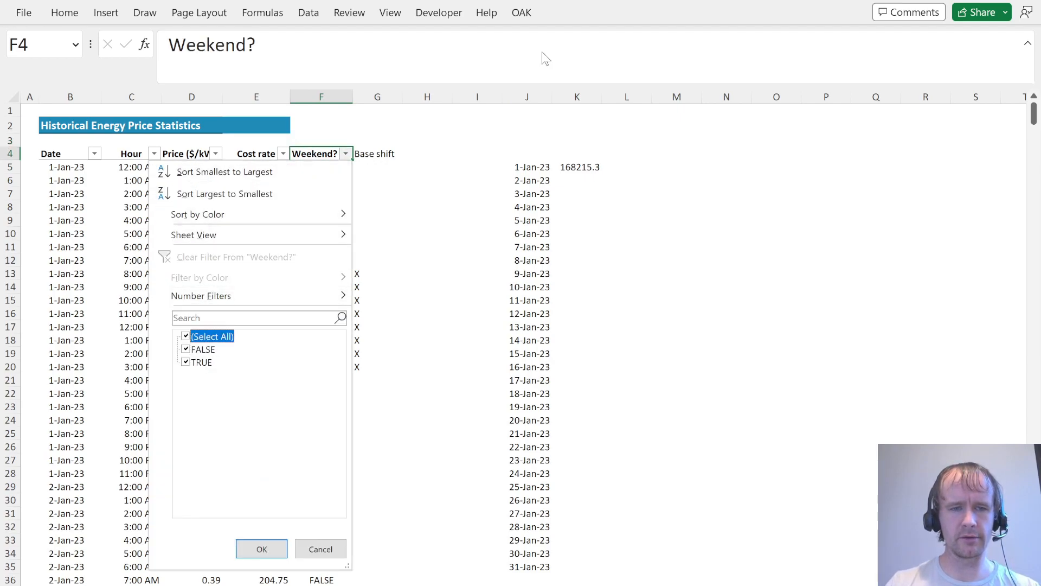
key("Down")
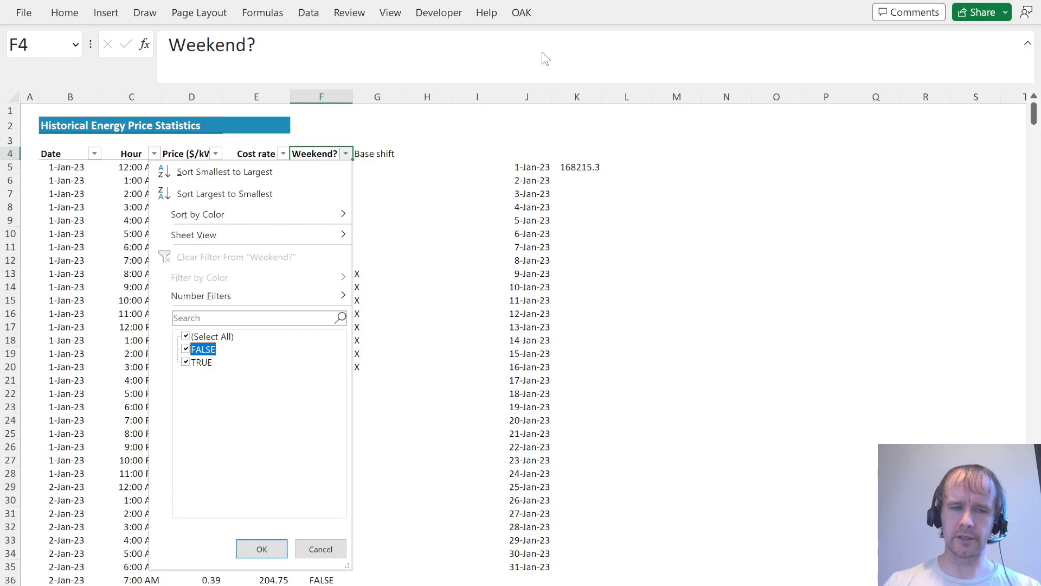
key("space")
key("Return")
key("Down")
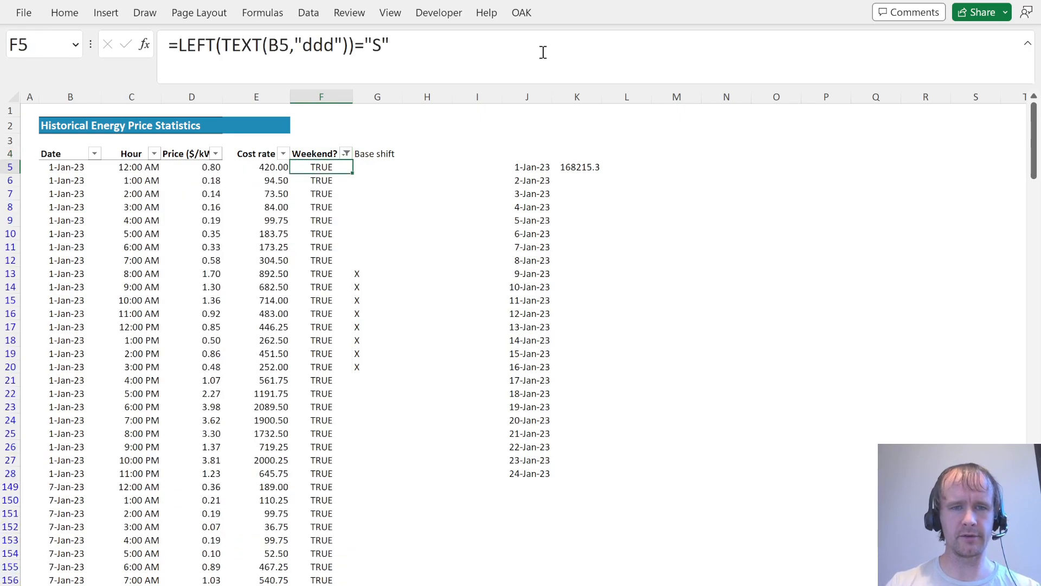
Clear the Base shift marks from all the filtered weekend rows.
key("ctrl+shift+Down")
key("shift+Right")
key("shift+Right")
key("Delete")
Format the SUMIFS total in K5 with a thousands separator and no decimals.
key("ctrl+Up")
key("ctrl+Up")
key("Down")
key("Right")
key("Down")
key("Right")
key("Down")
key("Right")
key("Down")
key("Right")
key("ctrl+shift+1")
key("alt")
key("h")
key("9")
key("alt+h")
key("9")
Clear the weekend filter from the energy price table.
key("alt+h")
key("s")
key("c")
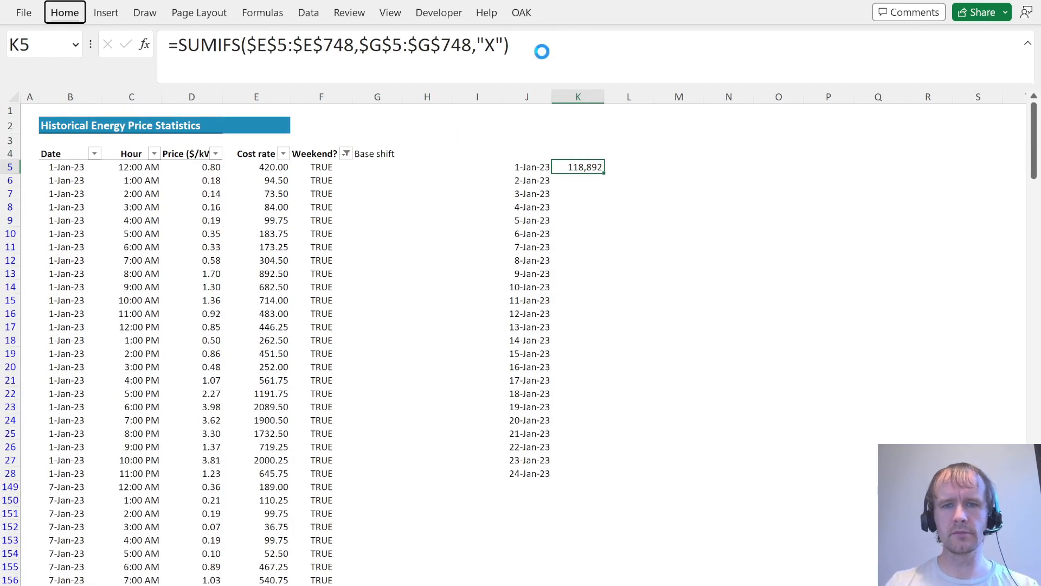
Fill the K5 formula down beside the date list to K35.
key("Left")
key("ctrl+Down")
key("Right")
key("ctrl+shift+Up")
key("ctrl+d")
key("Return")
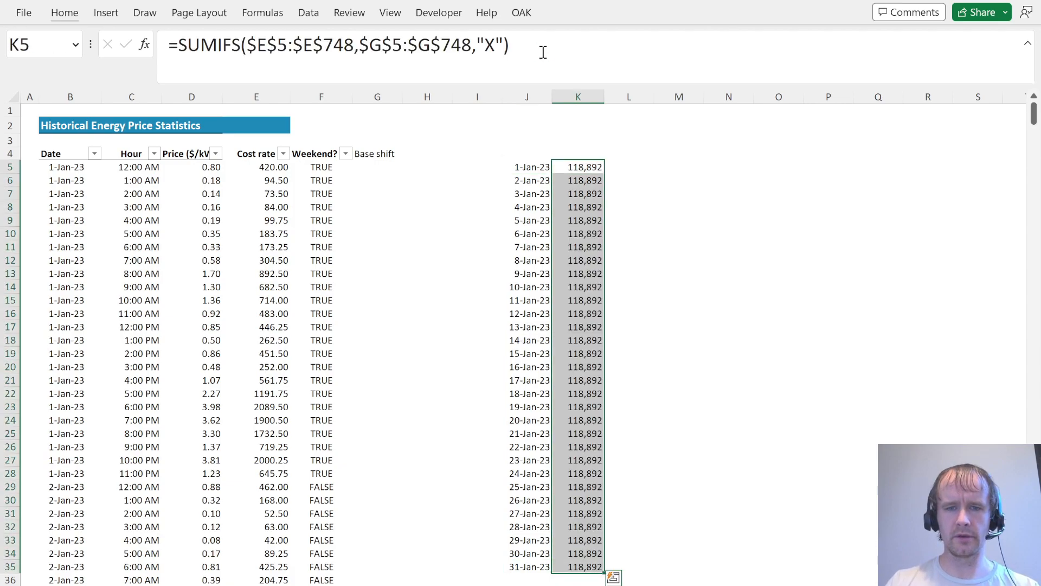
Add a second criterion to the K5 SUMIFS, matching $B$5:$B$748 against the spilled dates J5#.
left_click(543, 52)
left_click(410, 45)
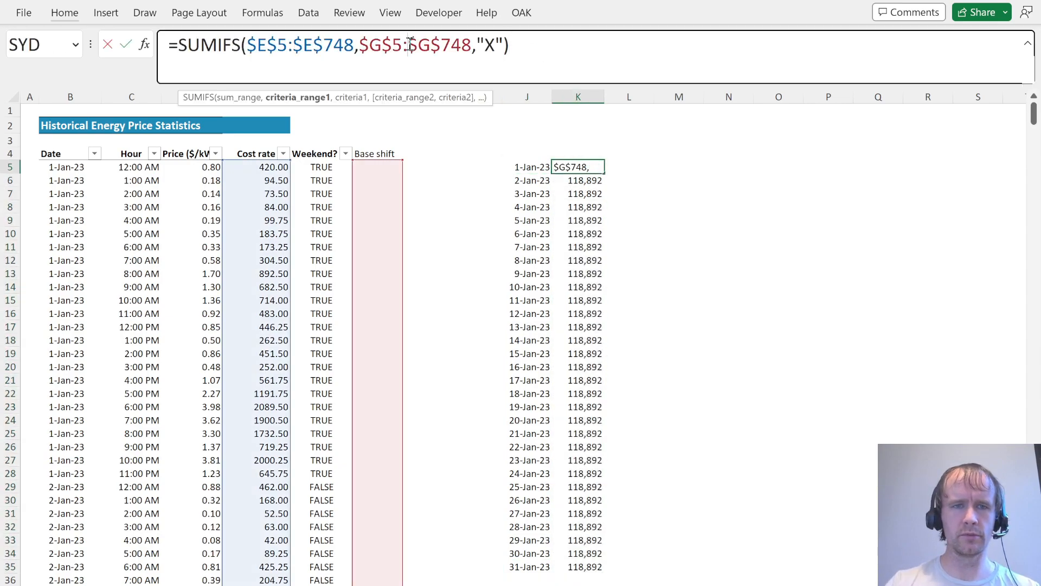
left_click(509, 44)
type(",")
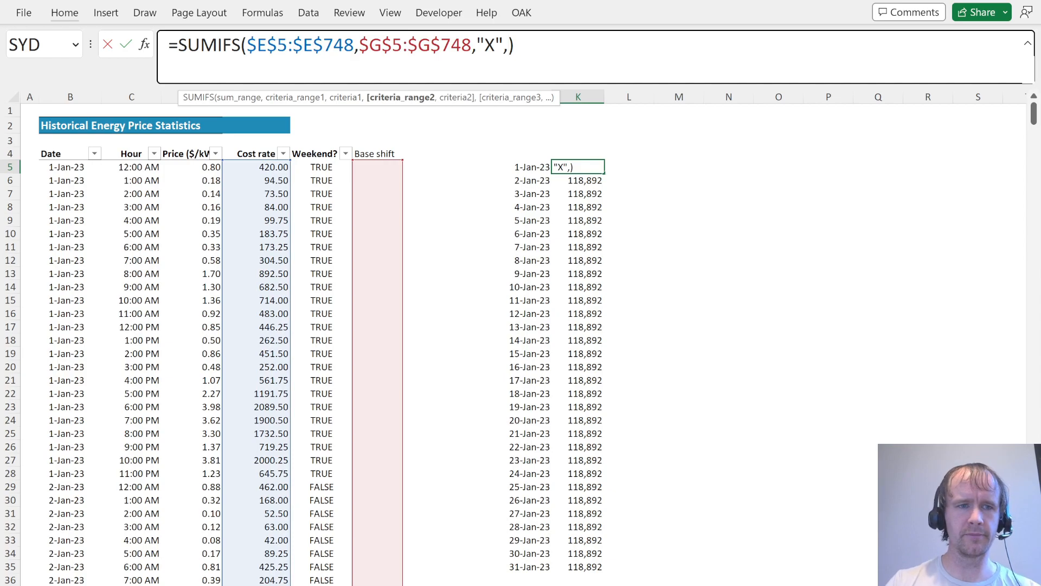
left_click(55, 163)
key("ctrl+shift+Down")
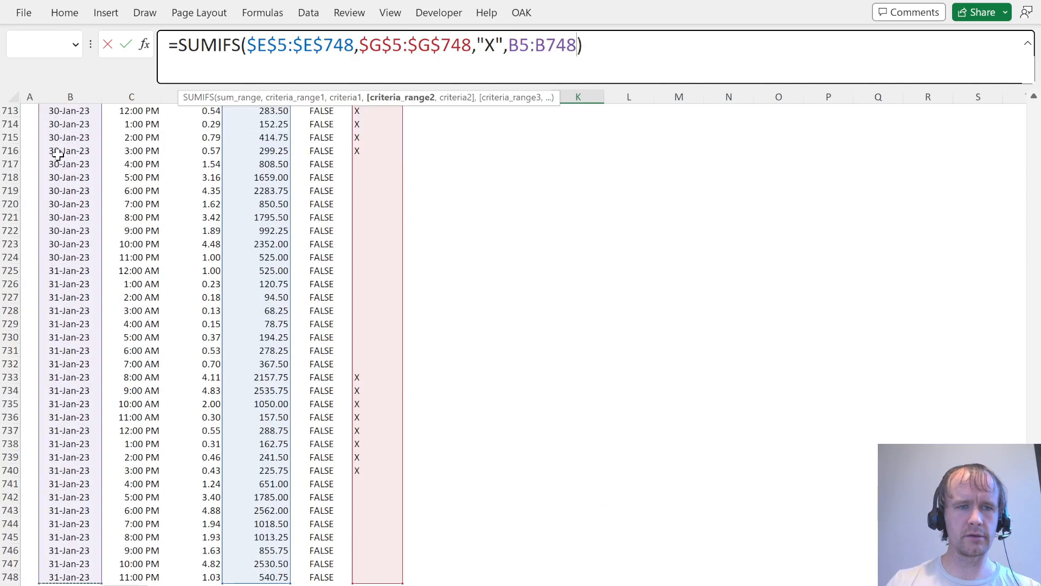
key("F4")
type(",")
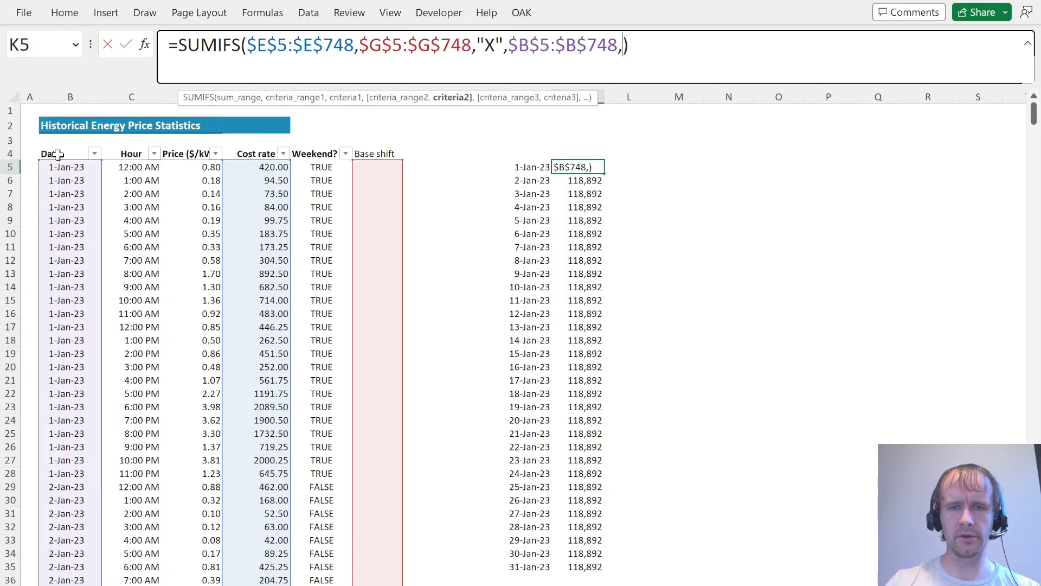
left_click(536, 169)
type("#")
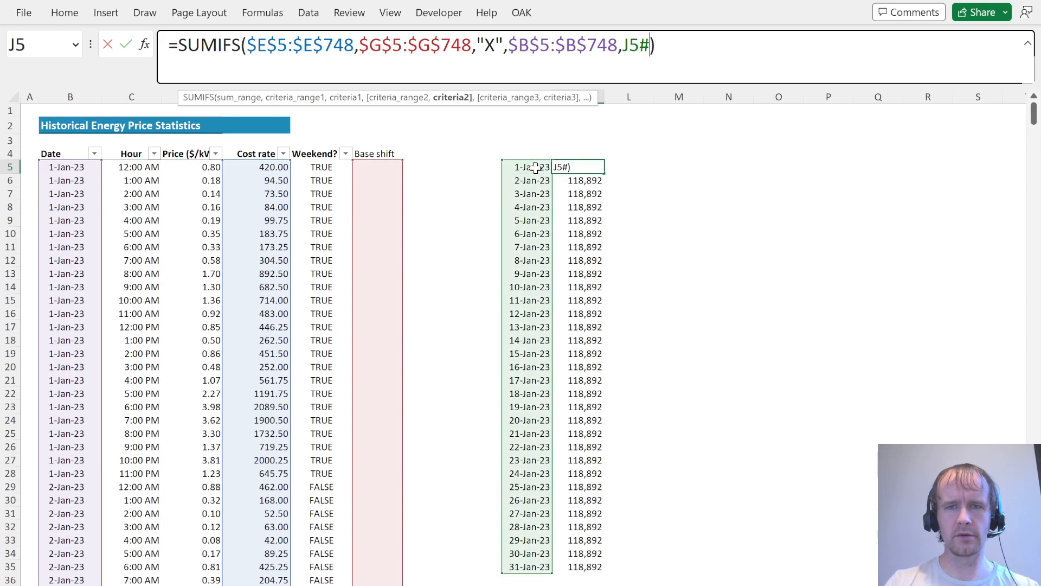
key("Return")
Delete the copied formulas in K6:K35 so that the K5 formula can spill.
key("Delete")
key("shift+Down")
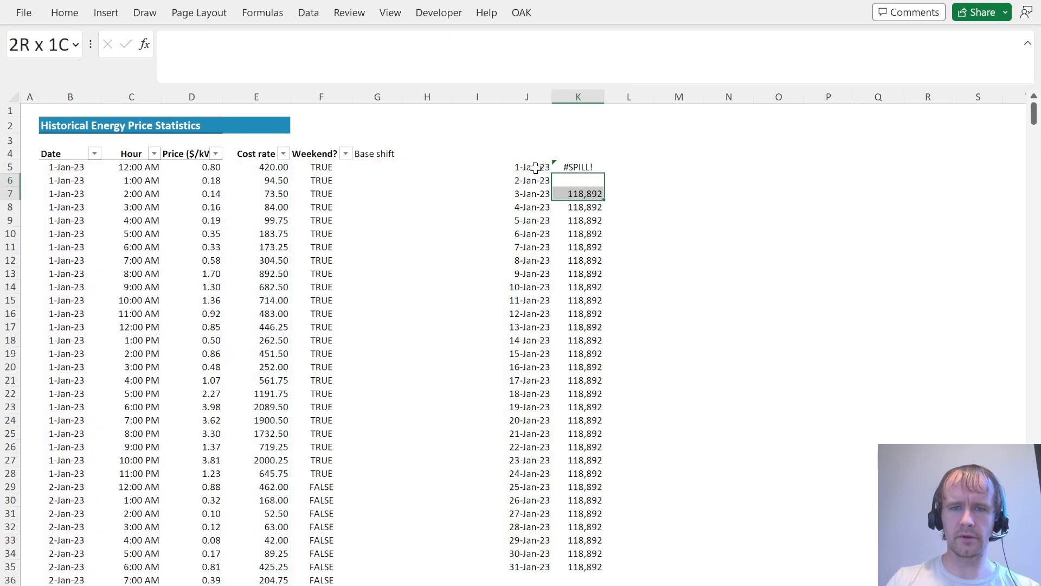
key("ctrl+shift+Down")
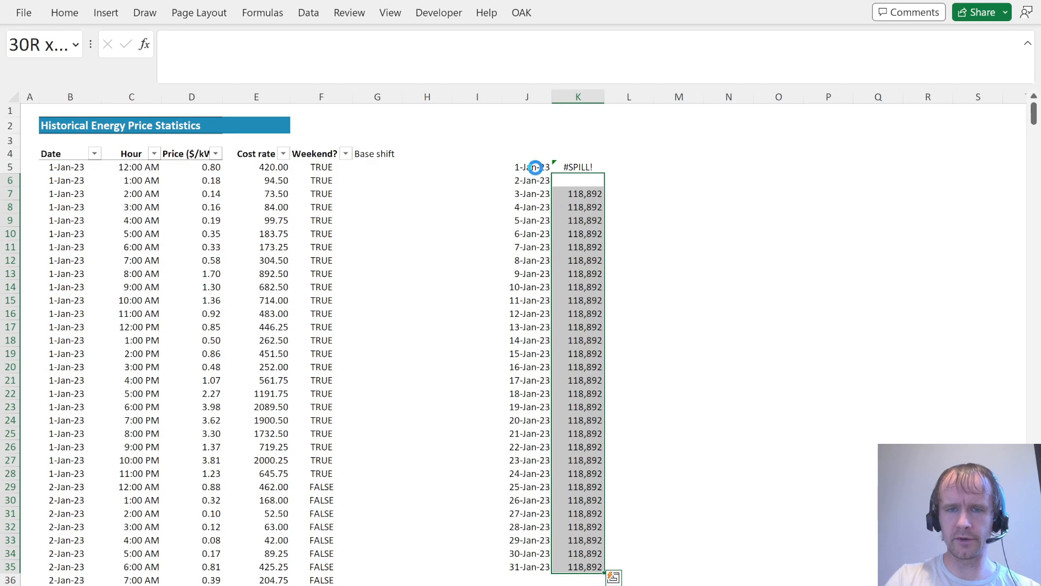
key("Delete")
key("shift+Up")
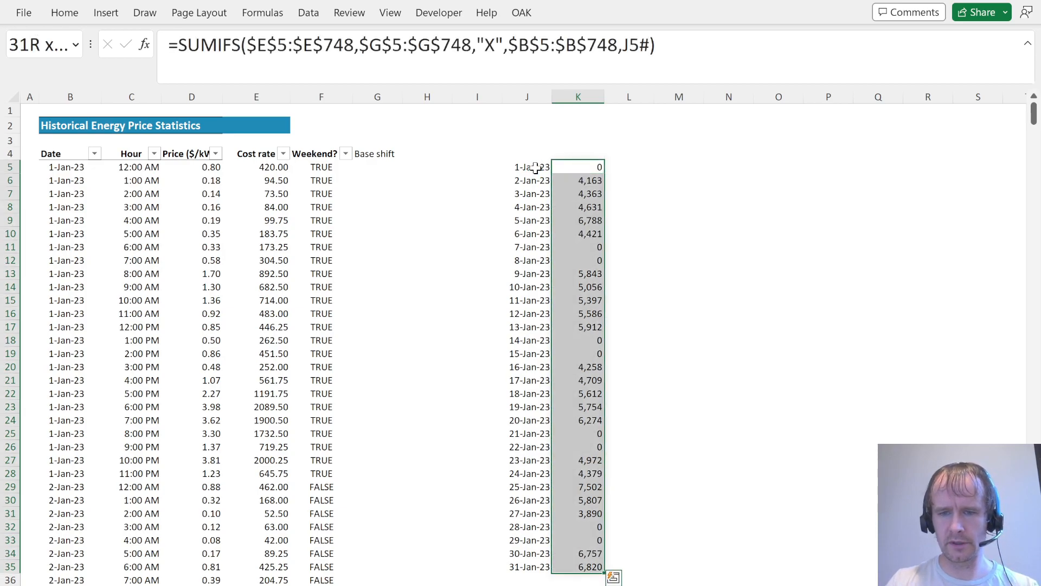
Calculate the highest daily energy cost in L5 with MAX over K5#.
key("Right")
type("=ma")
key("Tab")
key("Left")
type("#")
key("Return")
Look up the date of the highest cost in L6 with =XLOOKUP(L5,K5#,J5#) and format it as a date.
type("=xl")
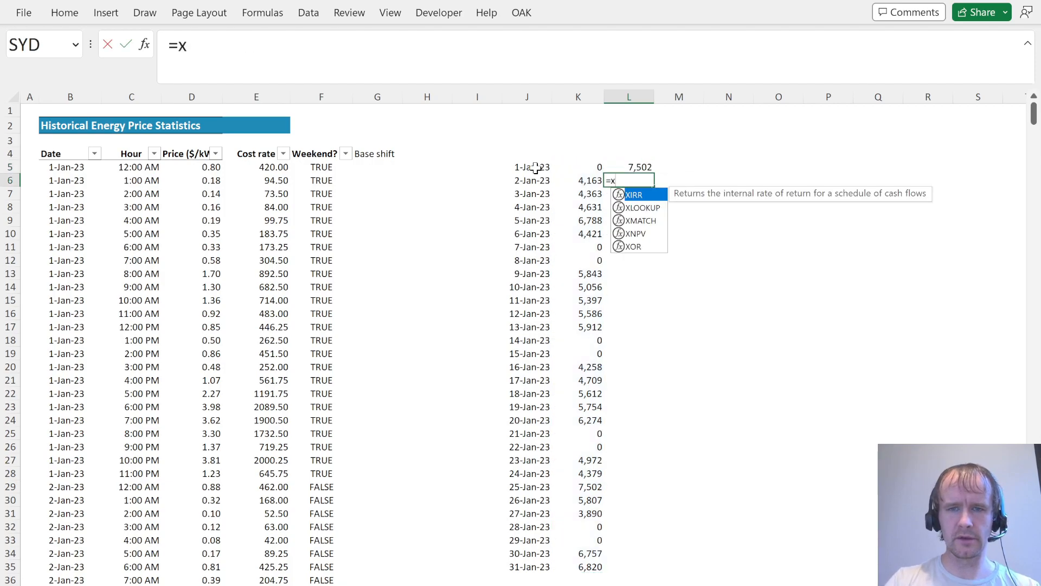
key("Tab")
key("Up")
type(",")
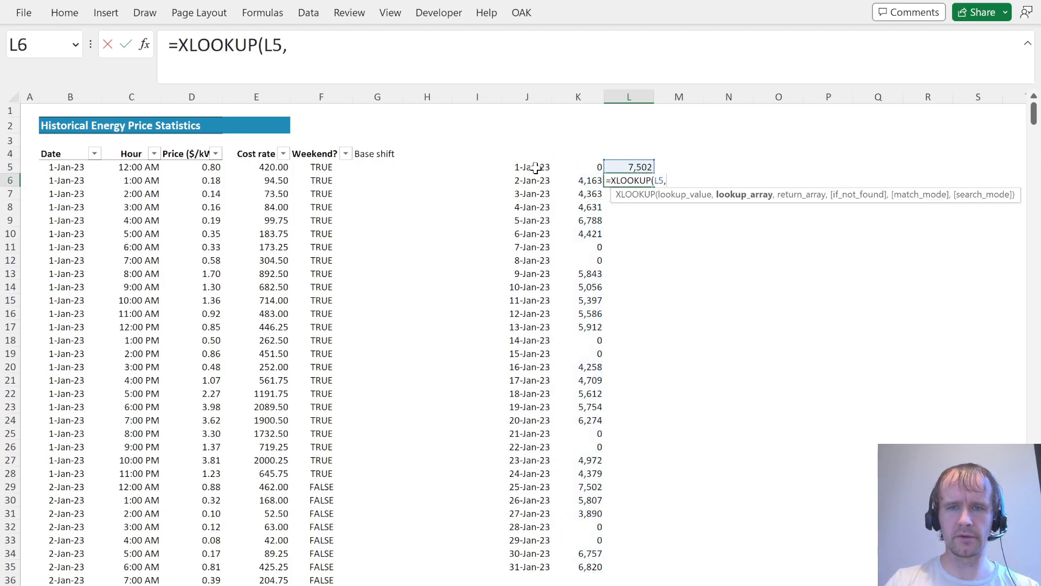
key("Left")
key("Up")
type("#,")
key("Left")
key("Left")
key("Up")
type("#)")
key("ctrl+Return")
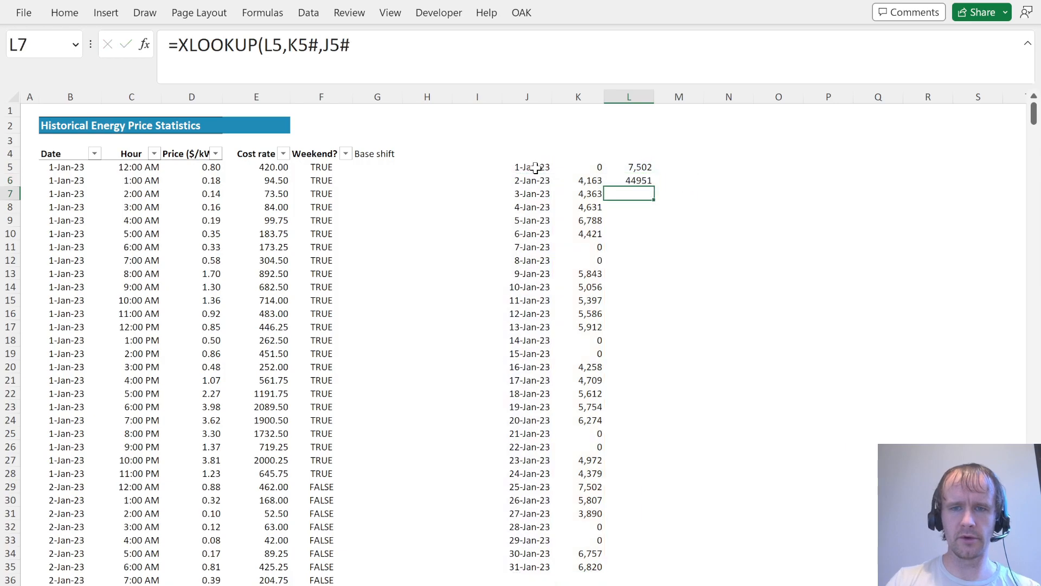
key("ctrl+shift+3")
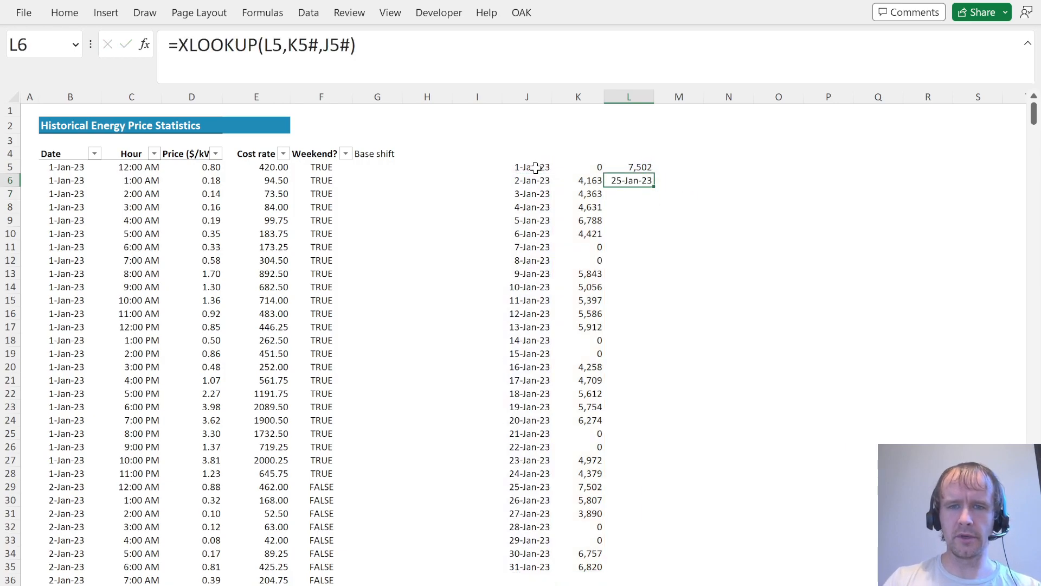
Switch to the FlexiQuiz page and answer question 4 with January 25, 2023.
key("alt+Tab")
left_click(154, 375)
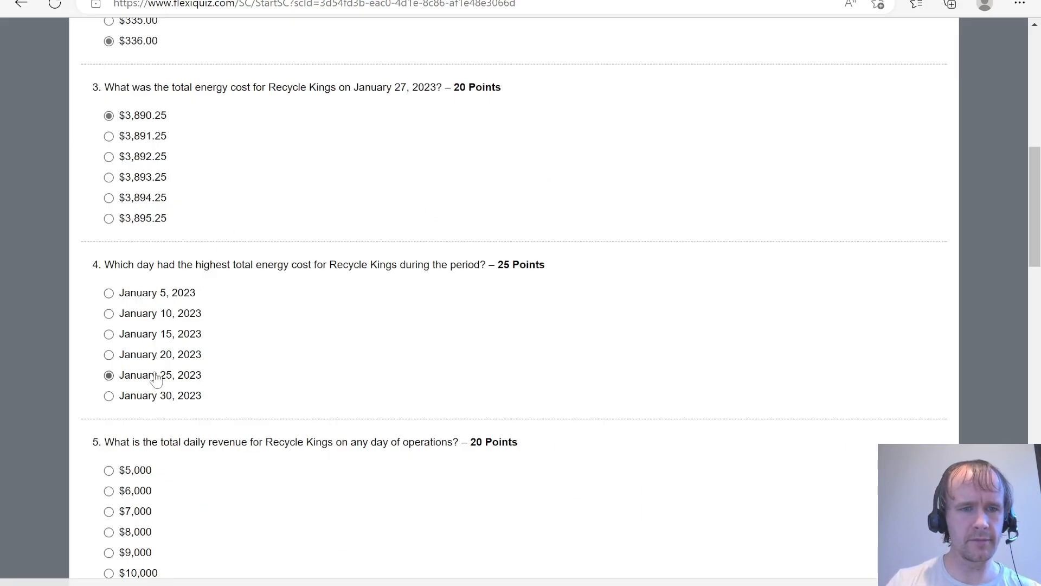
scroll(61, 429, "down", 3)
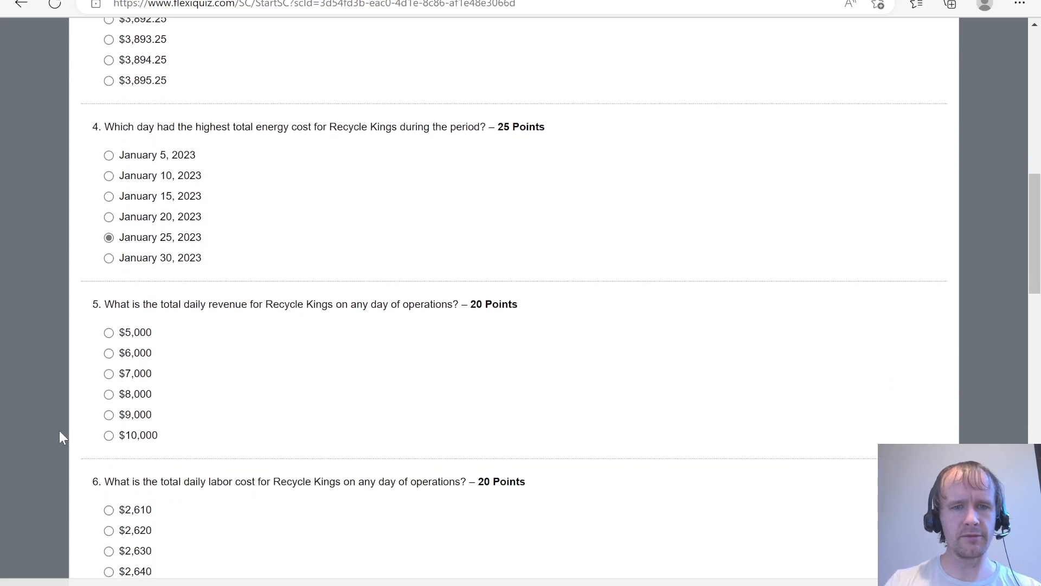
Switch to the Inputs and Assumptions sheet in Excel and insert a blank row above the Days of Operations table.
key("alt+Tab")
key("ctrl+Page_Up")
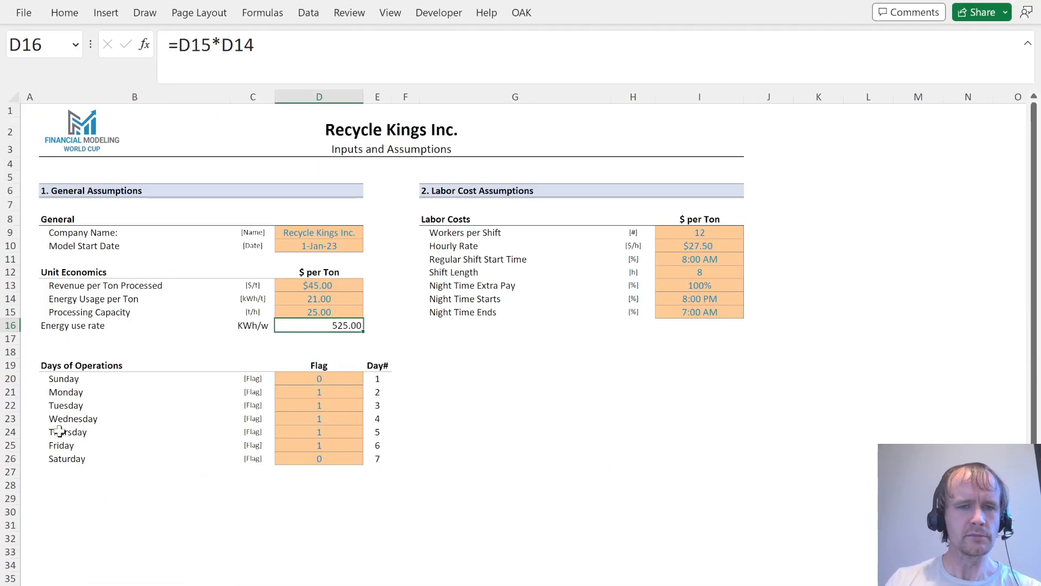
key("Down")
key("Down")
key("Left")
key("Left")
key("alt+h")
key("i")
key("r")
Calculate the total daily revenue in D18 with =D13*D15*8.
key("Up")
key("Right")
key("Right")
key("Right")
key("Down")
key("Left")
type("=")
key("Up")
key("Up")
key("Up")
key("Up")
key("Up")
type("*")
key("Up")
key("Up")
key("Up")
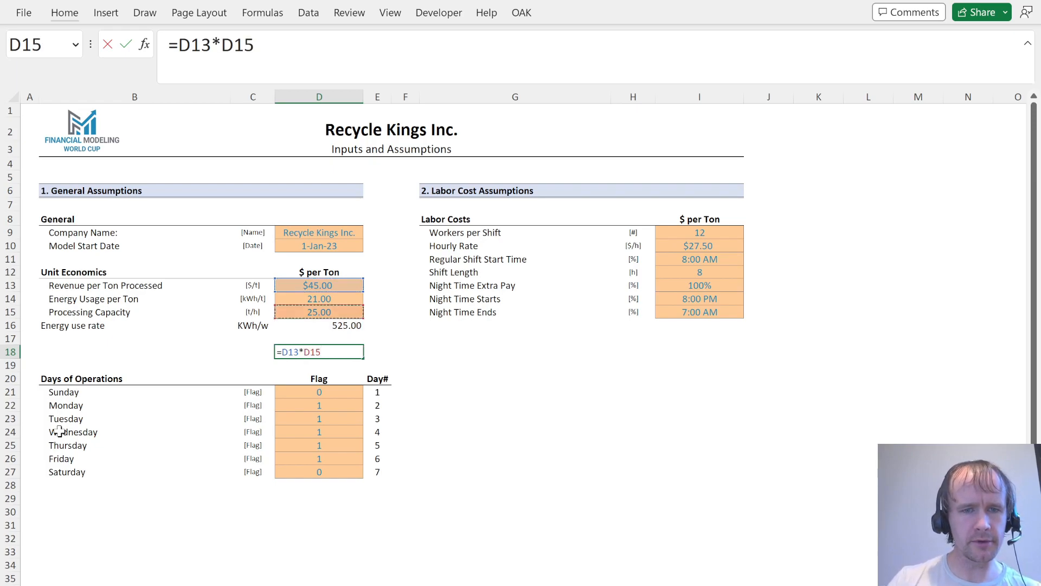
key("Return")
key("Up")
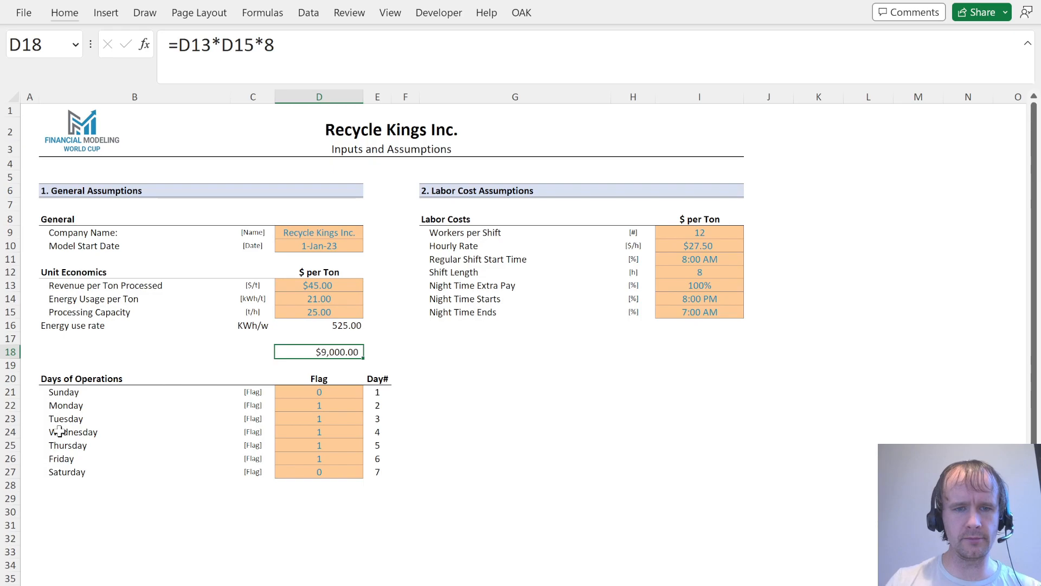
Switch to the FlexiQuiz page and answer question 5 with $9,000.
key("alt+Tab")
left_click(133, 416)
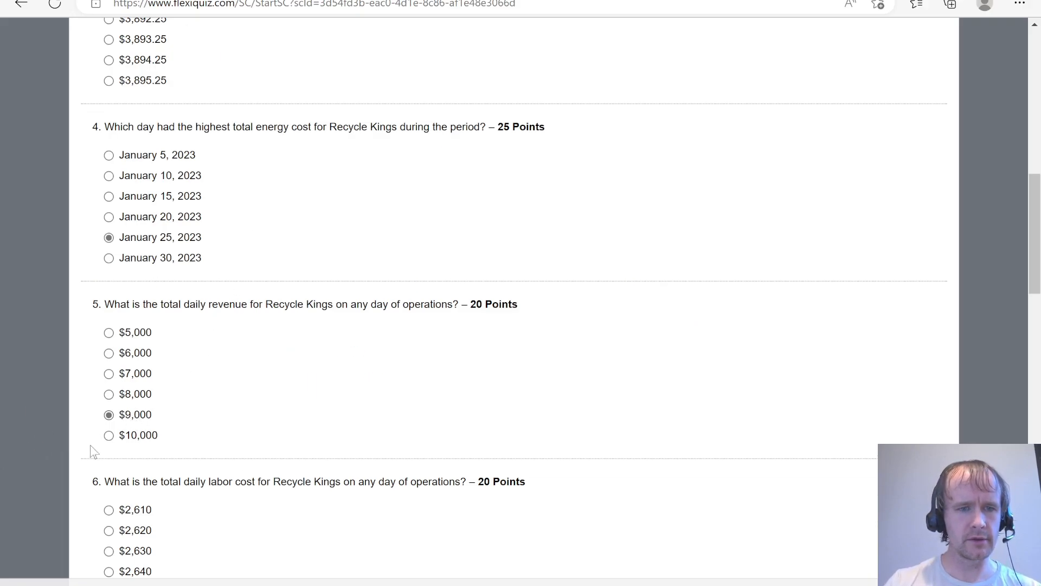
scroll(71, 461, "down", 3)
Return to Excel and insert two more blank rows below the daily revenue in row 18.
key("alt+Tab")
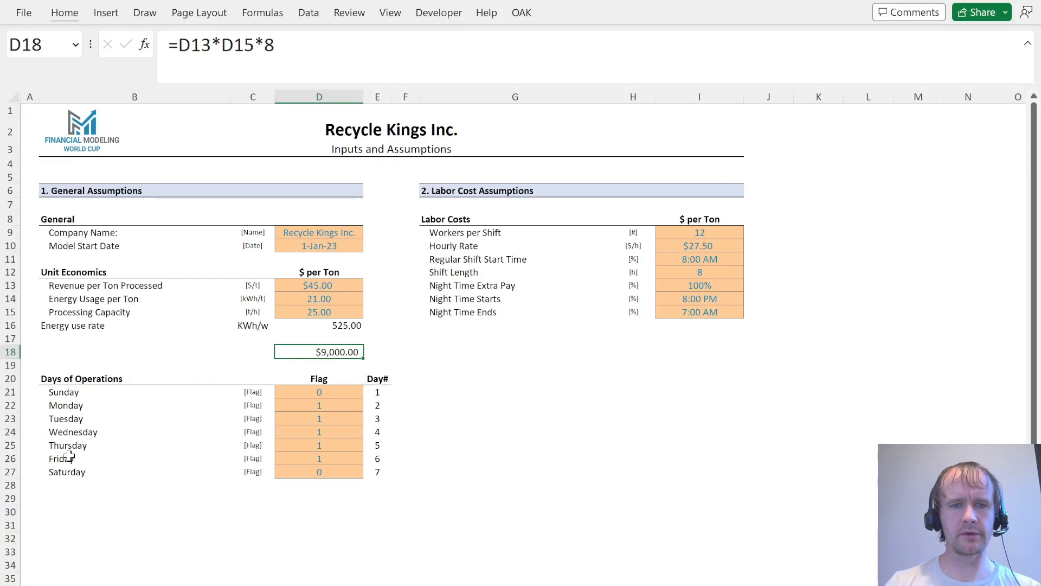
key("Down")
key("alt+i")
key("r")
key("alt+i")
key("r")
key("Up")
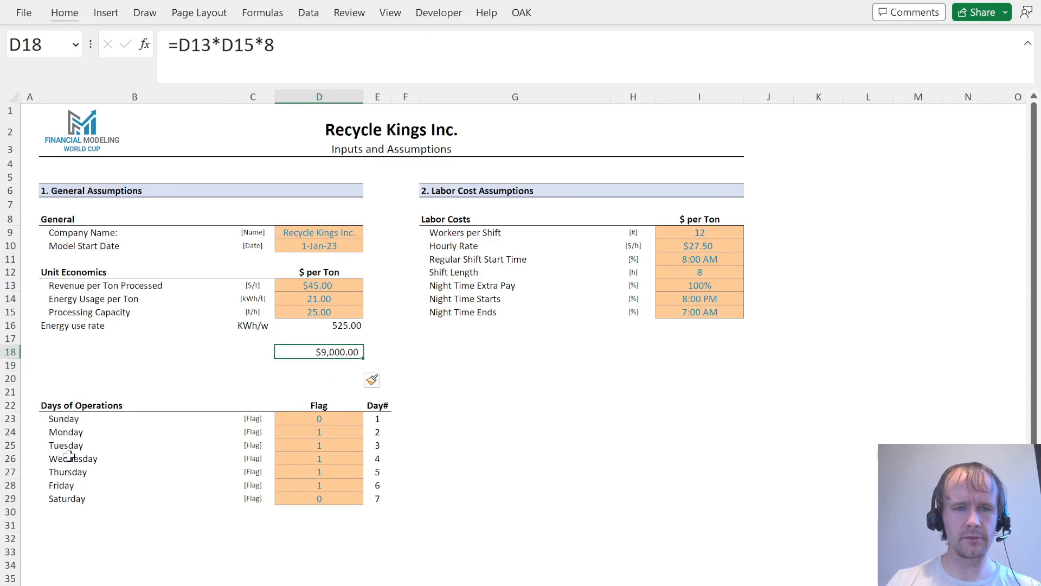
Label B18 "Daily rev" and B19 "Daily labor" and move to D19.
key("Left")
key("Left")
key("Left")
key("Right")
type("Daily rev")
key("Return")
type("Daily labor")
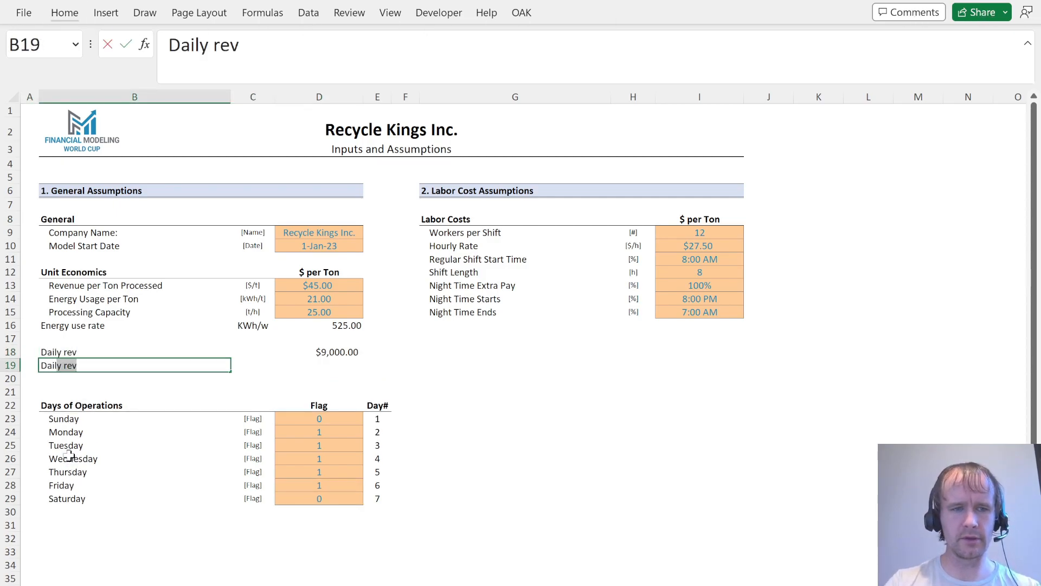
key("Return")
key("Up")
key("Right")
key("Right")
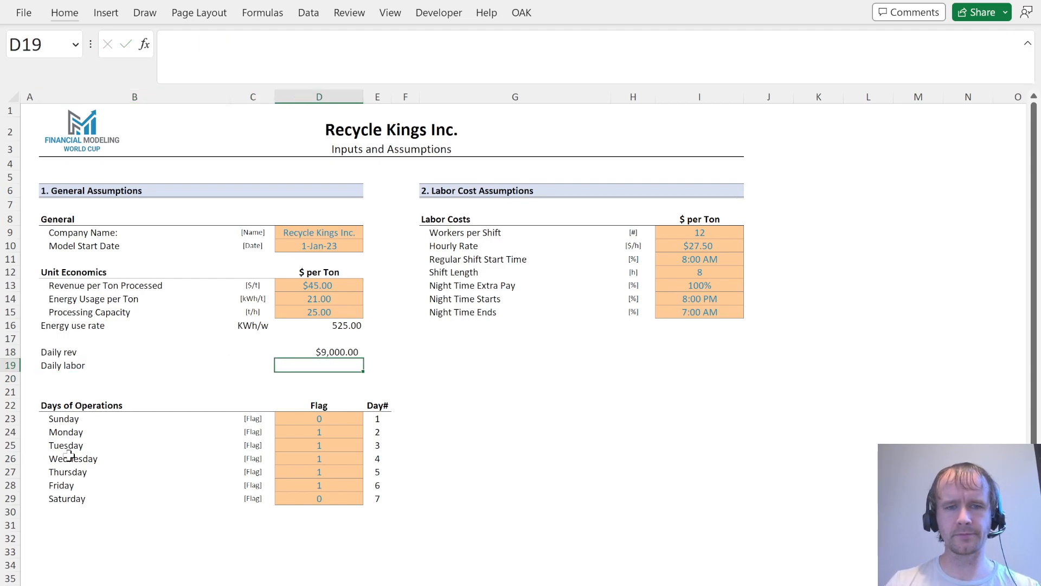
Calculate the daily labor cost in D19 with =I9*I10*I12.
type("=")
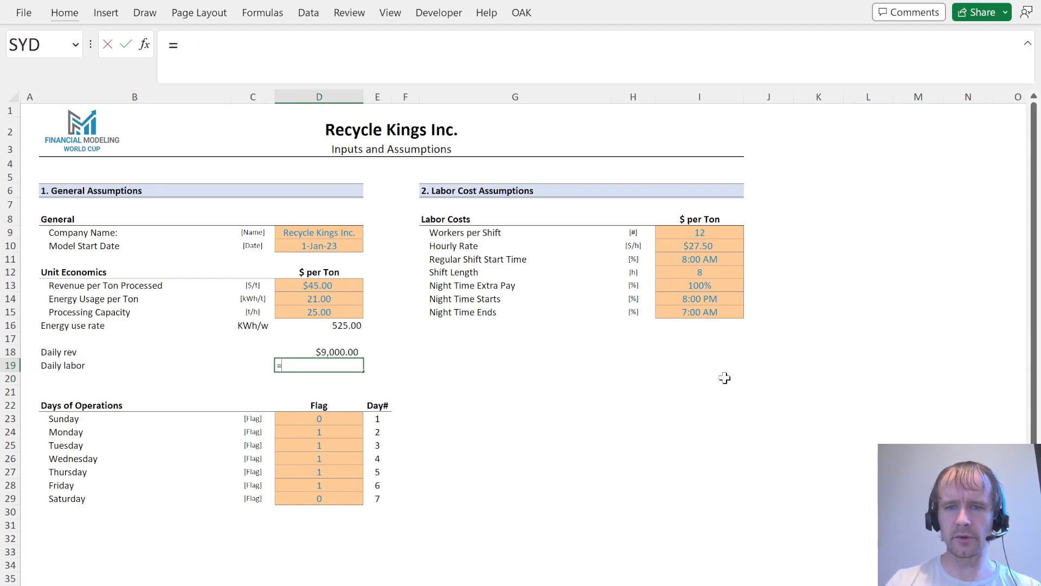
left_click(719, 232)
type("*")
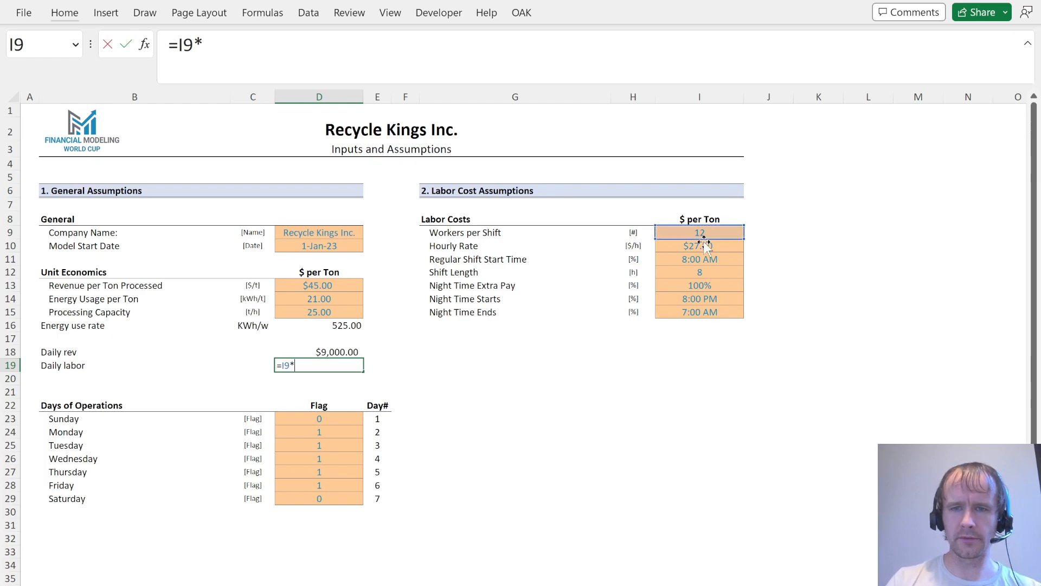
left_click(706, 247)
type("*")
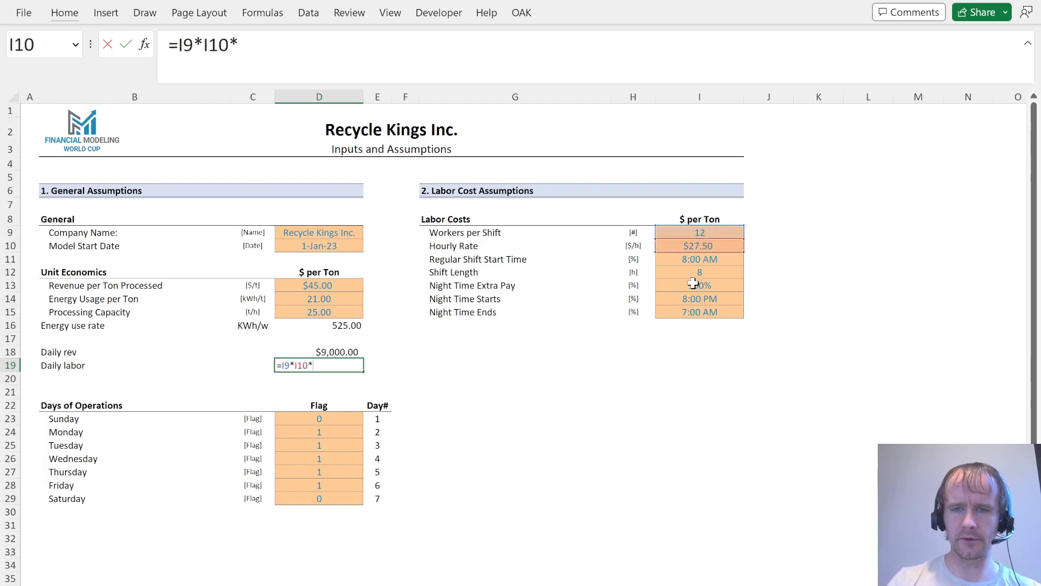
left_click(698, 273)
key("ctrl+Return")
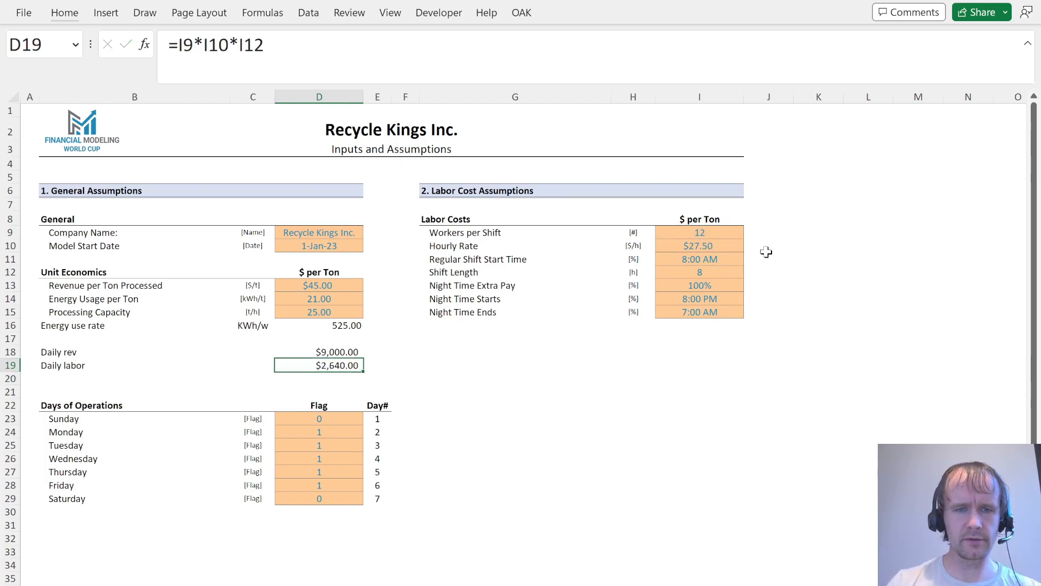
Switch to the FlexiQuiz page and answer question 6 with $2,640.
key("alt+Tab")
left_click(140, 388)
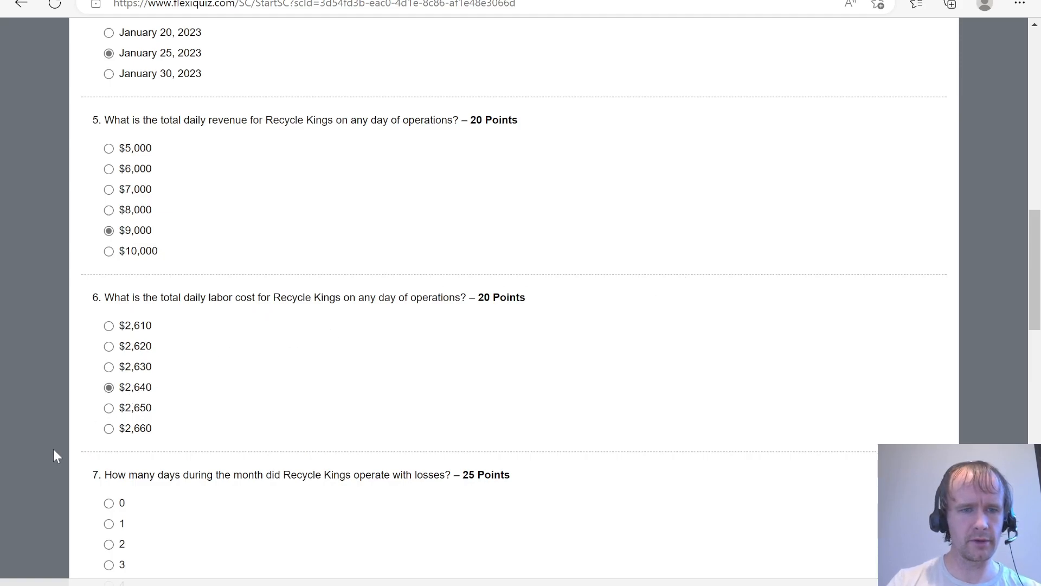
scroll(54, 450, "down", 3)
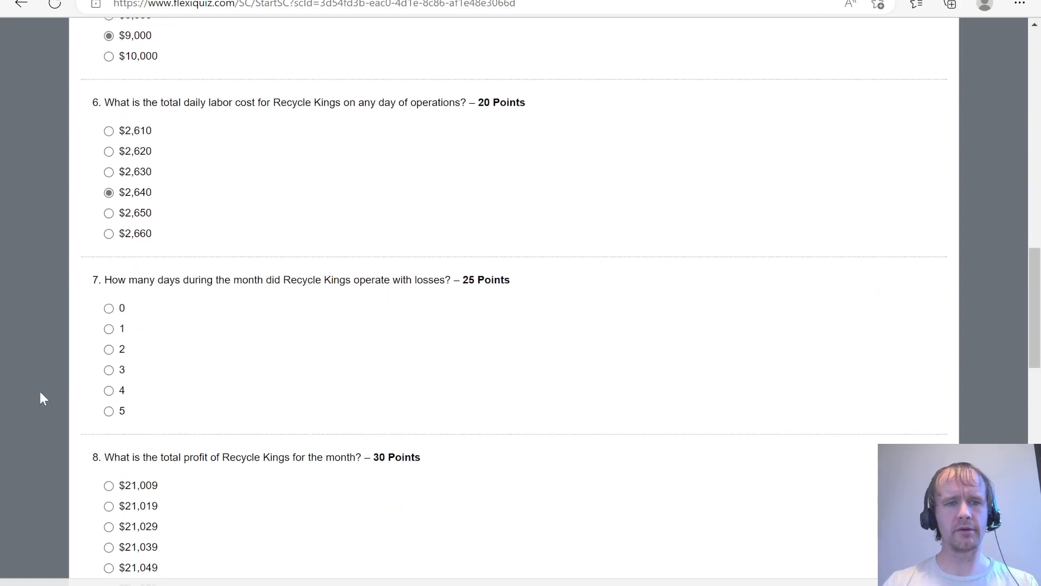
Return to Excel's energy price sheet and insert blank columns at L, between the daily energy costs and the maximum-cost formulas.
key("alt+Tab")
key("ctrl+Page_Down")
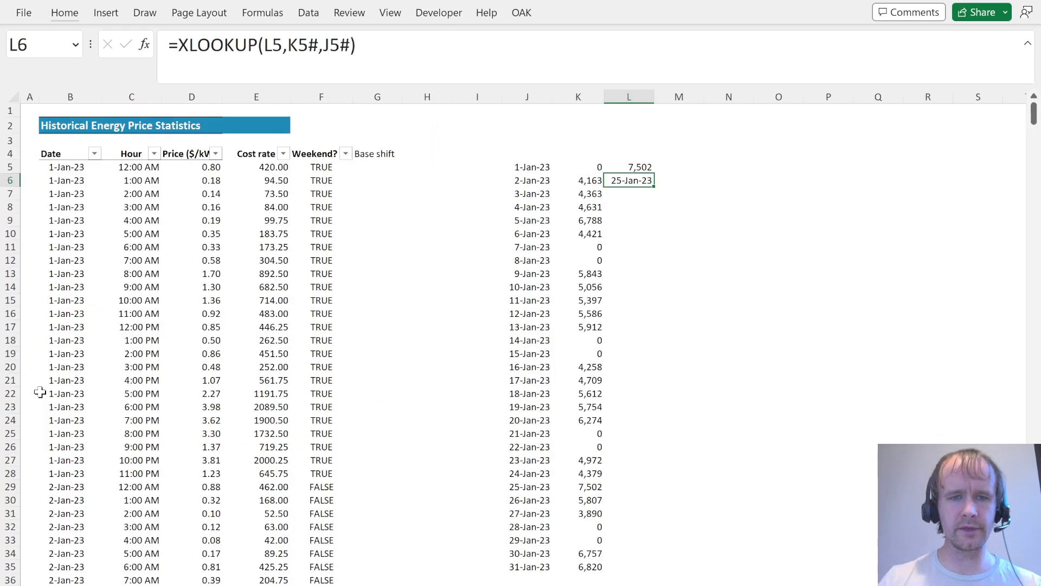
key("Up")
key("Left")
key("Right")
key("alt+h")
key("i")
key("c")
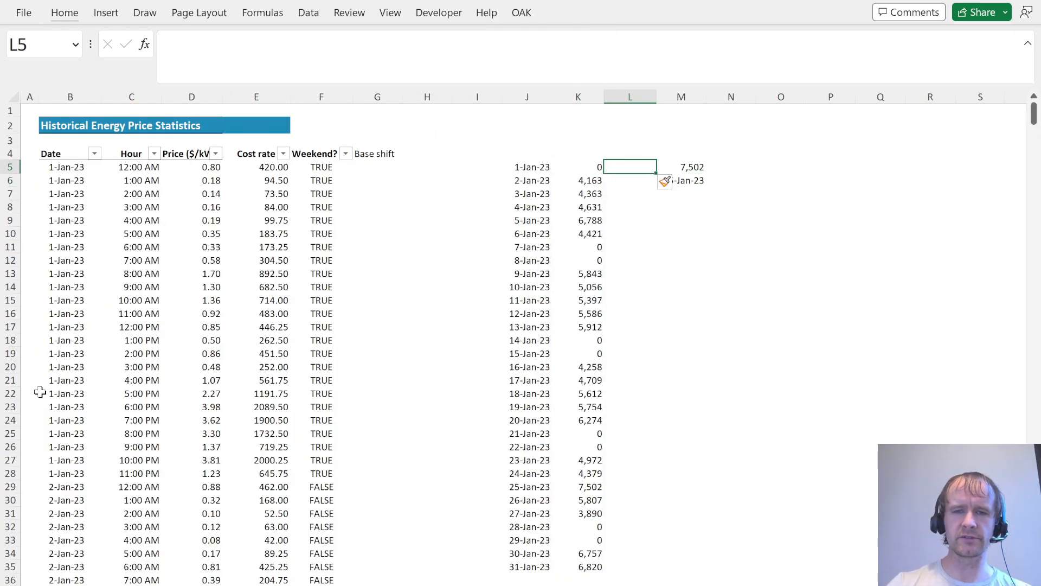
Label the daily cost column "Energy cost" in K4 and move to L4.
key("Up")
key("Left")
type("Energy cost")
key("Return")
key("Up")
key("Right")
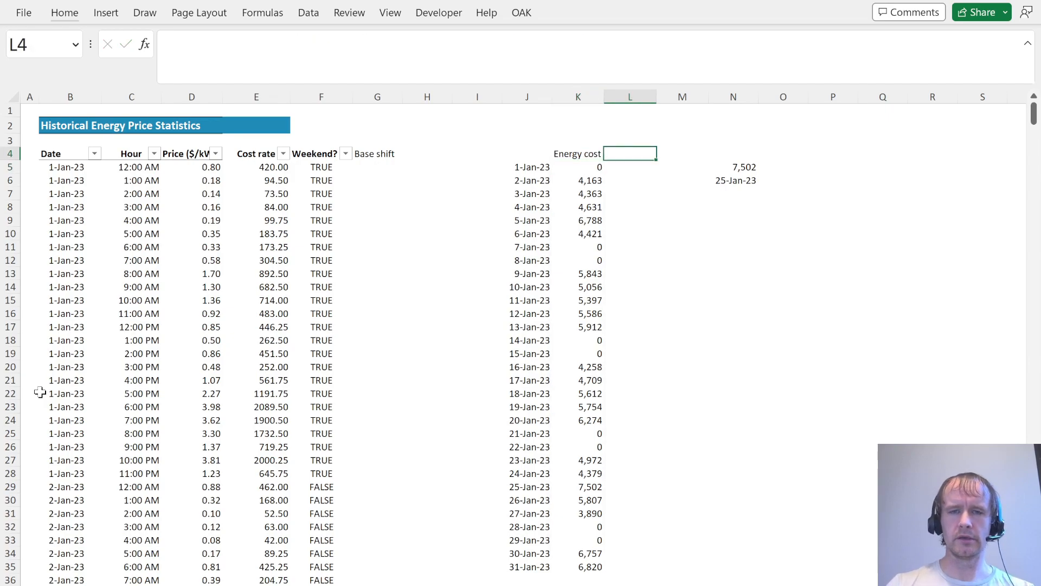
Replace the spilled date list in J5:J35 with static values and move to K5.
key("Left")
key("Left")
key("Down")
key("ctrl+shift+Down")
key("ctrl+c")
key("alt+h")
key("v")
key("v")
key("Right")
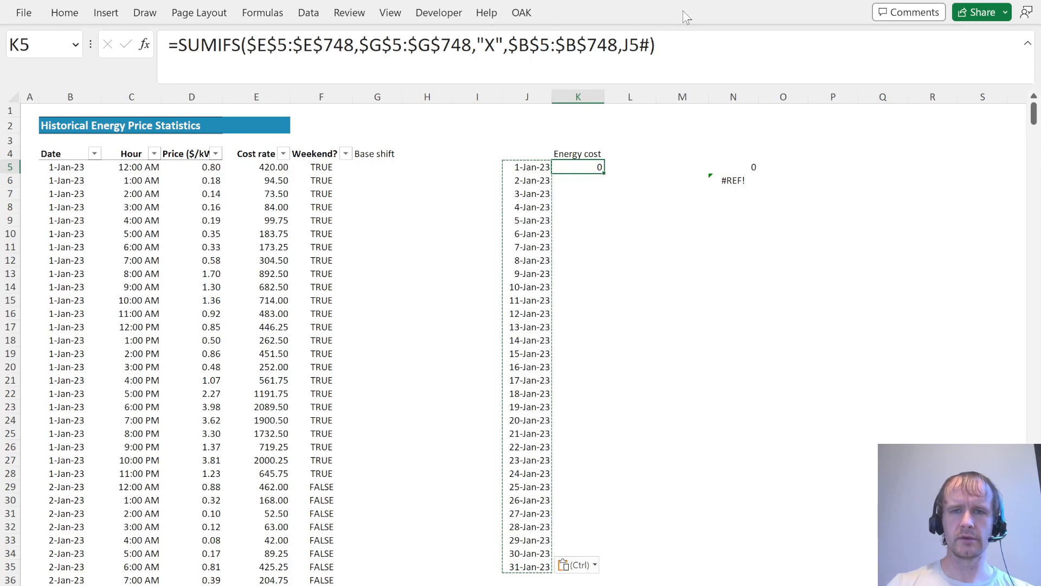
Change the last criterion of the K5 SUMIFS formula to the single cell J5 and fill the formula down through K35.
left_click(653, 44)
key("Return")
key("Left")
key("ctrl+Down")
key("Right")
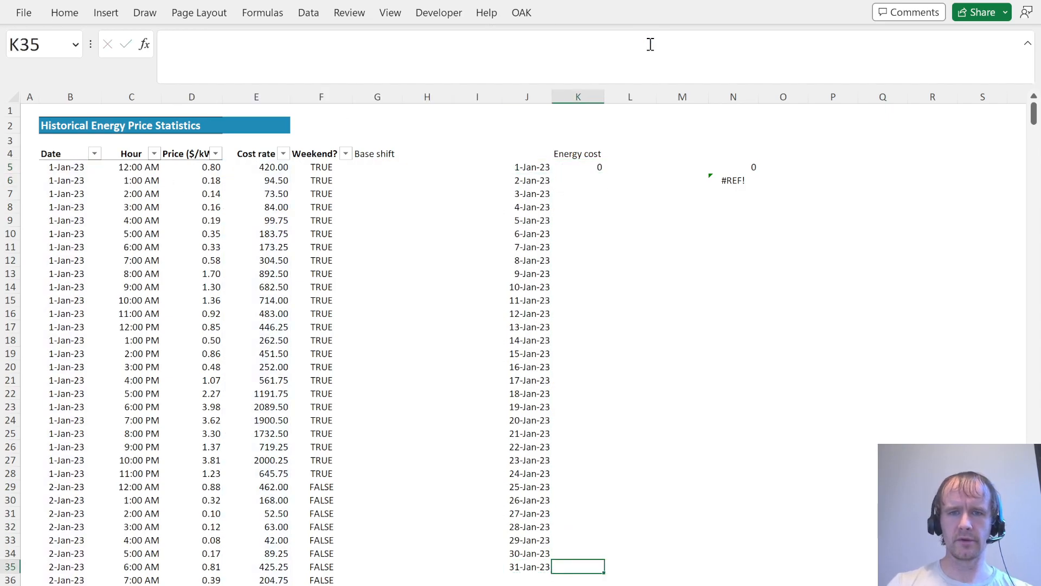
key("ctrl+shift+Up")
key("ctrl+d")
key("Return")
key("shift+BackSpace")
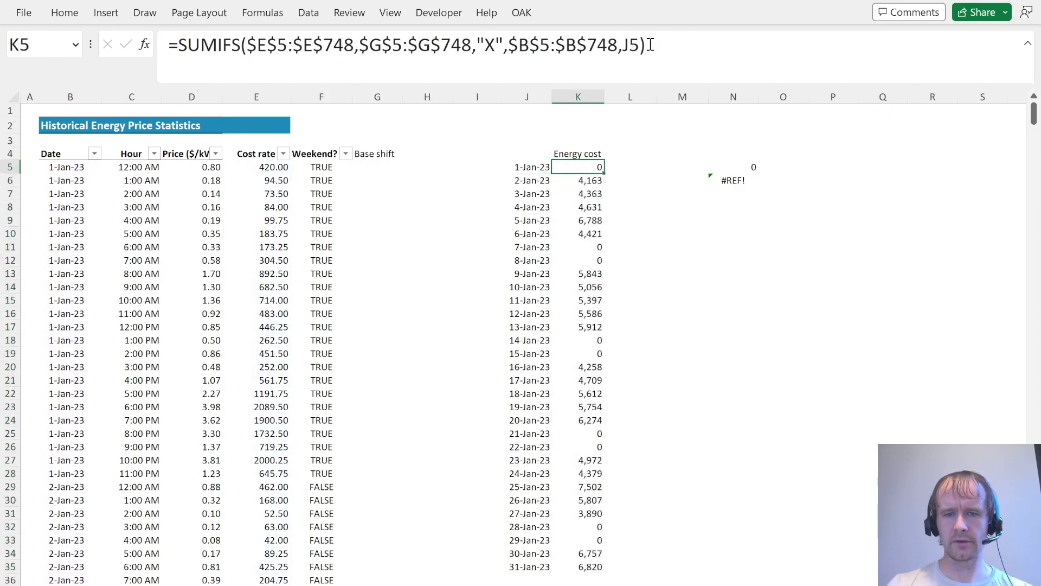
Sort the date and energy cost range J5:K35 in ascending order of energy cost.
key("shift+Left")
key("ctrl+shift+Down")
key("alt+a")
key("s")
key("a")
Delete the zero-cost day entries in J5:K13 and shift the cells below up.
key("Down")
key("Down")
key("Down")
key("Down")
key("Down")
key("Down")
key("Down")
key("Down")
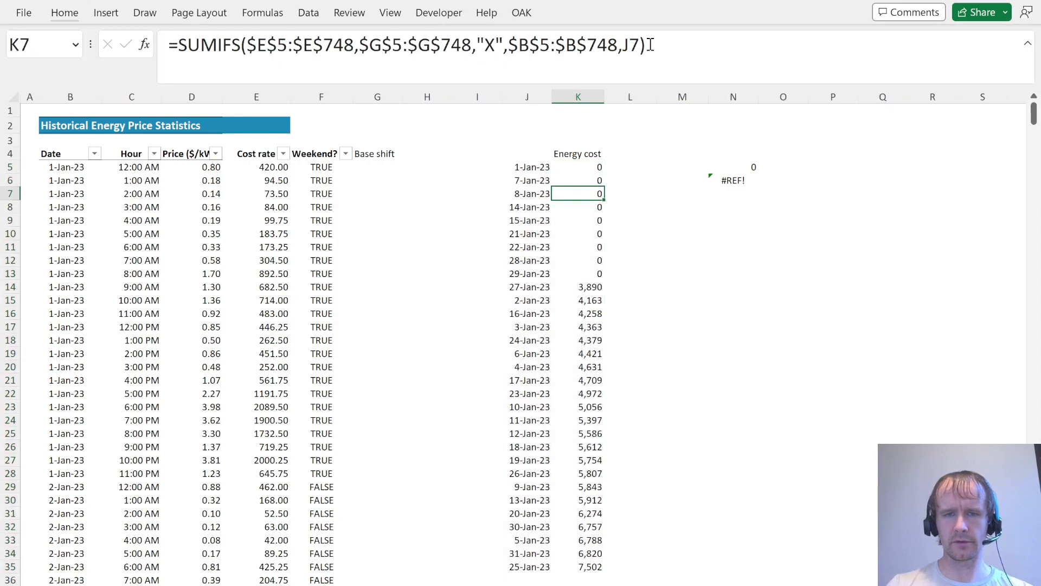
key("ctrl+shift+Up")
key("shift+Down")
key("shift+Left")
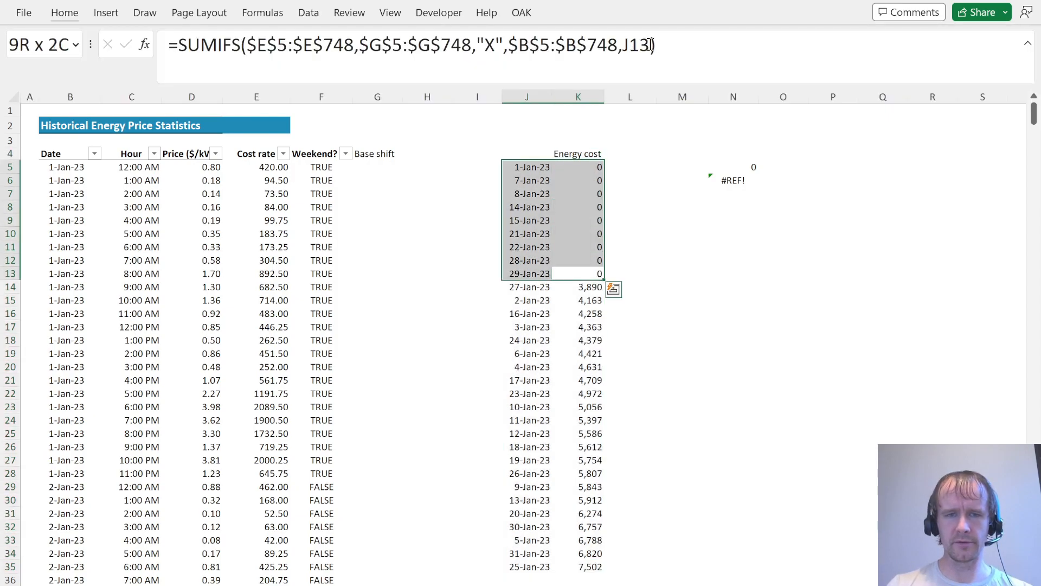
key("alt")
key("Escape")
key("Left")
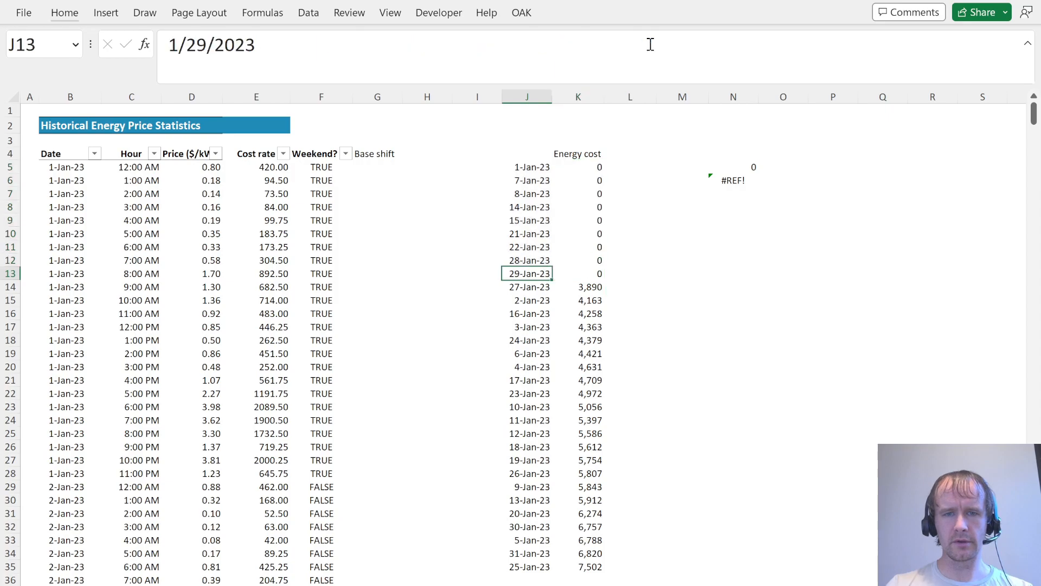
key("shift+Up")
key("shift+Up")
key("shift+Up")
key("shift+Up")
key("shift+Up")
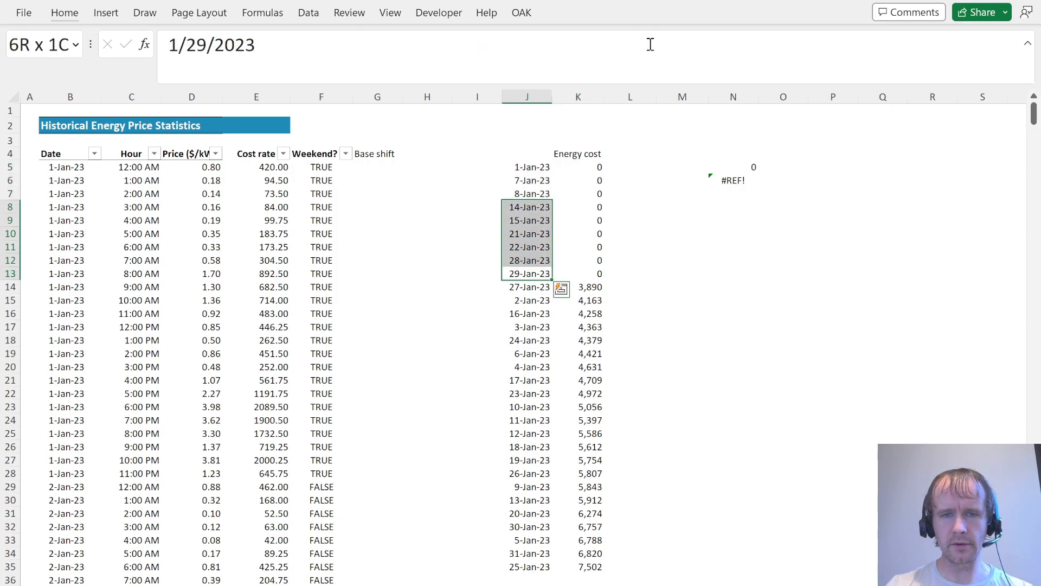
key("shift+Up")
key("shift+Up")
key("shift+Up")
key("shift+Right")
key("alt")
key("h")
key("d")
key("d")
key("u")
key("Return")
Clear the leftover formulas in cells N5:N6.
key("ctrl+Up")
key("Right")
key("Right")
key("Right")
key("Right")
key("shift+Down")
key("Delete")
Add the header "Labor cost" in L4, beside the Energy cost header.
key("Left")
key("ctrl+Left")
key("ctrl+Left")
key("Right")
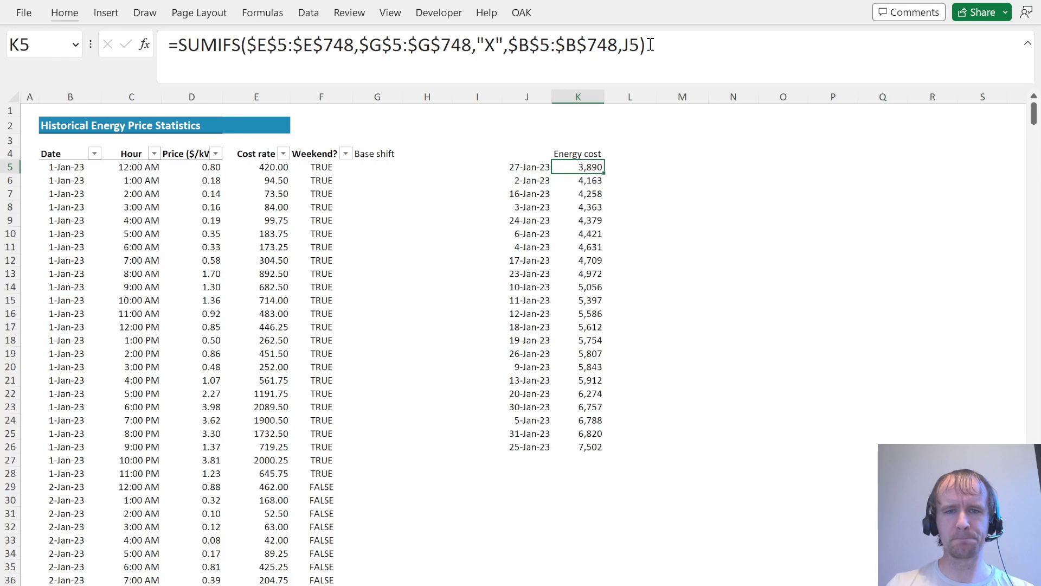
key("Up")
key("Right")
type("or cost")
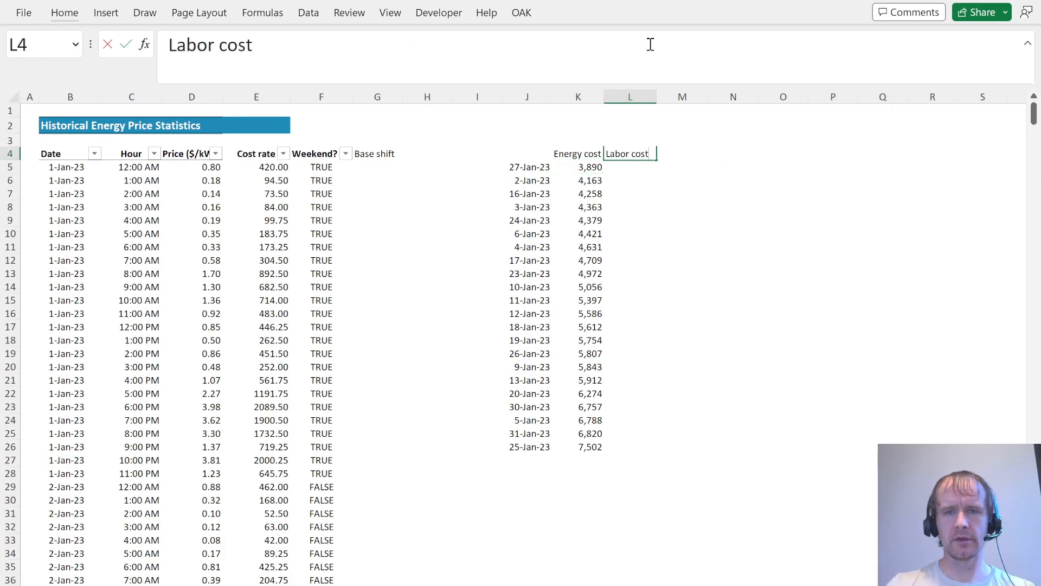
key("Return")
Link L5 to the Daily labor amount in D19 of the Assumptions sheet with an absolute reference.
type("=-")
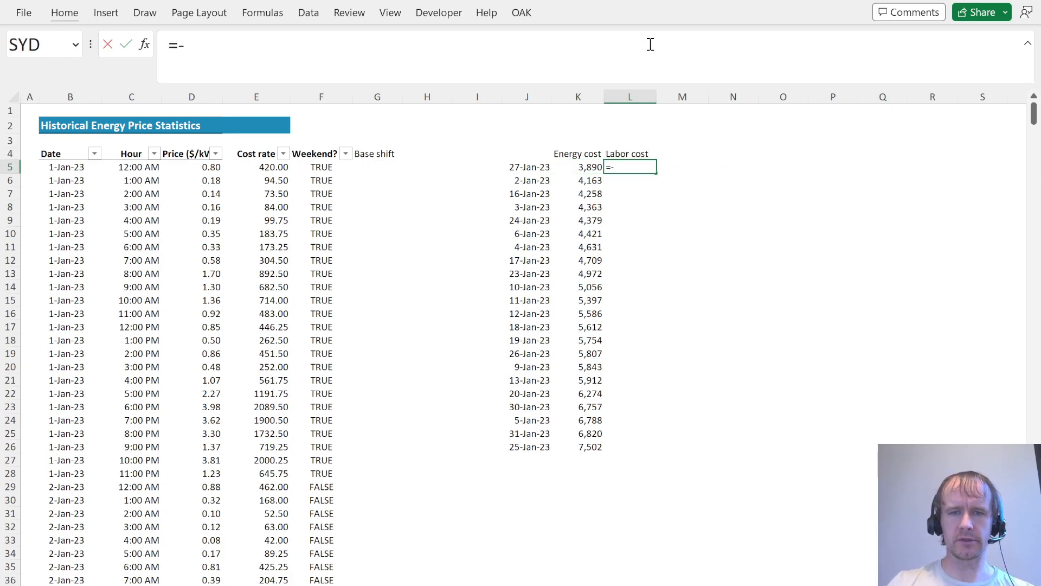
key("ctrl+Page_Up")
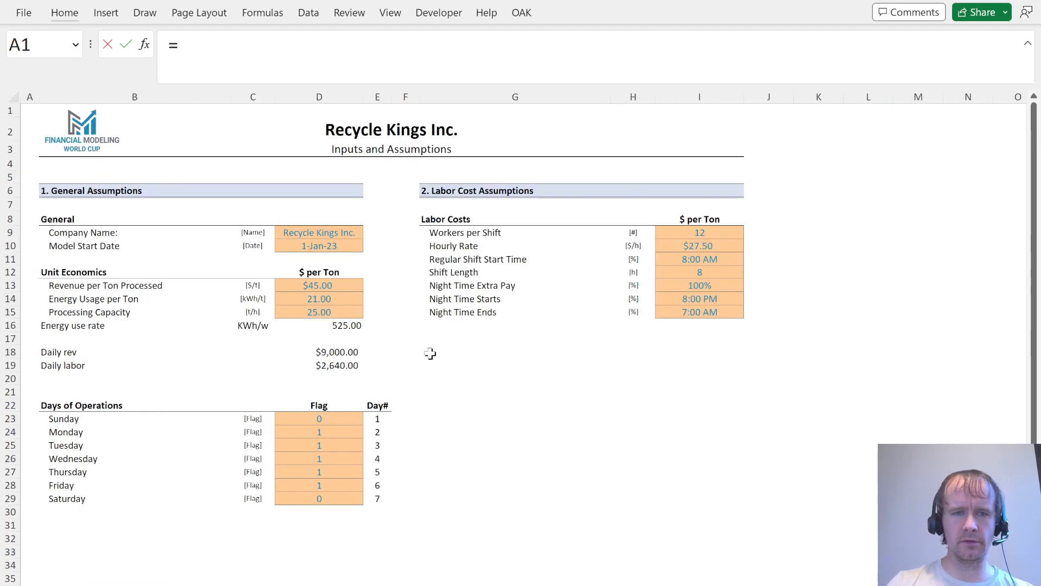
left_click(344, 365)
key("ctrl+Return")
key("F2")
key("F4")
key("Return")
Fill the labor cost formula down from L5 through L26.
key("Left")
key("ctrl+Down")
key("Right")
key("ctrl+shift+Up")
key("ctrl+d")
key("ctrl+Up")
Add the headers "Revenue" in M4 and "Profit" in N4.
key("Right")
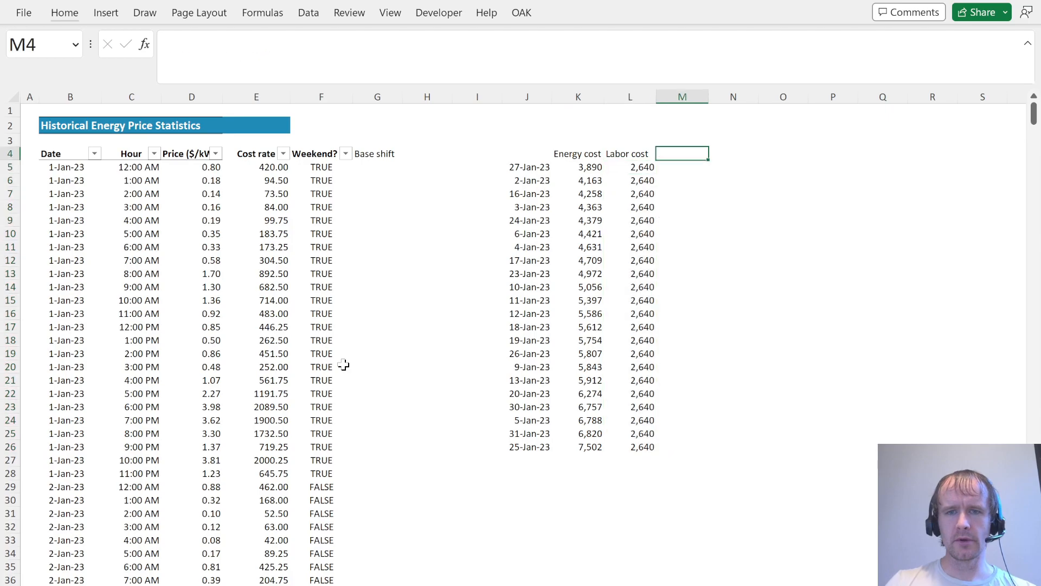
type("Revenue")
key("Tab")
type("Profit")
key("Return")
Link M5 to the Daily rev amount with the absolute reference =Assumptions!$D$18.
key("Left")
key("Right")
key("F2")
type("=")
key("ctrl+Page_Up")
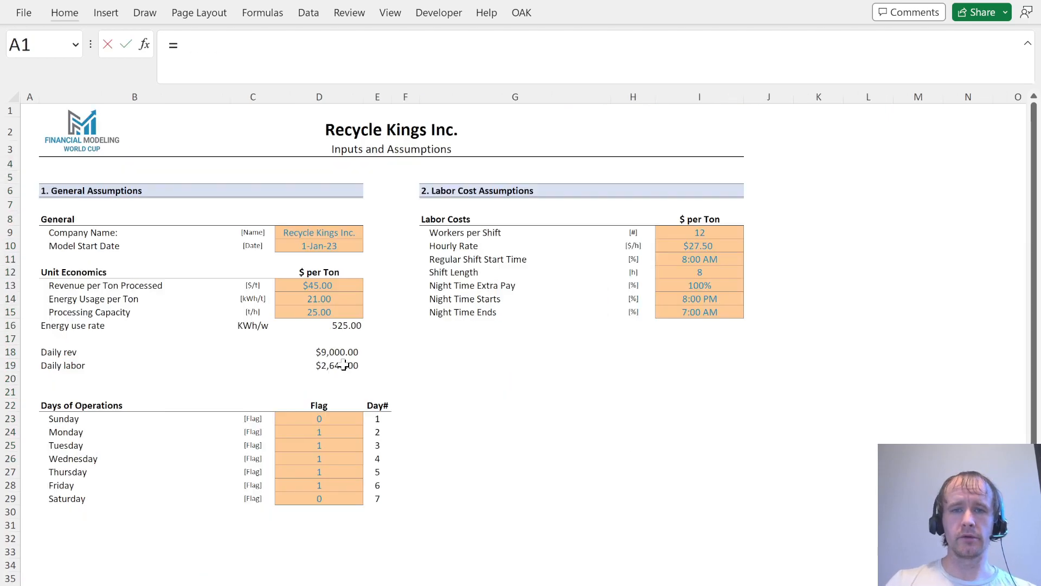
left_click(344, 363)
left_click(334, 355)
key("F4")
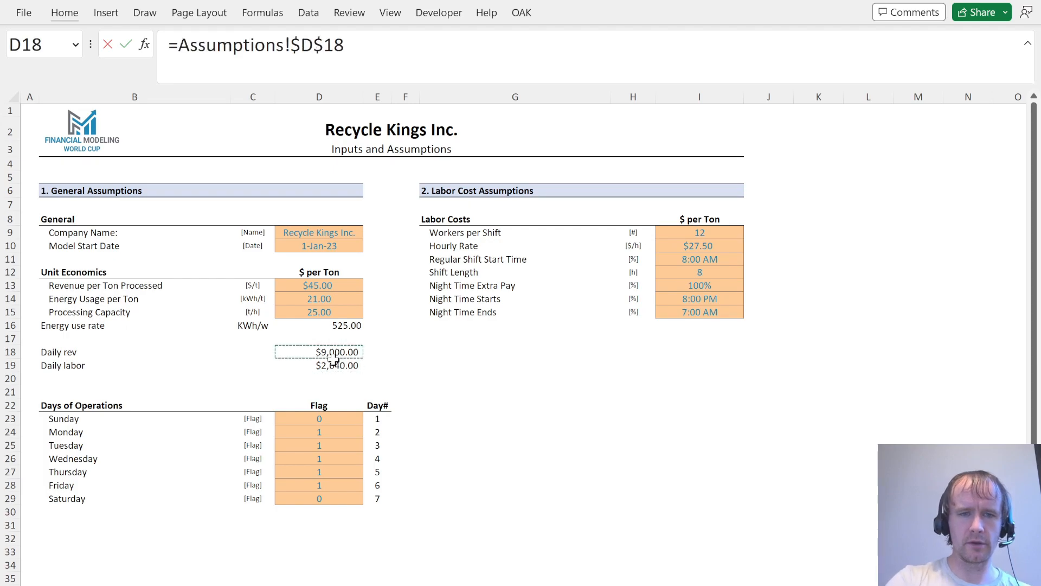
key("Return")
Fill the revenue formula down from M5 through M26.
key("Left")
key("ctrl+Down")
key("Right")
key("ctrl+shift+Up")
key("ctrl+d")
Calculate the daily profit in N5 as revenue minus labor and energy costs with =M5-L5-K5.
key("ctrl+Up")
key("Right")
key("Down")
type("=")
key("Left")
type("-")
key("Left")
key("Left")
type("-")
key("Left")
key("Left")
key("Left")
key("Return")
Fill the profit formula down from N5 through N26.
key("Left")
key("ctrl+Down")
key("Right")
key("ctrl+shift+Up")
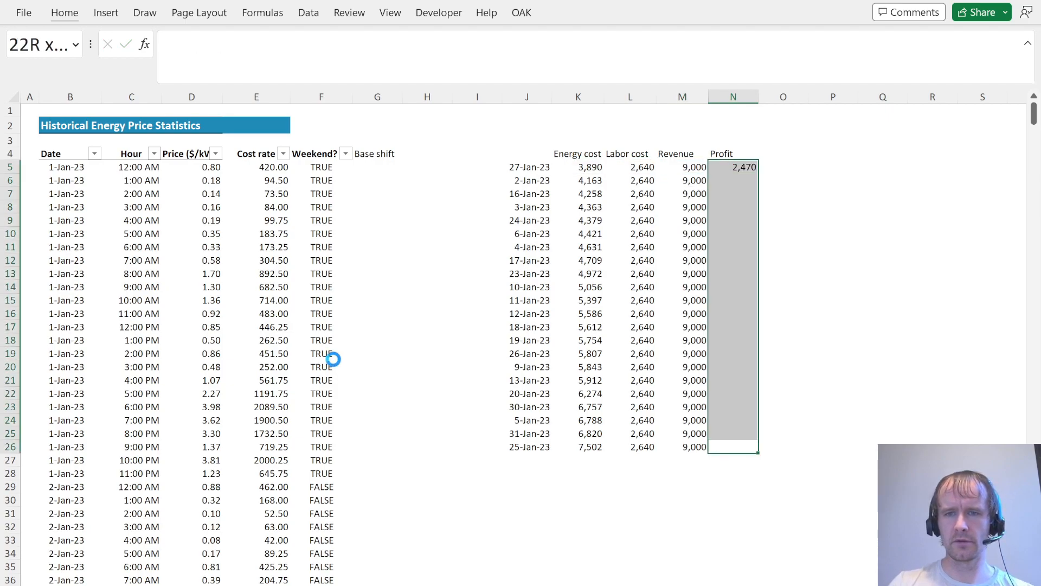
key("ctrl+d")
Count the loss-making days in P5 with =COUNTIF(N5:N26,"<0").
key("Up")
key("Right")
key("Right")
key("Down")
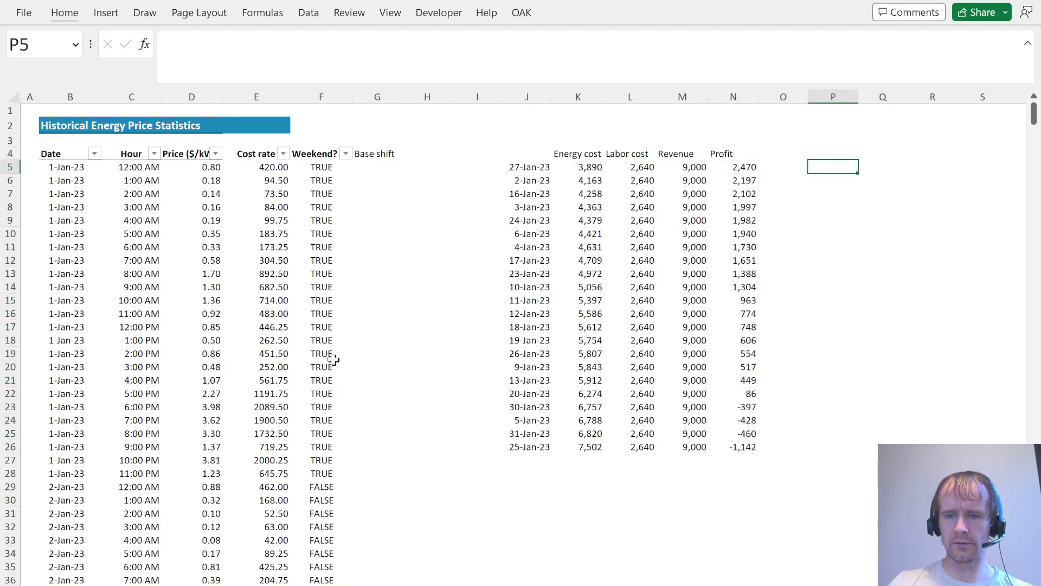
type("=counti")
key("Tab")
key("Left")
key("Left")
key("ctrl+shift+Down")
type(",\"<0")
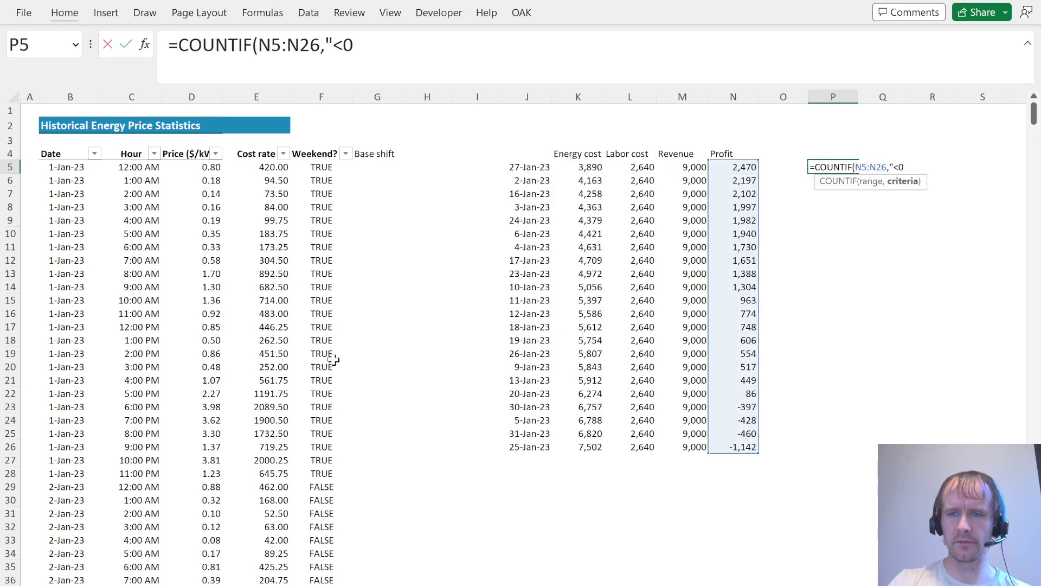
type("\")")
key("Return")
Switch to the FlexiQuiz page in the browser and answer question 7, days operated with losses, with 4.
key("alt+Tab")
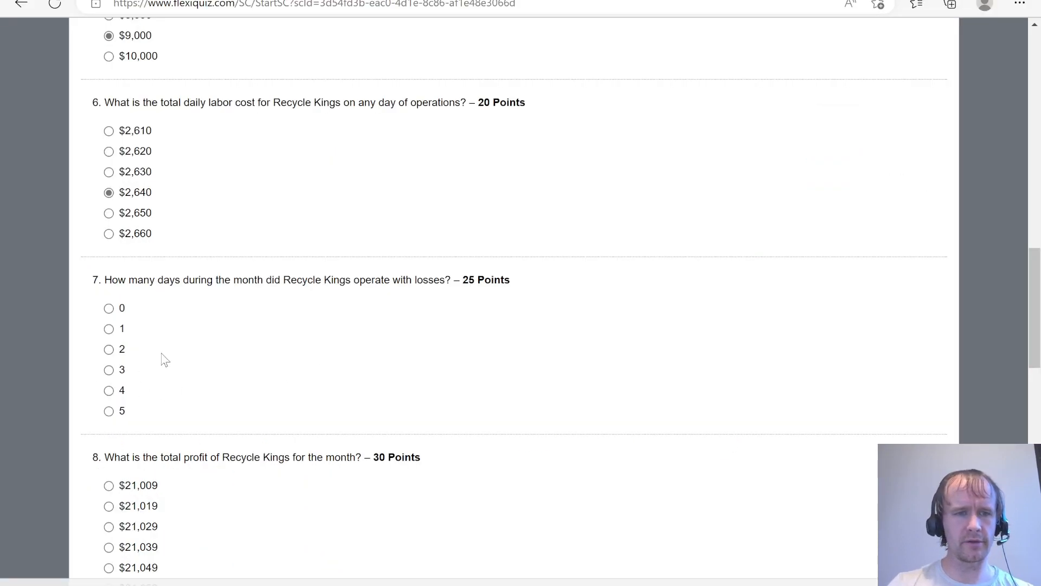
scroll(53, 396, "down", 3)
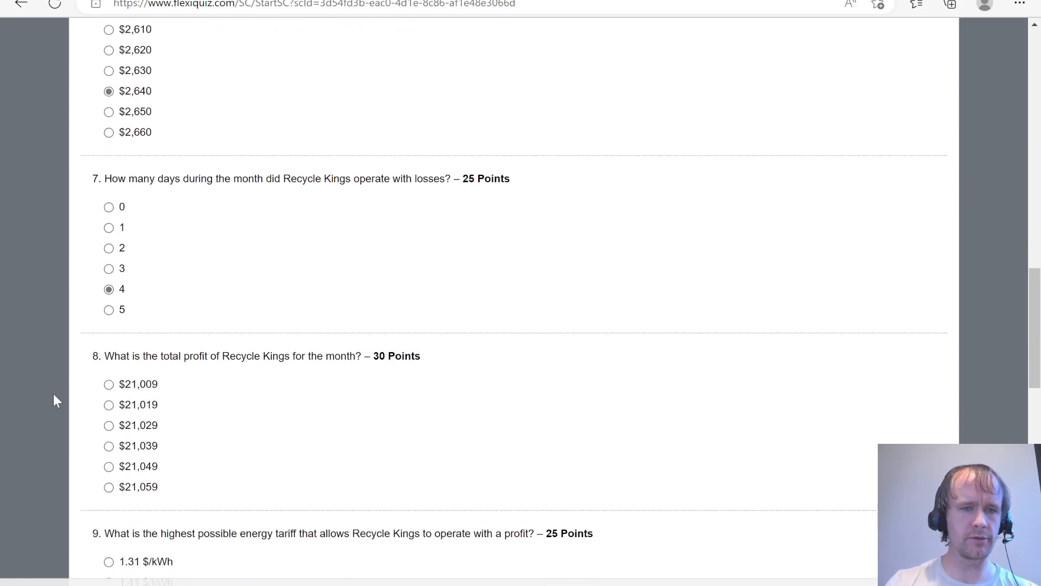
Switch back to Excel, select the profit values N5:N26 and format them with thousands separators and no decimals.
key("alt+Tab")
key("Left")
key("Left")
key("ctrl+shift+Down")
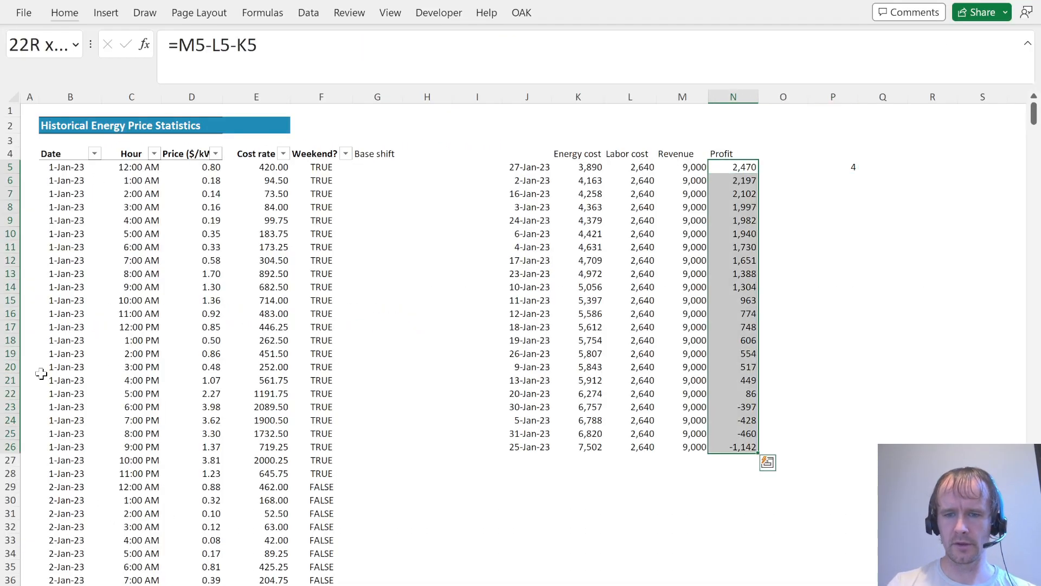
key("ctrl+shift+1")
key("alt+h")
key("9")
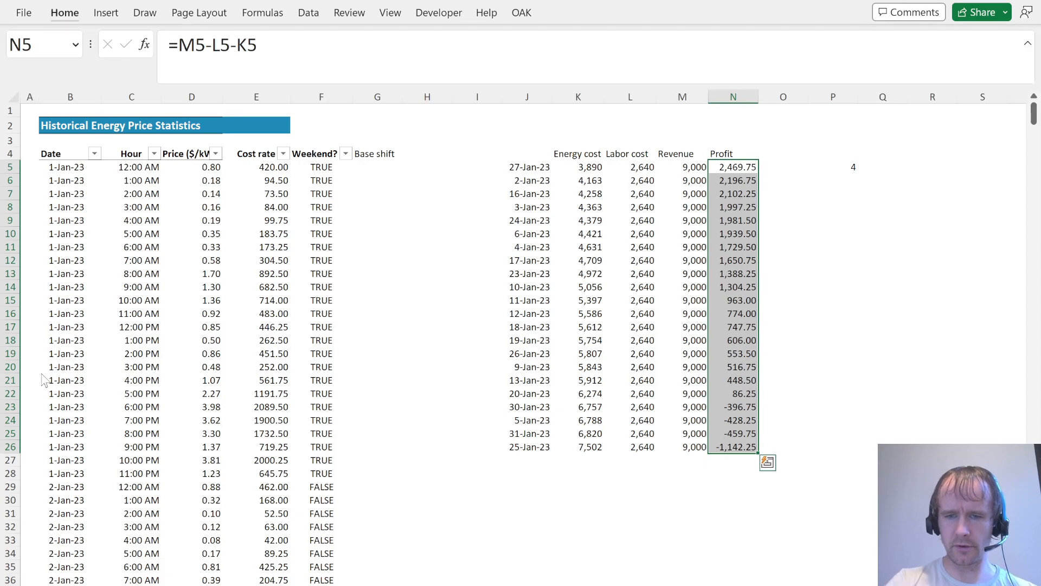
key("alt+h")
key("9")
Switch to the quiz and answer question 8, total monthly profit, with $21,029.
key("alt+Tab")
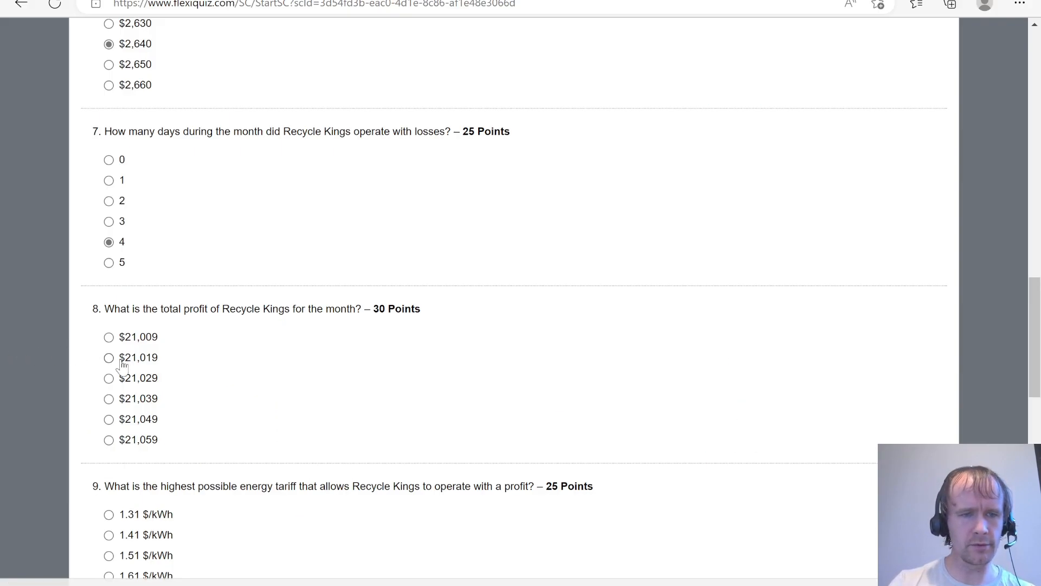
scroll(77, 446, "down", 2)
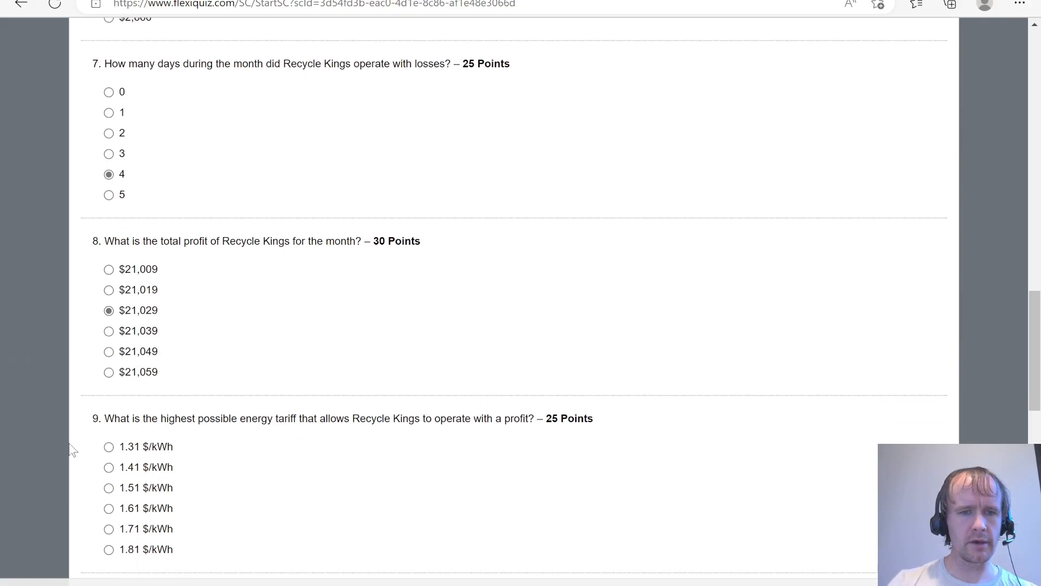
scroll(78, 446, "down", 1)
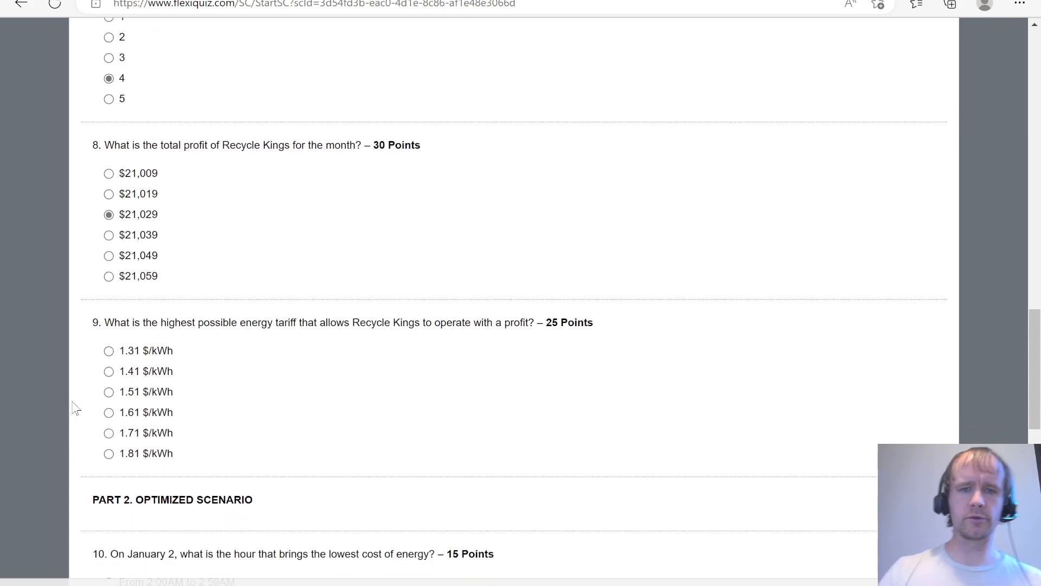
Switch back to Excel and examine how the cost rate formula in E5 uses the price and the Assumptions sheet.
key("alt+Tab")
key("Left")
key("Left")
key("Left")
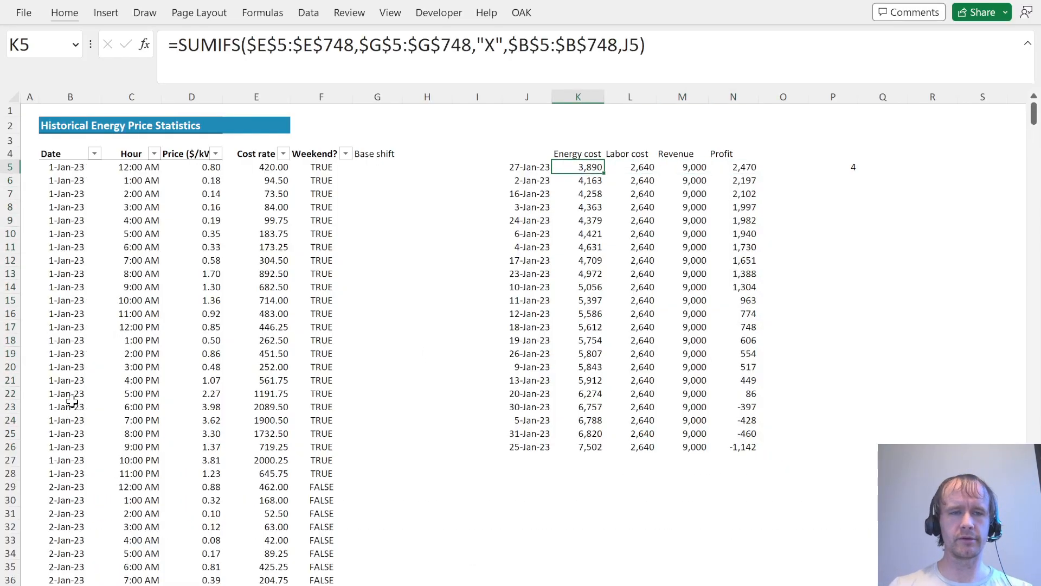
key("Left")
key("ctrl+Left")
key("ctrl+Left")
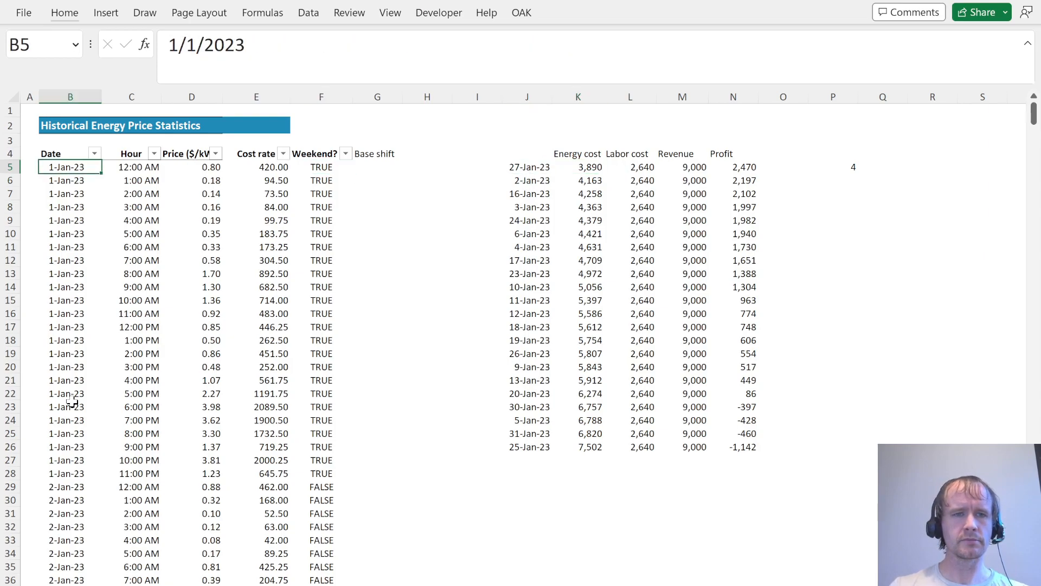
key("Right")
key("Right")
key("Right")
left_click(375, 61)
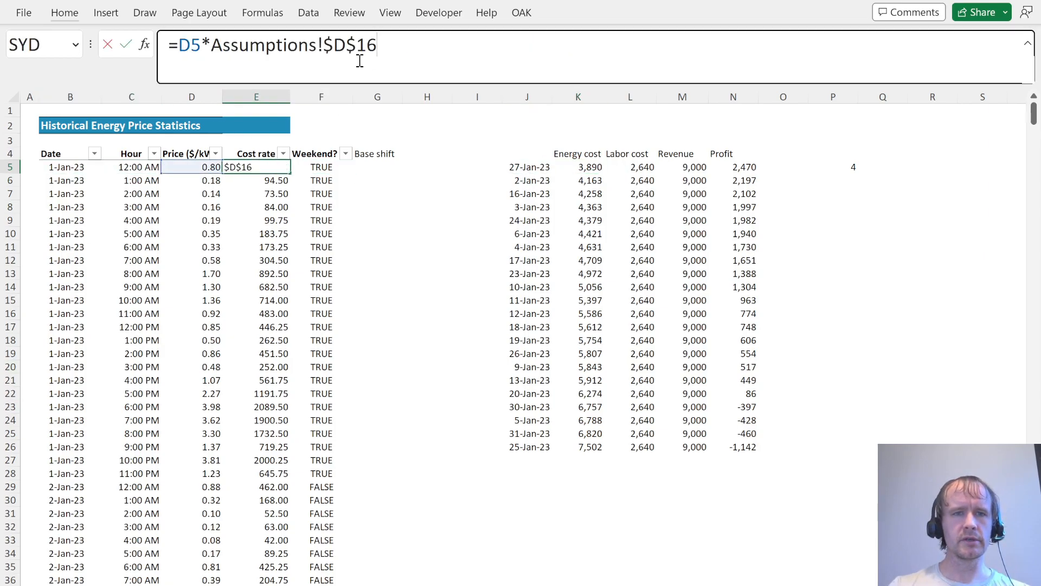
left_click_drag(204, 45, 523, 147)
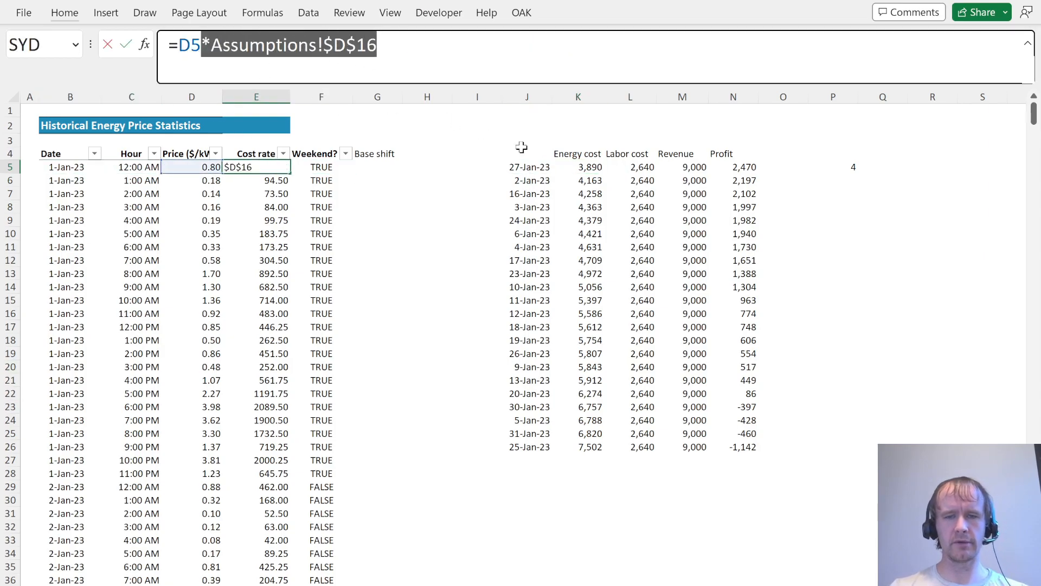
key("Escape")
Calculate revenue minus labor cost in L29, below the daily table, with =M26-L26.
left_click(649, 487)
type("=")
key("Right")
key("Up")
key("Up")
key("Up")
key("Up")
key("Down")
type("-")
key("Up")
key("Up")
key("Up")
key("ctrl+Return")
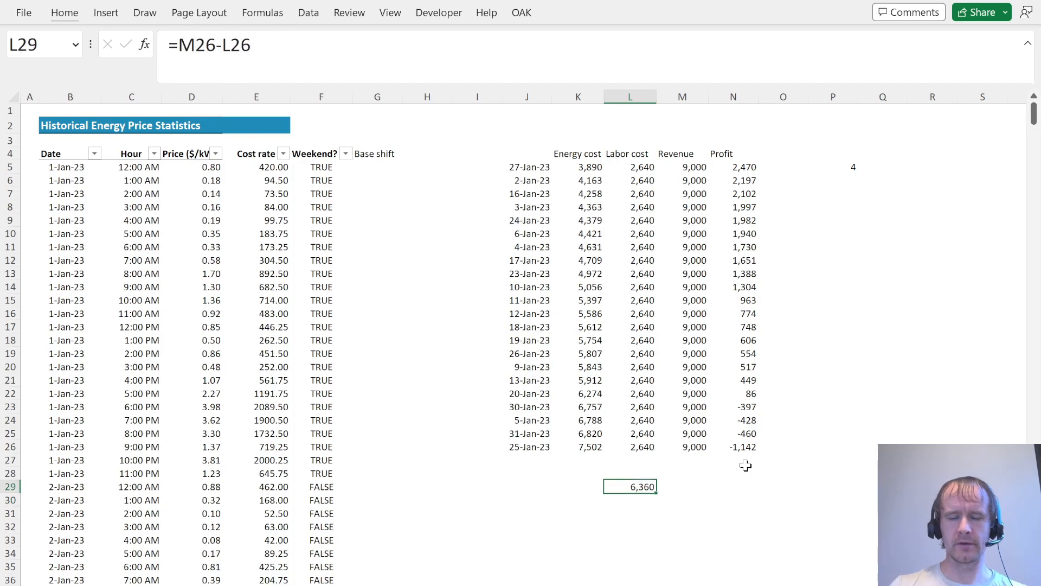
Divide the amount in L29 by the energy use rate in K29 with =L29/Assumptions!D16.
key("Left")
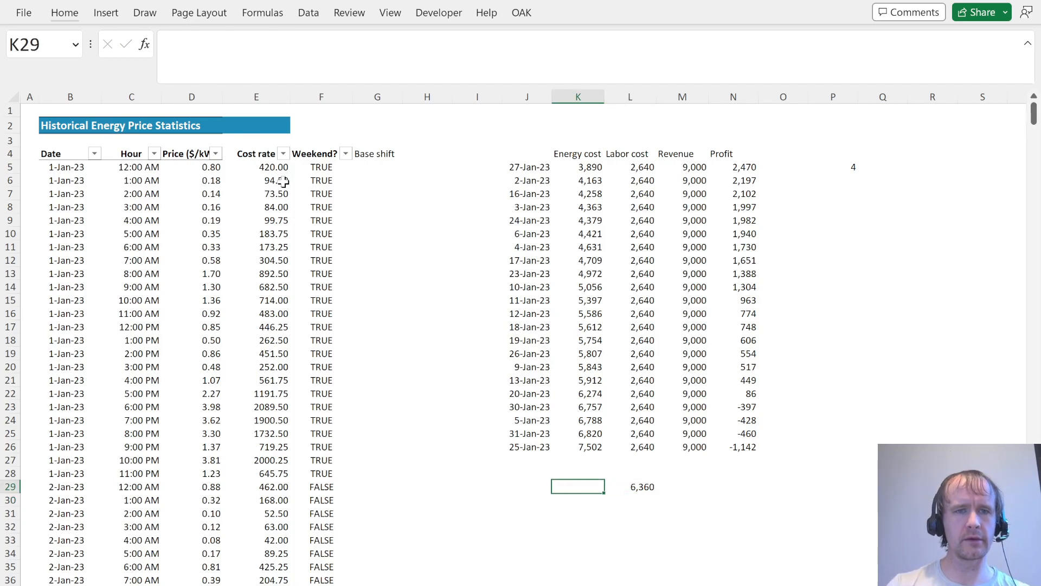
type("=")
key("Right")
type("/")
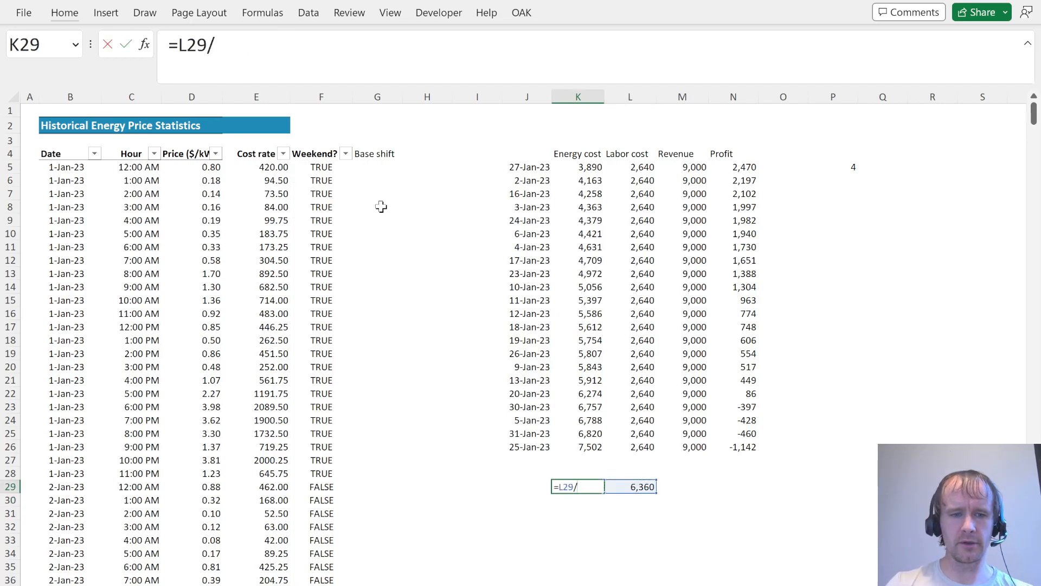
key("ctrl+Page_Up")
left_click(336, 326)
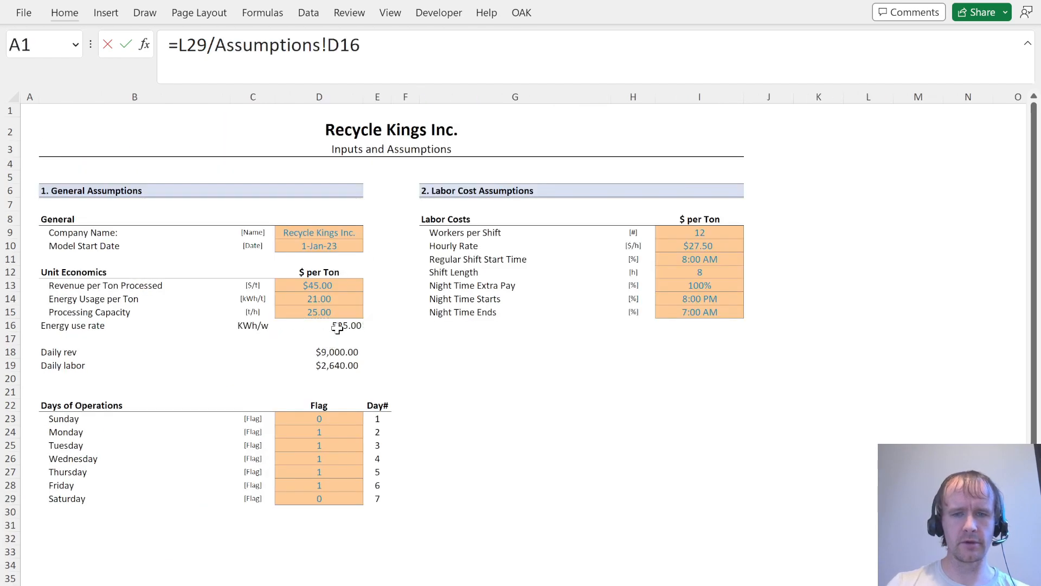
key("Return")
key("Up")
Examine the energy use rate on the Assumptions sheet and the cost rate formula in E5 to verify the tariff calculation.
key("ctrl+Page_Up")
key("Up")
key("Up")
key("Up")
key("F2")
key("Escape")
key("ctrl+Page_Down")
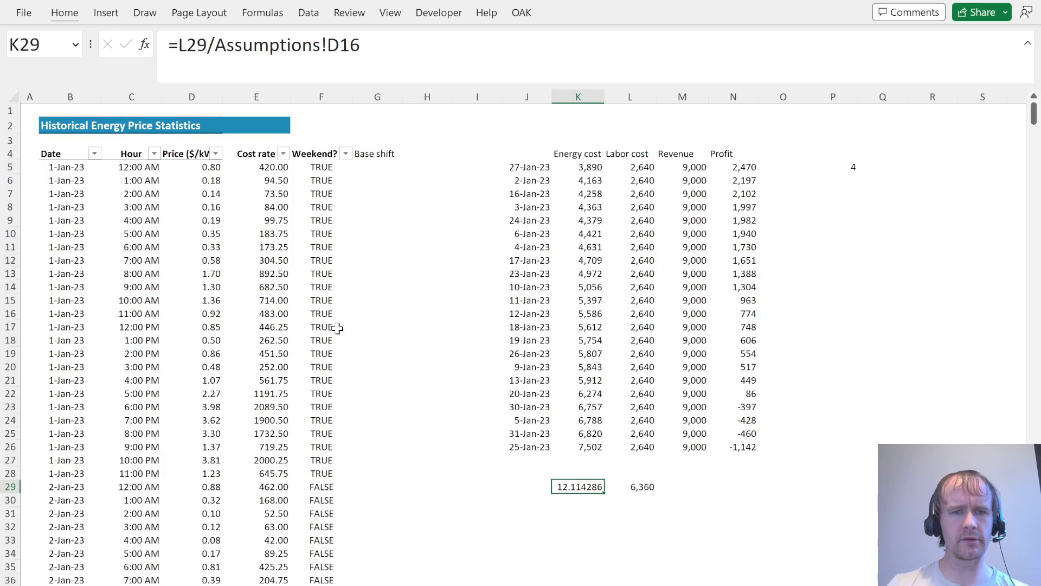
left_click(245, 165)
left_click(323, 50)
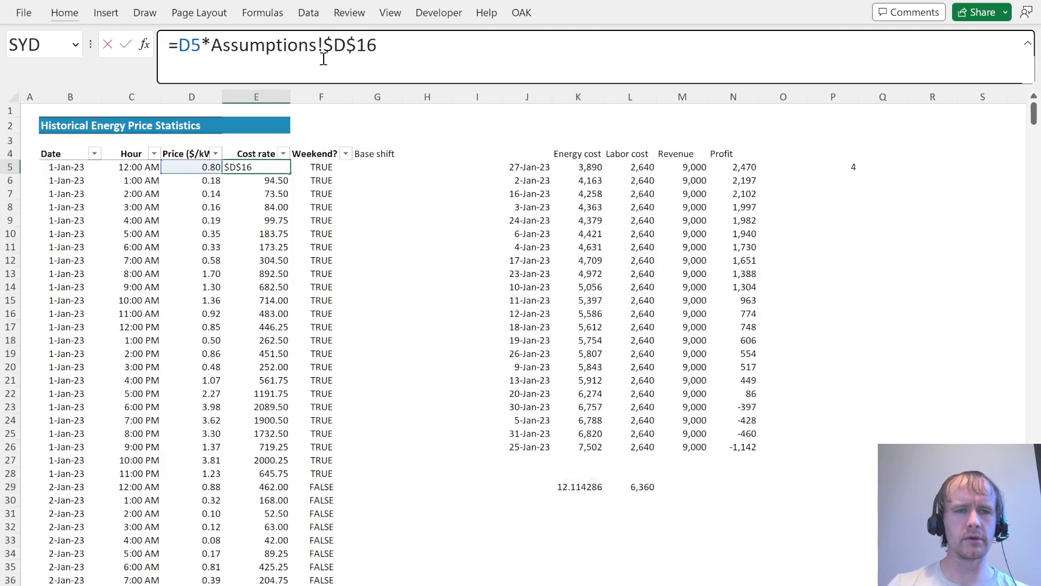
key("Escape")
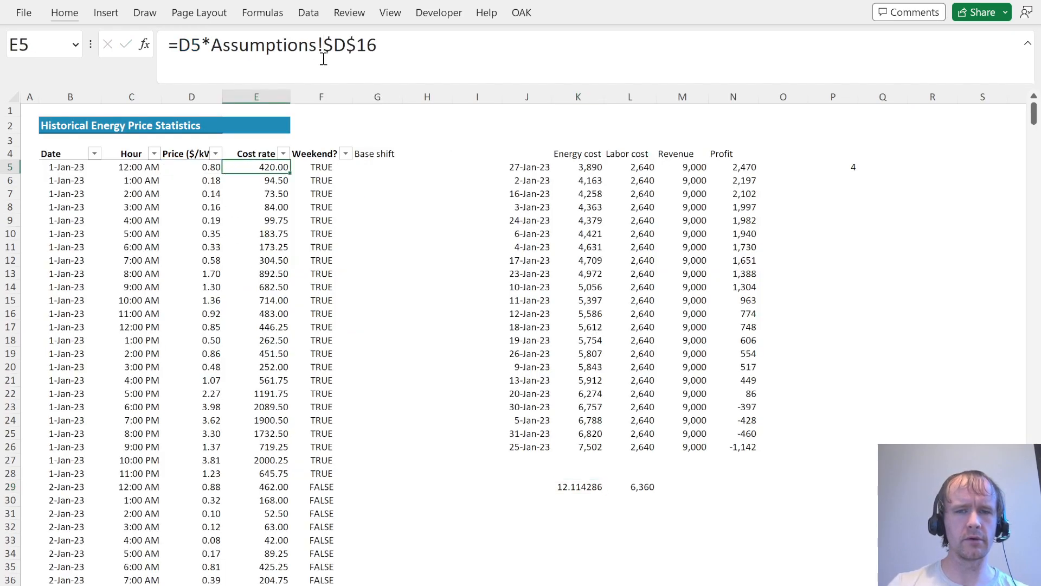
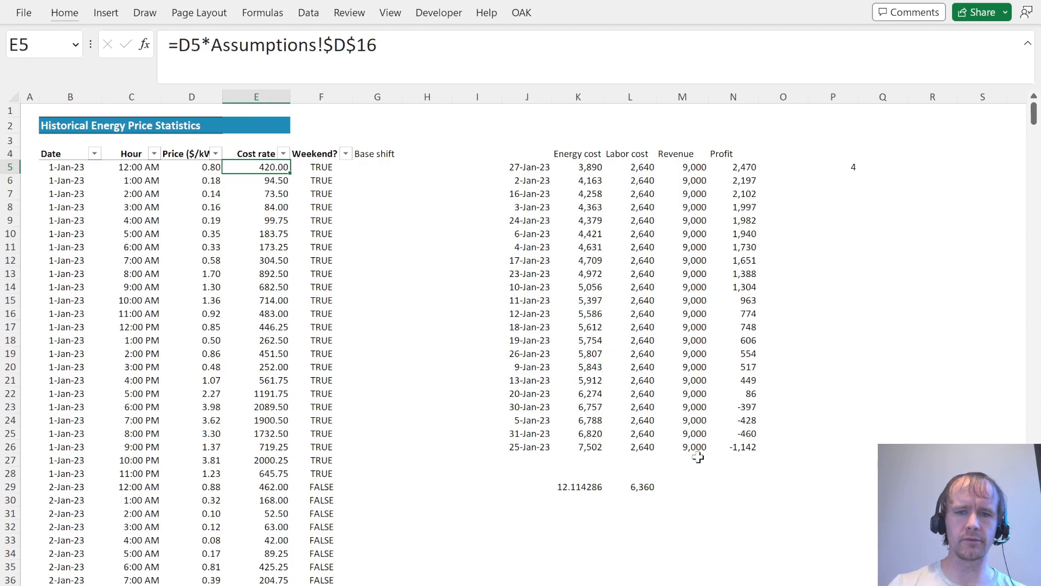
Extend the K29 formula to =L29/Assumptions!D16/8 and format the result as a number with two decimals.
left_click(588, 488)
left_click(395, 62)
type("/8")
key("Return")
key("Up")
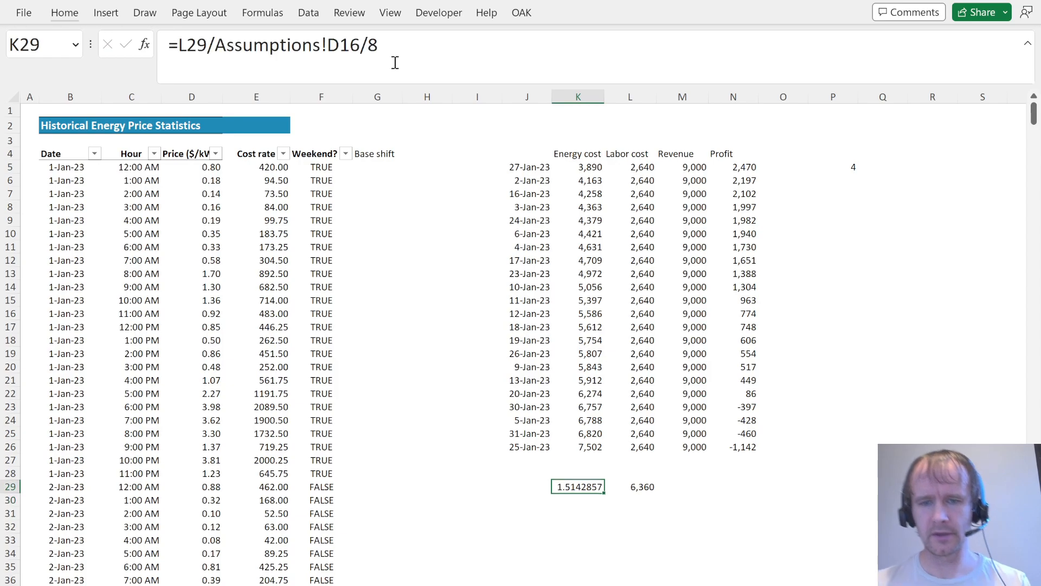
key("ctrl+shift+1")
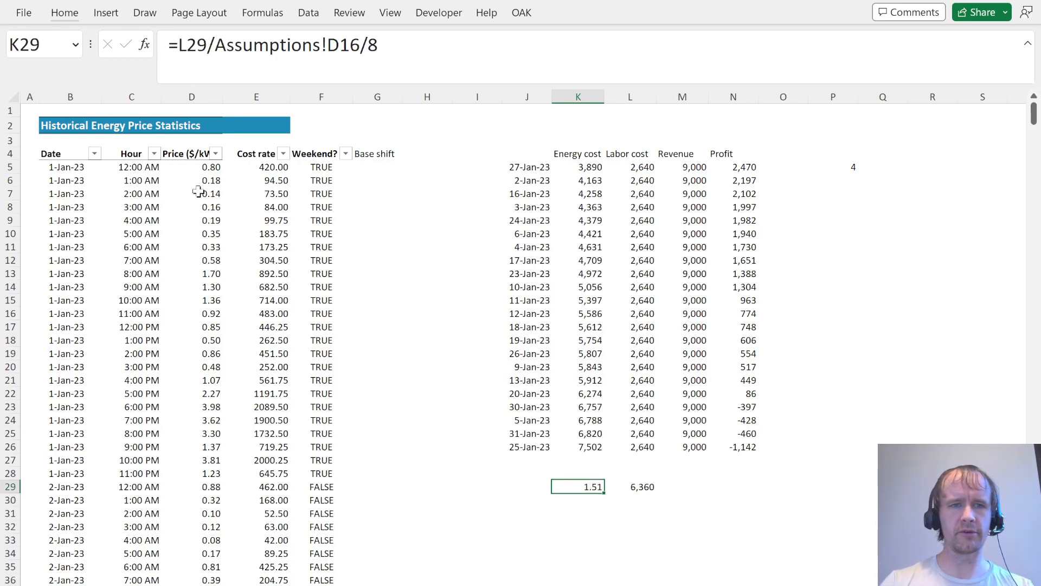
Test a price of 1.51 in the 2-Jan-23 base shift cells D37:D44, check that day's profit, and undo the test.
left_click(209, 169)
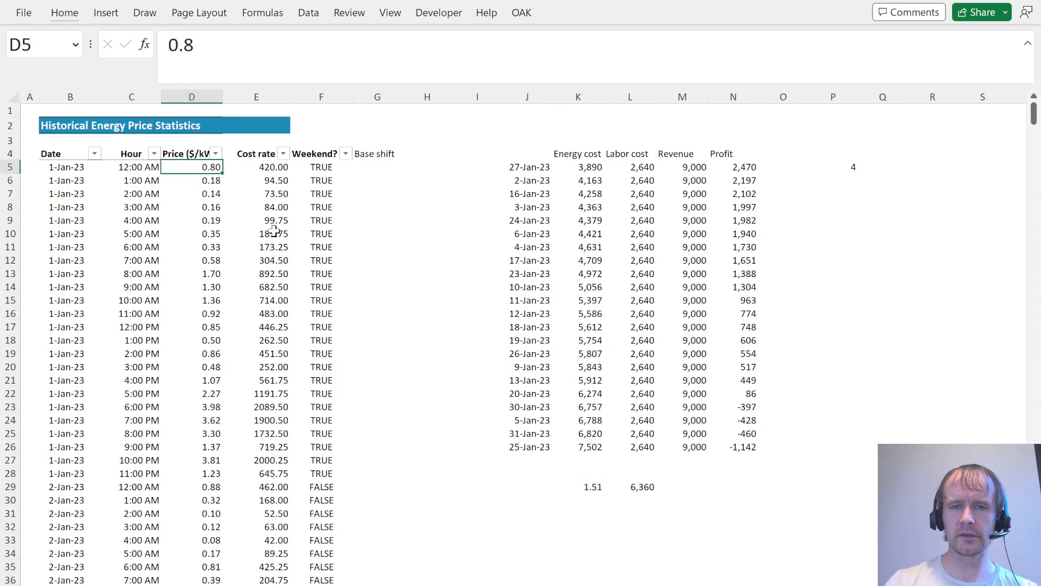
key("Down")
key("Down")
key("Down")
key("Down")
key("Down")
key("Down")
key("Down")
key("Down")
key("Down")
key("Down")
key("Down")
key("Down")
key("Down")
key("Down")
key("Down")
key("Down")
key("Down")
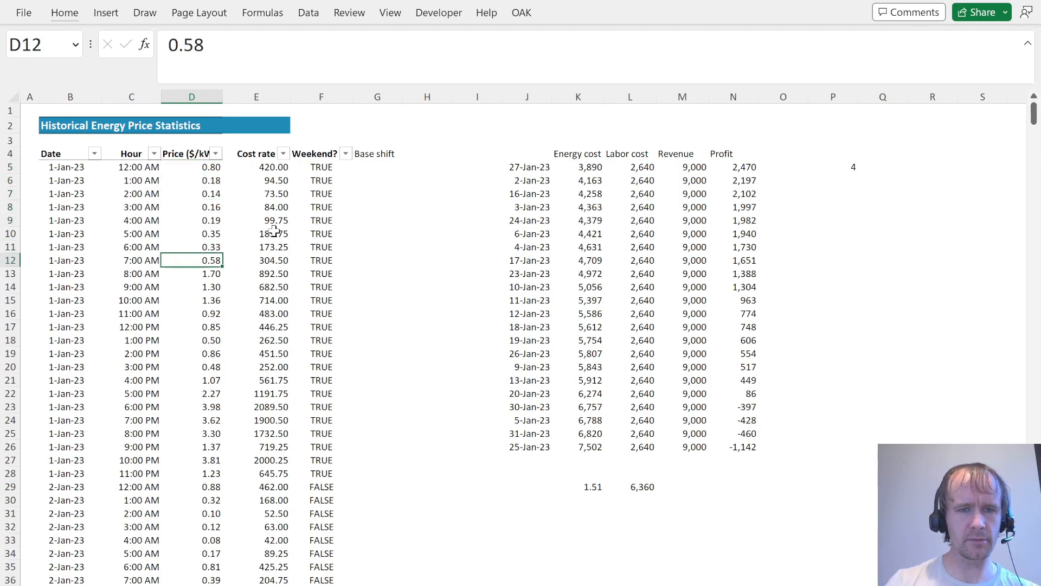
key("Right")
key("Right")
key("Right")
key("ctrl+Down")
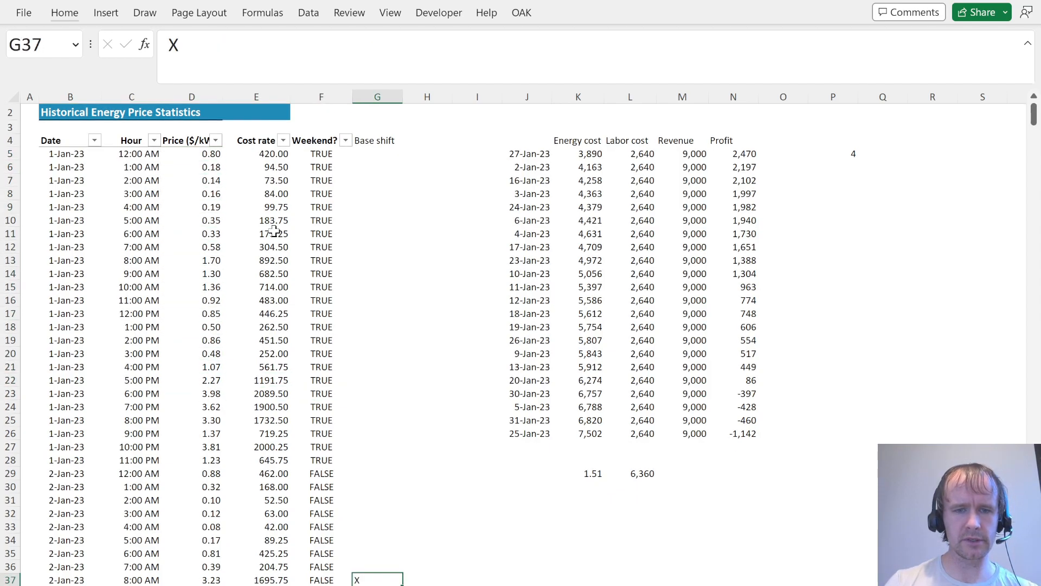
key("Left")
key("Left")
key("Left")
key("shift+Down")
key("shift+Down")
key("shift+Down")
key("shift+Down")
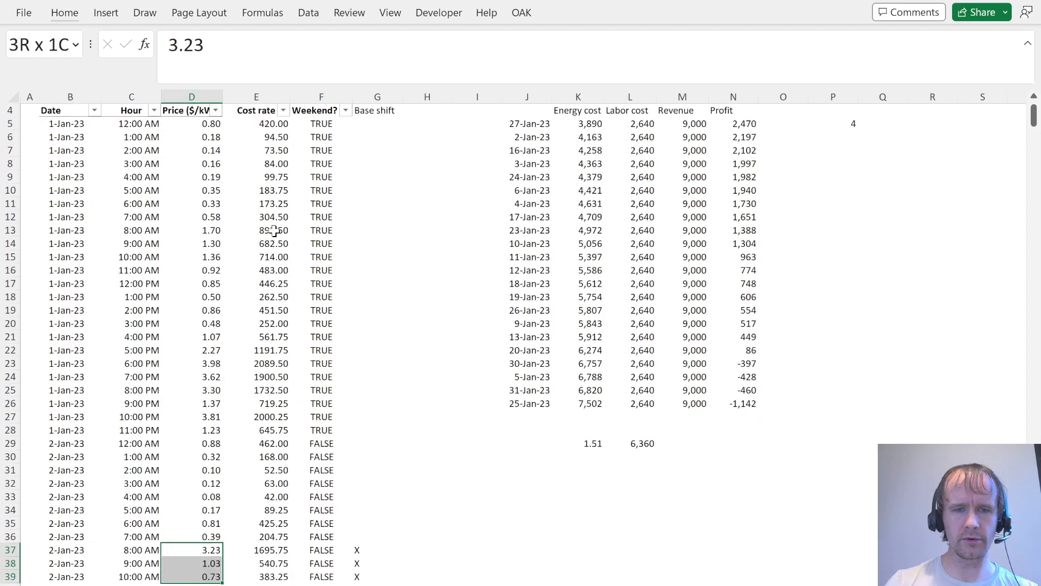
key("shift+Down")
key("shift+Down")
key("shift+Down")
key("shift+Down")
key("shift+Down")
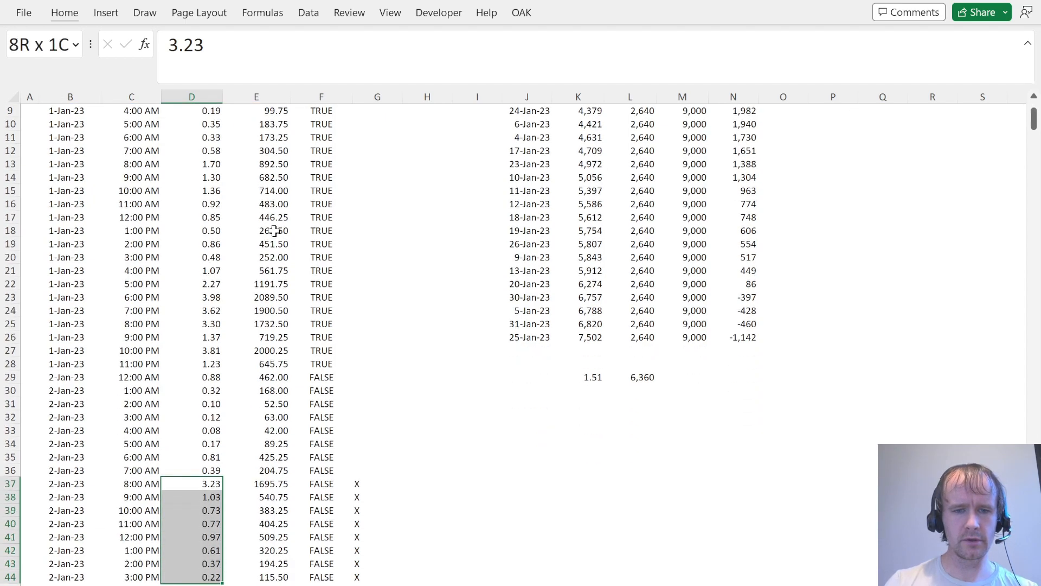
key("shift+Up")
key("shift+Up")
type("1.51")
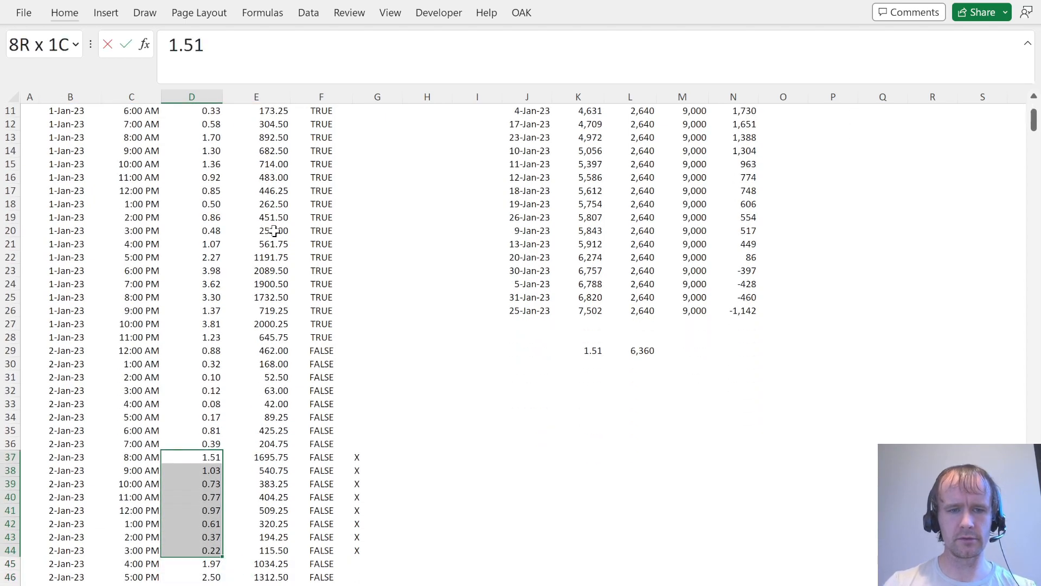
key("ctrl+Return")
scroll(591, 144, "up", 4)
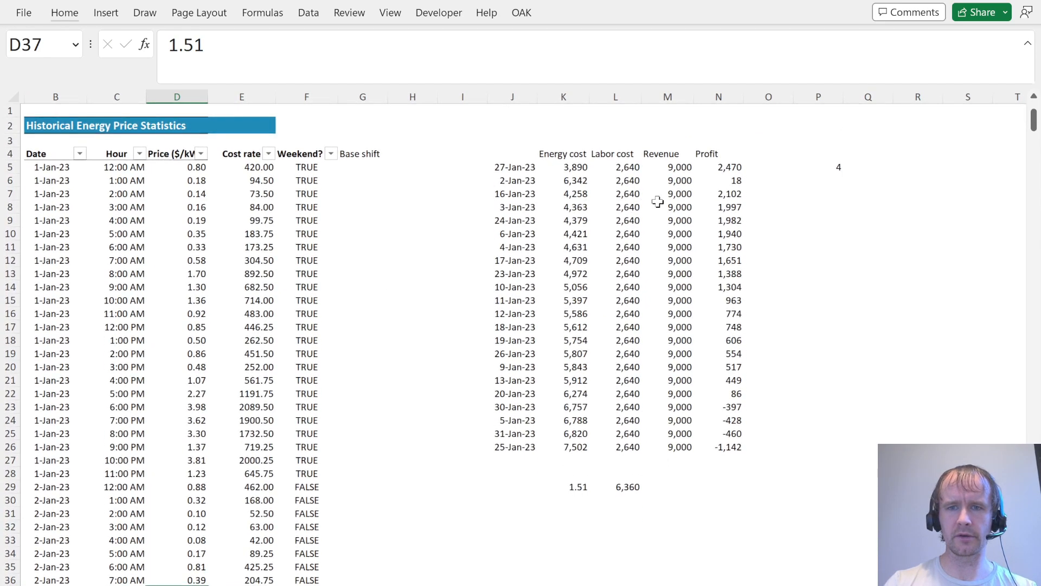
scroll(598, 296, "down", 6)
key("ctrl+z")
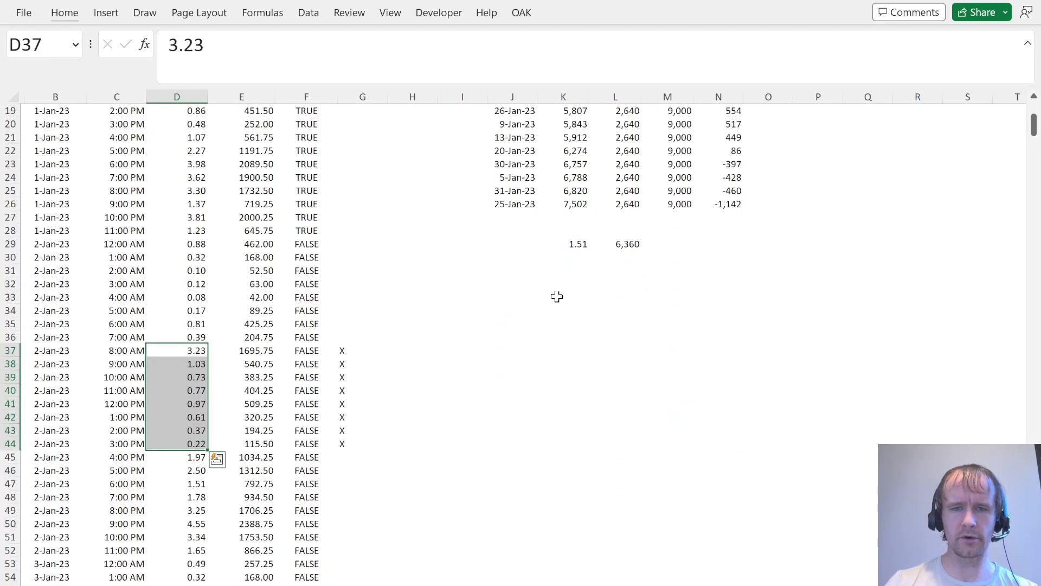
Try to paste the tariff from K29 into the base shift prices D37:D44, and undo the paste.
left_click(577, 244)
key("ctrl+c")
left_click(181, 350)
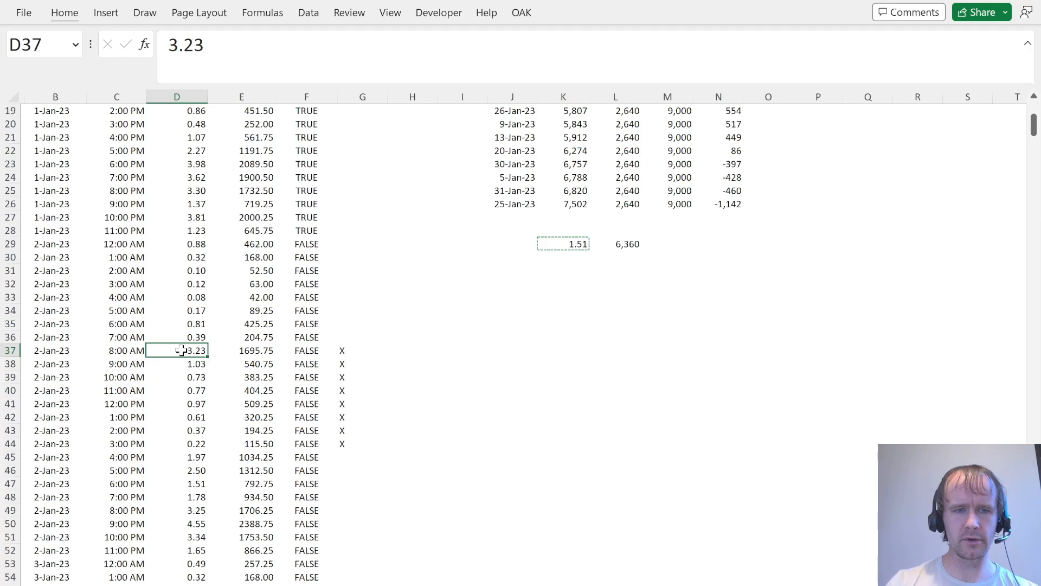
key("shift+Down")
key("shift+Down")
key("shift+Down")
key("shift+Down")
key("shift+Down")
key("shift+Down")
key("shift+Down")
key("ctrl+v")
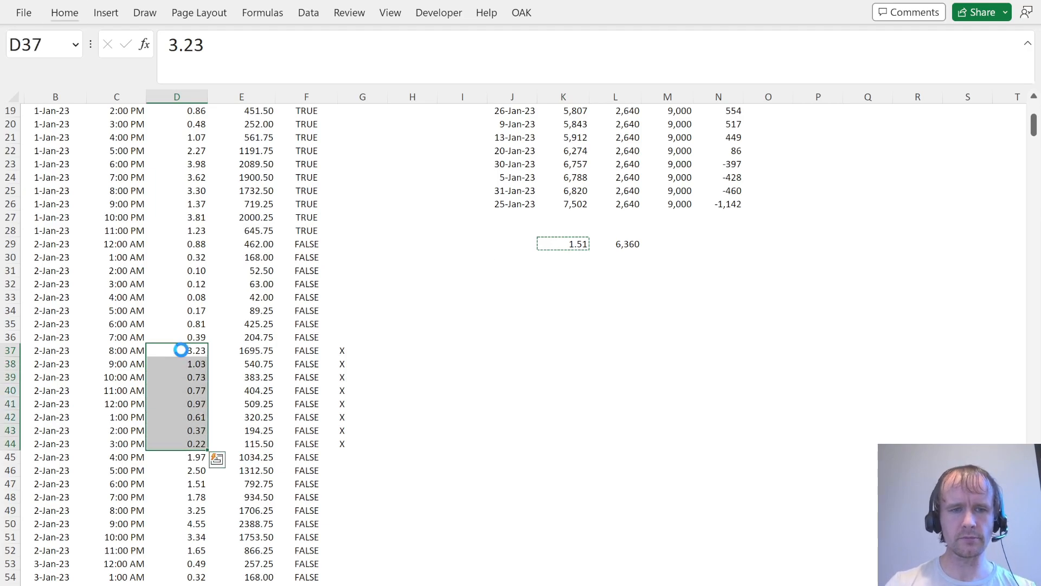
key("ctrl+shift+Up")
key("ctrl+shift+Up")
key("ctrl+shift+Up")
key("ctrl+z")
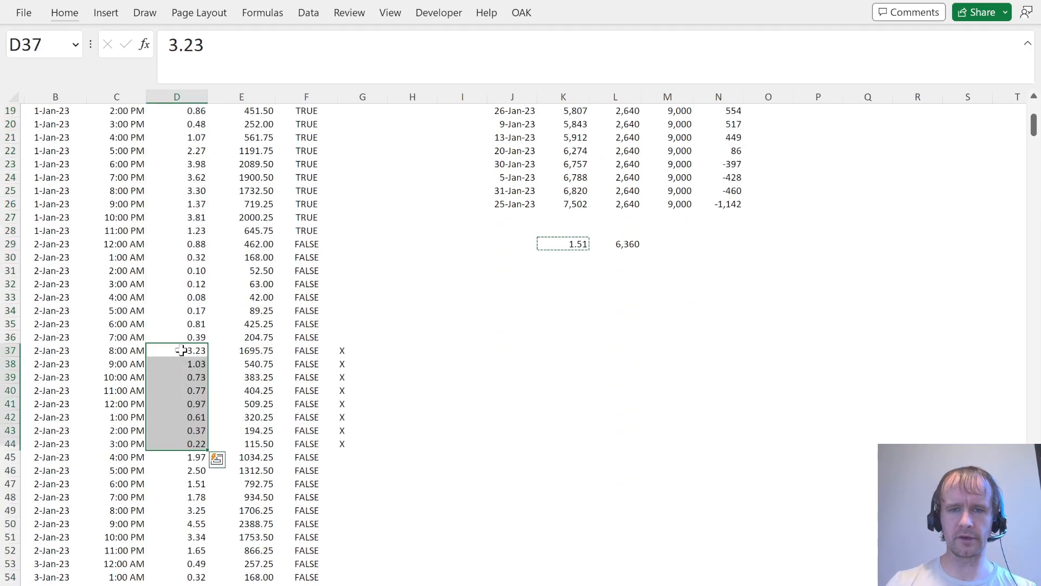
key("Up")
key("Right")
key("Up")
key("Right")
key("Up")
key("Right")
key("Up")
key("Right")
key("Up")
key("Right")
key("Up")
key("Right")
Switch to the quiz, answer question 9 on the highest profitable energy tariff with 1.51 $/kWh, and read question 10.
key("alt+Tab")
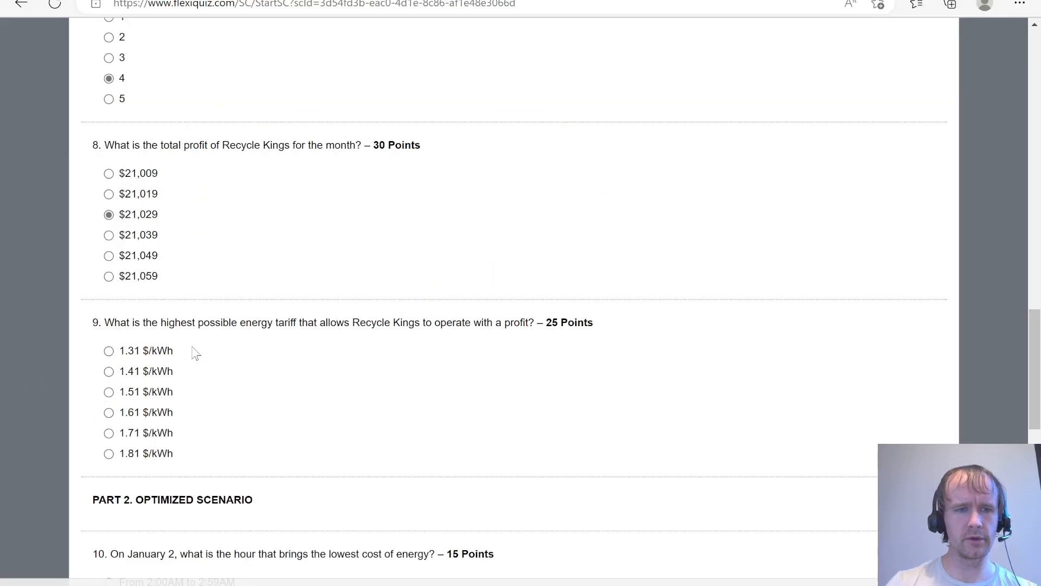
scroll(48, 448, "down", 5)
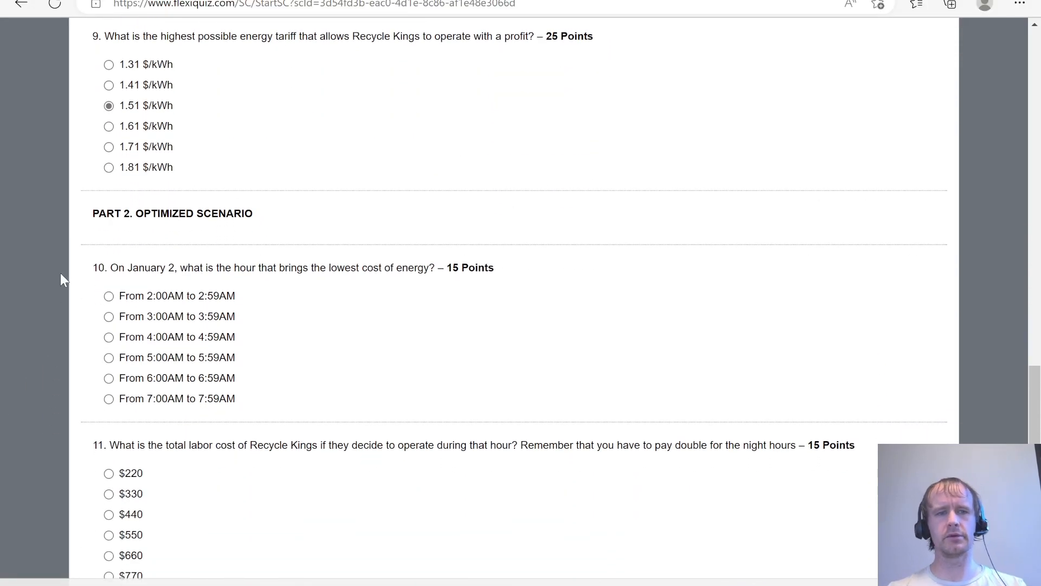
scroll(60, 274, "down", 1)
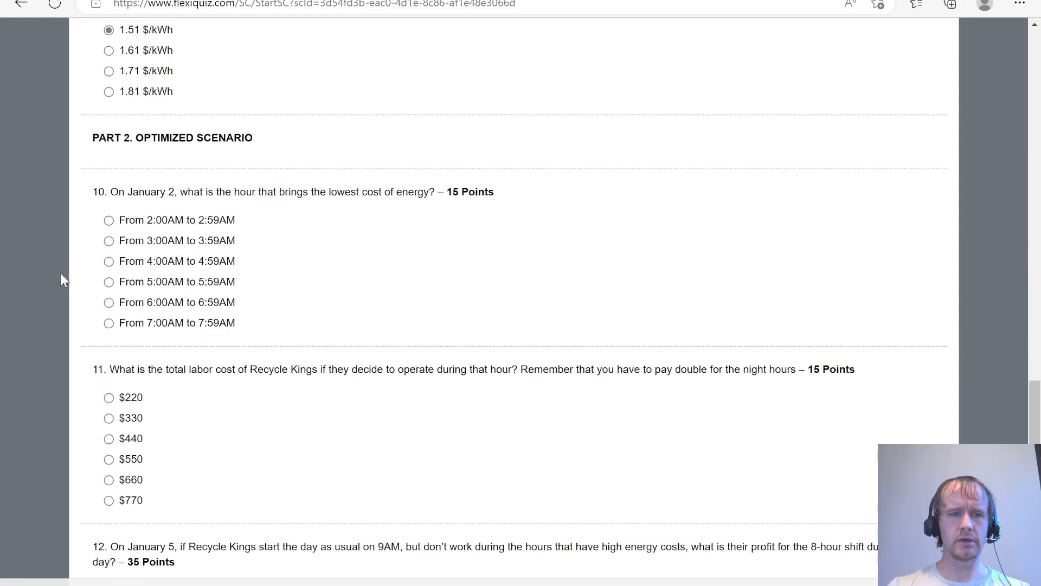
Switch back to Excel and filter the Date column of the price table to January 2, 2023 only.
key("alt+Tab")
key("Left")
key("Left")
key("ctrl+Home")
key("Right")
key("Down")
key("Down")
key("Down")
key("Right")
key("Left")
key("alt+Down")
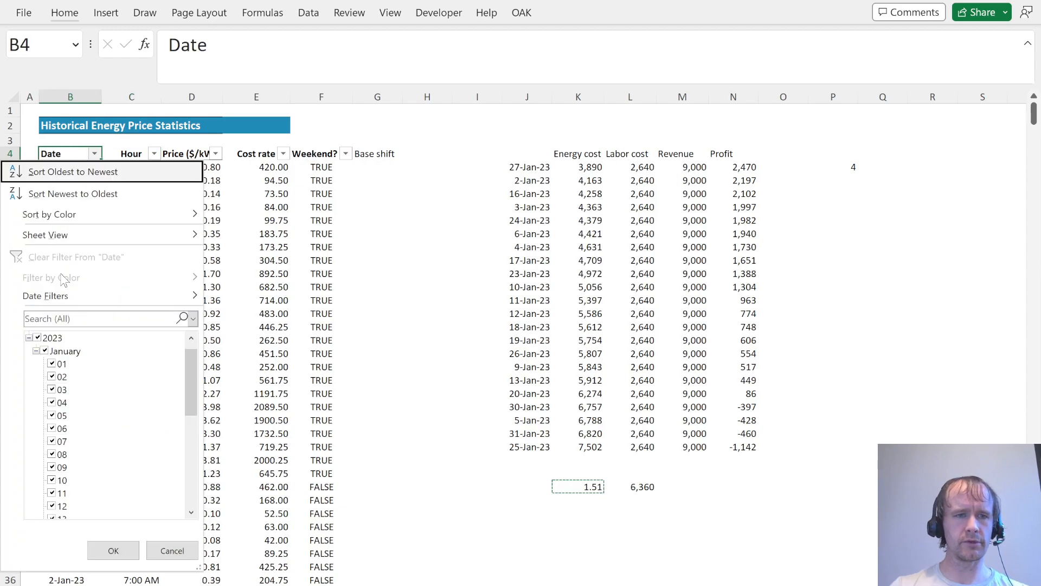
key("Down")
key("Escape")
key("Tab")
key("space")
key("Down")
key("Down")
key("Down")
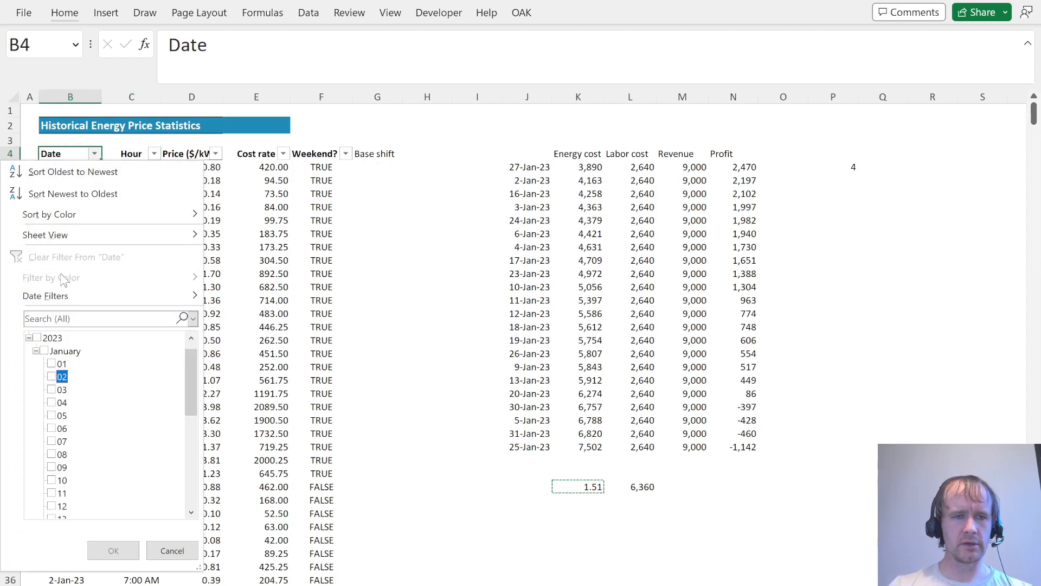
key("space")
key("Return")
Filter the Price ($/kWh) column to its lowest value, 0.08, and select the hour of the remaining row.
key("Right")
key("Right")
key("Right")
key("Left")
key("alt+Down")
key("Down")
key("Down")
key("Tab")
key("space")
key("Down")
key("space")
key("Return")
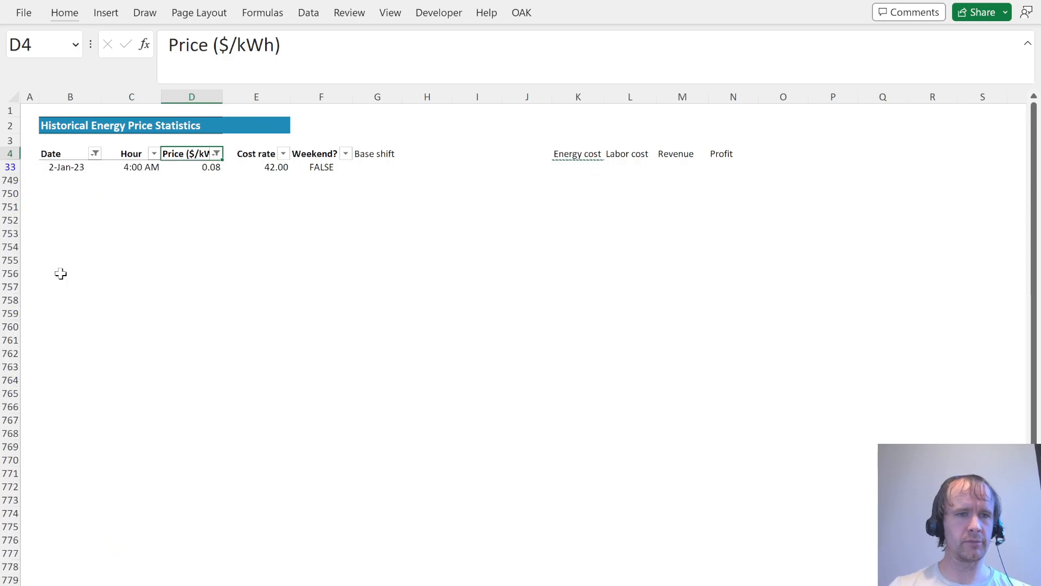
key("Down")
key("Left")
Switch to the quiz, answer question 10 with From 4:00AM to 4:59AM, and bring question 11 into view.
key("alt+Tab")
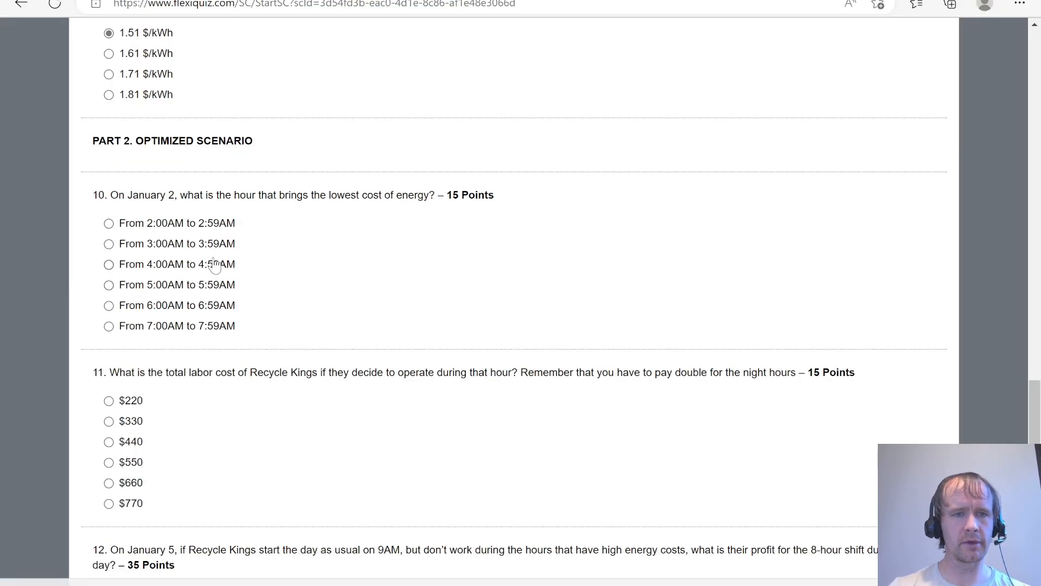
left_click(147, 269)
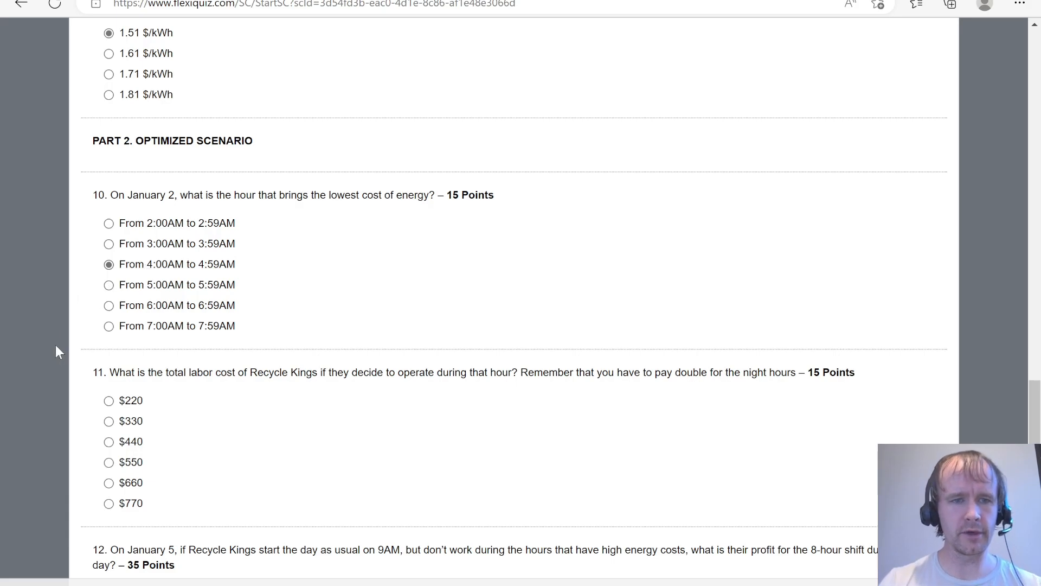
scroll(56, 346, "down", 2)
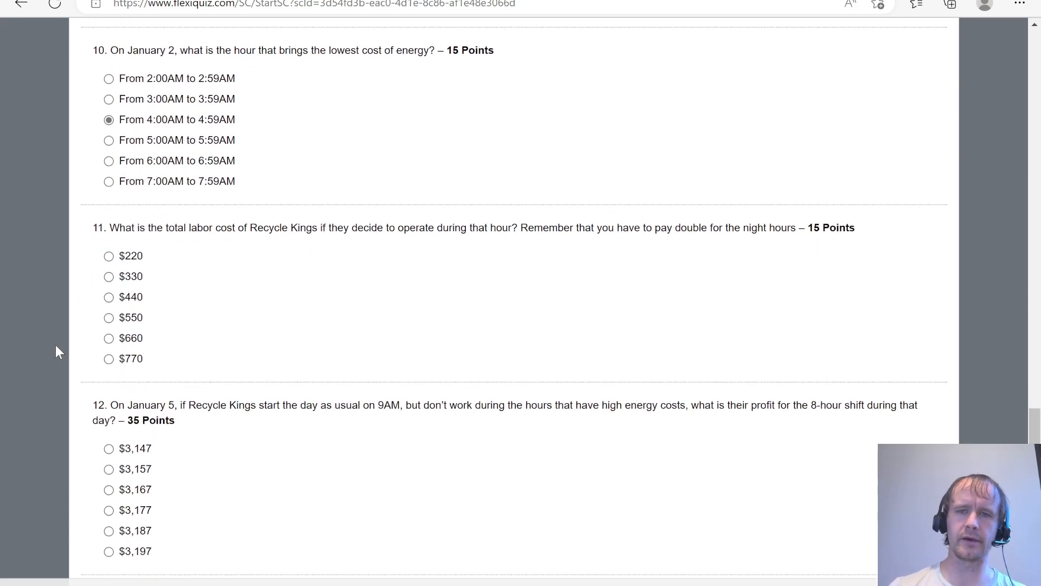
Switch to the Excel Assumptions sheet, calculate the night-hour labor cost in J9 from workers per shift and hourly rate, and return to the quiz.
key("alt+Tab")
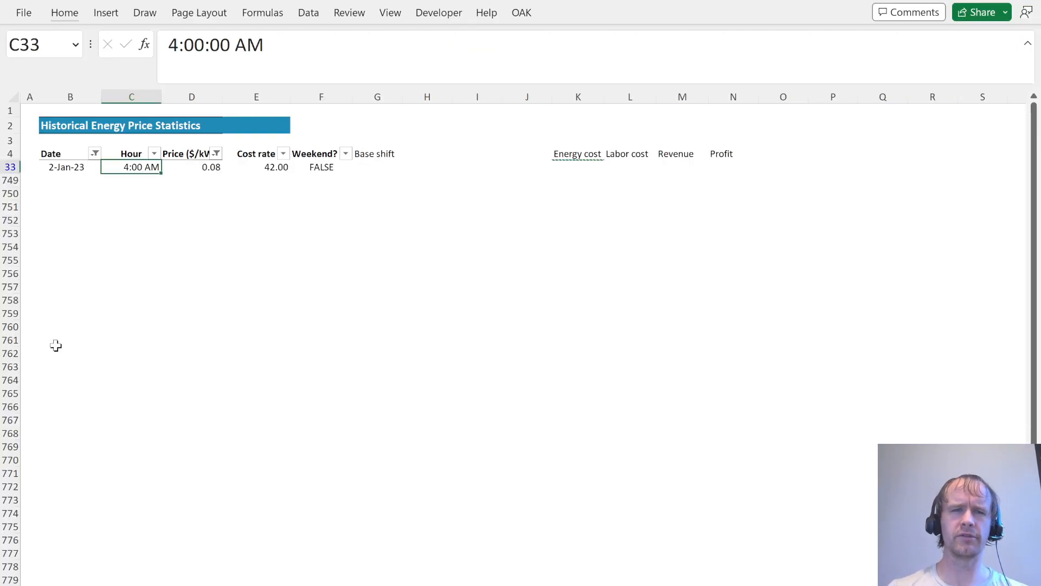
key("ctrl+Page_Up")
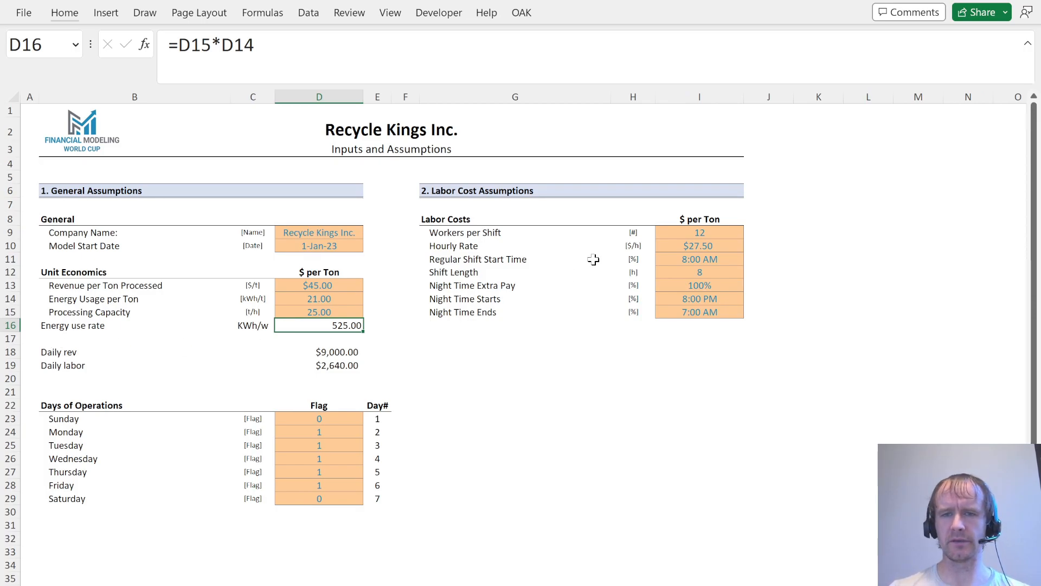
key("alt+Tab")
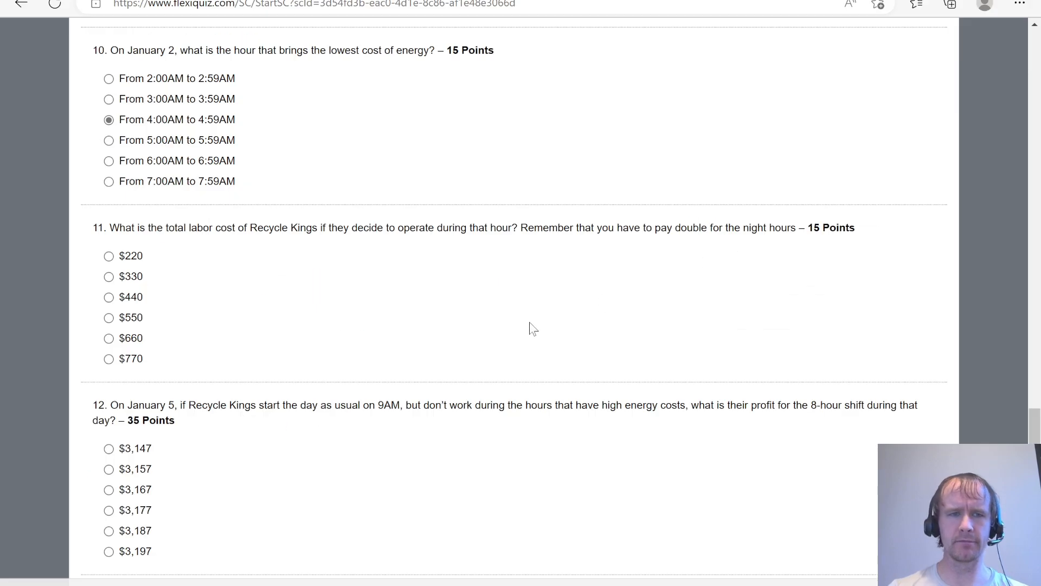
key("alt+Tab")
left_click(767, 226)
type("=")
key("Left")
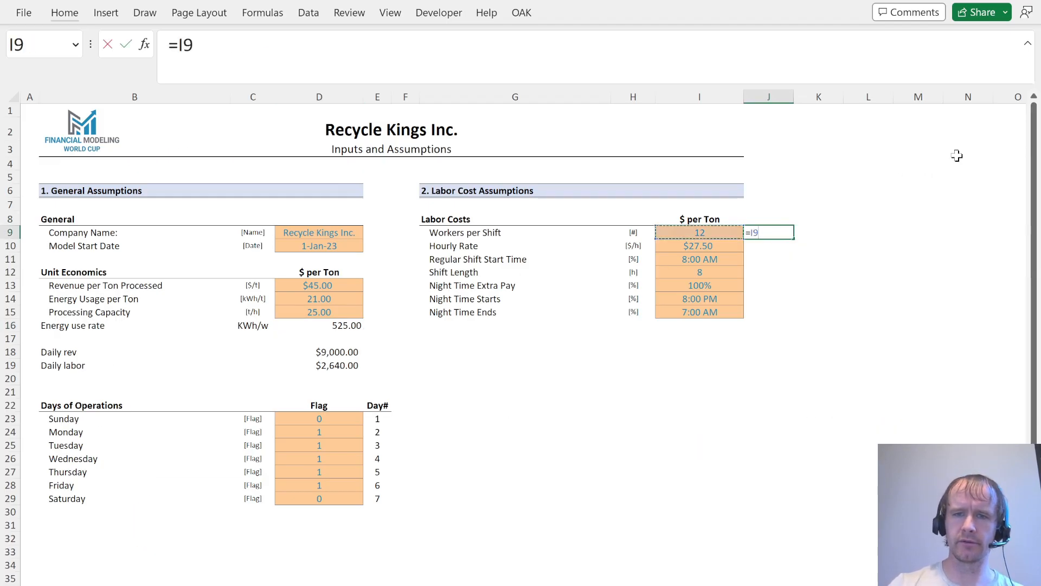
key("Left")
key("Down")
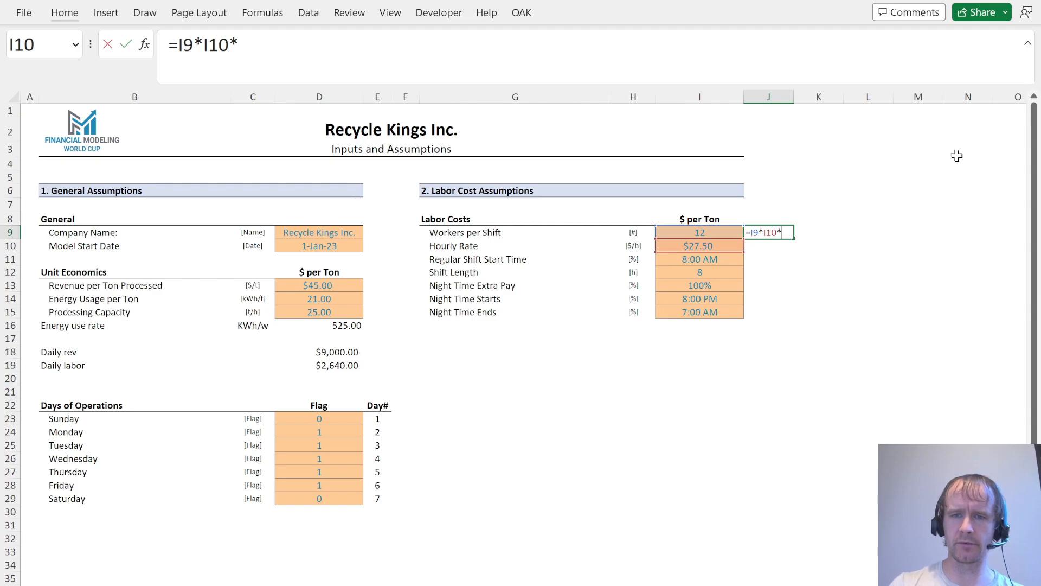
key("ctrl+Return")
key("alt+Tab")
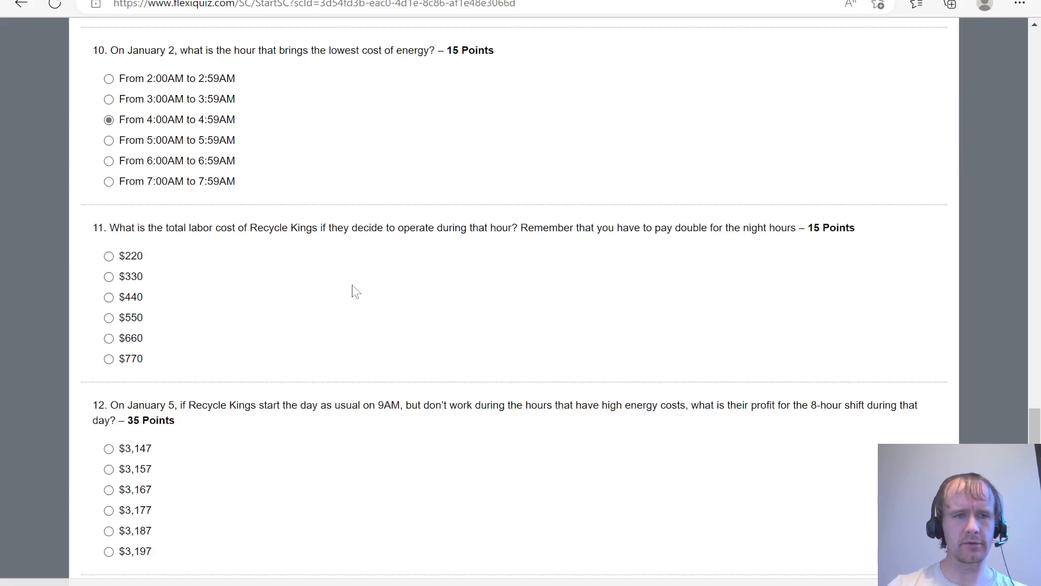
Answer quiz question 11 with $660 and read through questions 12 to 14.
scroll(61, 421, "down", 4)
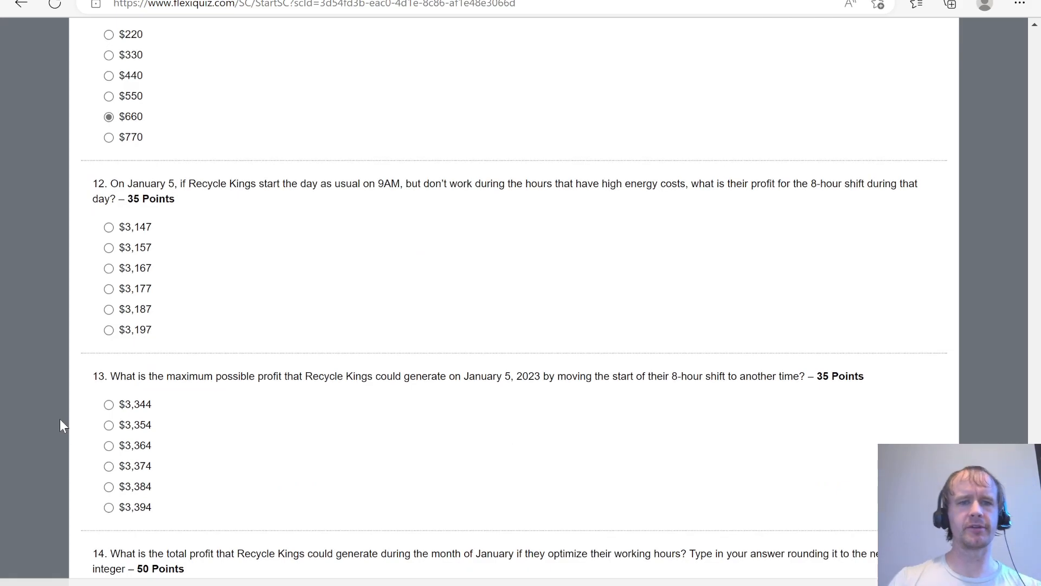
scroll(60, 426, "down", 3)
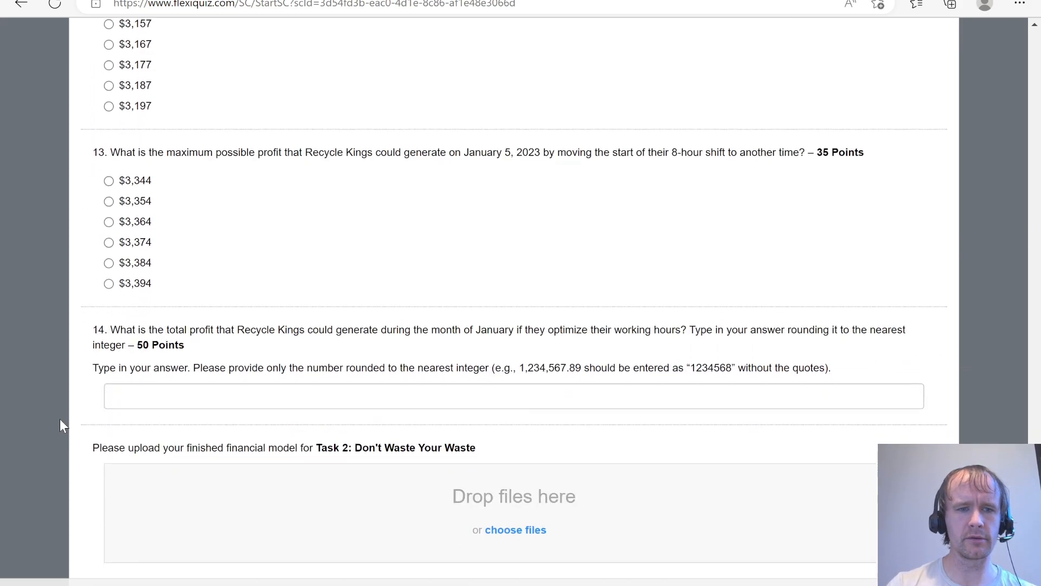
scroll(60, 420, "up", 1)
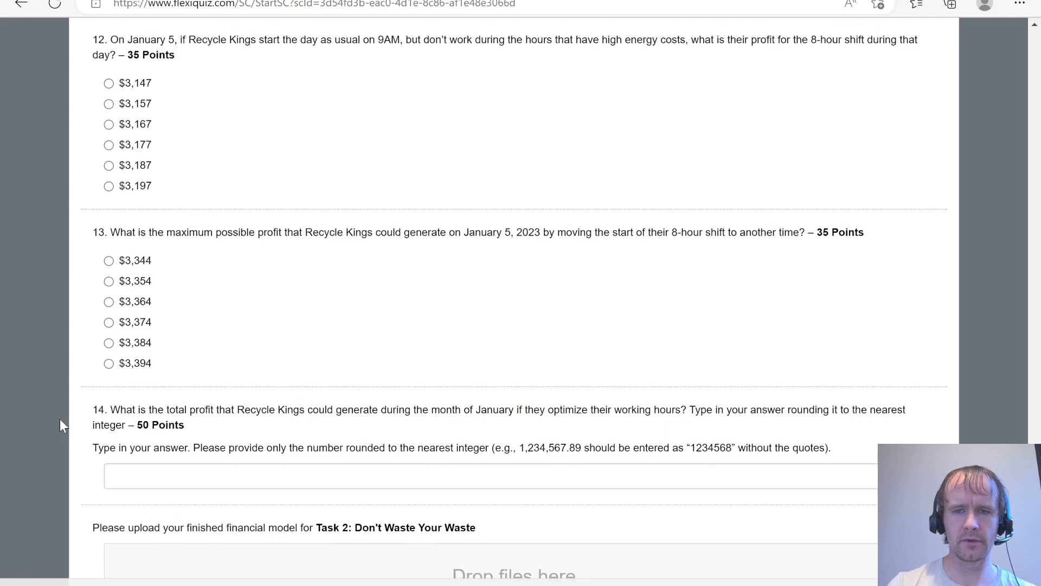
scroll(61, 421, "up", 4)
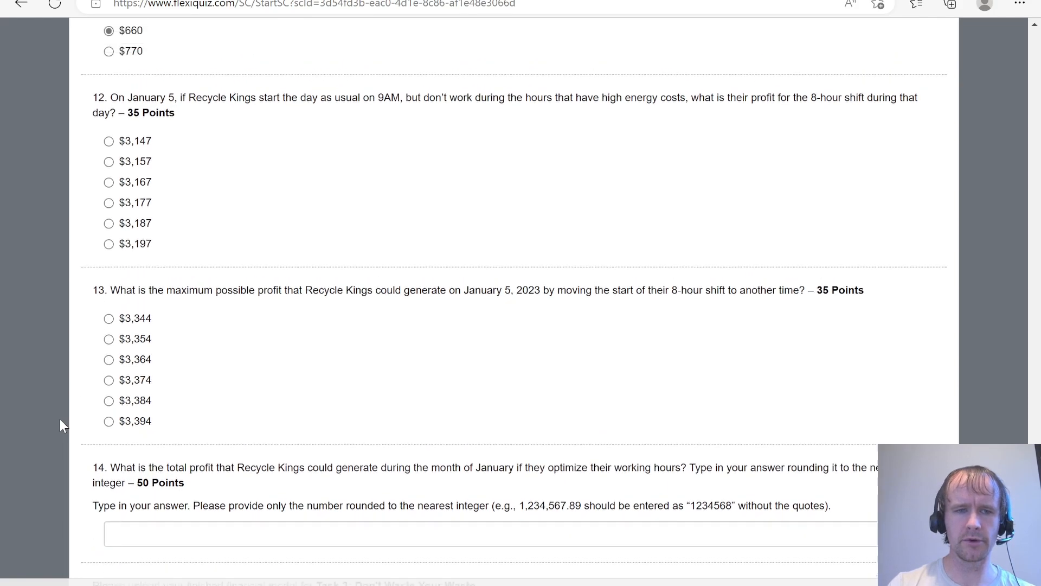
scroll(60, 424, "down", 1)
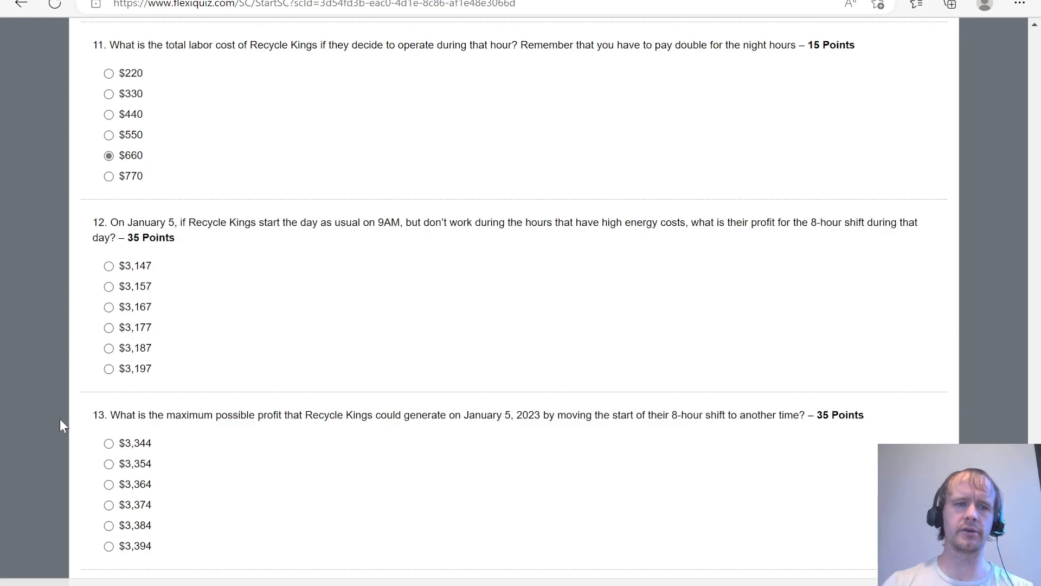
Switch back to the Excel price table and clear all of its filters.
key("alt+Tab")
key("ctrl+Page_Down")
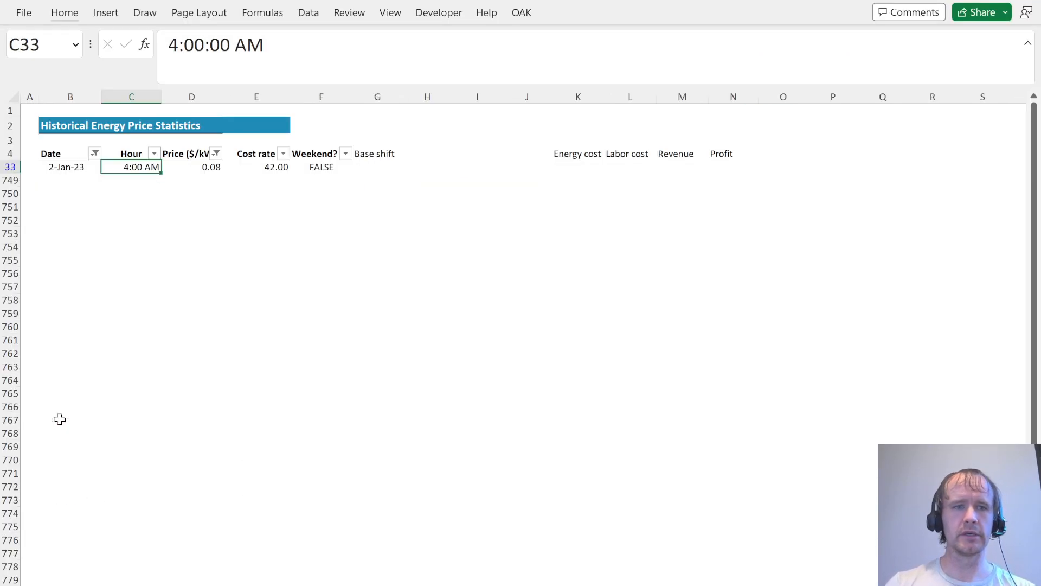
key("Up")
key("alt+a")
key("c")
Insert two columns after Cost rate in the price table and head them Labor rate and Rev rate.
key("Down")
key("Right")
key("Right")
key("Right")
key("Left")
key("Right")
key("alt+h")
key("i")
key("c")
key("alt+h")
key("i")
key("c")
key("Up")
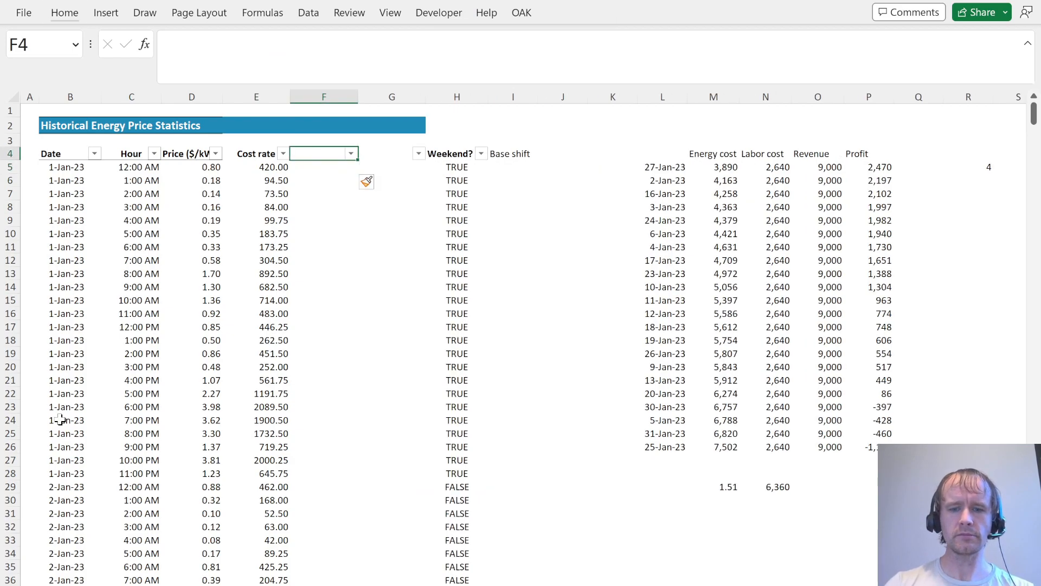
type("Labor rate")
key("Tab")
type("Rev rate")
key("Tab")
Insert another column after Rev rate and head it Profitable.
key("alt+h")
type("ic")
type("Pro")
type("fitable")
key("Return")
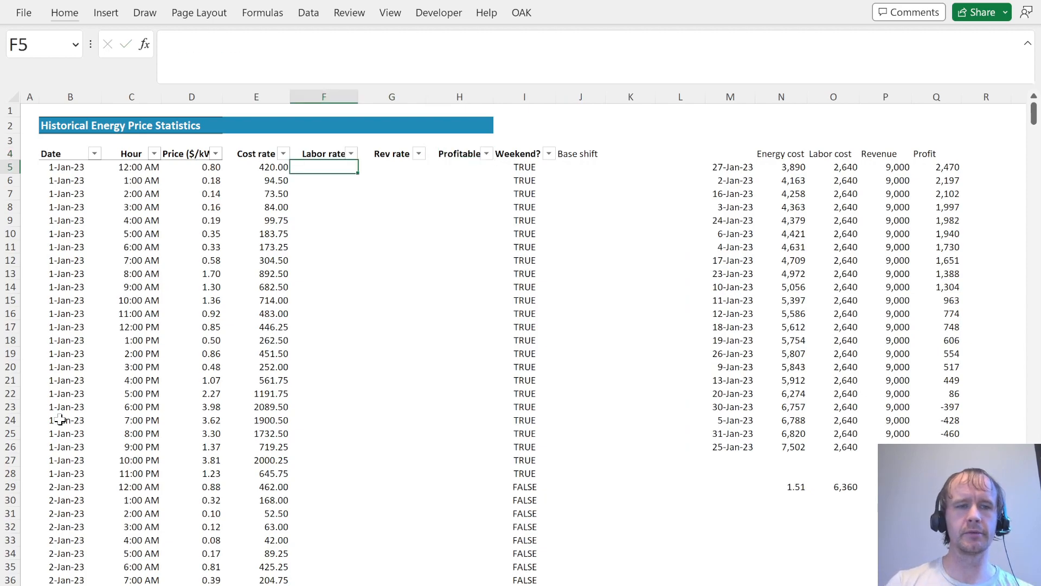
Insert a column between Profitable and Weekend? and head it Night.
key("Up")
key("Right")
key("Right")
key("Right")
key("Right")
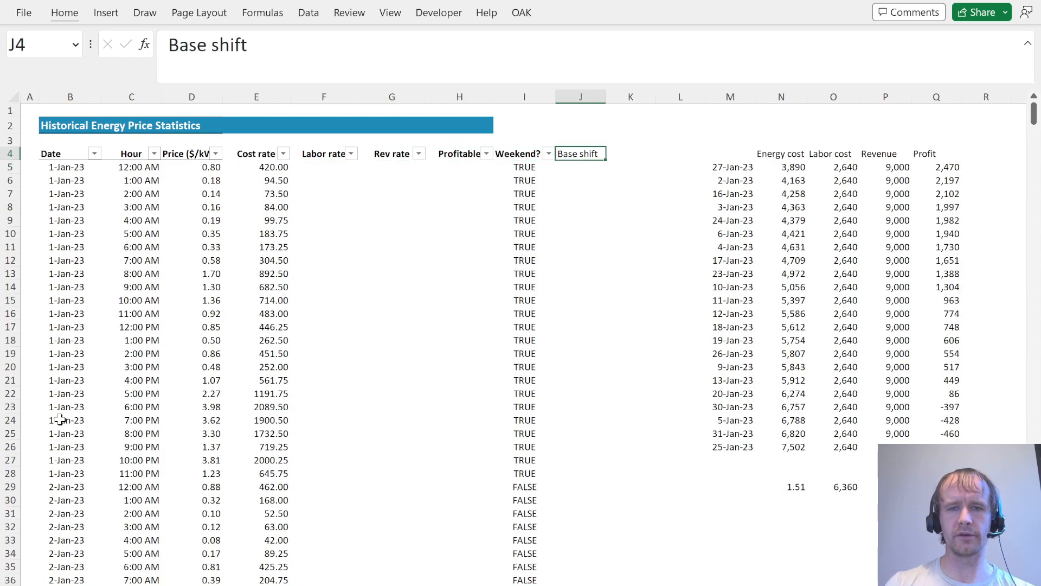
key("Left")
key("Down")
key("Up")
key("alt+h")
type("ic")
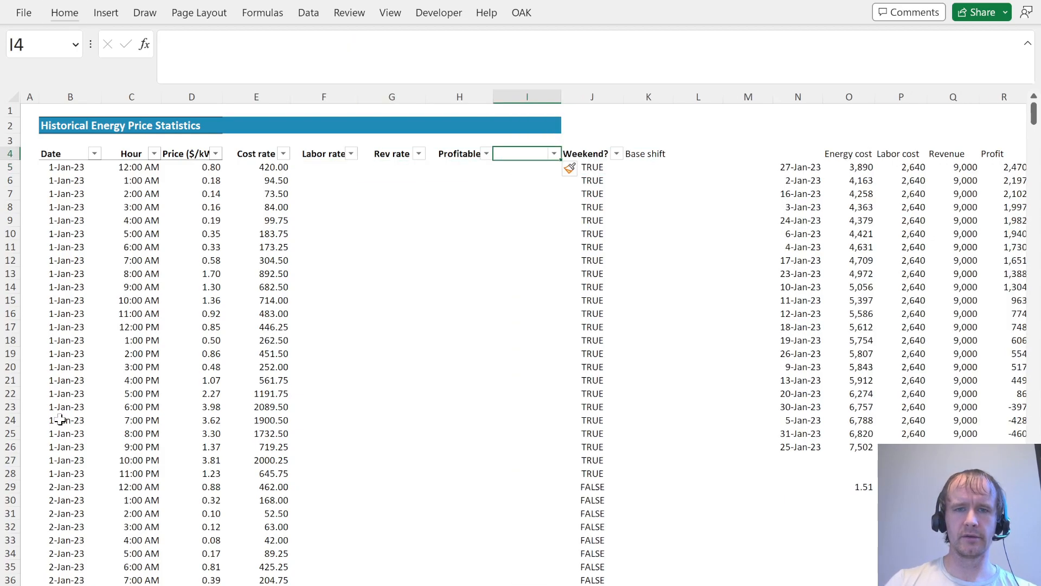
type("Night")
key("Return")
Check the night time start and end on the Assumptions sheet, and return to the price table's Hour header.
key("ctrl+Page_Up")
key("Left")
key("Down")
key("Down")
key("Down")
key("Down")
key("Down")
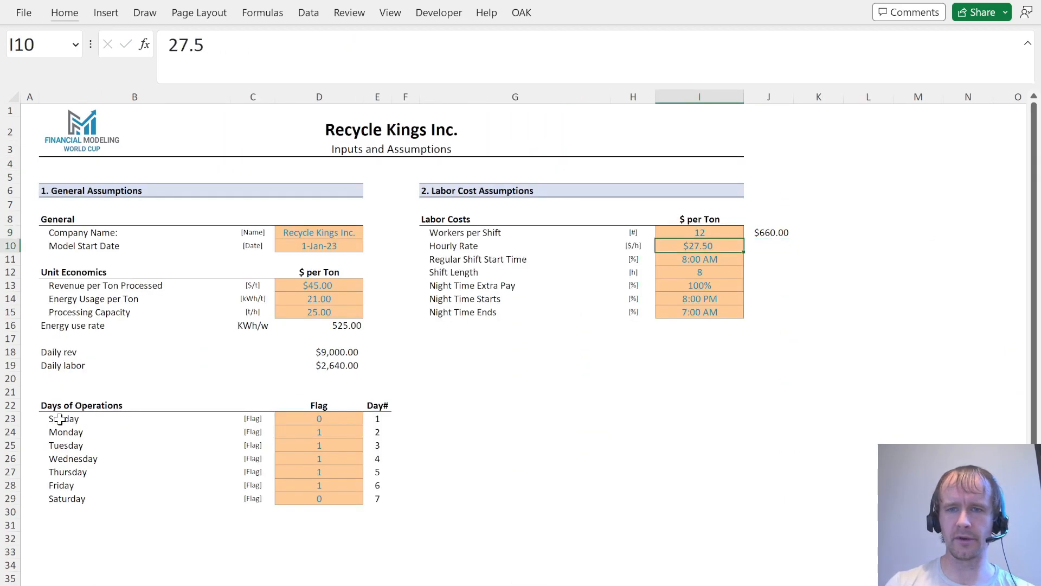
key("ctrl+Page_Down")
key("Up")
key("ctrl+Left")
key("Right")
In the Hour column filter, deselect all hours and include only 8:00 PM through 11:00 PM.
key("alt+Down")
key("Down")
key("Down")
key("Down")
key("Down")
key("Down")
key("Down")
key("space")
key("End")
key("Up")
key("Up")
key("Up")
key("Up")
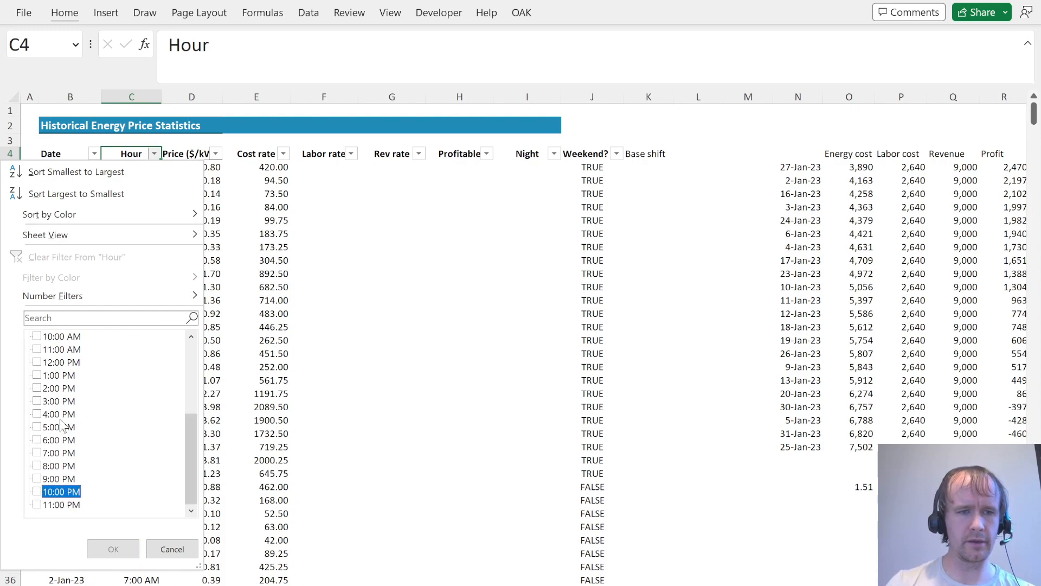
key("Down")
key("space")
key("Down")
key("space")
key("Down")
key("space")
key("Down")
key("space")
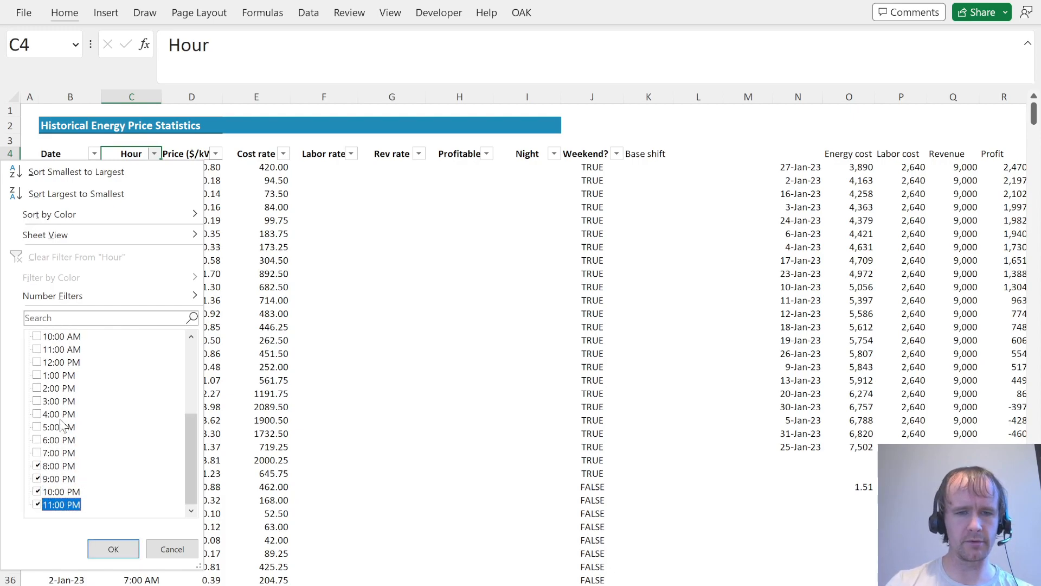
Add 12:00 AM through 6:00 AM to the Hour filter selection and apply the filter.
key("Home")
key("Down")
key("space")
key("Down")
key("space")
key("Down")
key("space")
key("Down")
key("space")
key("Down")
key("space")
key("Down")
key("space")
key("Down")
key("space")
key("Return")
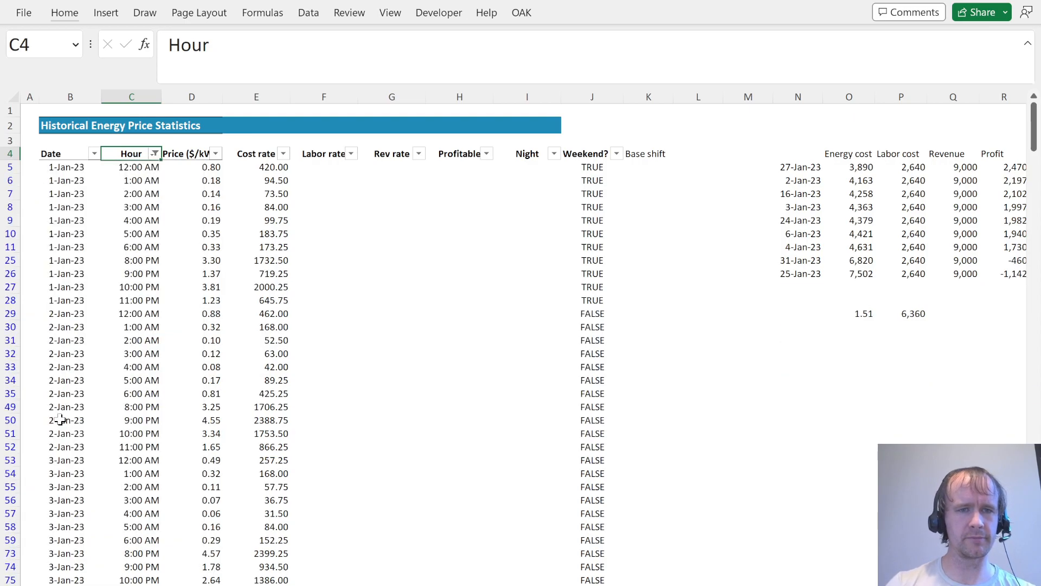
Go through the filtered January 1 hours to check that only night hours are listed.
key("Down")
key("shift+Down")
key("shift+Down")
key("shift+Down")
key("shift+Down")
key("shift+Down")
key("shift+Down")
key("shift+Down")
key("shift+Down")
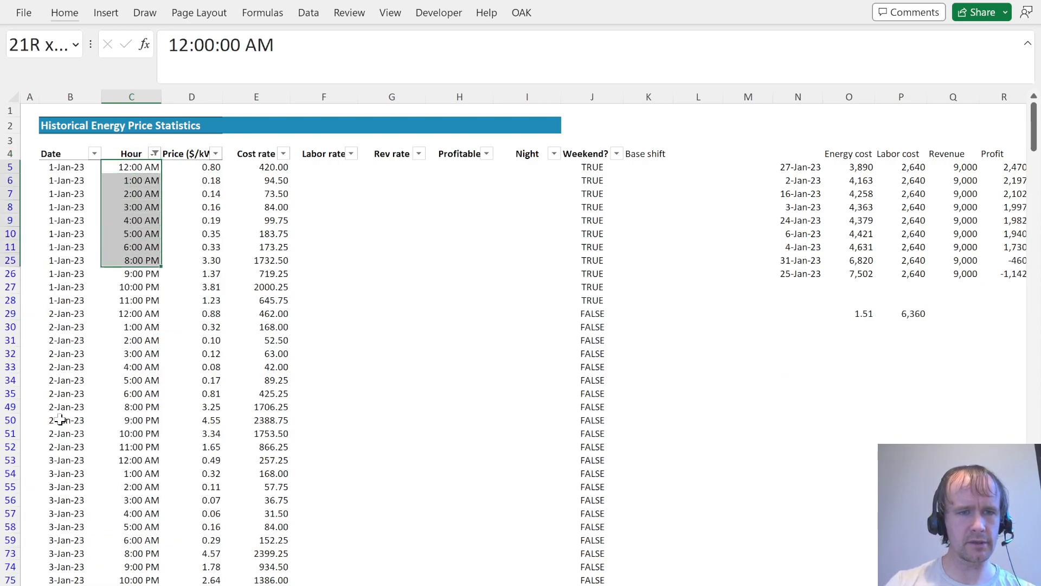
key("Down")
key("Down")
key("Down")
key("Down")
key("Down")
key("Down")
key("Down")
key("Down")
key("Down")
key("Down")
key("Down")
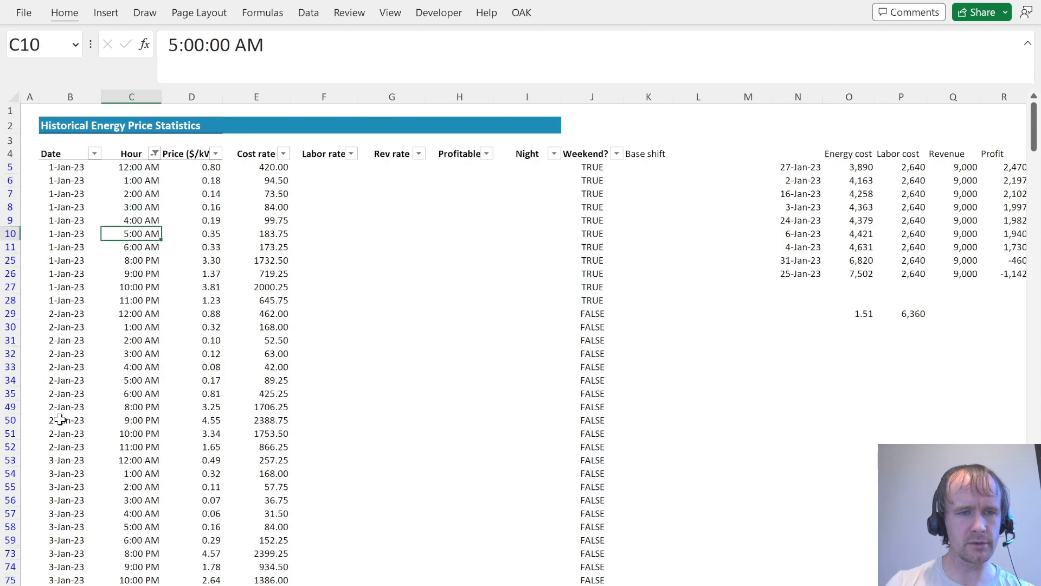
key("Down")
key("Down")
key("Down")
key("Down")
key("Down")
key("Down")
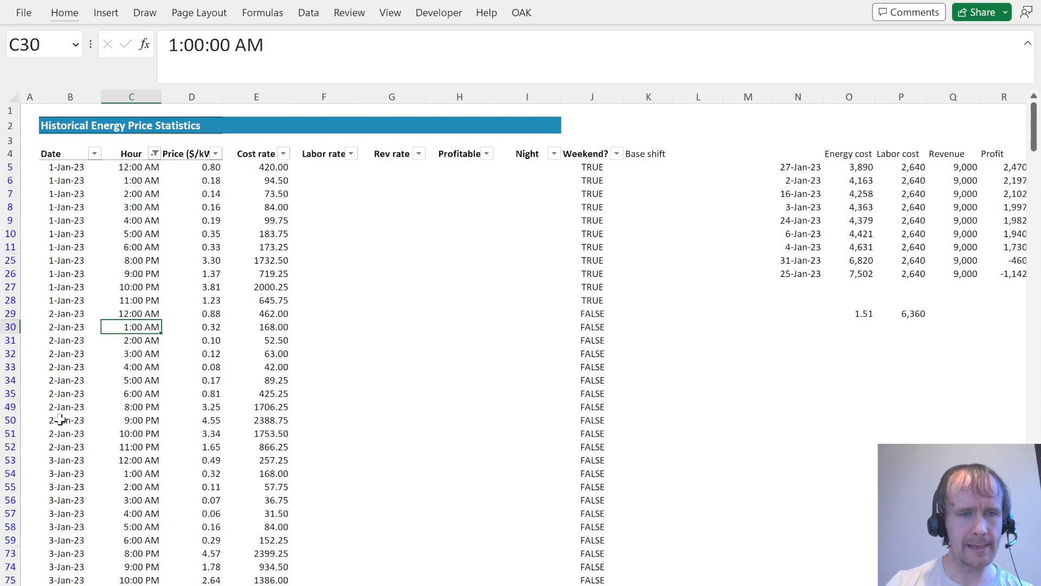
Check the overnight run from 8:00 PM on January 2 to 6:00 AM on January 3 against the Assumptions sheet.
key("shift+Down")
key("shift+Down")
key("shift+Down")
key("shift+Down")
key("shift+Down")
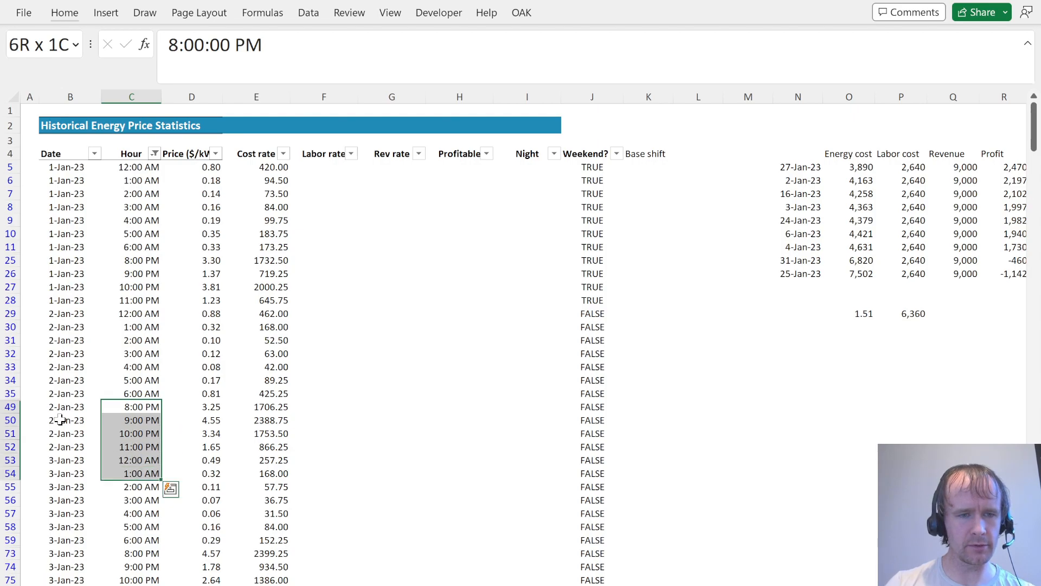
key("shift+Down")
key("shift+Down")
key("shift+Down")
key("shift+Down")
key("shift+Down")
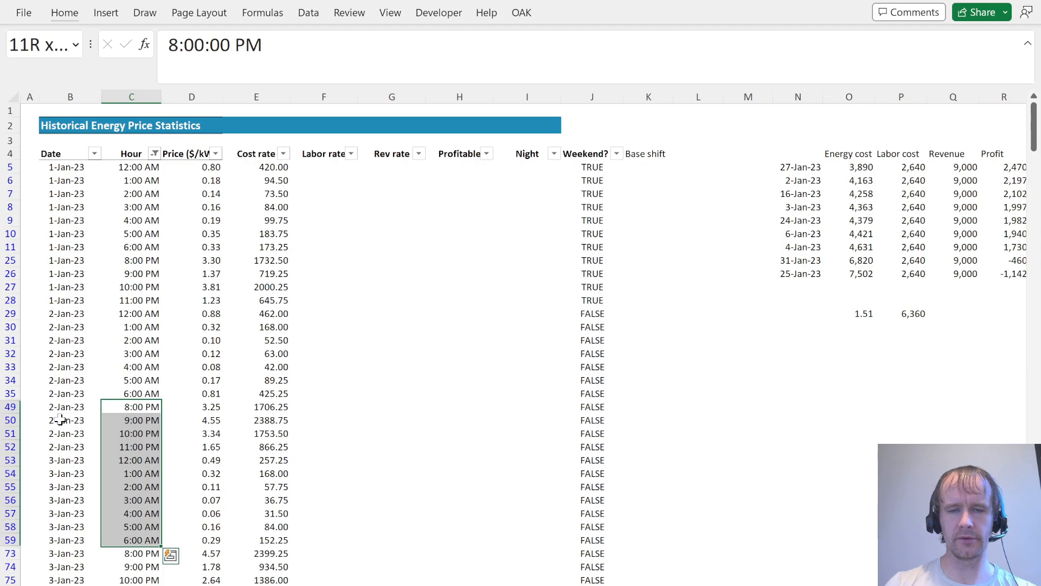
key("ctrl+Page_Up")
key("ctrl+Page_Down")
key("ctrl+Up")
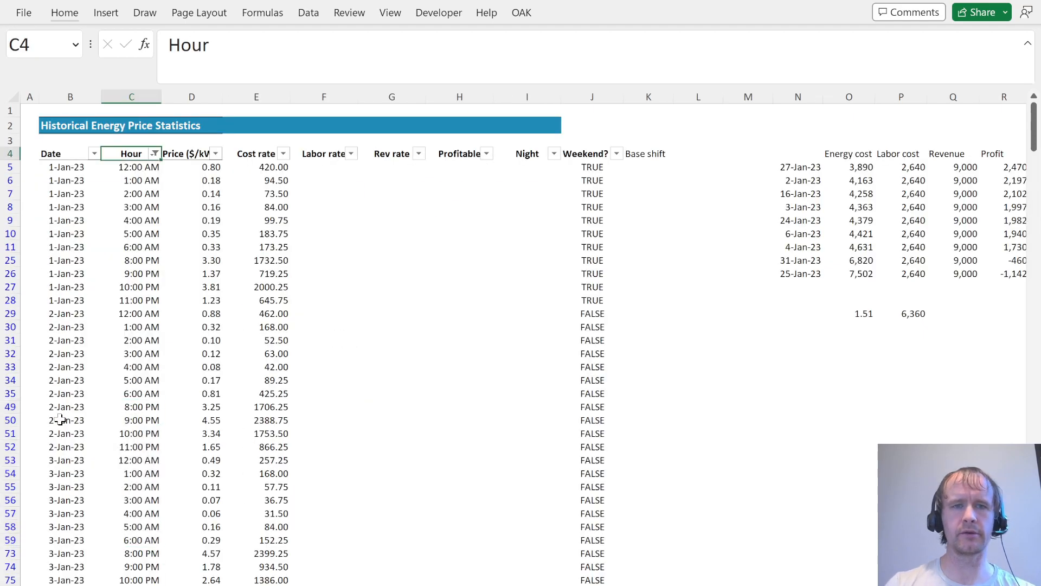
Mark every filtered row in the Night column with an x.
key("Down")
key("Down")
key("Right")
key("Right")
key("Right")
key("Right")
key("Right")
key("Right")
key("Right")
key("ctrl+Down")
key("Left")
key("ctrl+shift+Up")
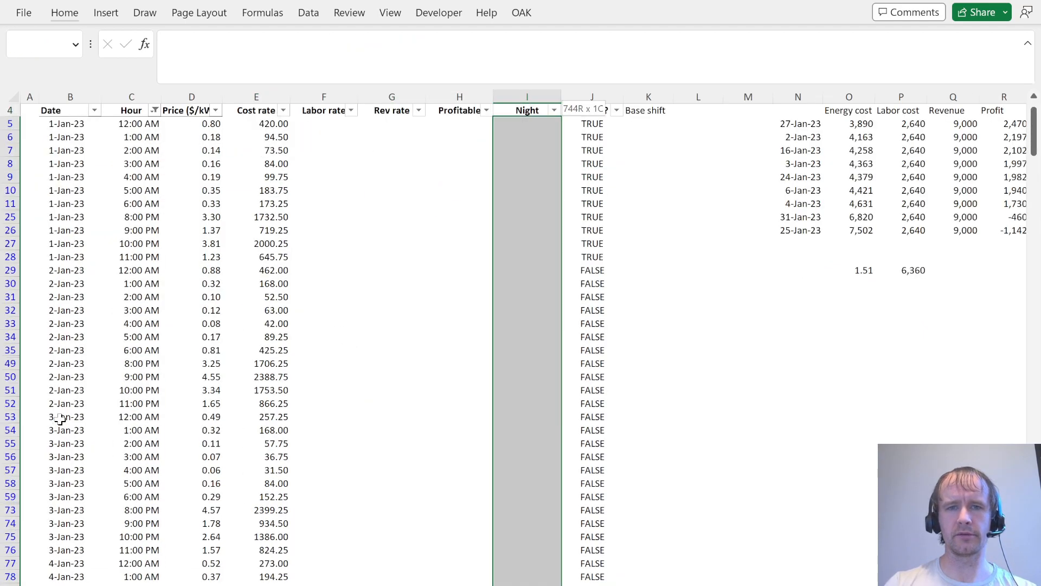
type("x")
key("ctrl+Return")
Clear the Hour filter so that all rows of the price table are shown.
key("ctrl+Up")
key("Left")
key("Left")
key("Left")
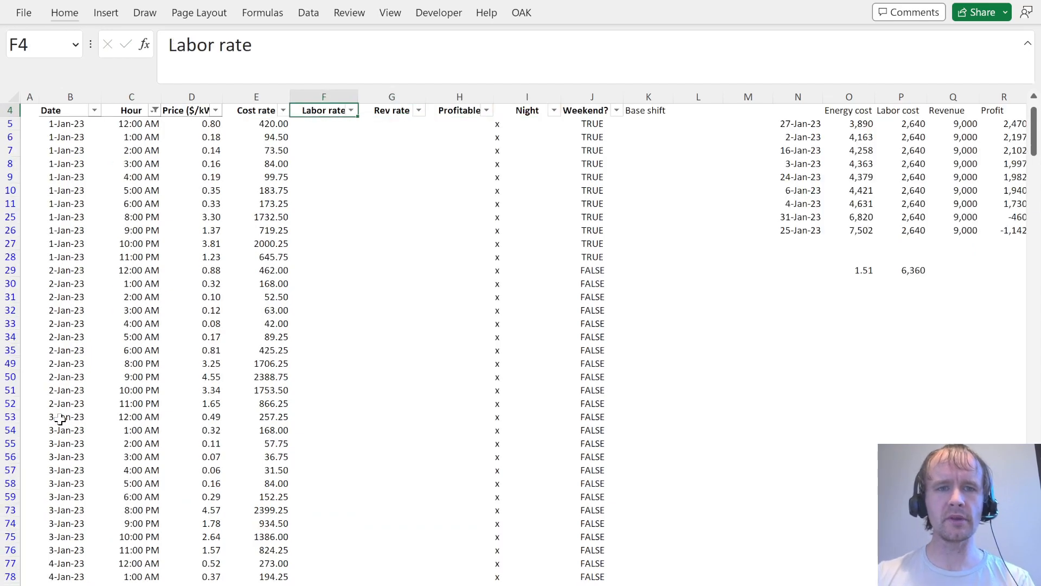
key("alt+d")
key("f")
key("s")
Start the formula in the first Labor rate cell as Assumptions!$I$9*Assumptions!$I$10, workers per shift times hourly rate with absolute references.
key("Down")
type("=")
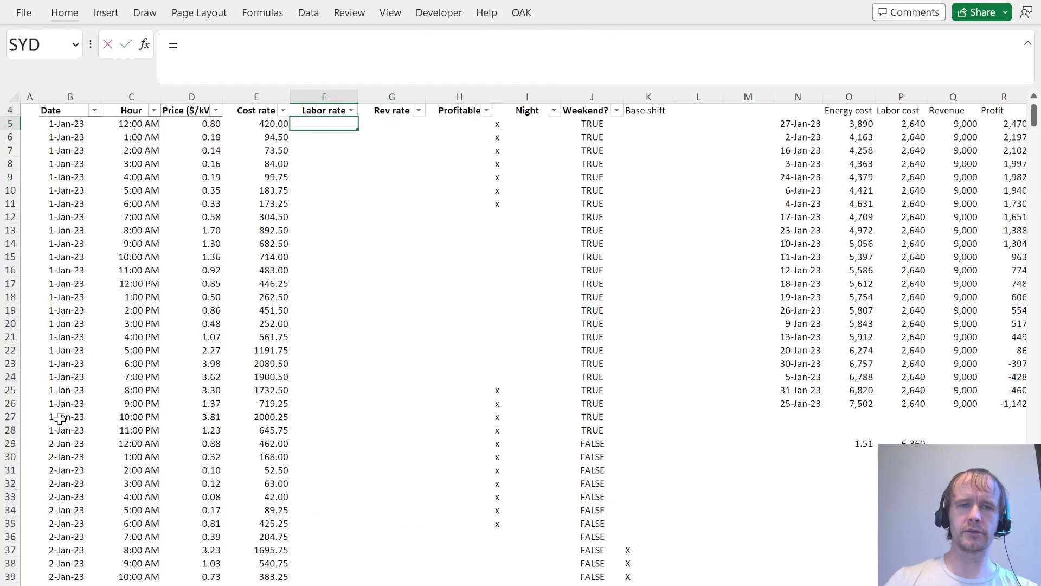
key("ctrl+Page_Up")
left_click(703, 233)
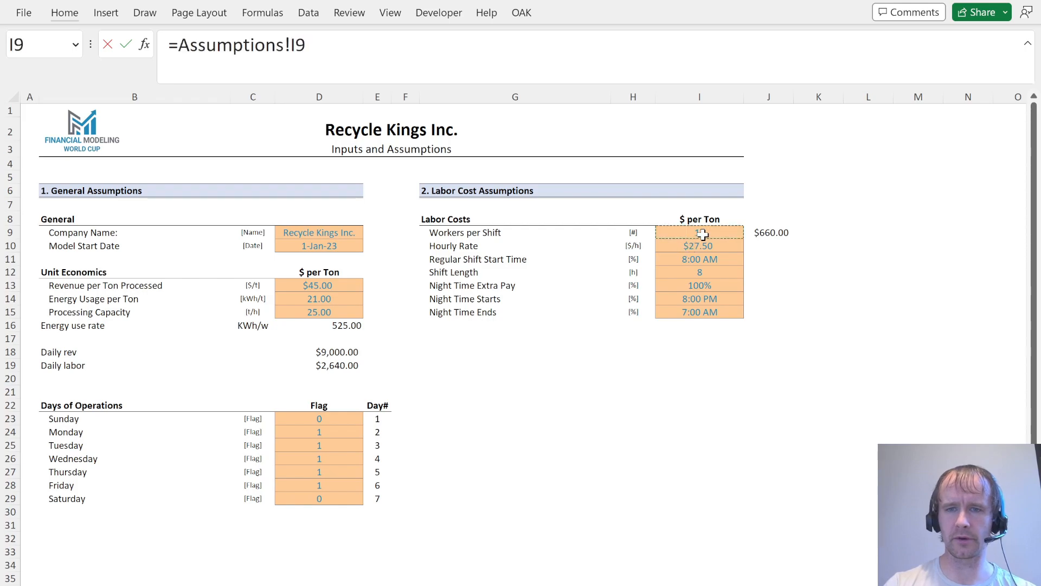
type("*")
left_click(699, 245)
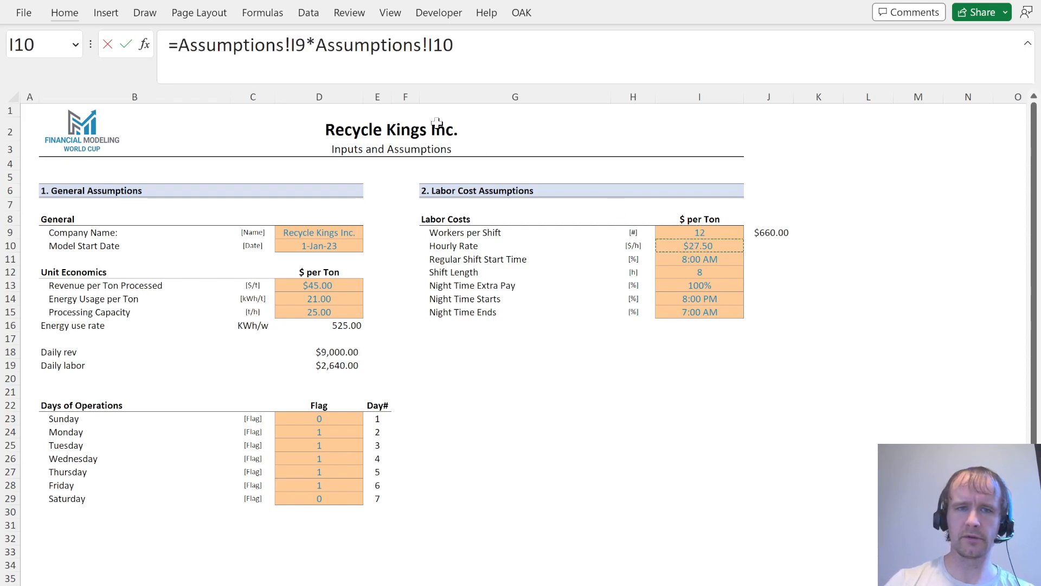
key("F4")
left_click(293, 42)
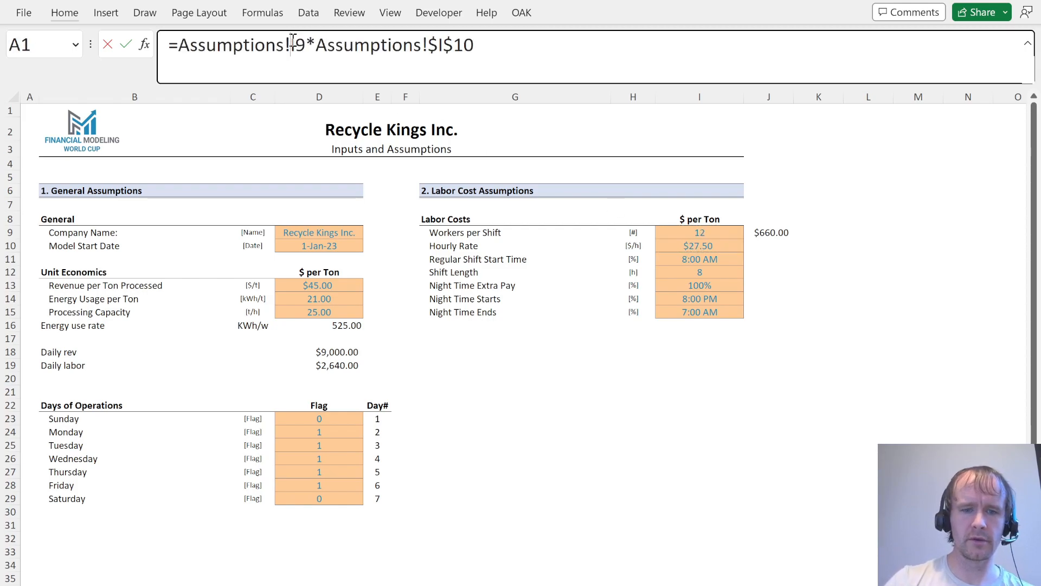
key("F4")
left_click(514, 46)
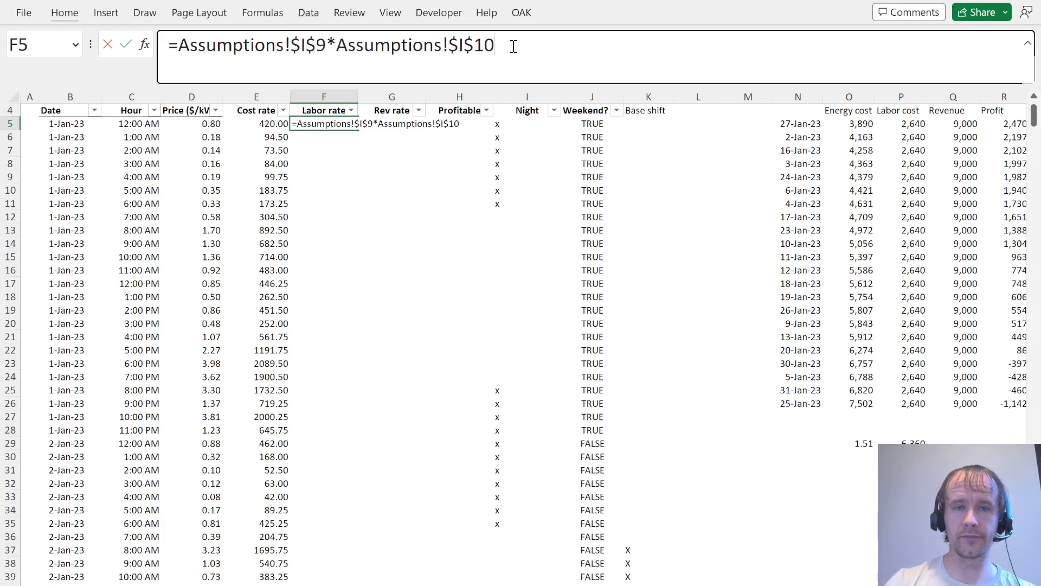
Complete the Labor rate formula with a multiplier of IF(I5="X",2,1), so that hours marked in the Night column cost double.
type("*IF(")
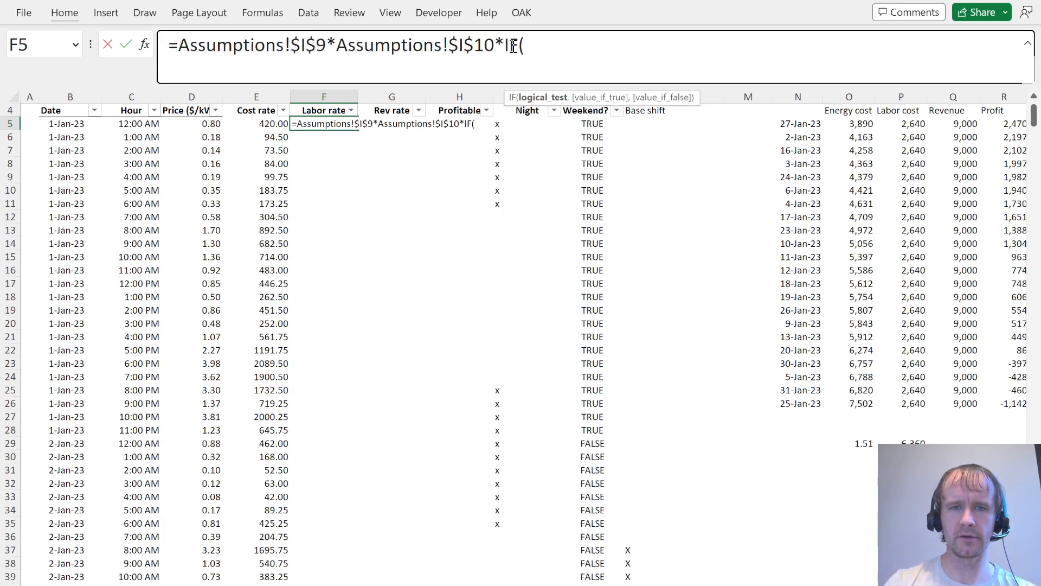
left_click(515, 126)
type("=")
type("\"X\",")
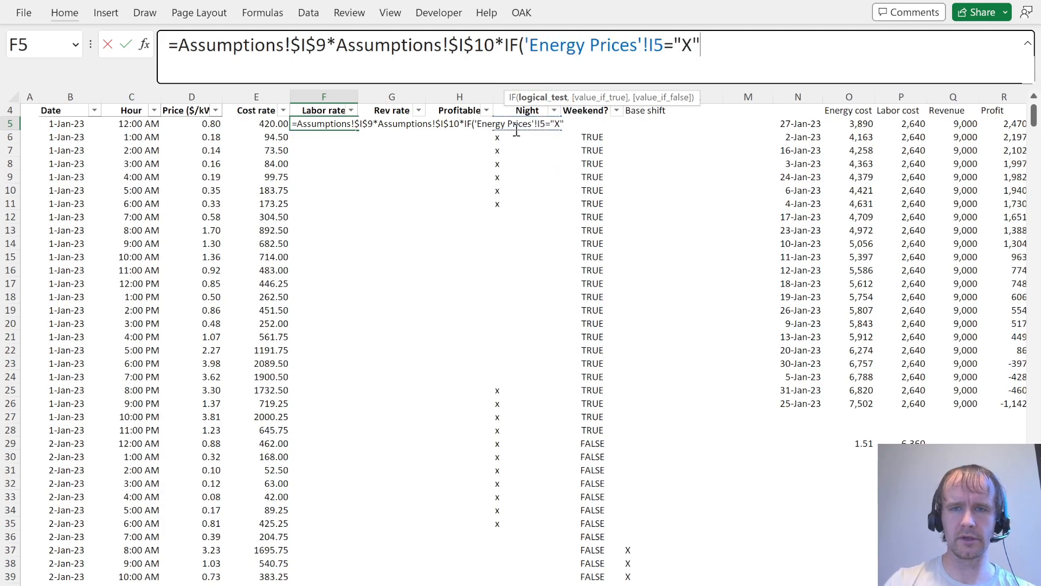
key("ctrl+Page_Up")
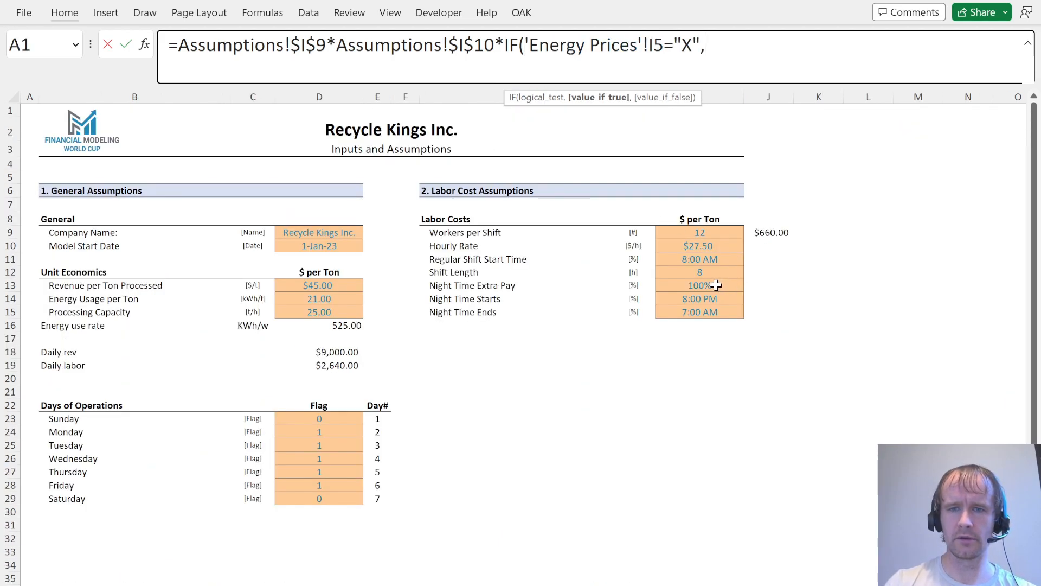
type("2,")
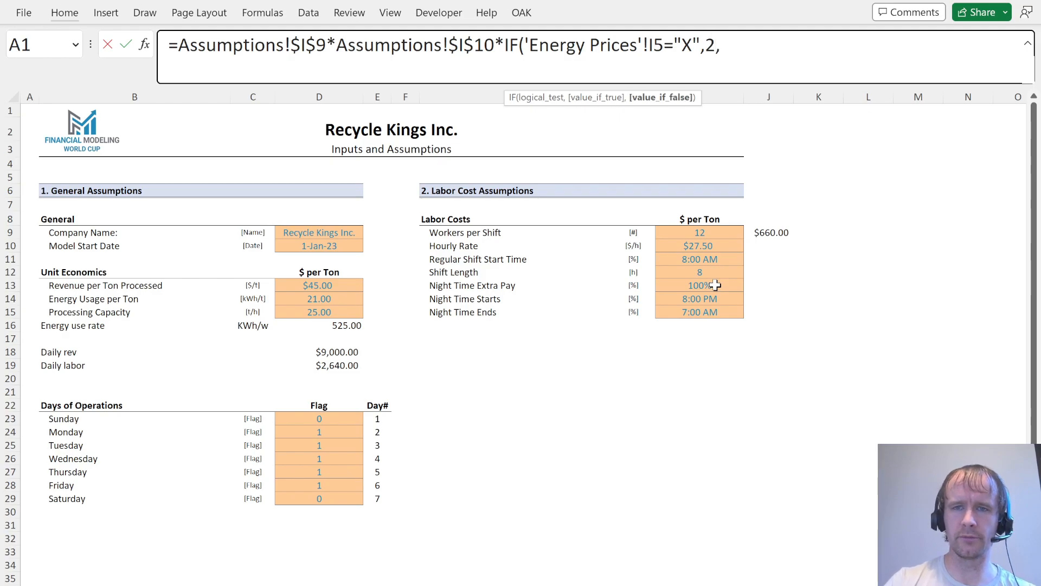
type("1)")
key("Return")
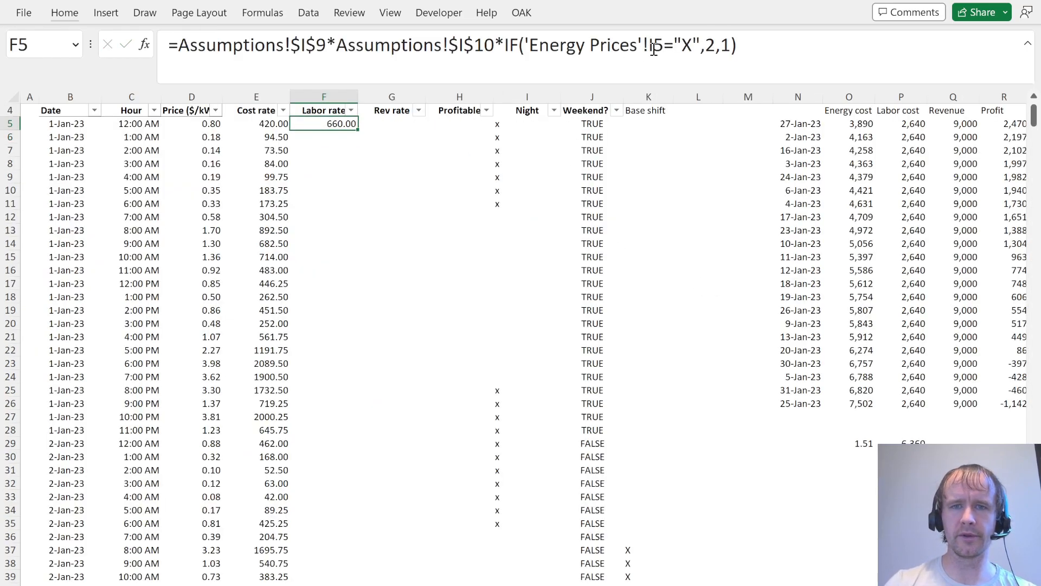
Remove the redundant 'Energy Prices' sheet reference from the Labor rate formula and fill it down the whole column.
left_click(655, 45)
key("shift+Left")
key("shift+Left")
key("shift+Left")
key("shift+Left")
key("shift+Left")
key("shift+Left")
key("shift+Left")
key("shift+Left")
key("shift+Left")
key("shift+Left")
key("shift+Left")
key("shift+Left")
key("shift+Left")
key("shift+Left")
key("shift+Left")
key("shift+Left")
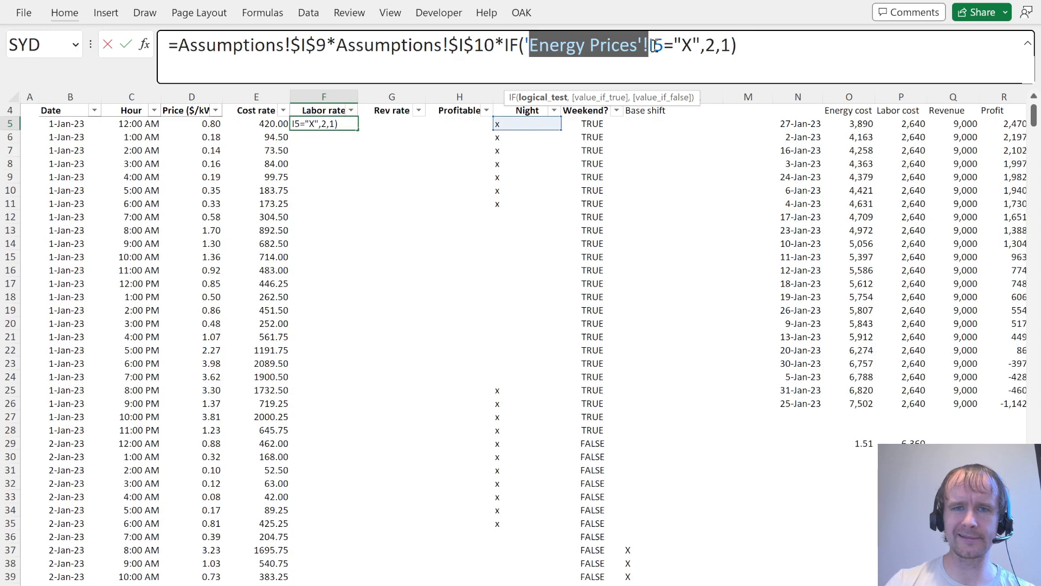
key("BackSpace")
key("Return")
key("ctrl+Down")
key("ctrl+shift+Up")
key("ctrl+d")
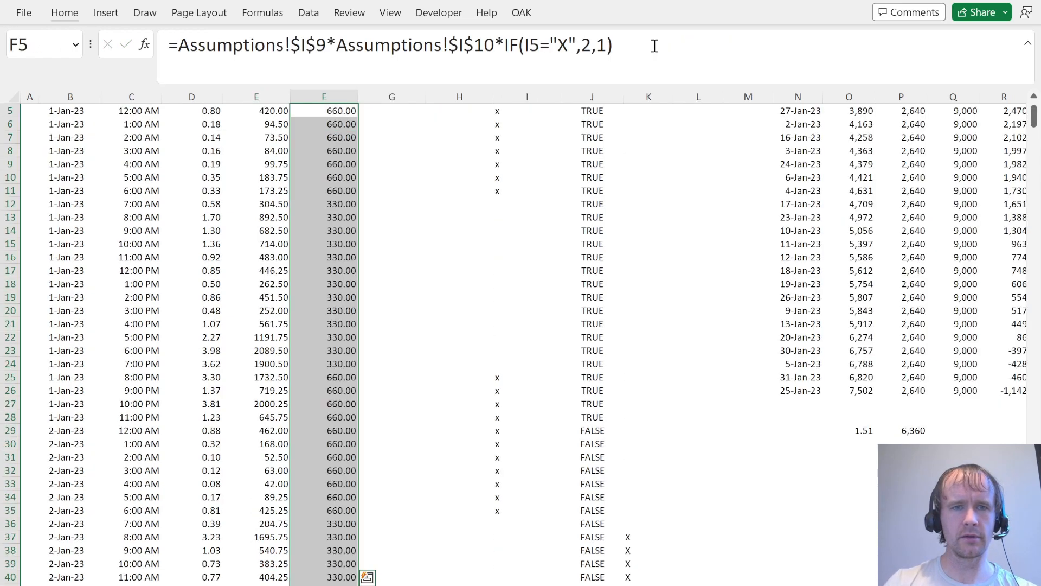
Check the distinct values offered by the Labor rate filter, leaving all rows shown.
key("ctrl+Up")
key("alt+Down")
key("Down")
key("Down")
key("Down")
key("Down")
key("Down")
key("Down")
key("Down")
key("Down")
key("Down")
key("Down")
key("Up")
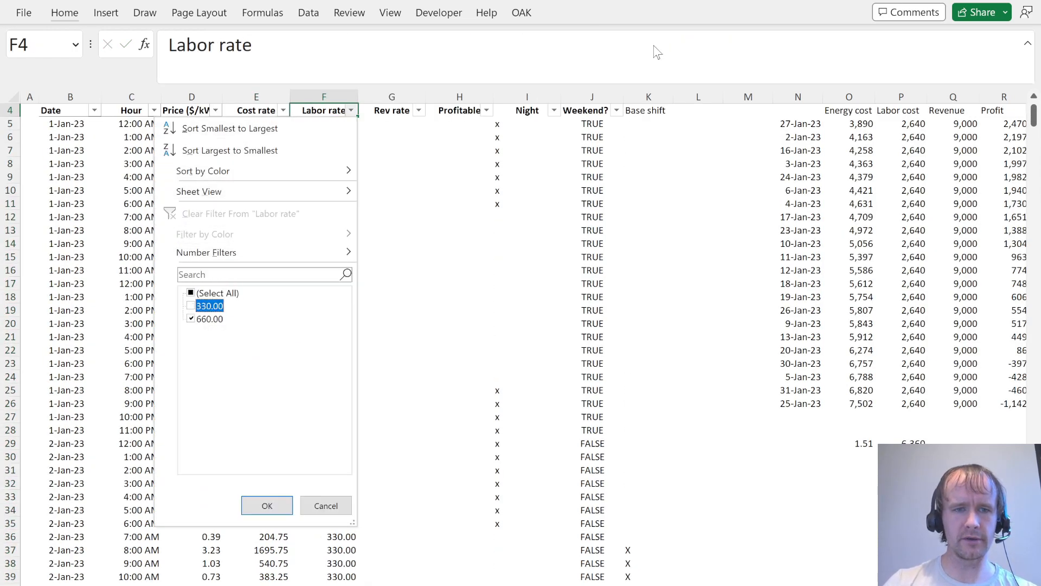
key("space")
key("Return")
key("alt+Down")
key("Escape")
Enter =Assumptions!D13*Assumptions!D15 in the first Rev rate cell, revenue per ton times processing capacity.
key("Down")
key("Right")
type("=")
key("ctrl+Page_Up")
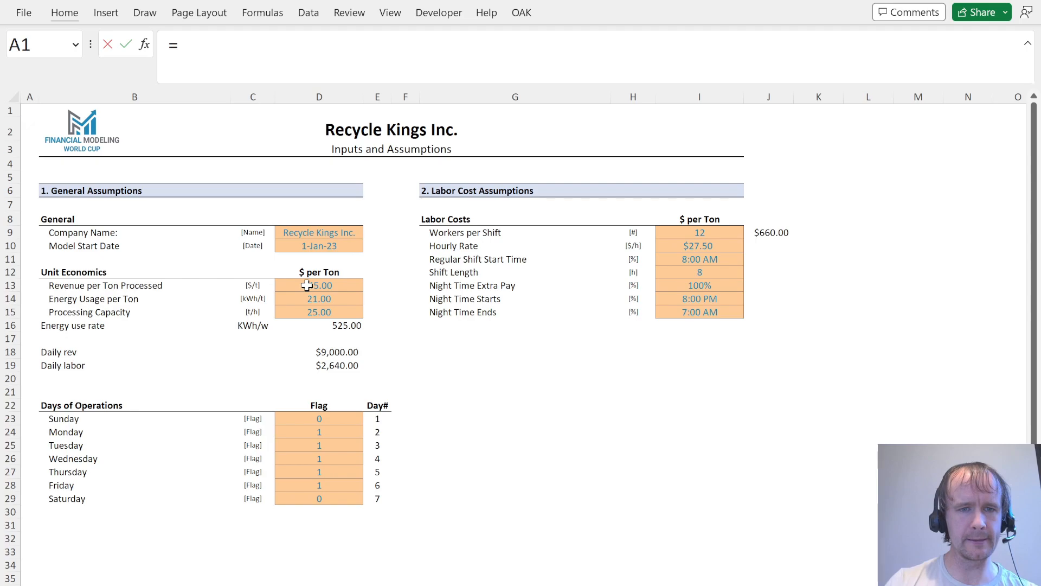
left_click(360, 281)
type("*")
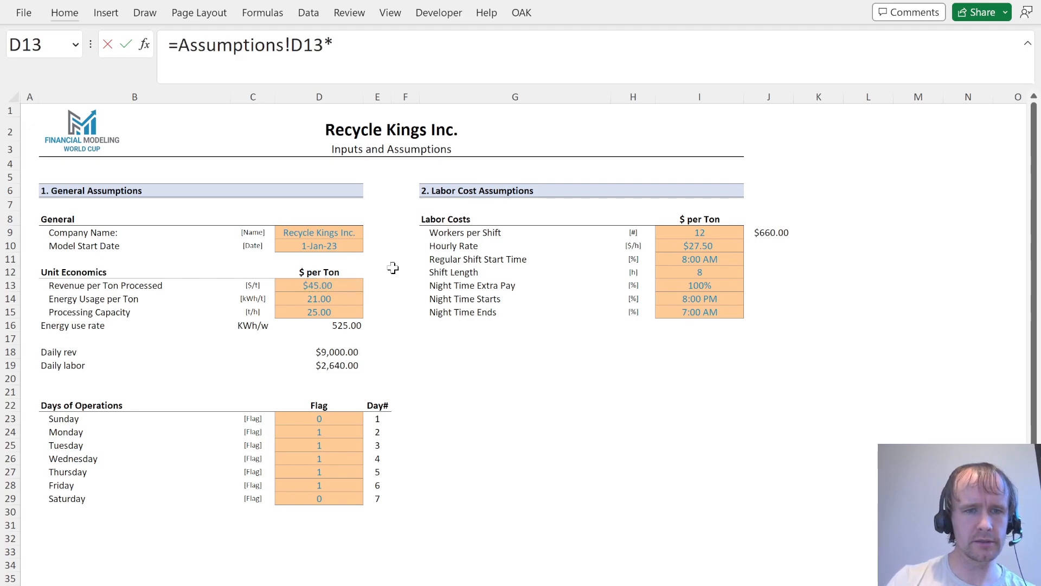
left_click(340, 312)
key("Return")
Check the hourly revenue by calculating =G5*8 in the cell below it, and undo the entry.
key("Up")
key("Down")
type("=")
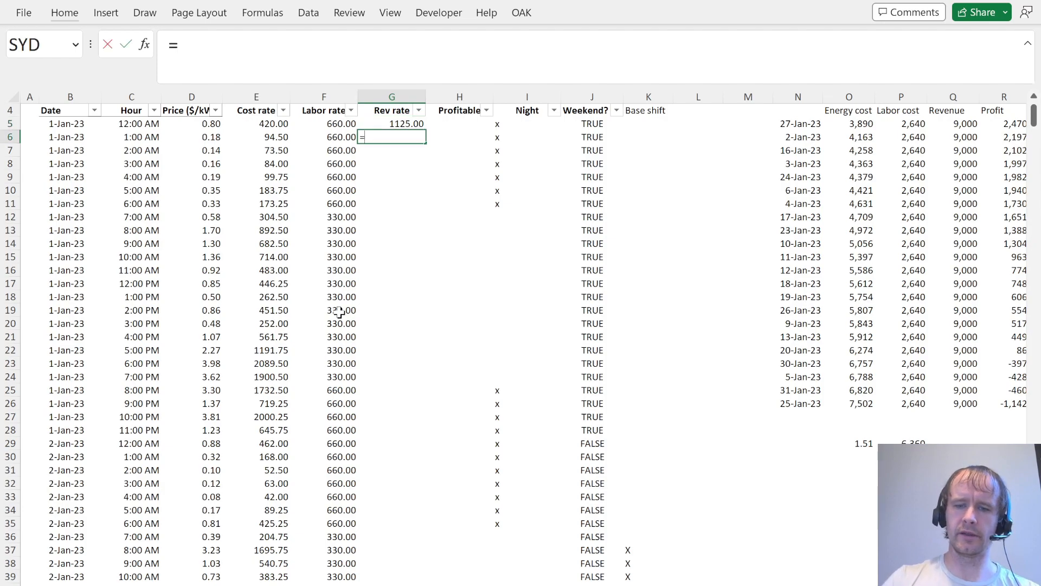
key("Up")
type("*")
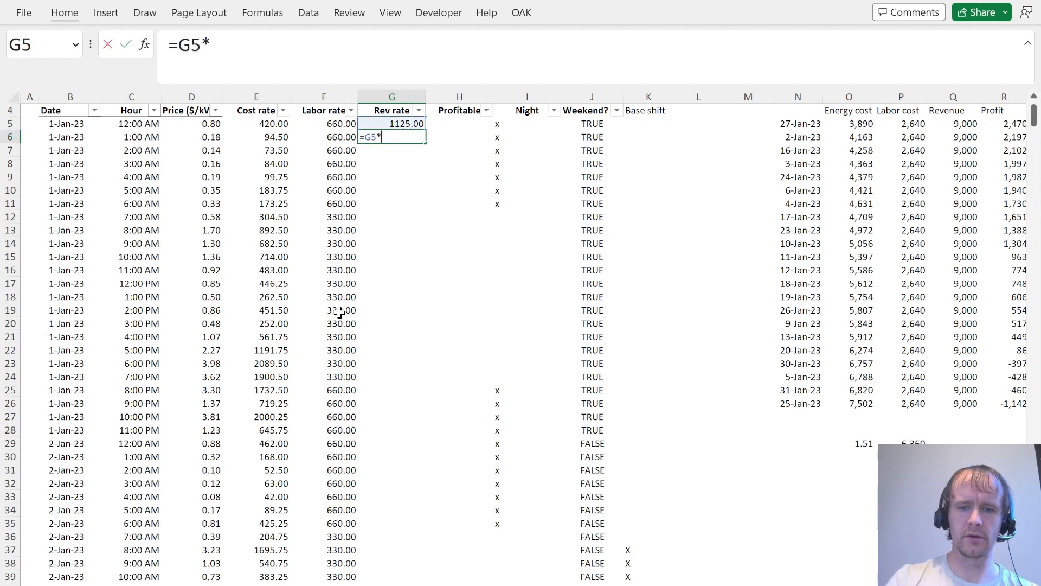
type("8")
key("Return")
key("ctrl+z")
Try to fill the Rev rate formula down the whole column with its relative references.
key("Up")
key("Left")
key("ctrl+Down")
key("Right")
key("ctrl+shift+Up")
key("ctrl+d")
key("ctrl+Up")
key("Down")
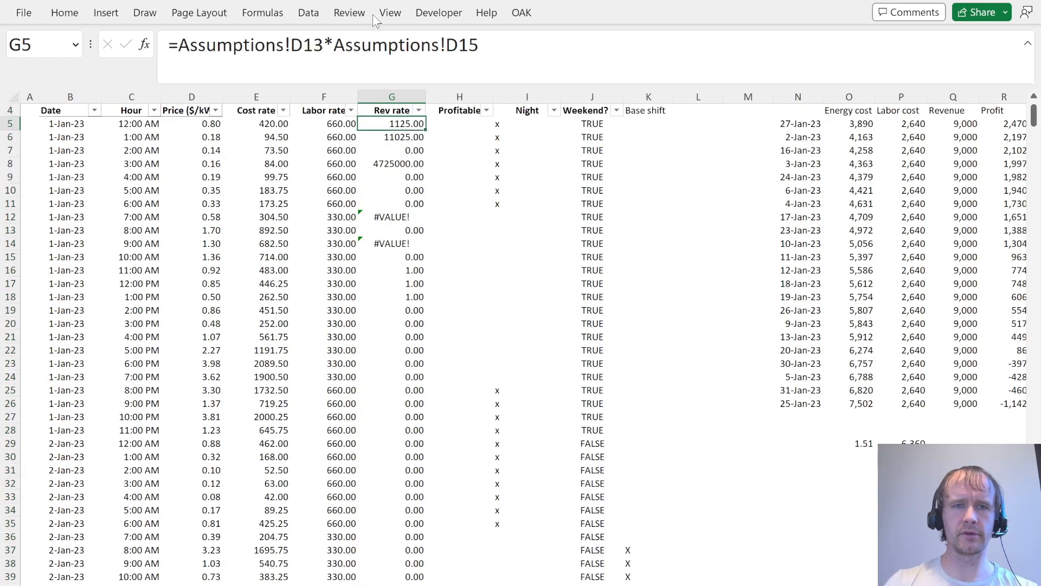
Make the Rev rate formula's references absolute, $D$13 and $D$15, and fill it down to row 748.
left_click(313, 43)
key("F4")
left_click(486, 46)
key("F4")
key("Return")
key("Up")
key("ctrl+shift+Down")
key("ctrl+d")
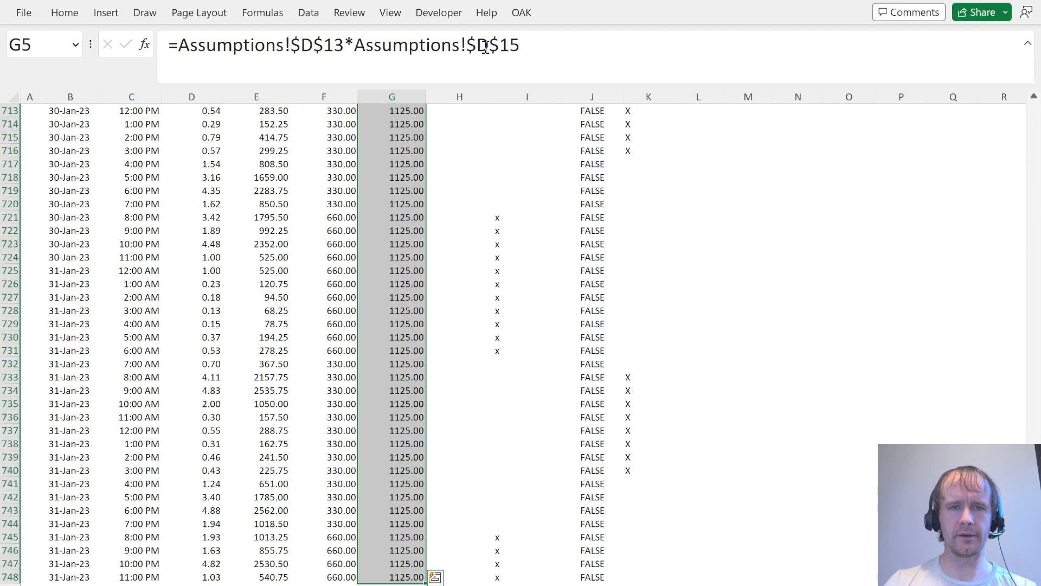
Enter =G5-F5-E5>0 in the first Profitable cell to test whether hourly revenue exceeds the labor and energy costs.
key("ctrl+BackSpace")
key("Up")
key("Up")
key("Right")
key("Down")
key("Down")
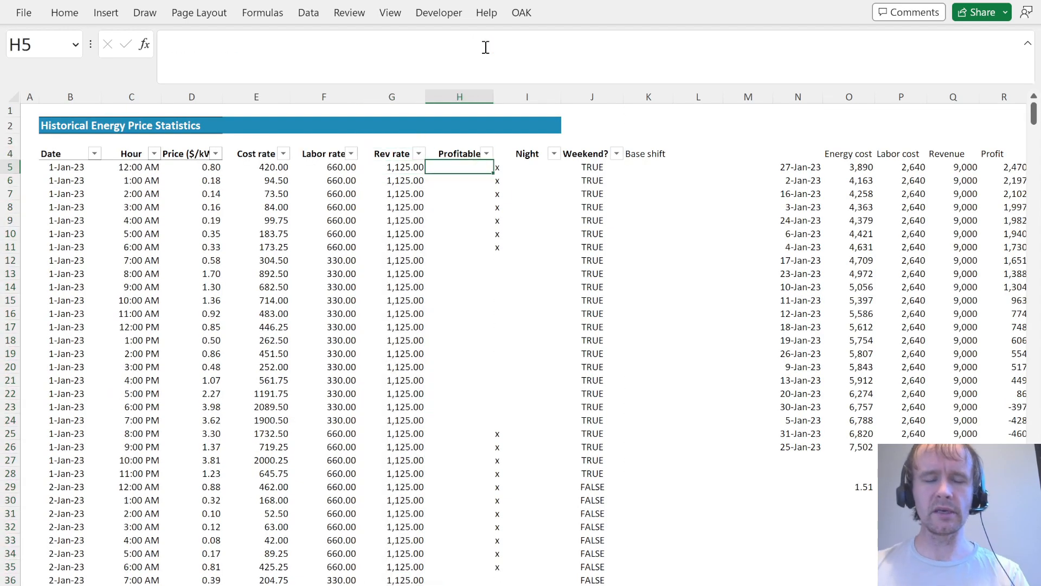
type("=")
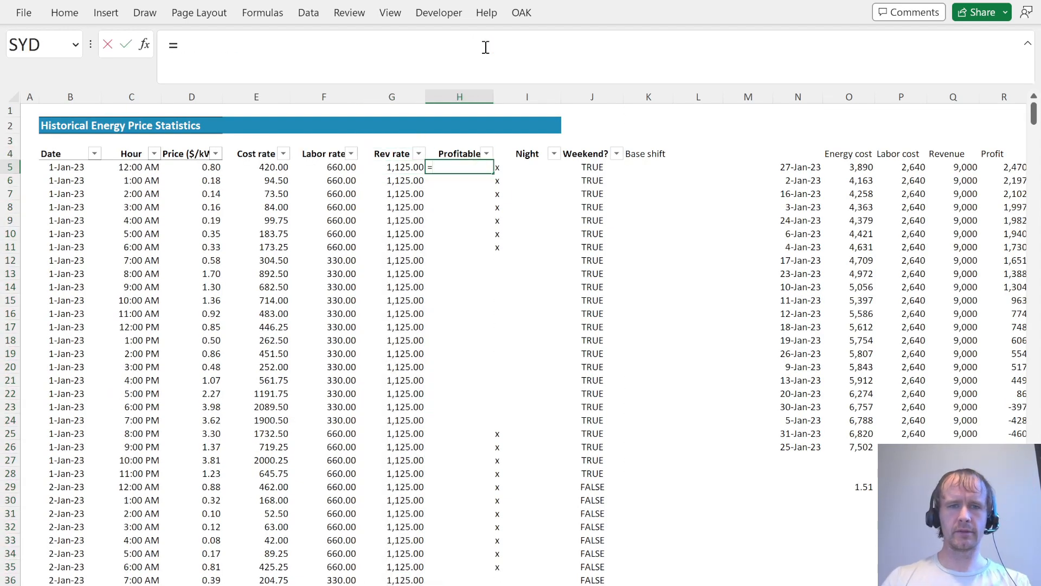
key("Left")
type("-")
key("Left")
key("Left")
type("-")
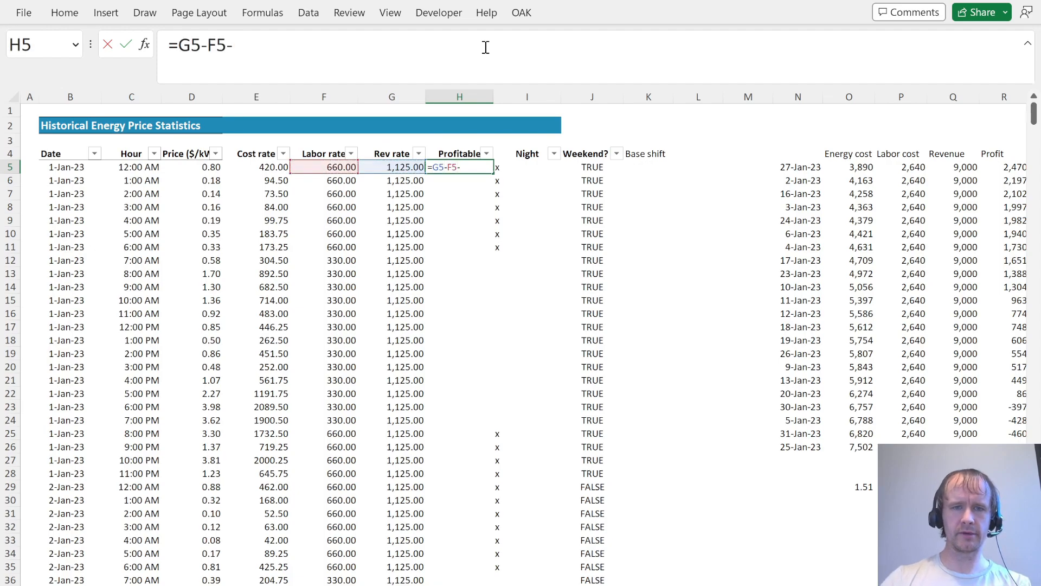
key("Left")
key("Left")
key("BackSpace")
key("BackSpace")
key("Left")
key("Left")
key("Left")
type(">0")
key("Return")
Fill the Profitable test down the whole column and return to its first row.
key("Left")
key("ctrl+Down")
key("Right")
key("ctrl+shift+Up")
key("ctrl+d")
key("Up")
key("Up")
key("Up")
key("Down")
key("Down")
key("Down")
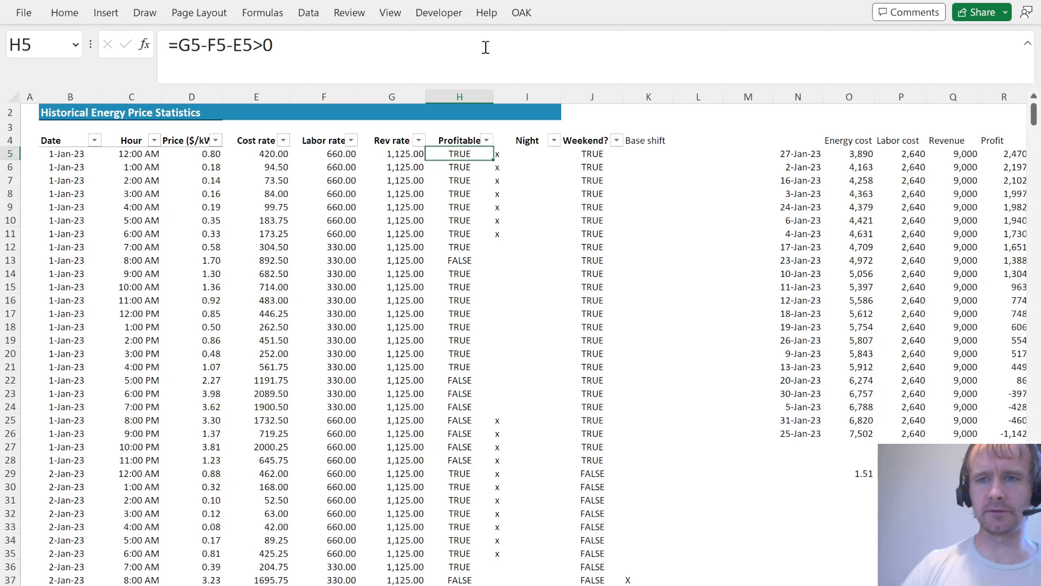
Look over the daily profit table and the columns beyond it.
left_click(841, 340)
key("Right")
key("Right")
key("Right")
key("Right")
key("Right")
key("Right")
key("Right")
key("Right")
key("Right")
key("Right")
key("Left")
key("Left")
key("Left")
key("Left")
key("Left")
key("Left")
key("Left")
key("Left")
key("Left")
key("Left")
key("Left")
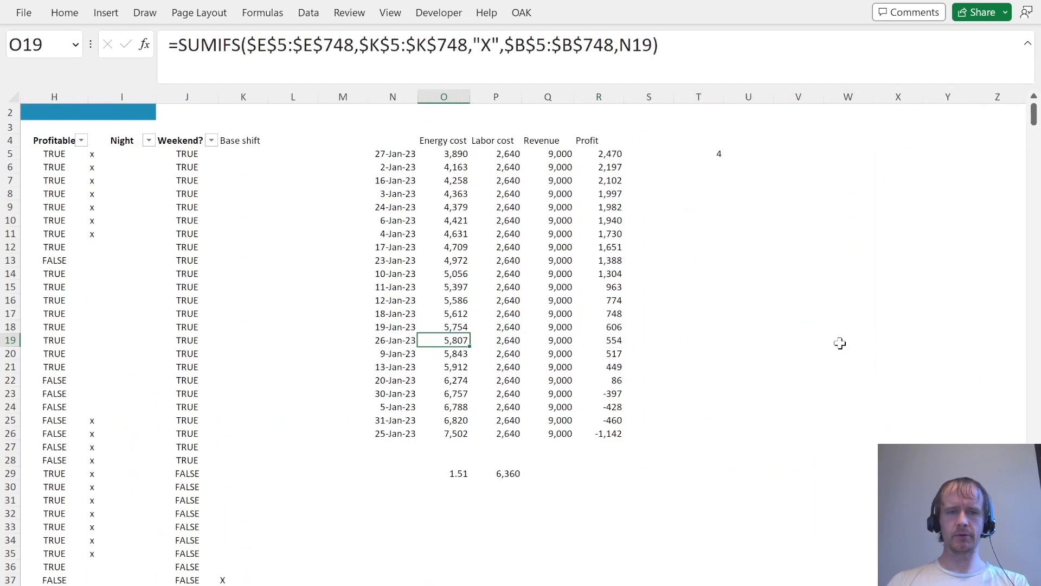
Copy the dates of the daily profit table and paste them as values with number formats starting at N33.
key("ctrl+Up")
key("ctrl+shift+Down")
key("ctrl+c")
key("Down")
key("Down")
key("Down")
key("Down")
key("Down")
key("Down")
key("Down")
key("Down")
key("Down")
key("Down")
key("Down")
key("Down")
key("Down")
key("Down")
key("Down")
key("Down")
key("Down")
key("Down")
key("Down")
key("Down")
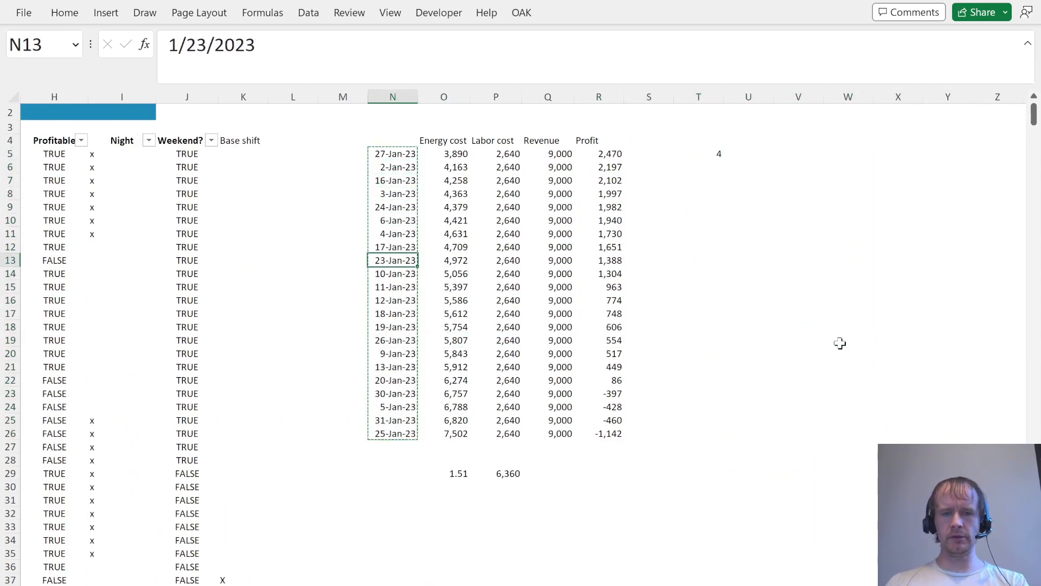
key("alt+h")
key("v")
key("s")
key("u")
key("Return")
Sort the pasted date list in ascending order.
key("alt")
key("h")
key("s")
key("s")
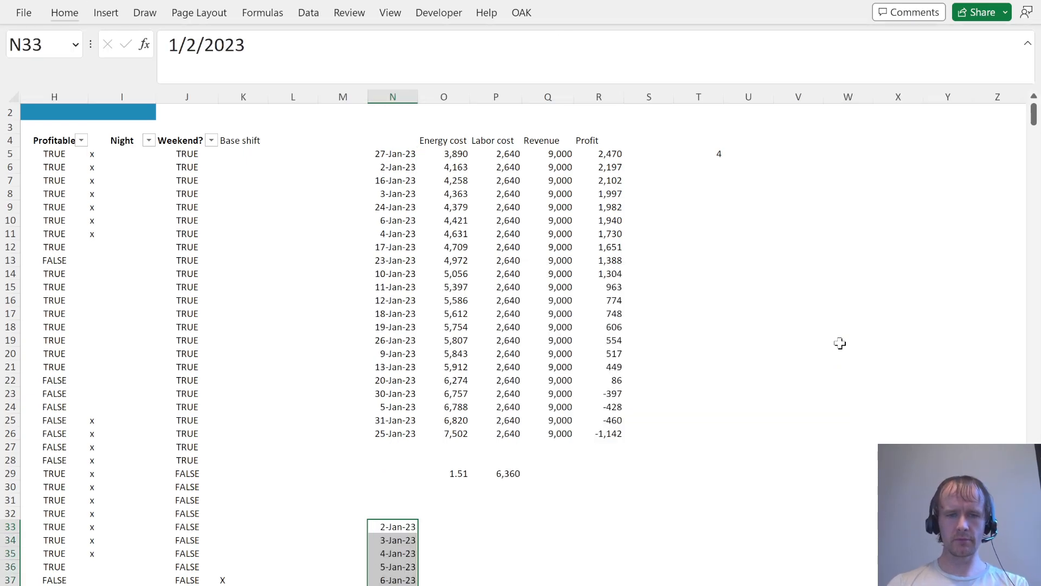
Review the hourly Profitable and Night flags together with the night-time start and end on the assumptions sheet.
key("Up")
key("Right")
key("Home")
key("Right")
key("Right")
key("Up")
key("Right")
key("Right")
key("Right")
key("Right")
key("Right")
key("Up")
key("Up")
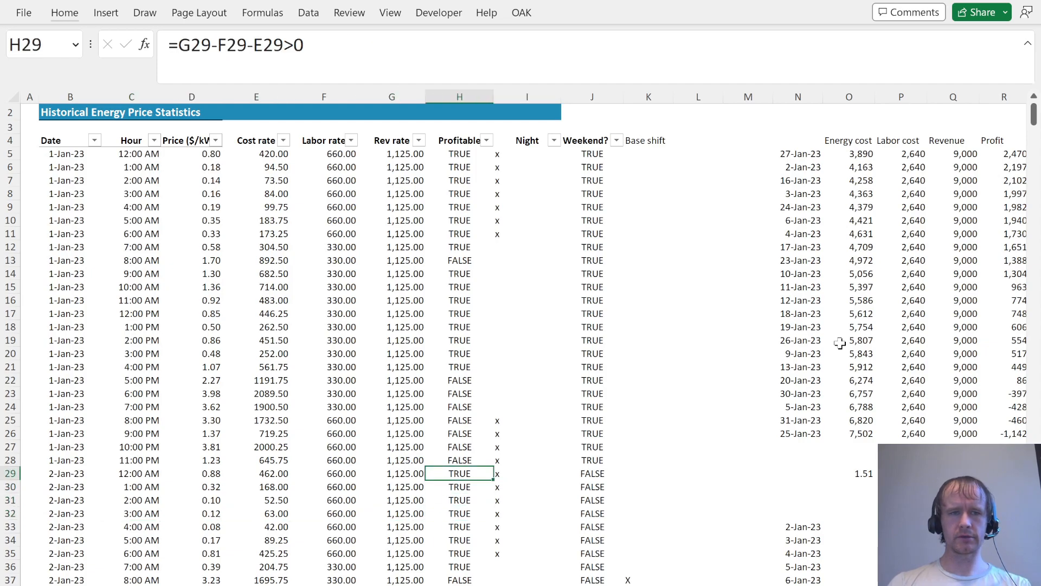
key("ctrl+Up")
key("ctrl+Up")
key("Down")
key("Down")
key("Down")
key("alt")
key("alt")
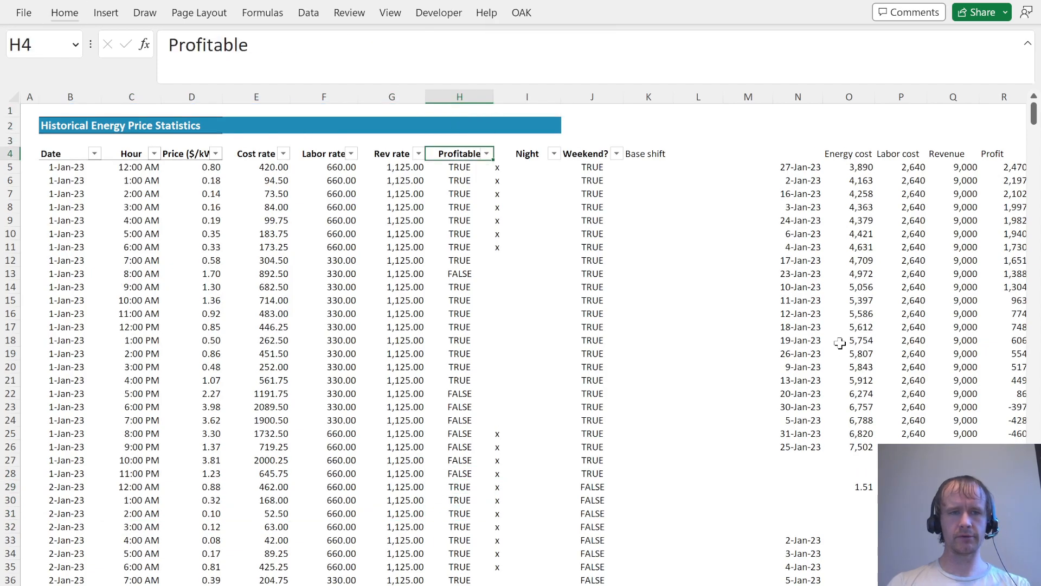
key("Down")
key("ctrl+Page_Up")
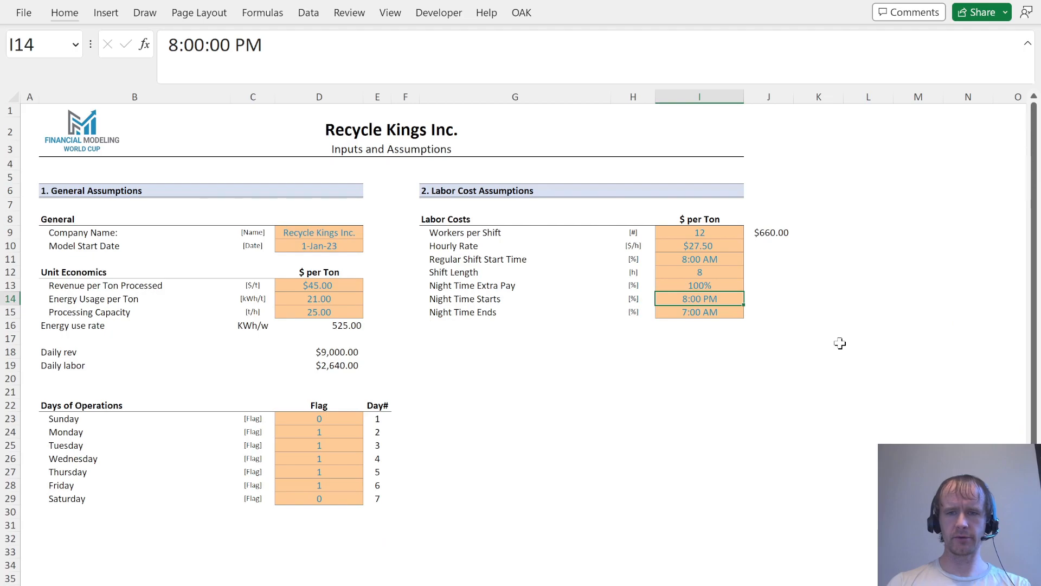
key("ctrl+Page_Down")
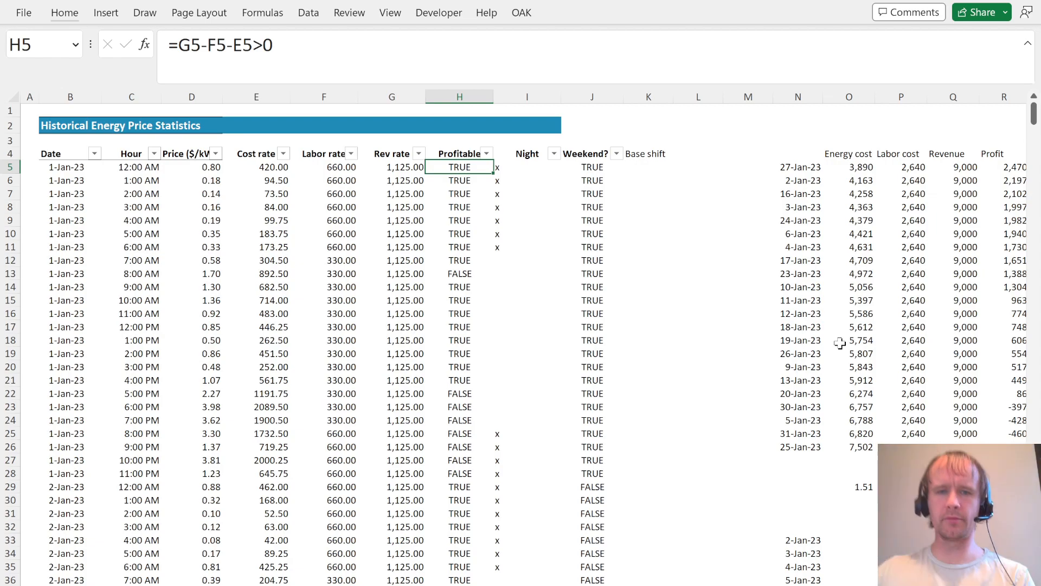
key("Right")
key("Down")
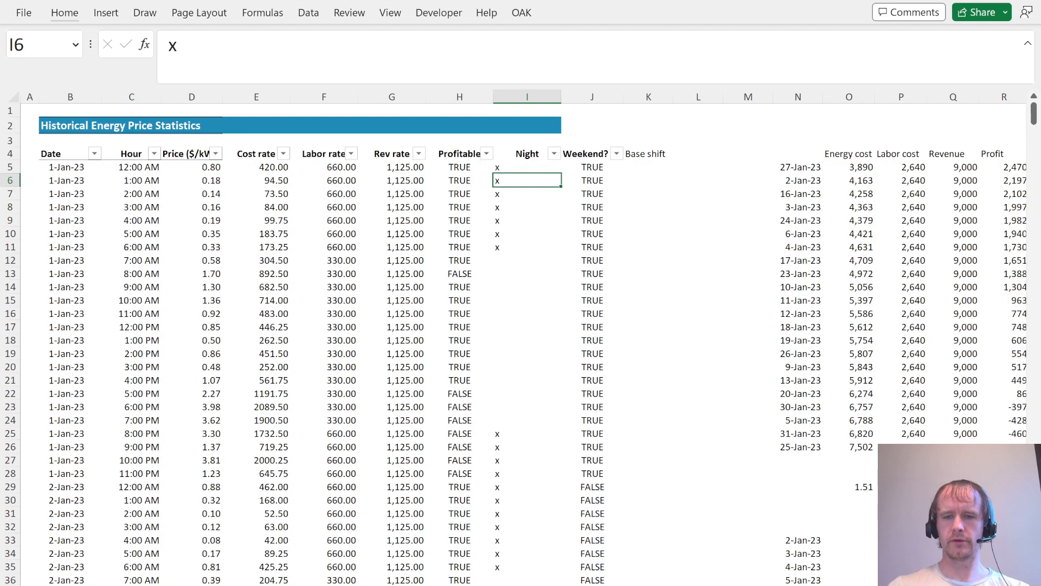
Enter the header Date in N32 above the sorted date list.
left_click(841, 532)
key("shift+Right")
key("shift+Right")
key("shift+Right")
key("shift+Right")
key("shift+Right")
key("shift+Right")
key("shift+Right")
key("shift+Right")
key("shift+Right")
key("shift+Right")
key("shift+Right")
key("shift+Right")
key("shift+Right")
key("shift+Right")
key("shift+Right")
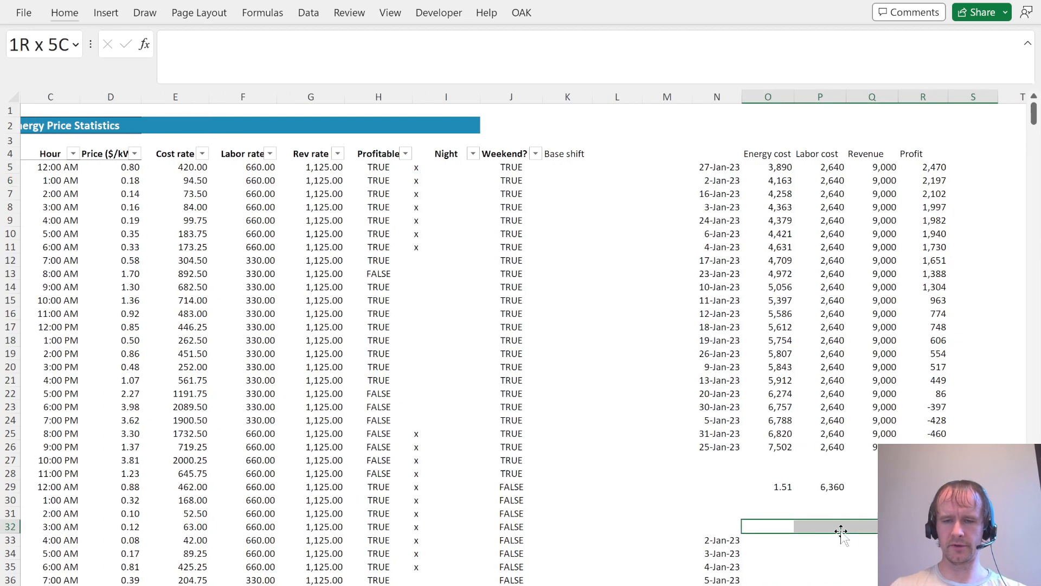
left_click(192, 529)
type("Date")
key("Return")
key("Up")
key("Right")
type("Shift cost")
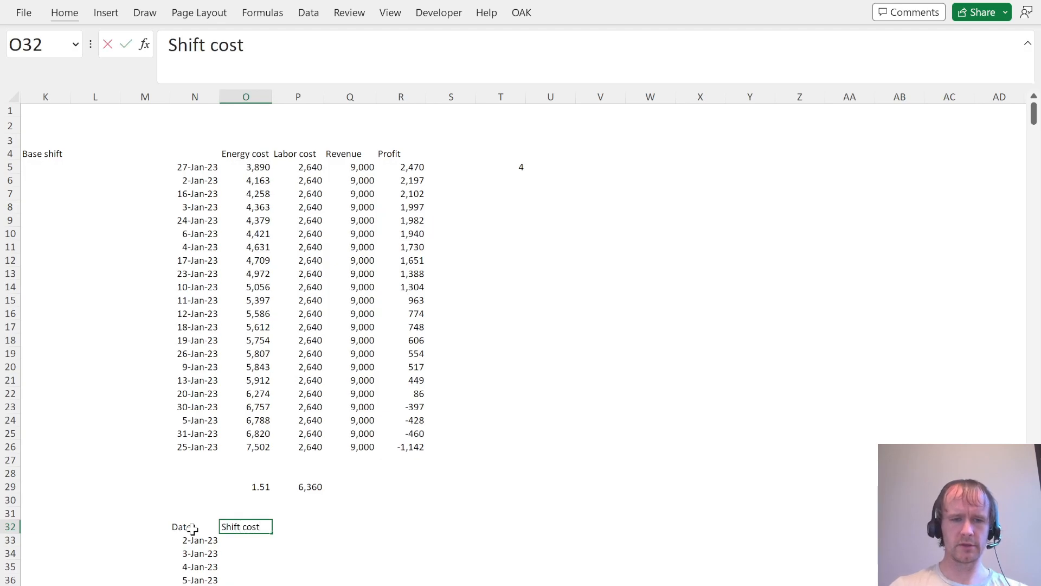
key("Return")
key("Up")
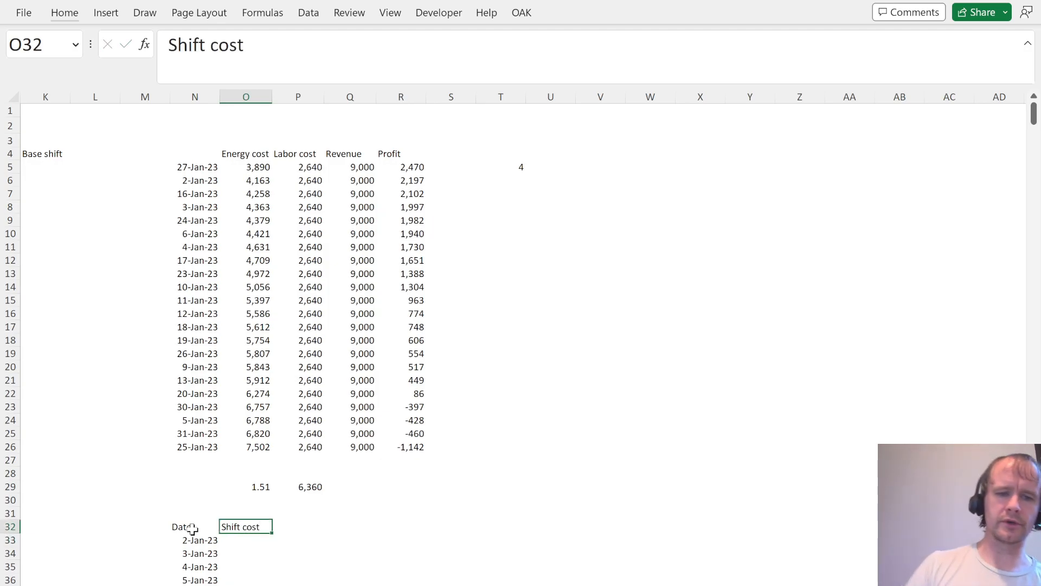
type("Shift start")
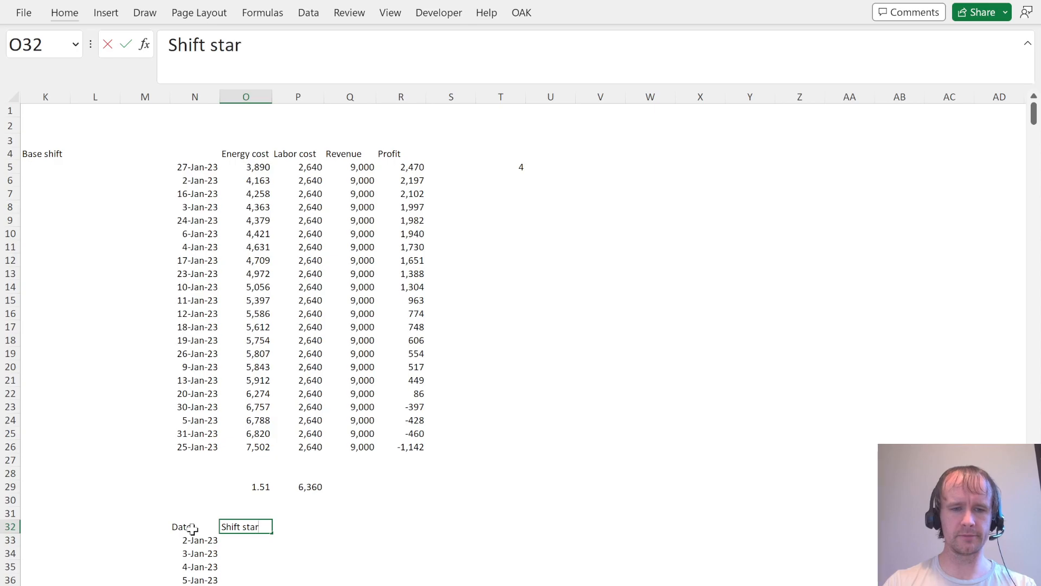
key("Return")
key("Up")
key("Right")
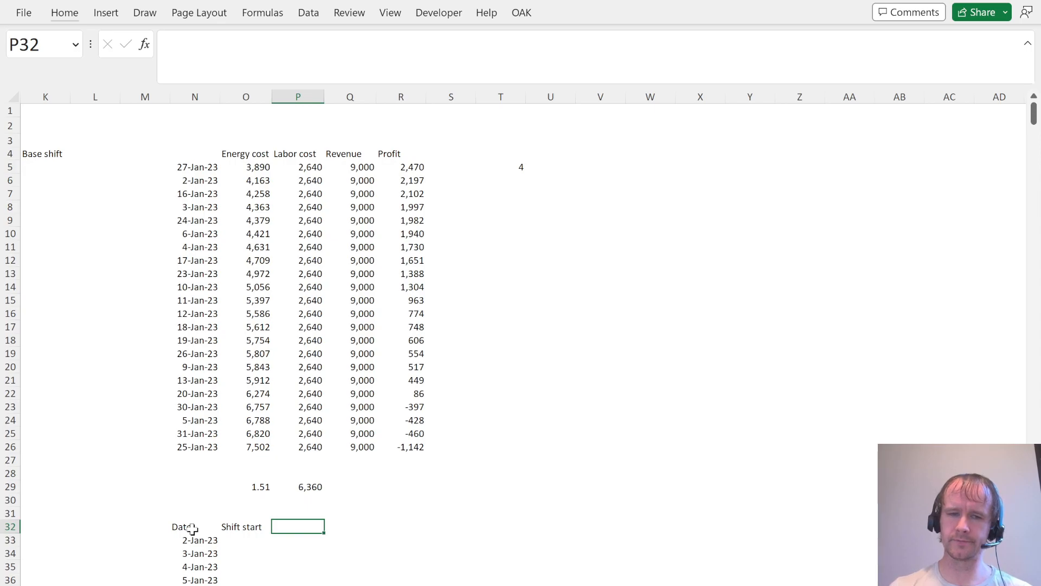
key("Left")
key("Delete")
Copy the 24 hours from 12:00 AM to 11:00 PM in C5:C28 and paste them transposed, as values with number formats, across row 32 from O32.
key("ctrl+Left")
key("ctrl+Left")
key("ctrl+Left")
key("ctrl+Left")
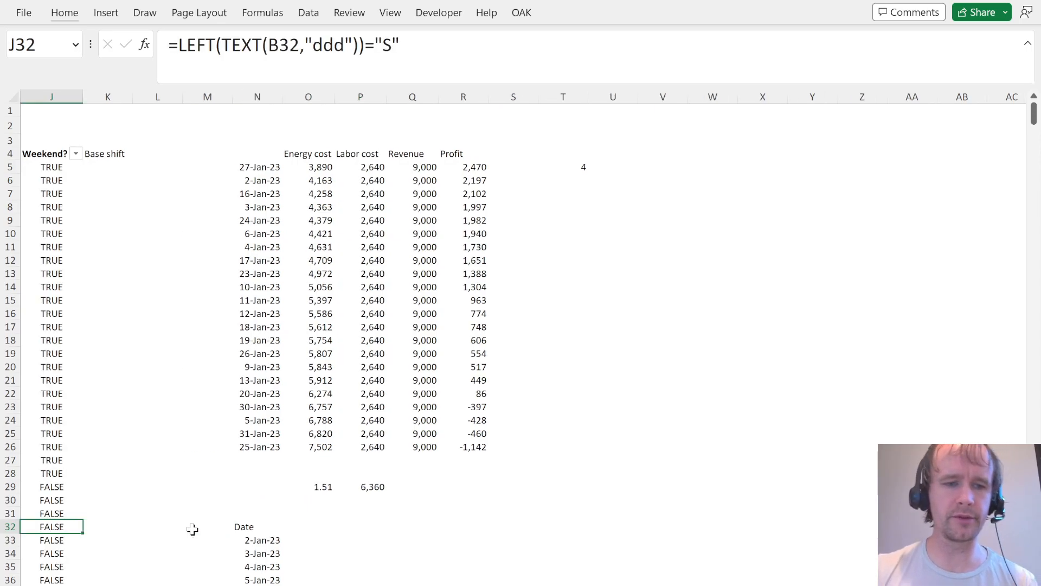
key("Up")
key("Right")
key("ctrl+Up")
key("Right")
key("Down")
key("shift+Down")
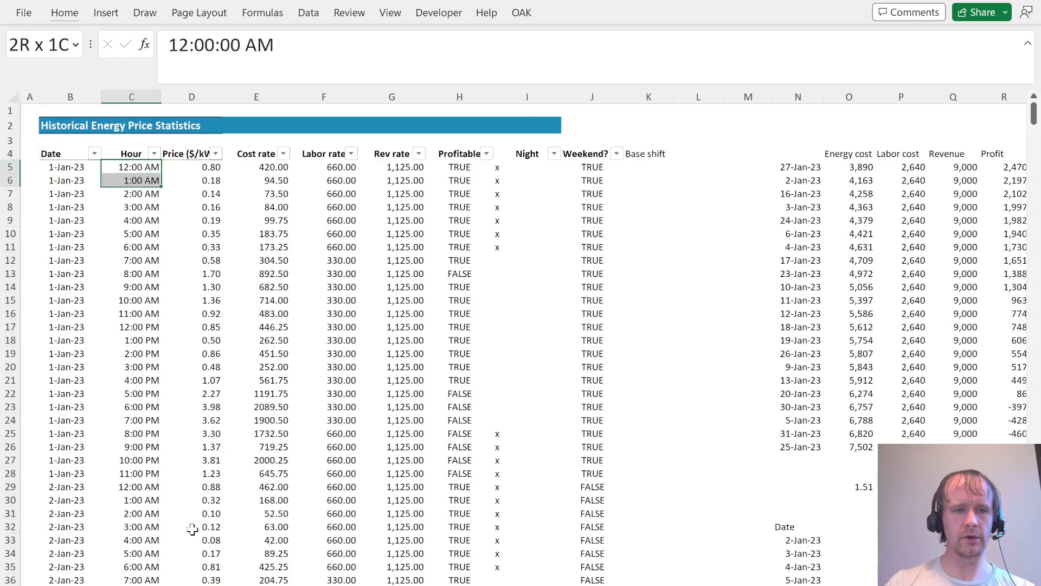
key("shift+Down")
key("shift+Down")
key("shift+Down")
key("shift+Down")
key("shift+Down")
key("shift+Down")
key("shift+Down")
key("shift+Down")
key("shift+Down")
key("shift+Down")
key("shift+Down")
key("shift+Down")
key("shift+Down")
key("shift+Down")
key("shift+Down")
key("shift+Down")
key("shift+Down")
key("shift+Down")
key("shift+Down")
key("shift+Down")
key("shift+Down")
key("shift+Down")
key("ctrl+c")
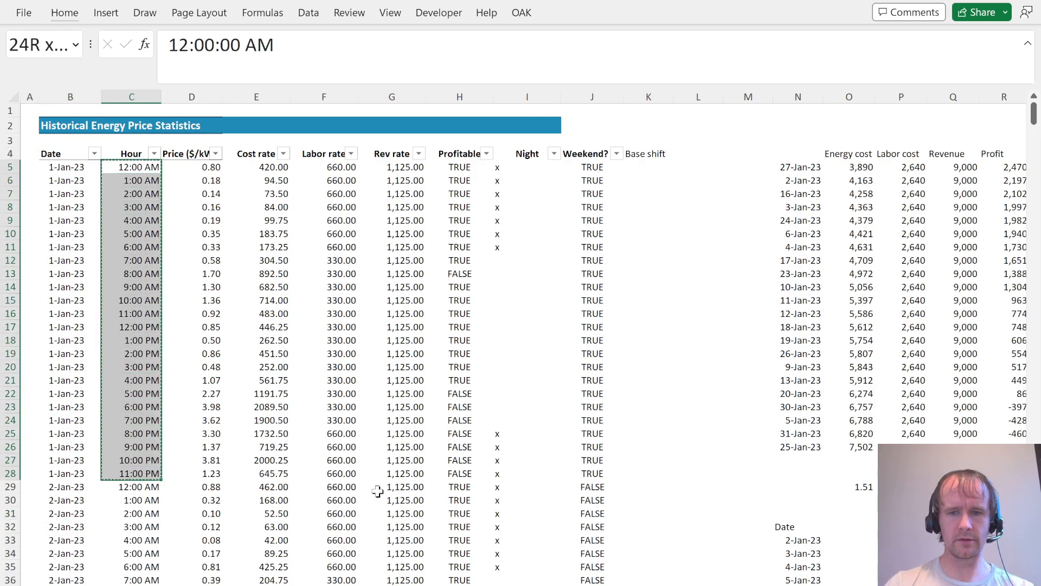
left_click(811, 529)
key("Right")
key("ctrl+alt+v")
key("u")
key("e")
key("Return")
key("ctrl+shift+Right")
key("ctrl+shift+Left")
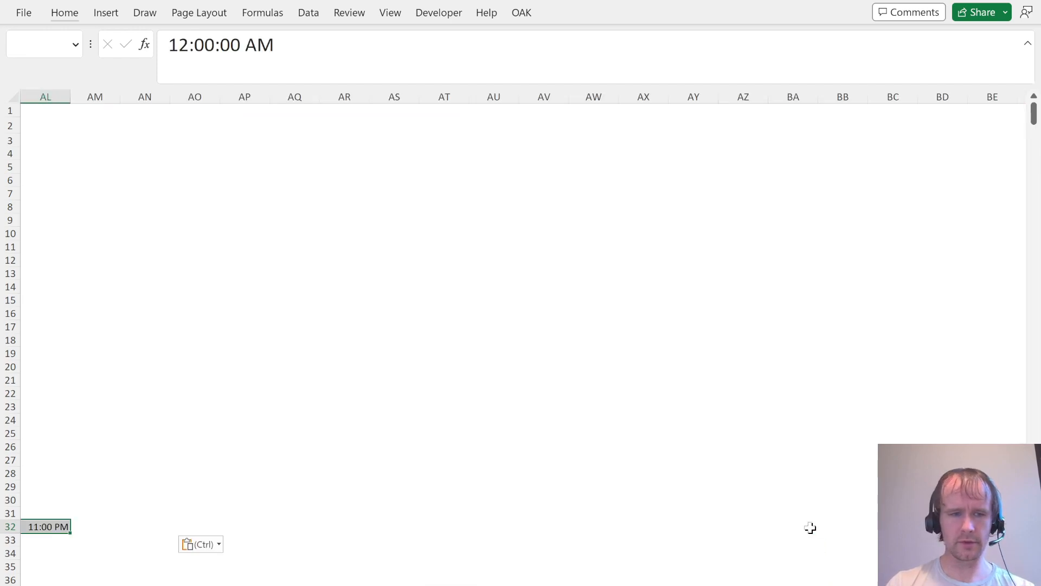
key("Down")
key("Down")
key("Left")
key("Left")
key("Left")
key("Right")
key("Right")
key("Up")
key("Right")
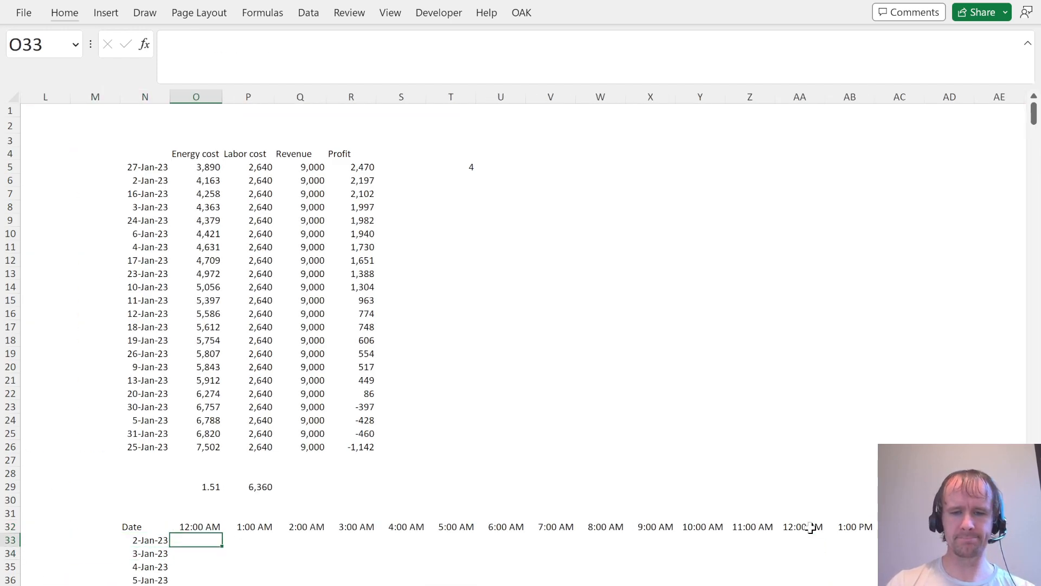
type("=xl")
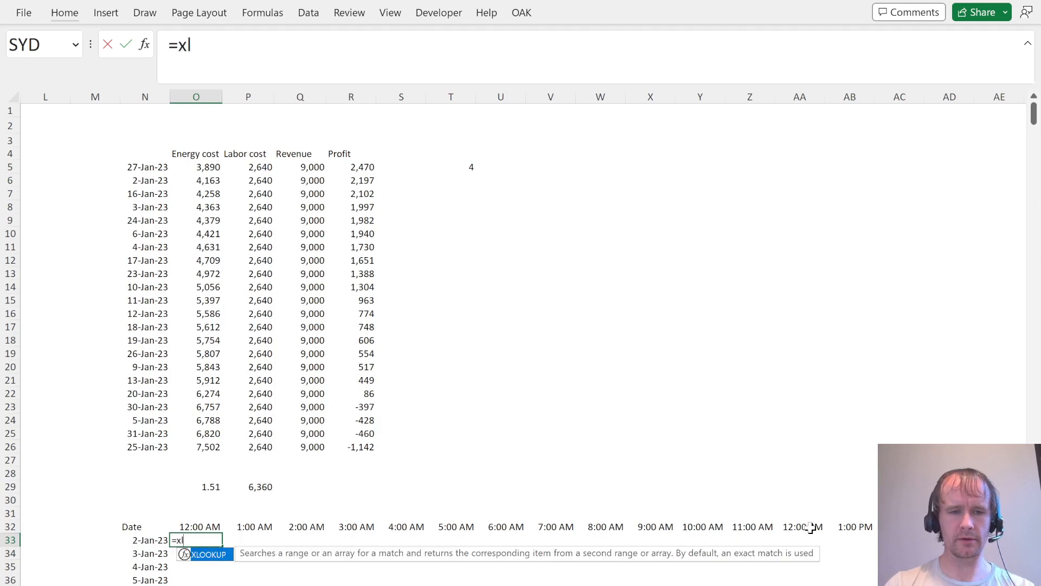
key("BackSpace")
key("BackSpace")
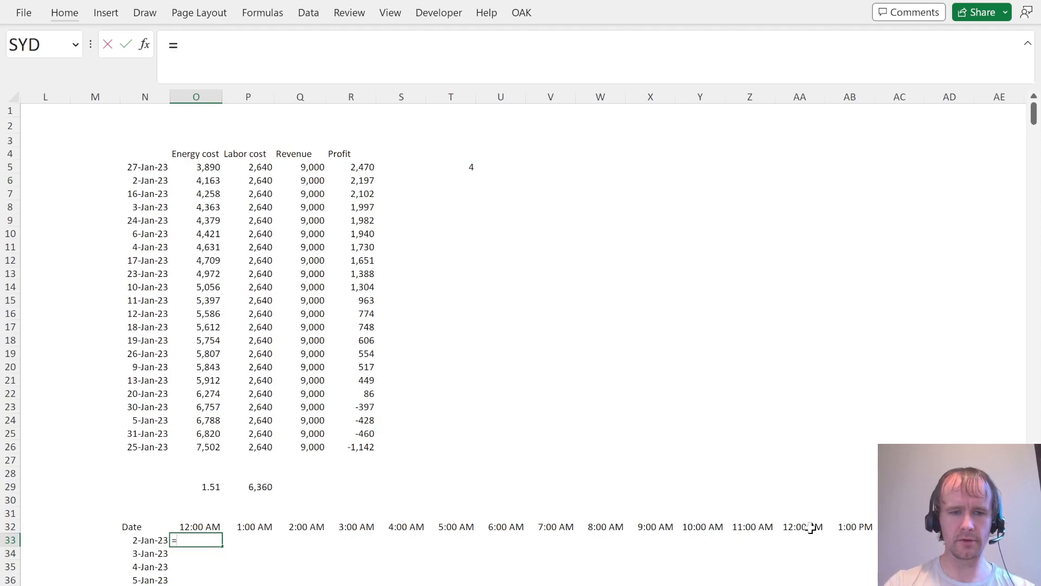
type("tor")
key("Tab")
type("fil")
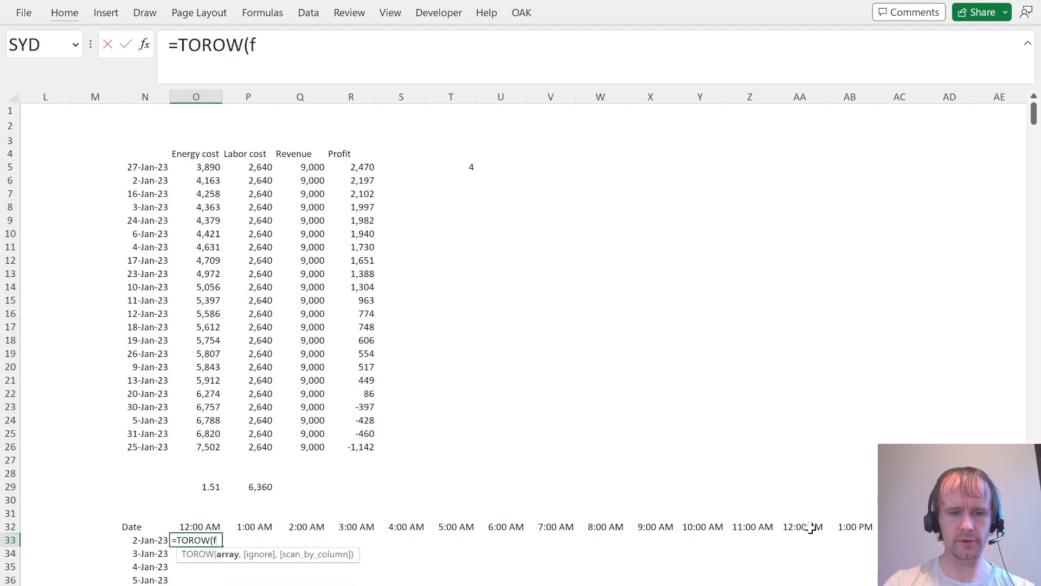
key("Tab")
key("Left")
key("Left")
key("Left")
key("Left")
key("Left")
key("Left")
key("Left")
key("Left")
key("Left")
key("Left")
key("Left")
key("Left")
key("Left")
key("Left")
key("Right")
key("Right")
key("Up")
key("Up")
key("Right")
key("Right")
key("Up")
key("Up")
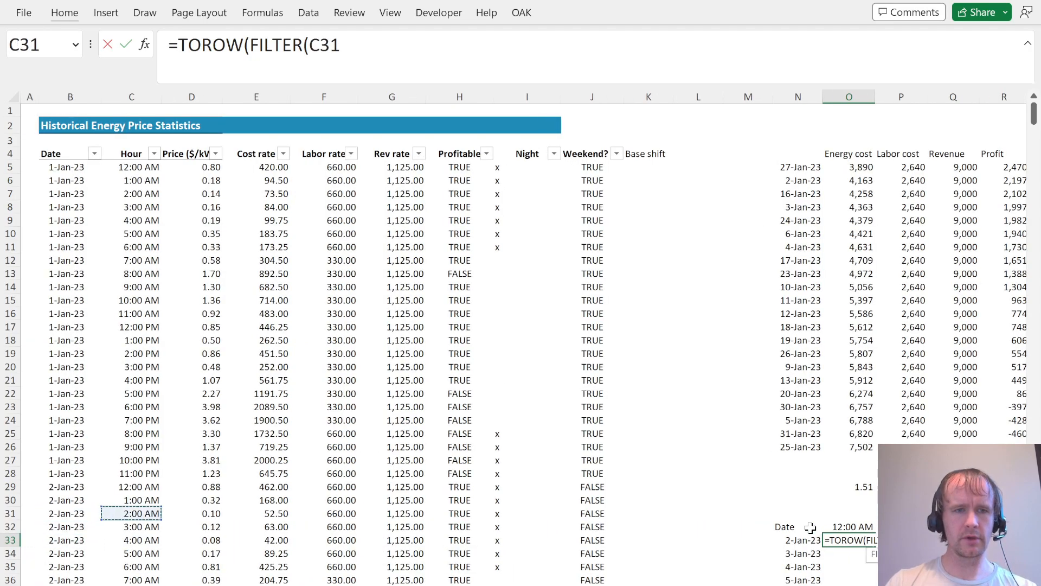
key("Up")
key("Up")
key("Up")
key("Left")
key("Left")
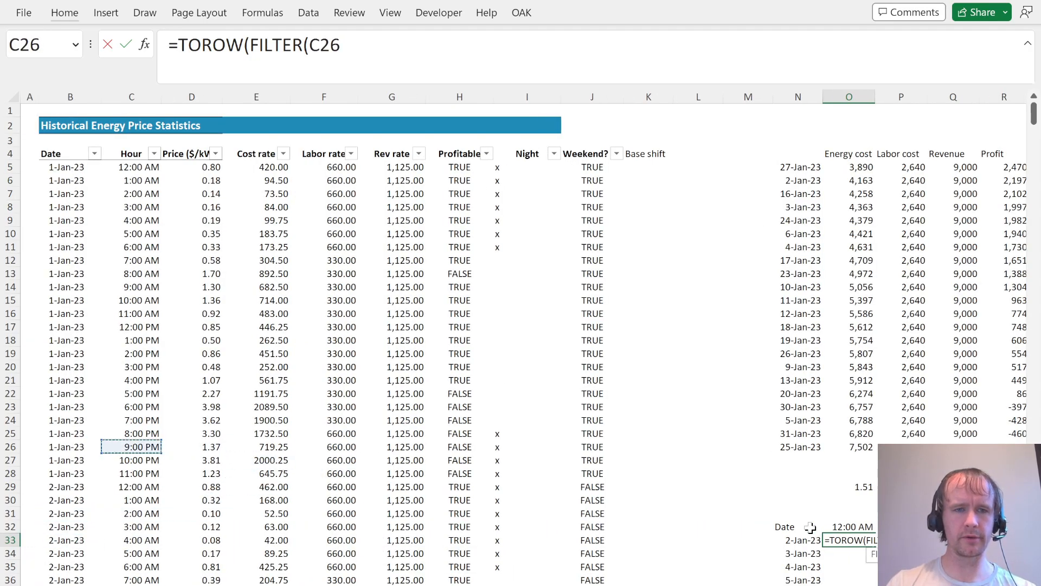
key("ctrl+Up")
key("Down")
key("Right")
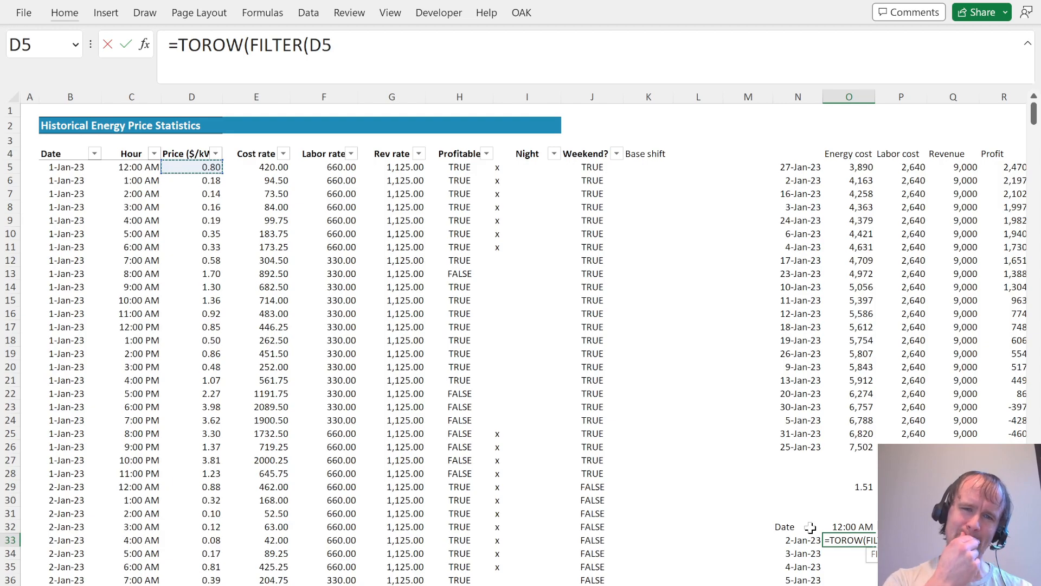
key("Right")
key("Right")
key("Right")
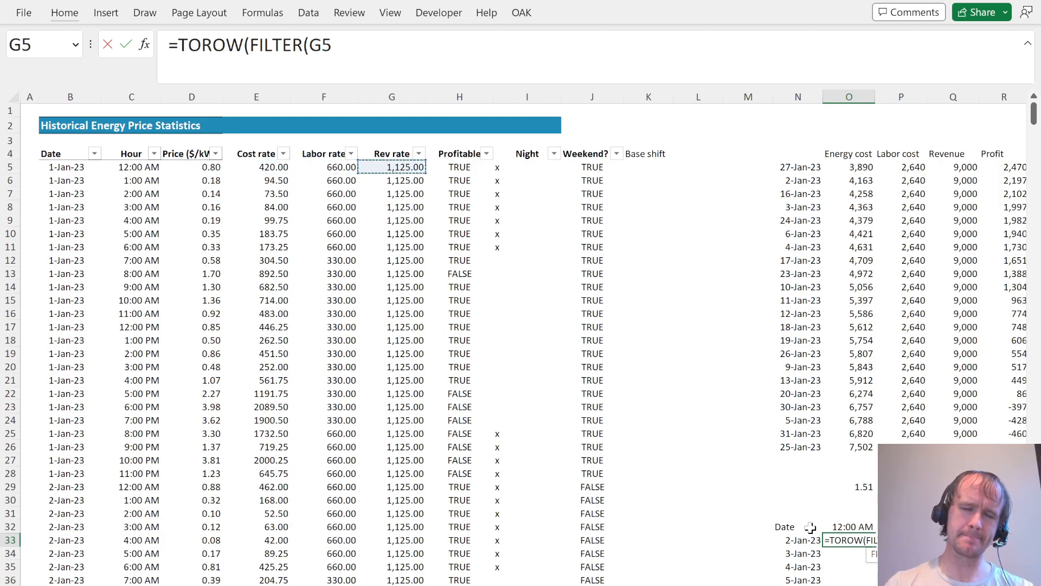
key("Escape")
Insert a new column before Profitable in the hourly table and head it Profit.
key("Left")
key("Left")
key("Left")
key("Left")
key("Left")
key("Left")
key("Left")
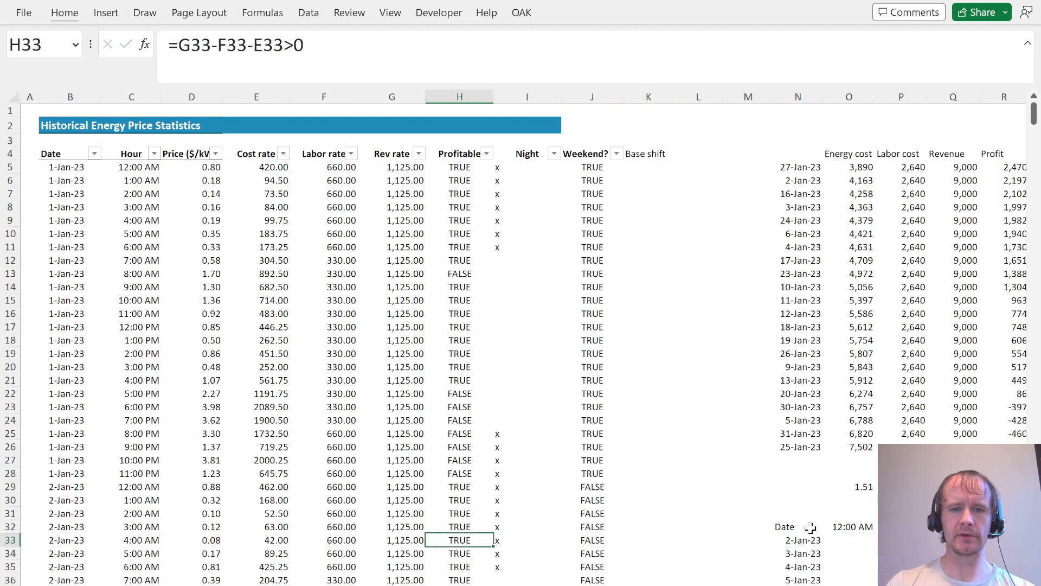
key("ctrl+Up")
key("ctrl+shift+plus")
type("Profit")
key("Return")
Calculate the first hour's profit in H5 as revenue rate minus cost rate and labor rate, =G5-E5-F5.
type("=")
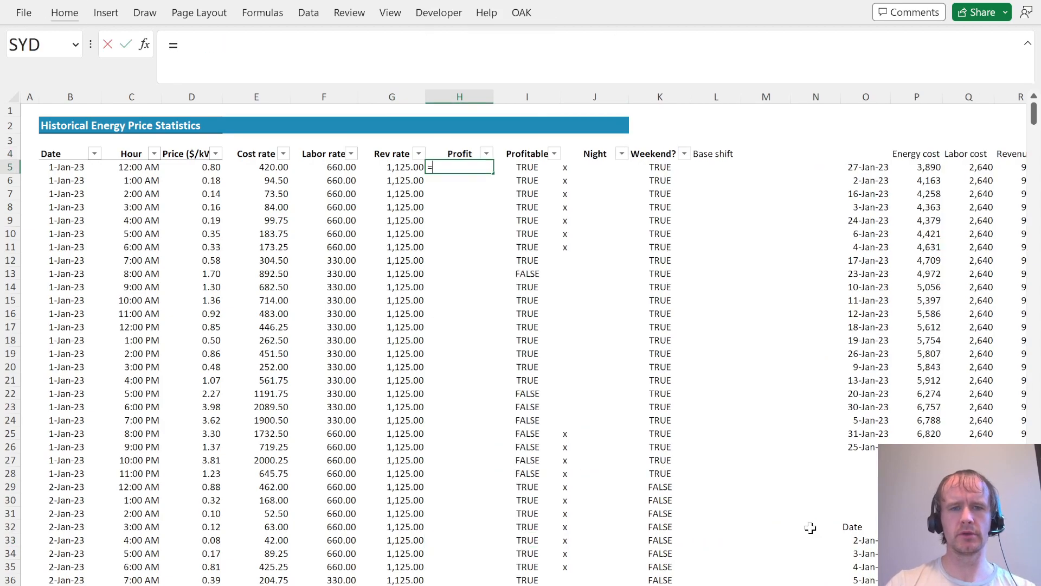
key("Left")
type("-")
key("Left")
key("Left")
key("Left")
type("-")
key("Left")
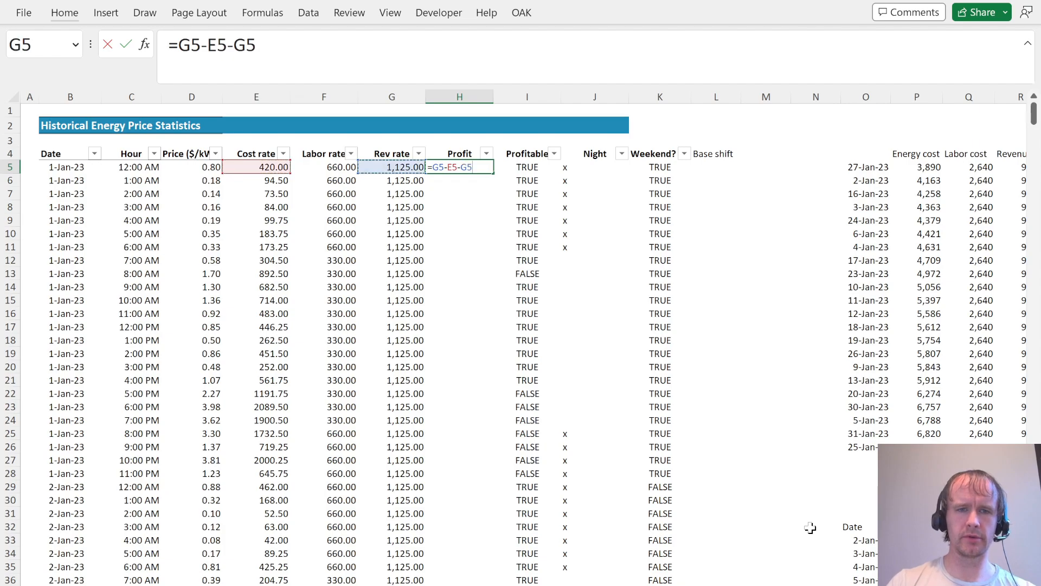
key("Left")
key("Return")
Fill the Profit formula down column H to the last hourly row.
key("Left")
key("ctrl+Down")
key("Right")
key("ctrl+shift+Up")
key("ctrl+d")
key("Up")
key("Up")
key("Up")
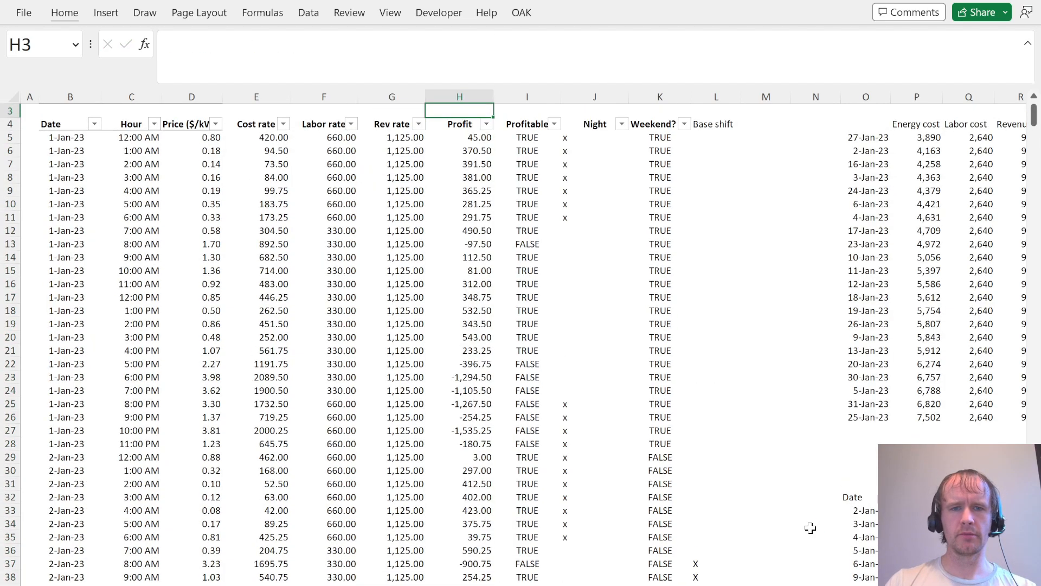
Examine the hourly profit values for 1-Jan-23 down the Profit column.
key("Down")
key("Down")
key("Down")
key("Down")
key("Down")
key("Down")
key("Down")
key("Down")
key("Down")
key("Down")
key("Down")
key("Down")
key("Down")
key("Down")
key("Down")
key("Down")
key("Down")
key("Down")
key("Down")
key("Down")
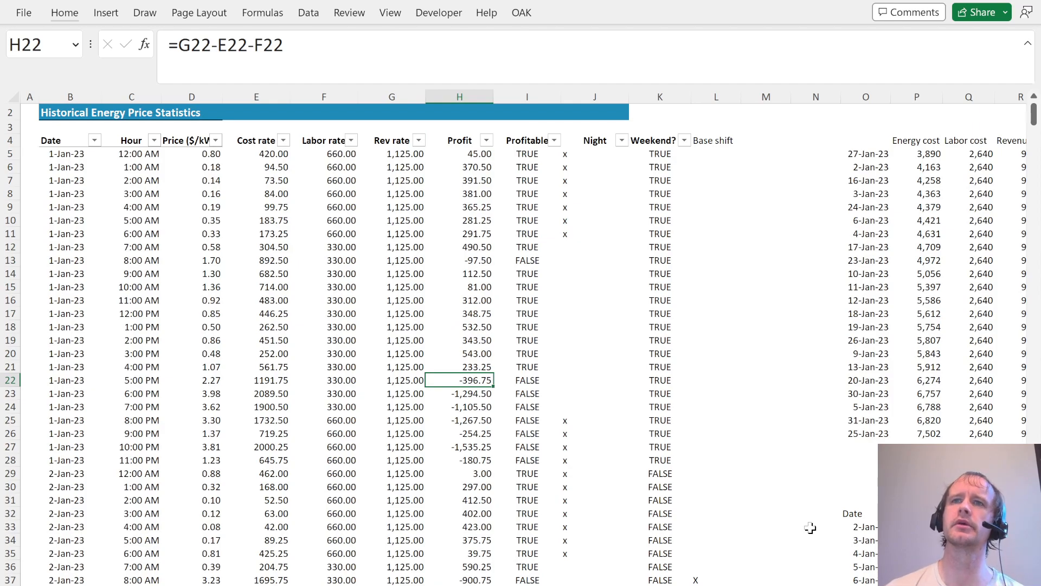
Insert an empty column between Profit and Profitable in the hourly table.
key("ctrl+Up")
key("Right")
key("Down")
key("Up")
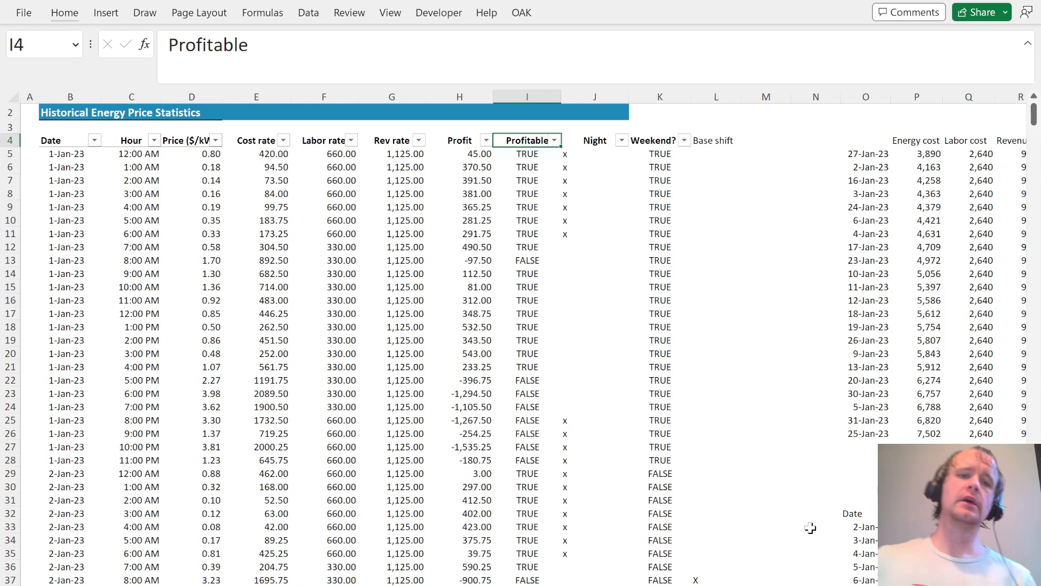
key("alt+h")
key("i")
key("c")
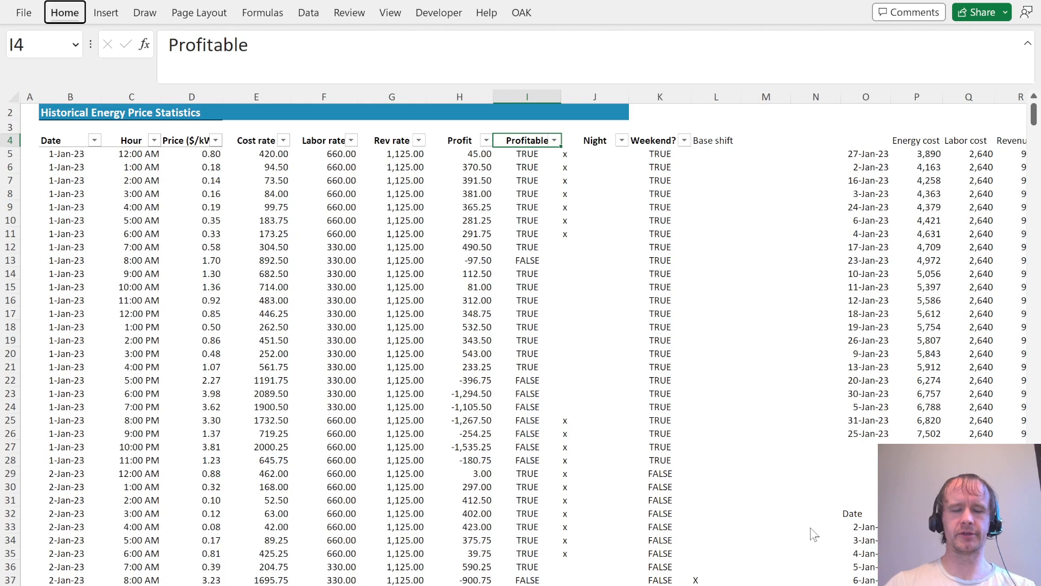
Head the new column I "Marg prof on shift" and autofit its width to the header.
type("Pro")
key("Escape")
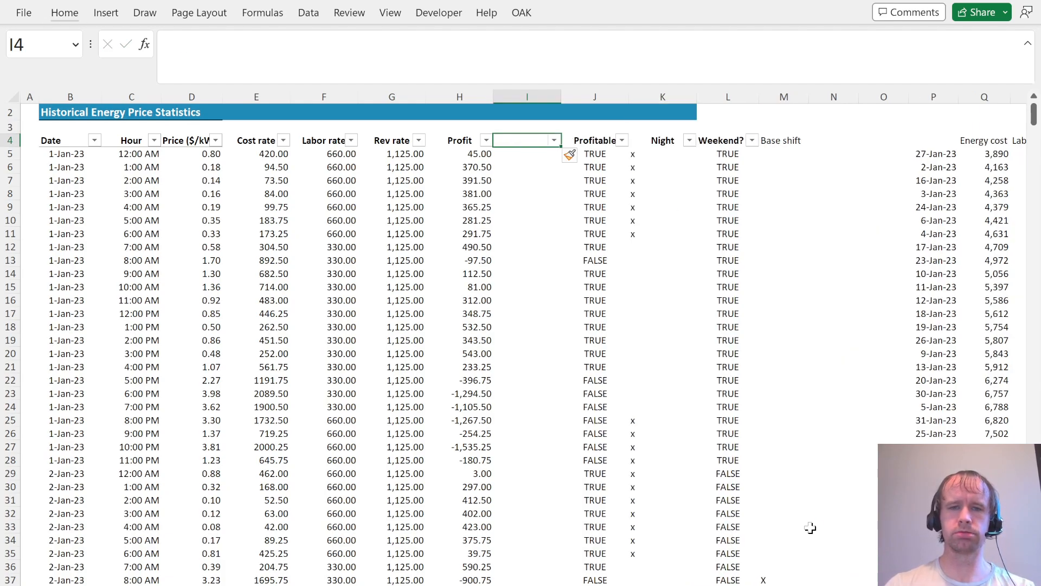
type("Marg p")
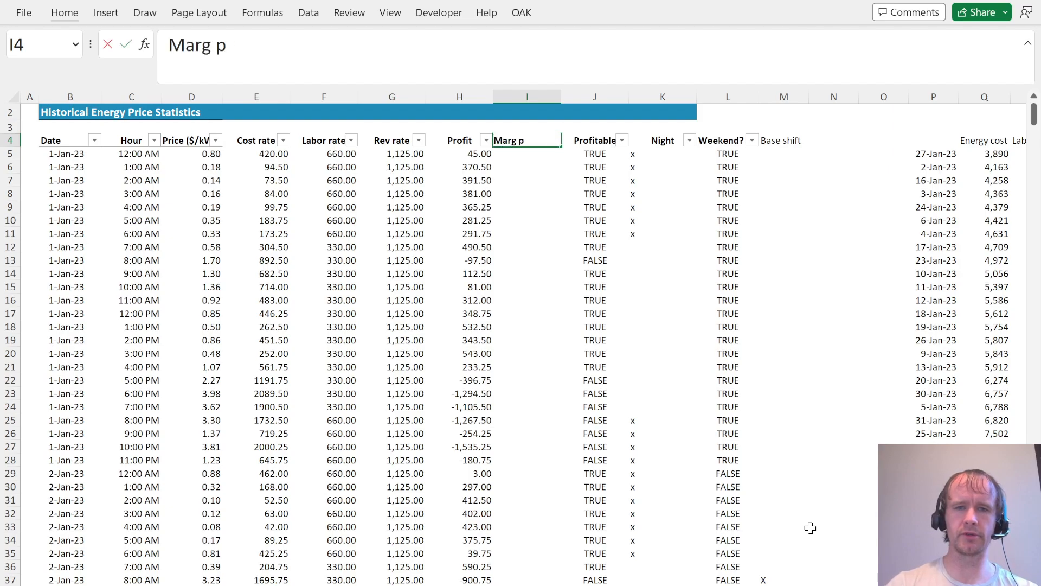
type("rof on shfit")
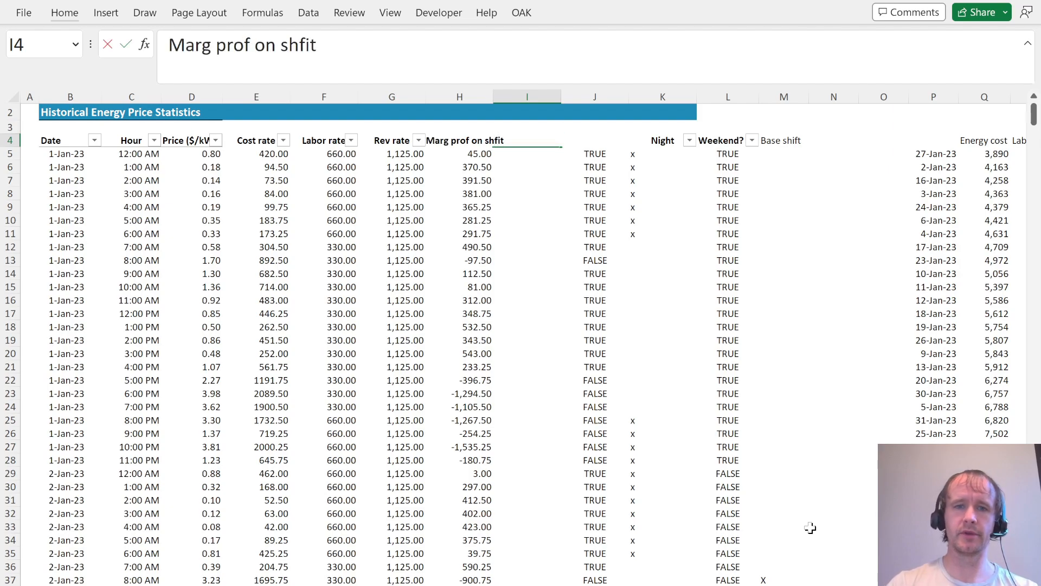
key("BackSpace")
key("BackSpace")
type("t")
key("Return")
key("Up")
key("alt+h")
key("o")
key("i")
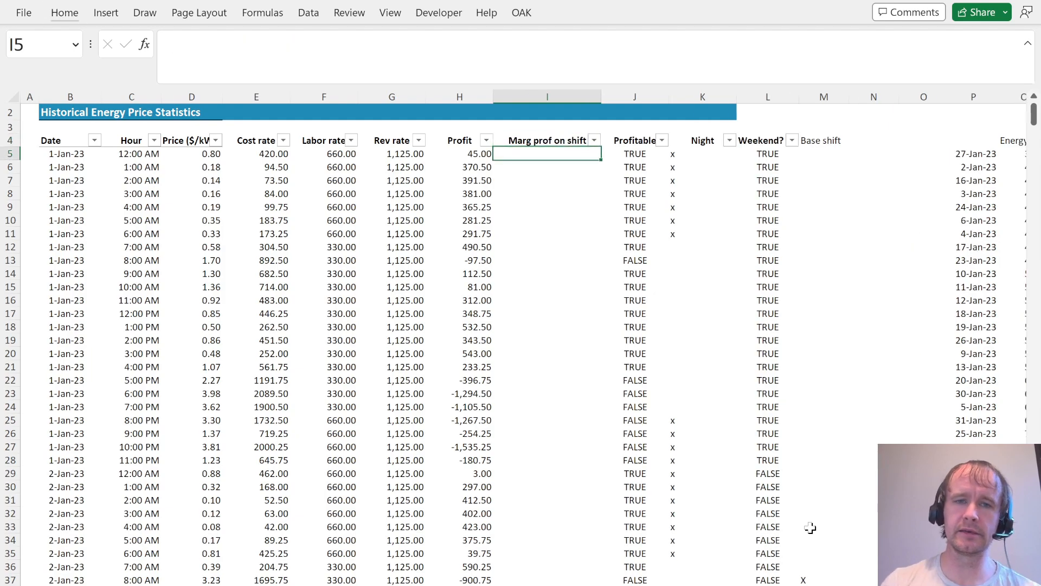
Calculate the first hour's marginal on-shift profit in I5 as revenue rate minus cost rate, =G5-E5.
key("Left")
key("Right")
type("=")
key("Left")
key("Left")
type("-")
key("Left")
key("Left")
key("Left")
key("Left")
key("Return")
Check the range of values in the Cost rate column's filter list without applying a filter.
key("Up")
key("Left")
key("Left")
key("Left")
key("Left")
key("Up")
key("alt+Down")
key("f")
key("Down")
key("Down")
key("Down")
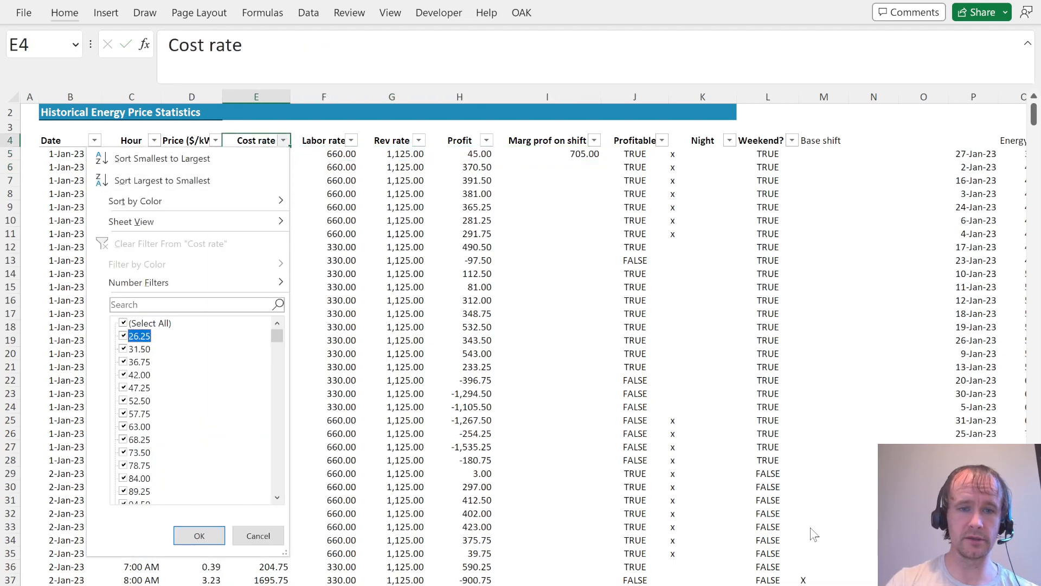
key("End")
key("Escape")
Fill the marginal on-shift profit formula down column I to the last hourly row.
key("Right")
key("Right")
key("Down")
key("Right")
key("Down")
key("ctrl+Down")
key("Right")
key("ctrl+shift+Up")
key("ctrl+d")
key("Return")
key("Up")
key("Up")
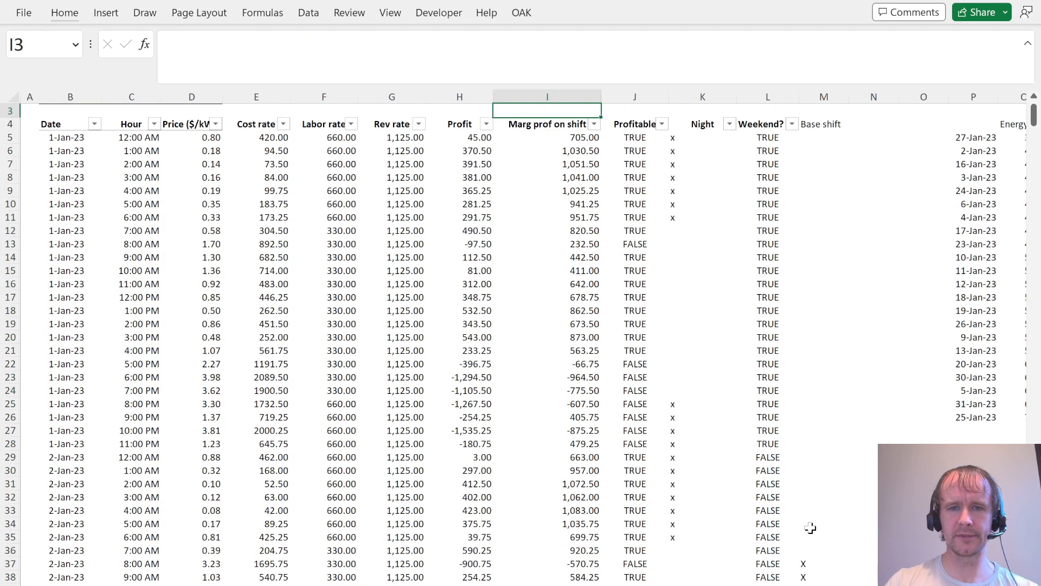
Pull the hourly profits for the first date into Q33 with =FILTER($H$5:$H$748,$B$5:$B$748=$P33).
key("Down")
key("Right")
key("Right")
key("Right")
key("Right")
key("Right")
key("Right")
key("Right")
key("Right")
key("Right")
key("Right")
key("Right")
key("Right")
key("Right")
key("Right")
key("Right")
key("Right")
key("Right")
key("Right")
key("Right")
key("Right")
key("Right")
key("Right")
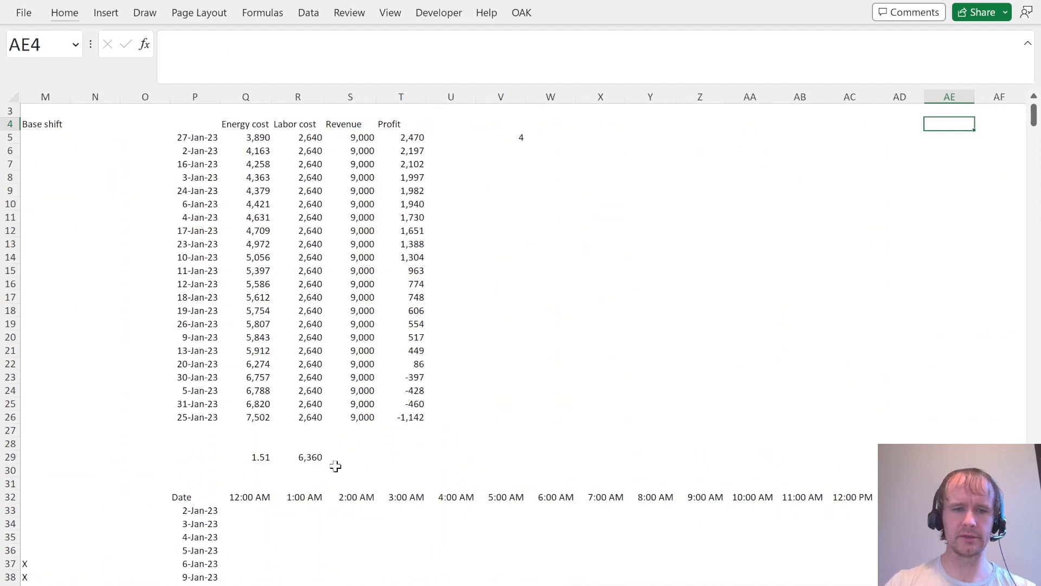
left_click(257, 516)
type("=fil")
key("Tab")
key("ctrl+Home")
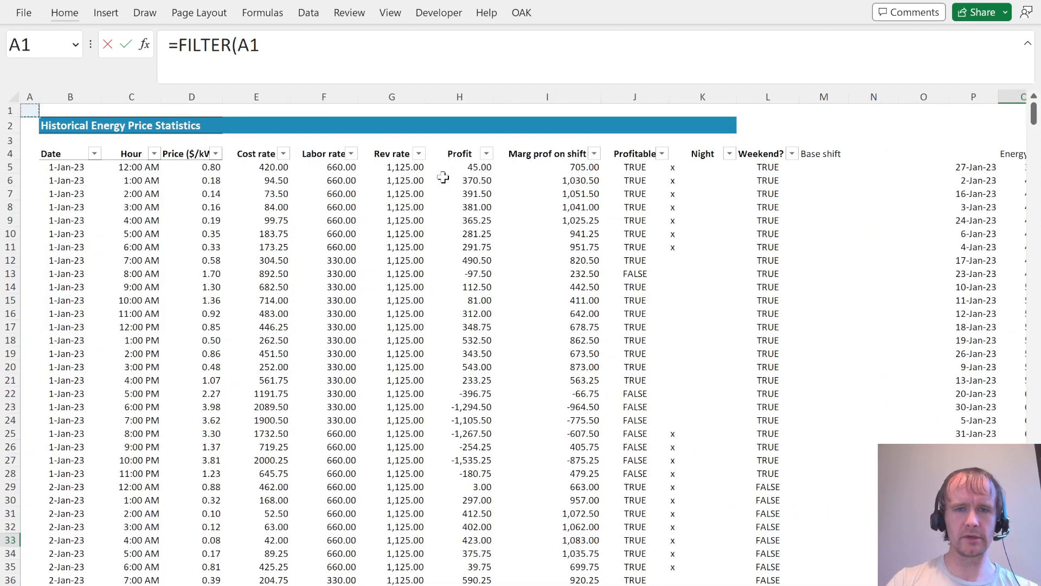
left_click(468, 173)
key("ctrl+shift+Down")
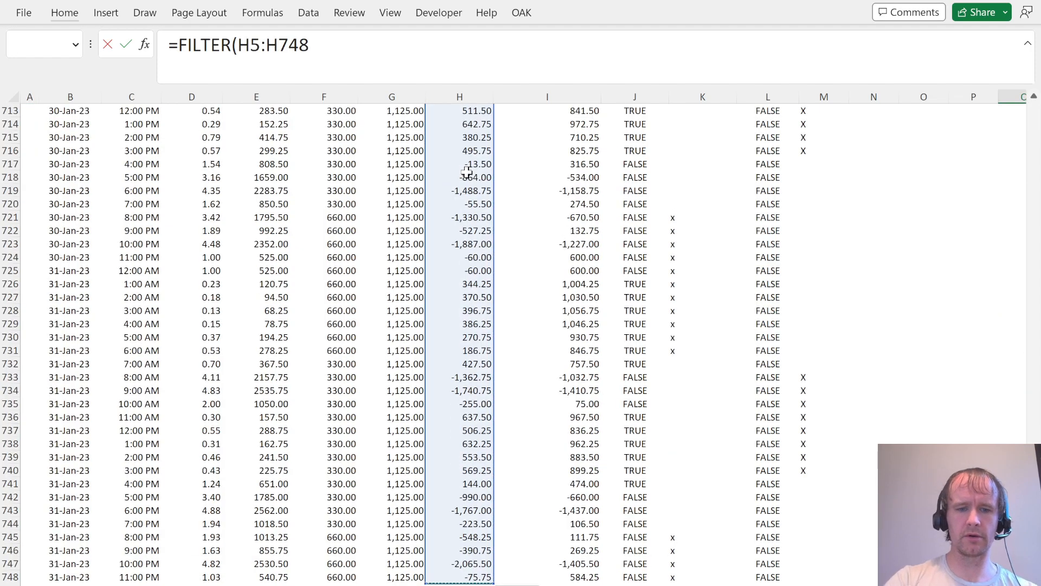
key("F4")
type(",")
key("ctrl+Home")
key("Down")
key("Down")
key("Right")
key("Down")
key("Down")
key("ctrl+shift+Down")
key("F4")
type("=")
key("Left")
key("F4")
key("F4")
key("F4")
type(")")
key("Return")
key("Up")
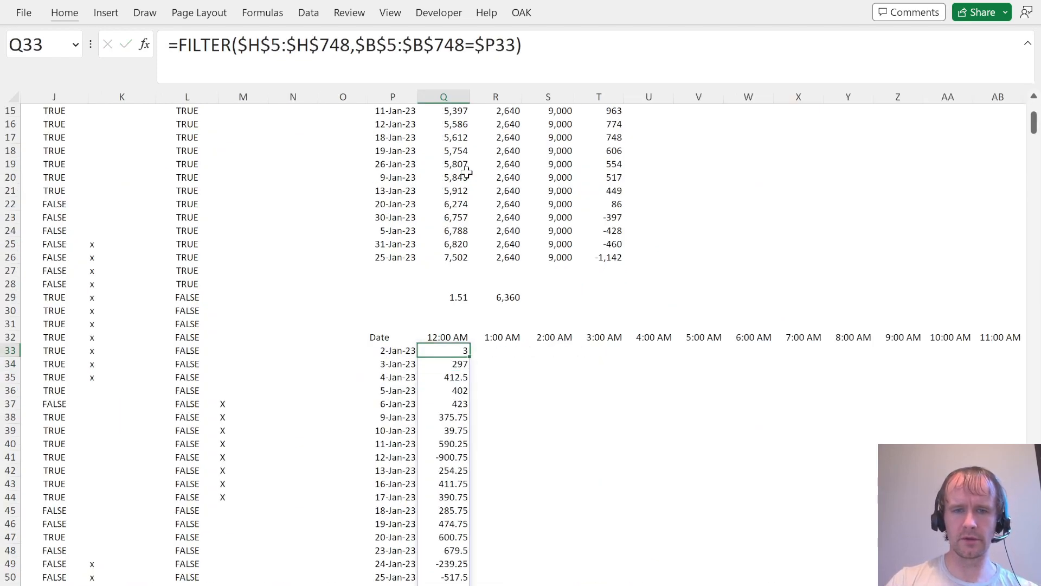
Wrap the FILTER formula in Q33 in TOROW so the hourly profits spill across the row.
left_click(179, 45)
type("tow")
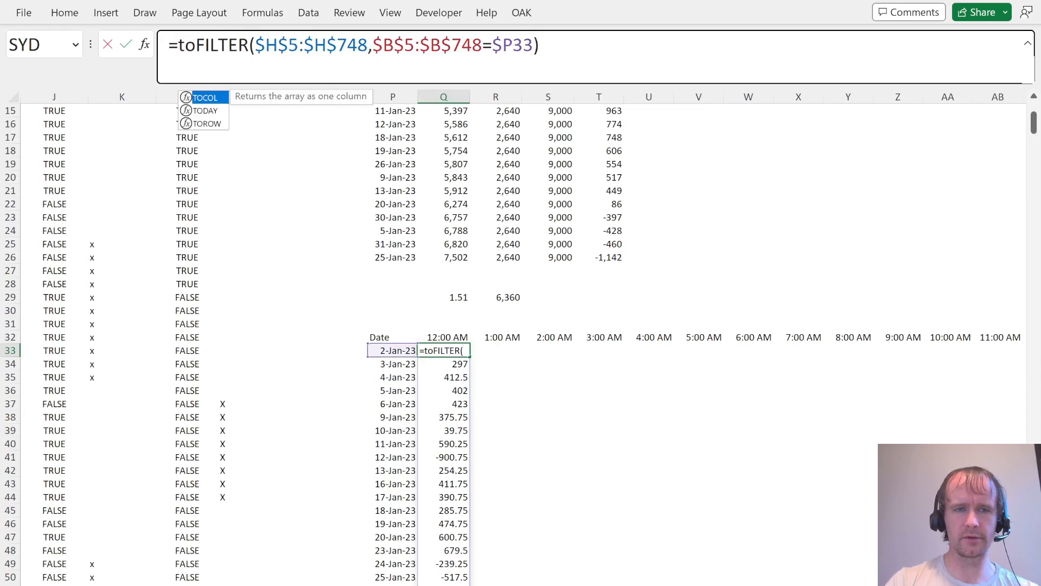
key("BackSpace")
type("r")
key("Tab")
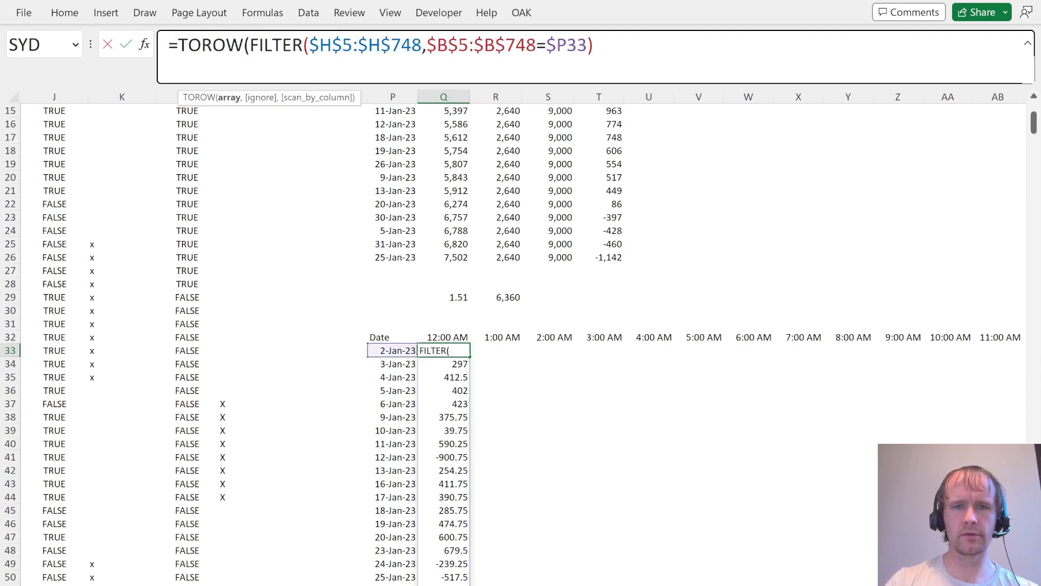
type(")")
key("Return")
key("Up")
Format the 2-Jan-23 row of hourly profits with thousands separators and two decimals.
key("ctrl+shift+Right")
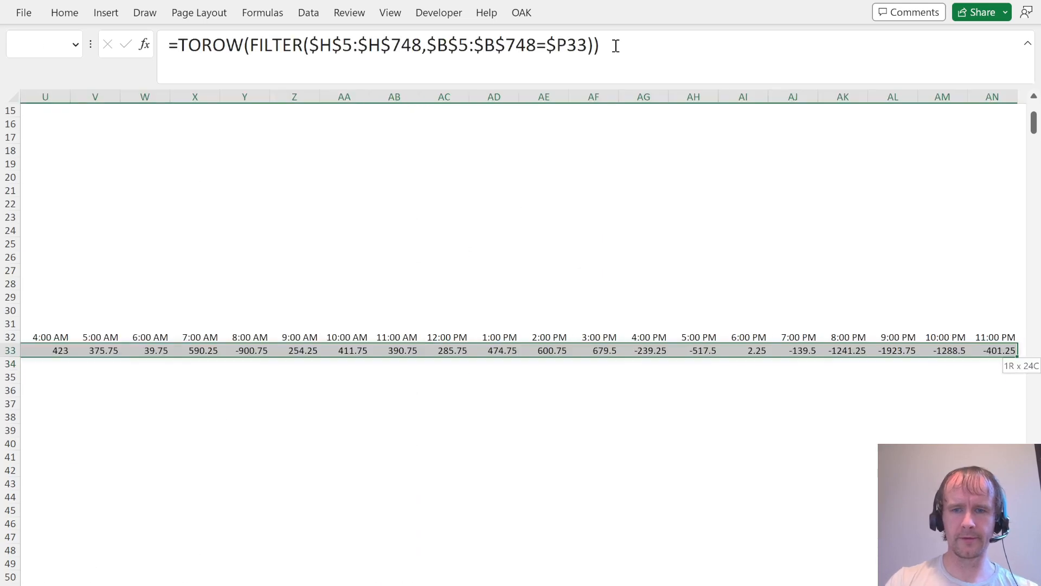
key("ctrl+shift+1")
key("Right")
key("Left")
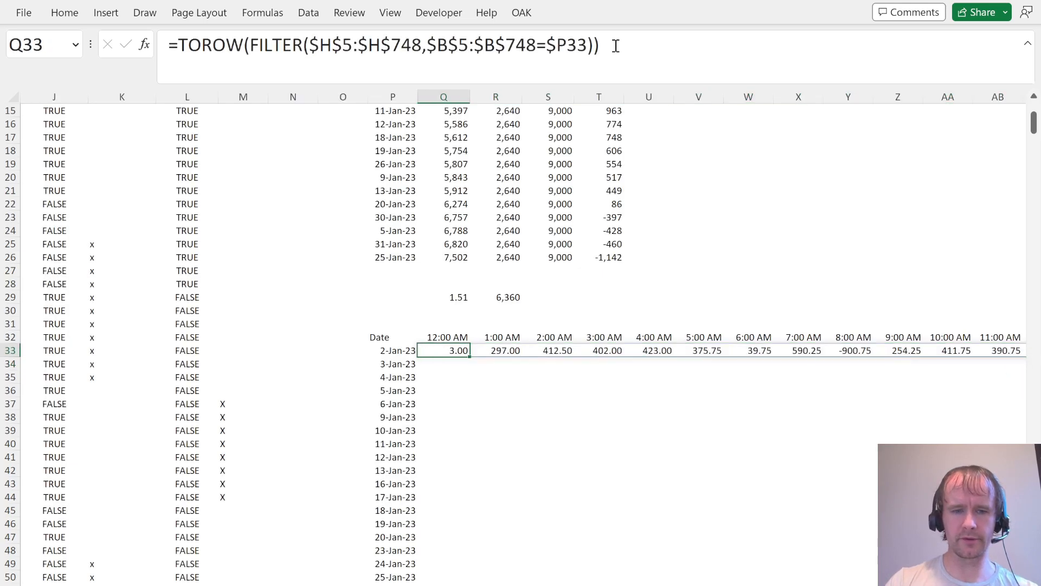
Fill the TOROW formula down to the 31-Jan-23 row and format the whole table with thousands separators and two decimals.
key("Left")
key("ctrl+Down")
key("Right")
key("ctrl+shift+Up")
key("ctrl+d")
key("Return")
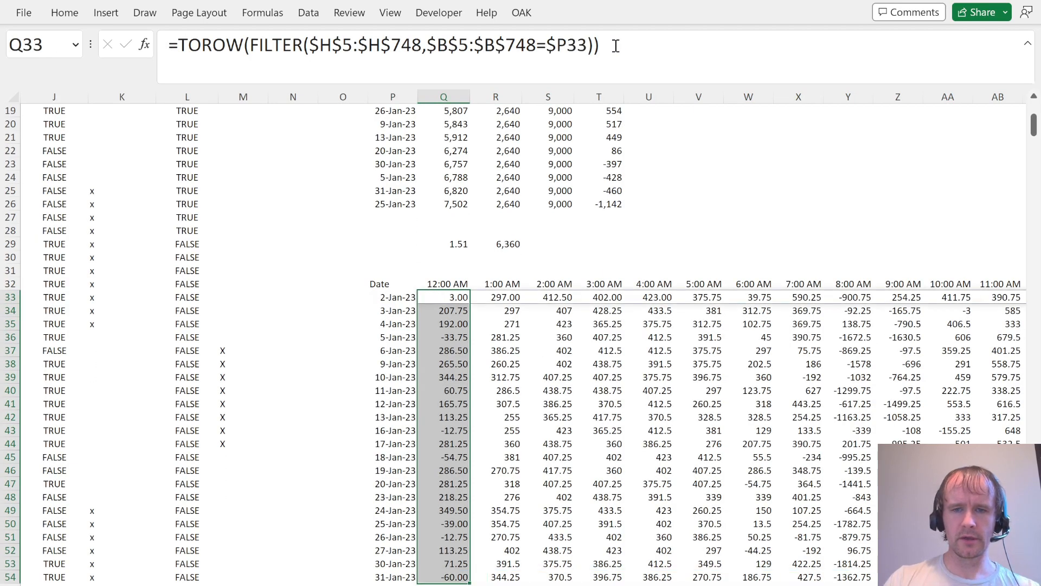
key("ctrl+shift+Right")
key("ctrl+shift+1")
Title the date-by-hour table "Profit per hour" in Q31.
key("Up")
key("Up")
type("Profit per hour")
key("Tab")
key("Down")
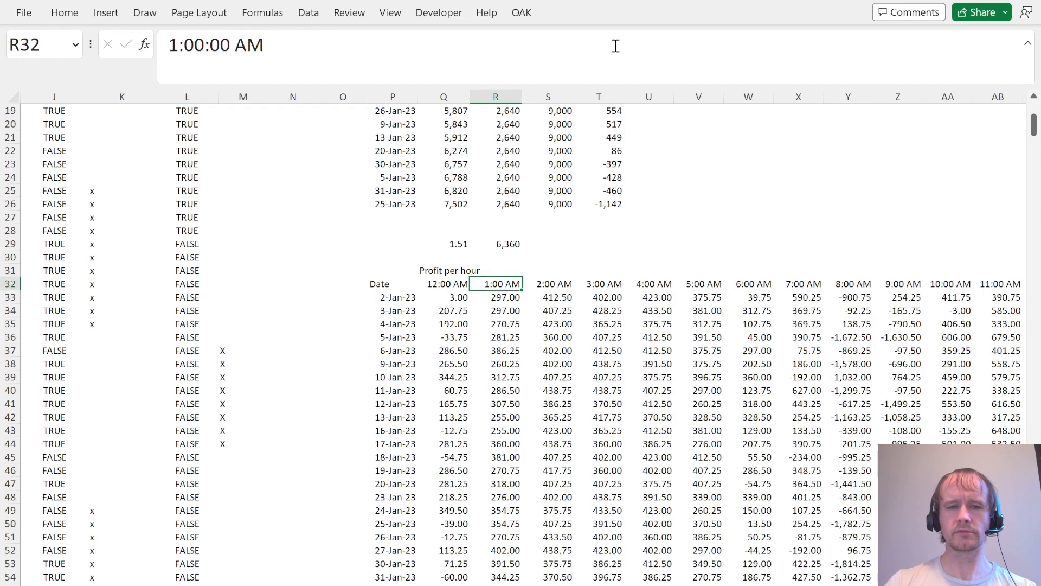
Examine the hourly profits across the morning hours, especially the 8:00 AM column for all dates.
key("Left")
key("Down")
key("Right")
key("Left")
key("Right")
key("Right")
key("Right")
key("Right")
key("Right")
key("Right")
key("Right")
key("Right")
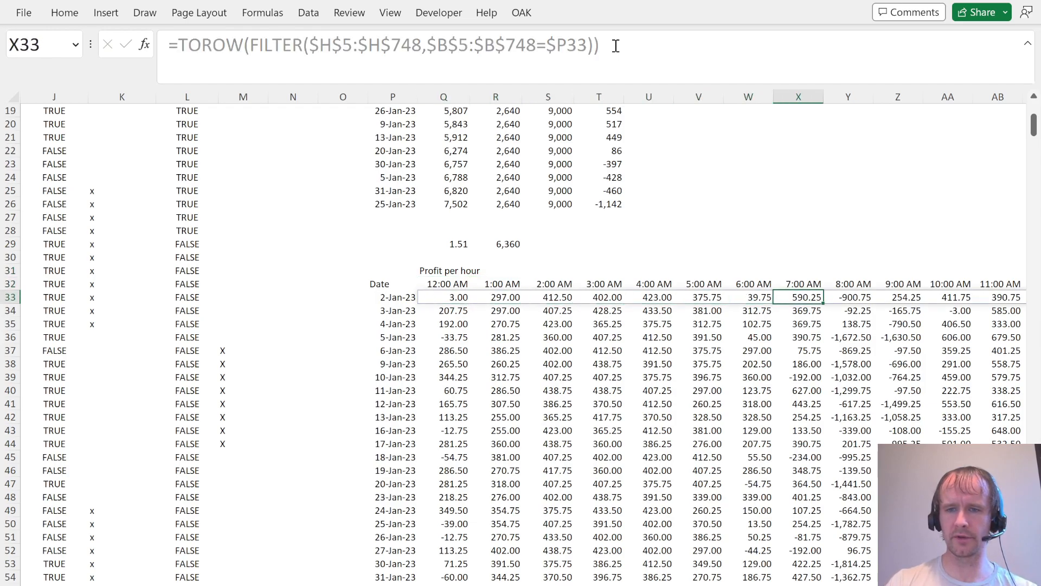
key("ctrl+shift+Down")
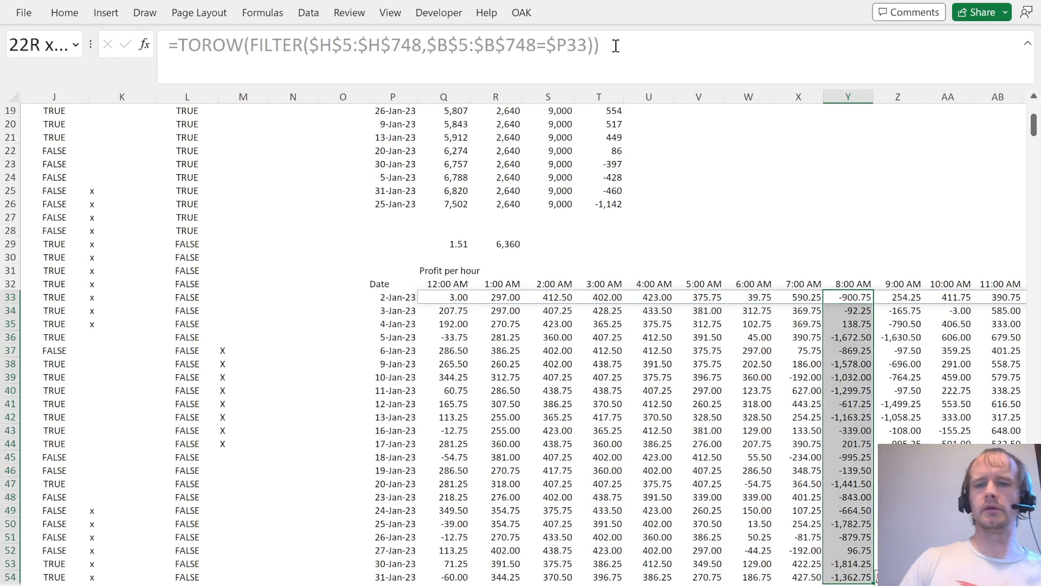
Copy the hour headers and formulas of the profit table, without the dates, to a second table starting at Q57.
key("Up")
key("Down")
key("Left")
key("Left")
key("Up")
key("Left")
key("Left")
key("ctrl+Left")
key("Right")
key("ctrl+shift+Right")
key("ctrl+shift+Down")
key("ctrl+c")
key("Left")
key("ctrl+Down")
key("Right")
key("Down")
key("Down")
key("Down")
key("ctrl+v")
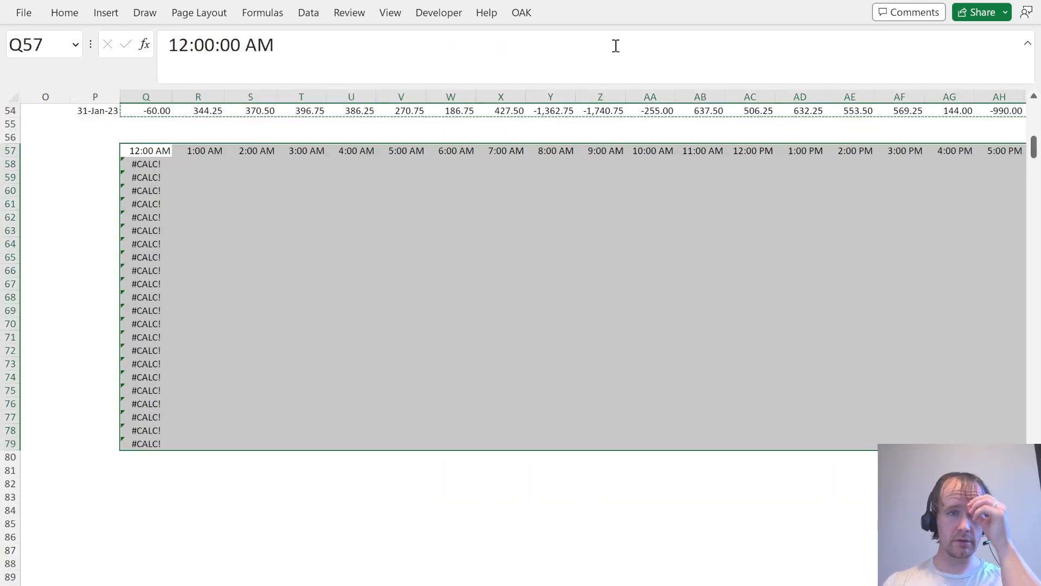
Title the second table "Worst case per hour" in Q56.
key("Up")
type("Worst ca")
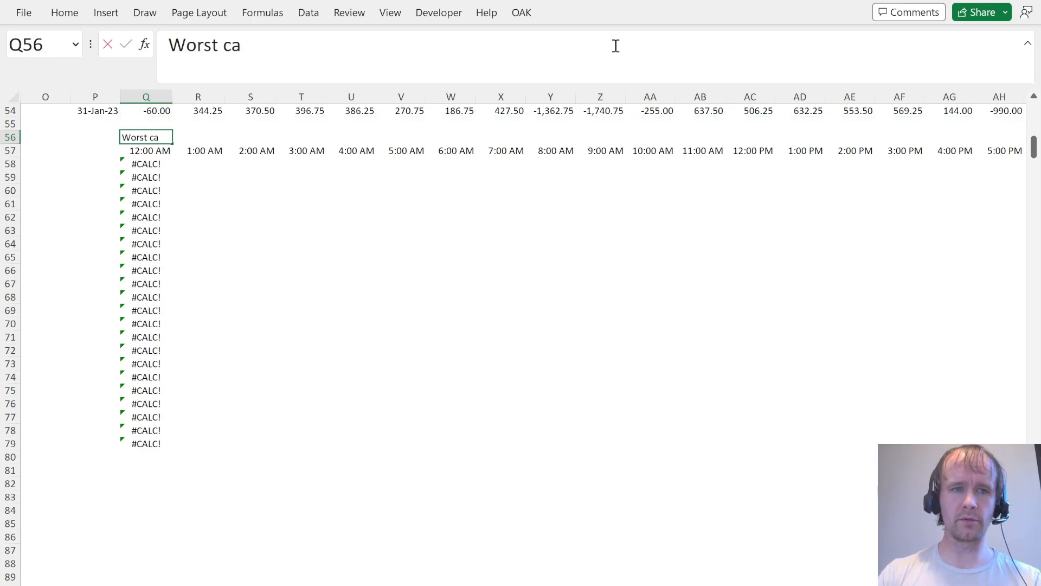
type("se per hour")
key("Return")
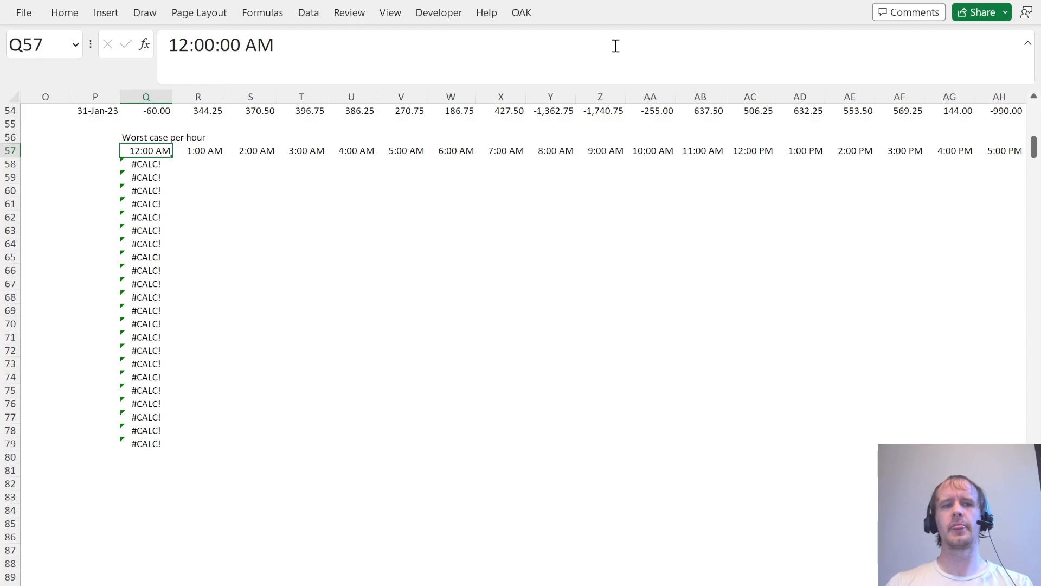
Copy the dates 2-Jan-23 to 31-Jan-23 from the profit table into the second table's date column, starting at P58.
key("ctrl+Up")
key("ctrl+Up")
key("ctrl+Up")
key("Down")
key("Left")
key("ctrl+shift+Down")
key("Up")
key("Down")
key("Down")
key("ctrl+shift+Down")
key("ctrl+c")
key("ctrl+Down")
key("ctrl+Right")
key("ctrl+Left")
key("Down")
key("Down")
key("Right")
key("Down")
key("Down")
key("Left")
key("ctrl+v")
key("Right")
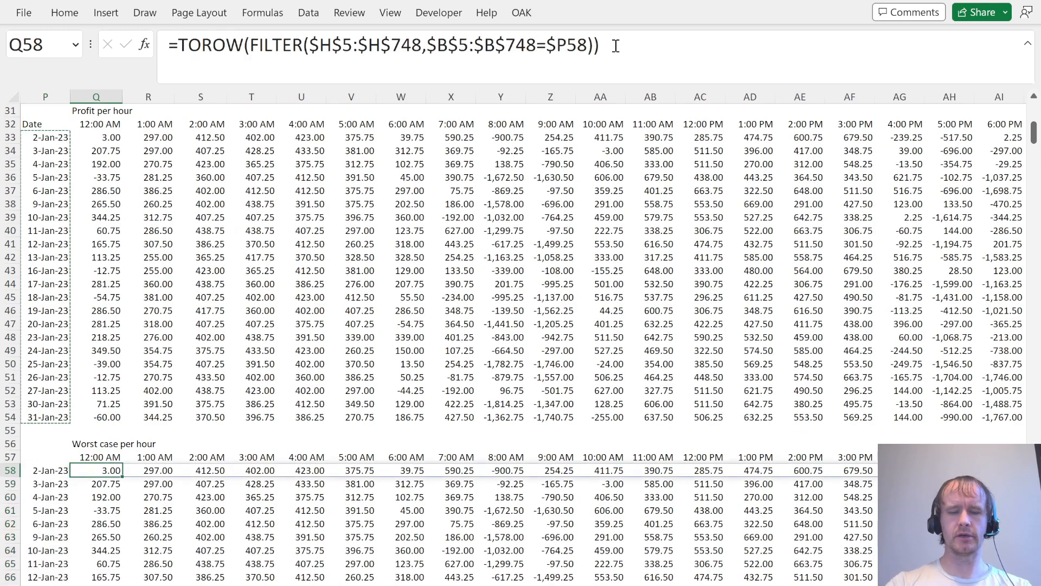
Rename the column I header in I4 as "WC per hour".
key("ctrl+Home")
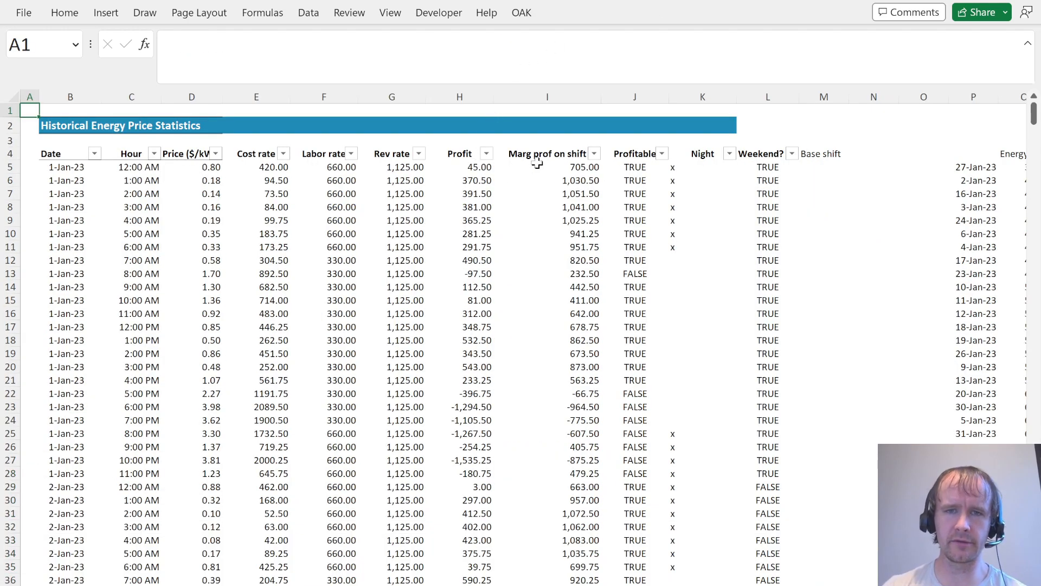
left_click(539, 166)
key("Up")
type("WC")
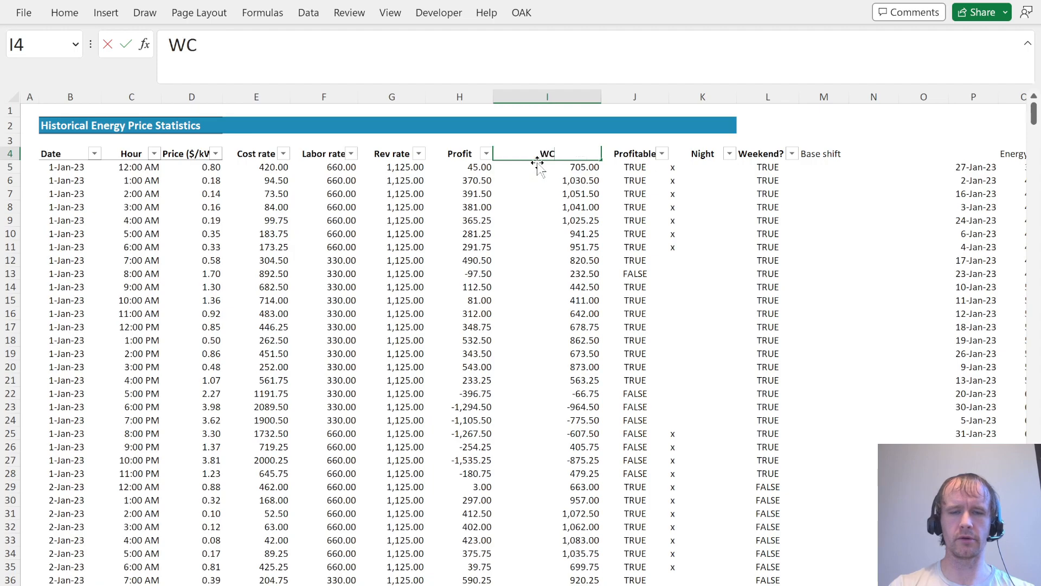
type(" per shi")
key("BackSpace")
key("BackSpace")
key("BackSpace")
type("hour")
key("Return")
Enter the formula =-F5+MAX(G5-E5,0) in I5 for the worst case per hour.
double_click(538, 167)
key("BackSpace")
key("BackSpace")
key("BackSpace")
key("BackSpace")
key("BackSpace")
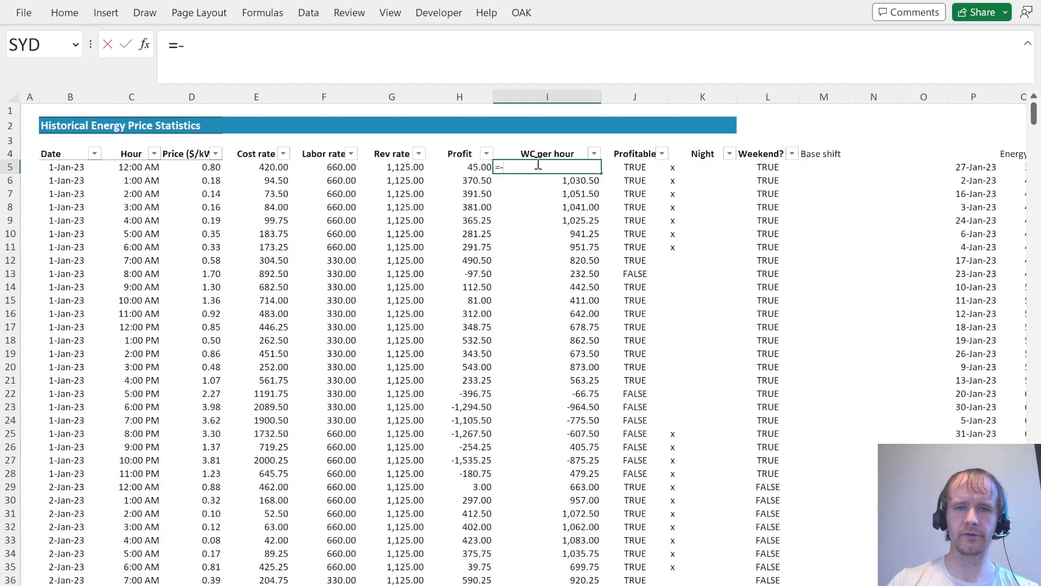
type("-")
key("Left")
key("Left")
key("Left")
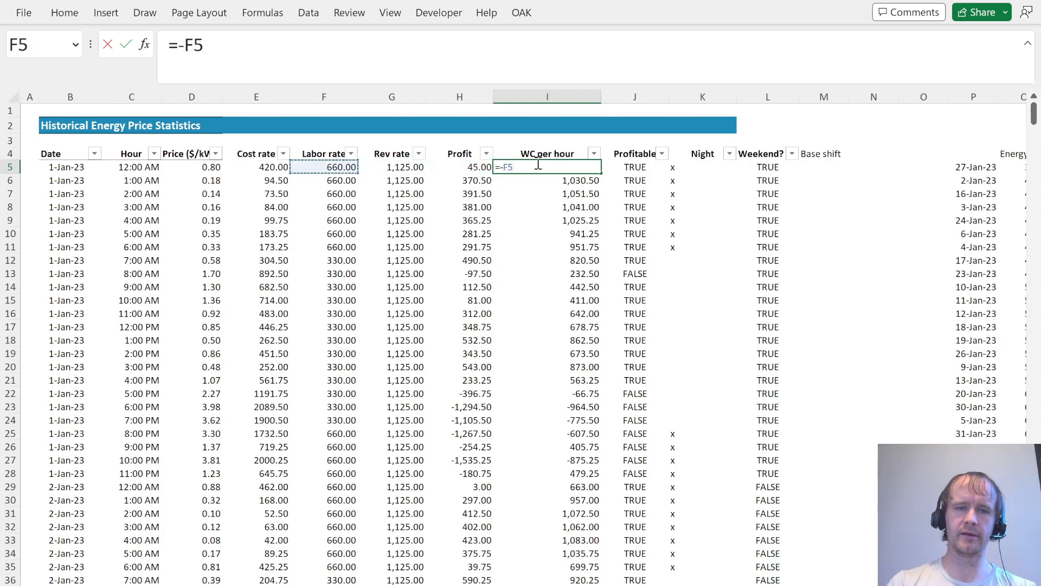
type("+if")
key("Tab")
key("BackSpace")
key("BackSpace")
key("BackSpace")
type("max")
key("Tab")
key("Left")
key("Left")
type("-")
key("Left")
key("Left")
key("Left")
key("Left")
type(",0)")
key("ctrl+Return")
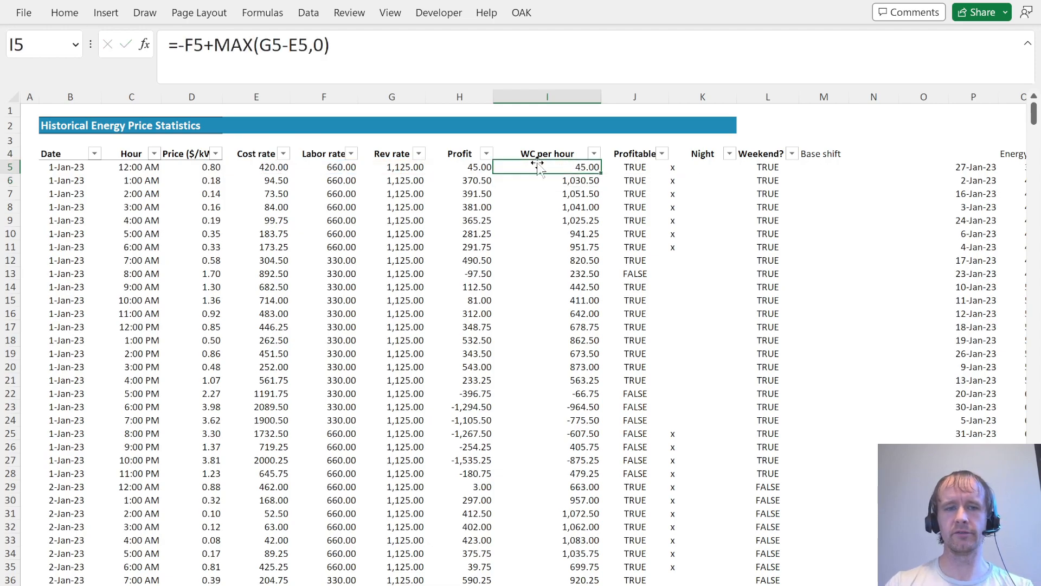
Fill the worst-case formula from I5 down through I33.
key("shift+Down")
key("shift+Down")
key("shift+Down")
key("shift+Down")
key("shift+Down")
key("shift+Down")
key("shift+Down")
key("shift+Down")
key("shift+Down")
key("shift+Down")
key("shift+Down")
key("shift+Down")
key("shift+Down")
key("shift+Down")
key("shift+Down")
key("shift+Down")
key("shift+Down")
key("shift+Down")
key("shift+Down")
key("shift+Down")
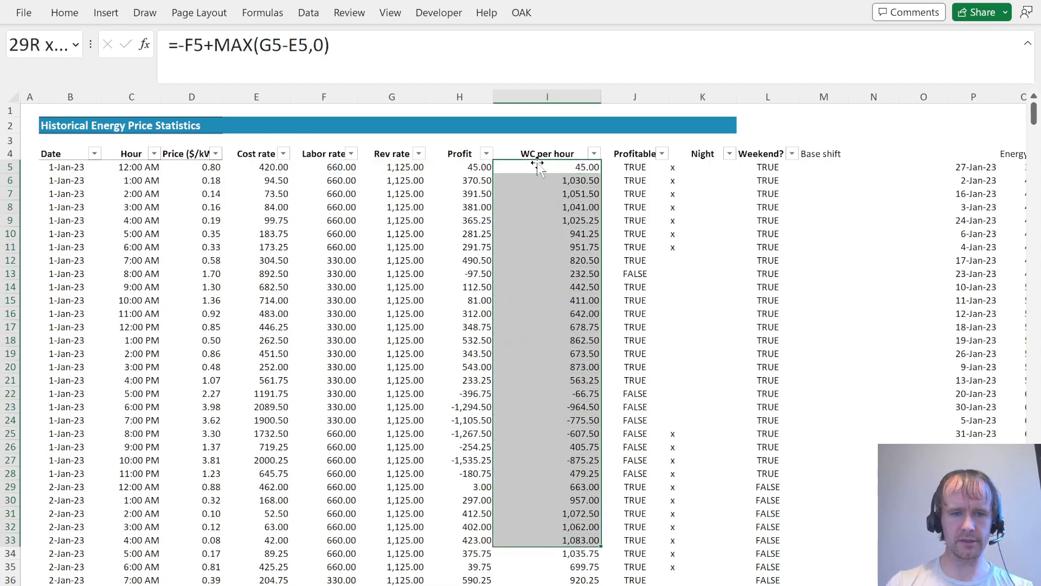
key("ctrl+d")
Check the worst-case formula in row 27 and fill it down the rest of the WC per hour column.
left_click(394, 460)
key("Right")
key("Right")
key("shift+space")
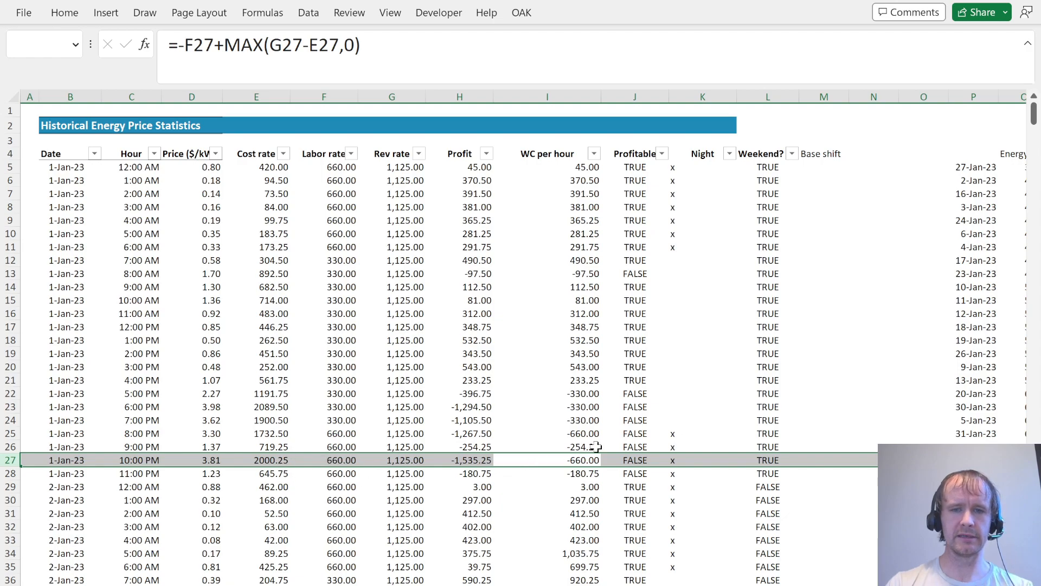
key("Left")
key("Right")
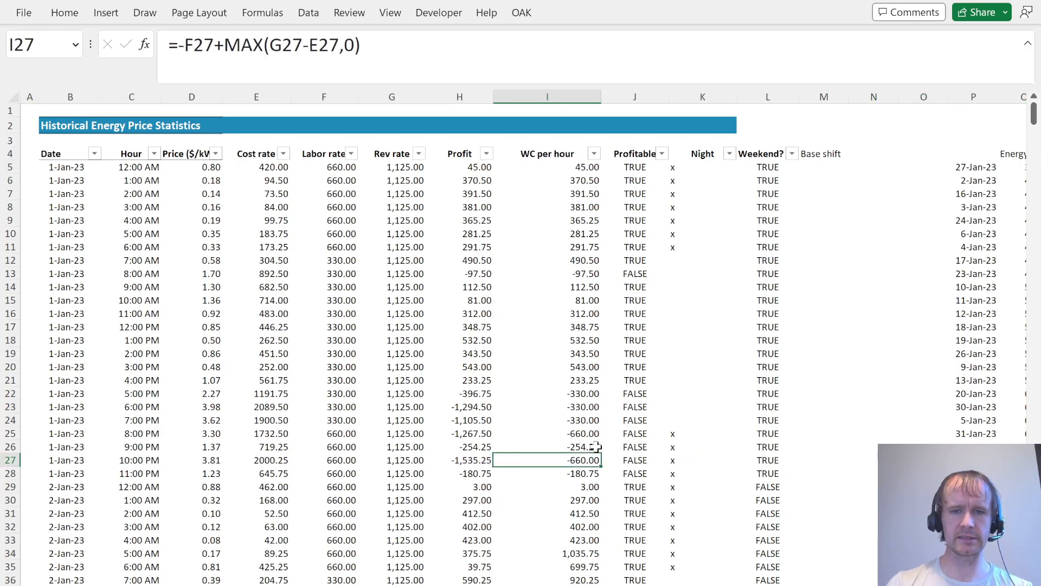
key("ctrl+shift+Down")
key("Up")
key("Up")
key("Up")
key("Up")
key("Up")
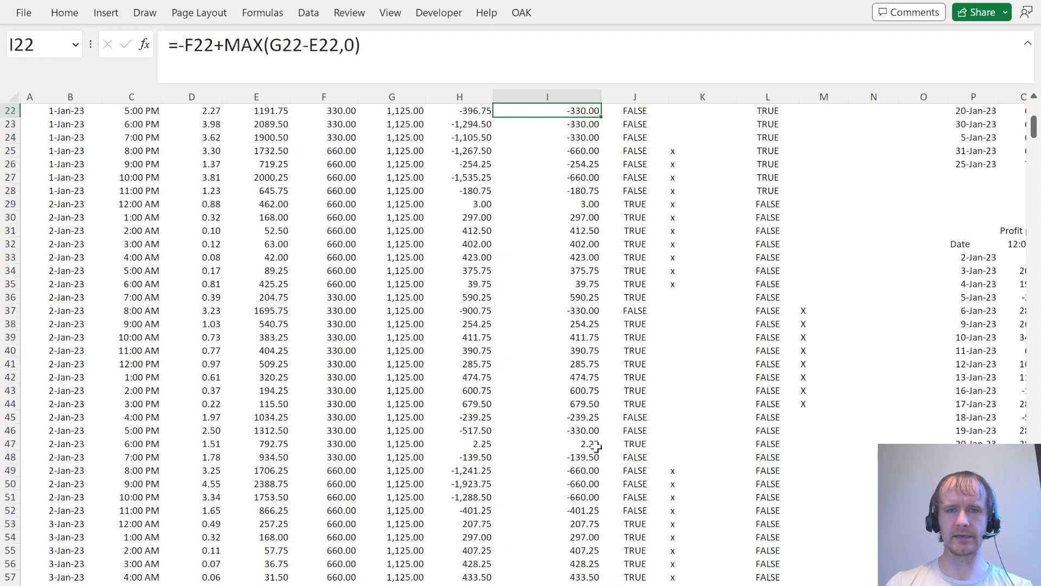
key("ctrl+Up")
key("ctrl+Up")
key("Down")
key("Down")
key("Down")
key("Down")
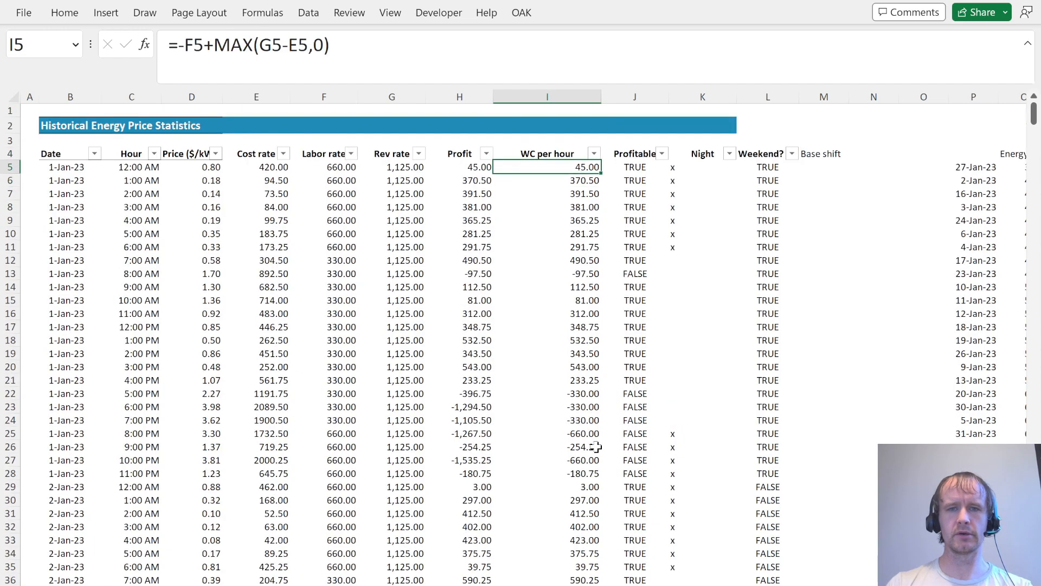
Change the FILTER range in Q33 to $I$5:$I$748 and fill the formula down through Q54.
key("Right")
key("Right")
key("Right")
key("Right")
key("Right")
key("Right")
key("Right")
key("Right")
key("Right")
key("Right")
key("Right")
key("Right")
key("Right")
key("Right")
key("Right")
key("Right")
key("Right")
key("Right")
key("Right")
key("Right")
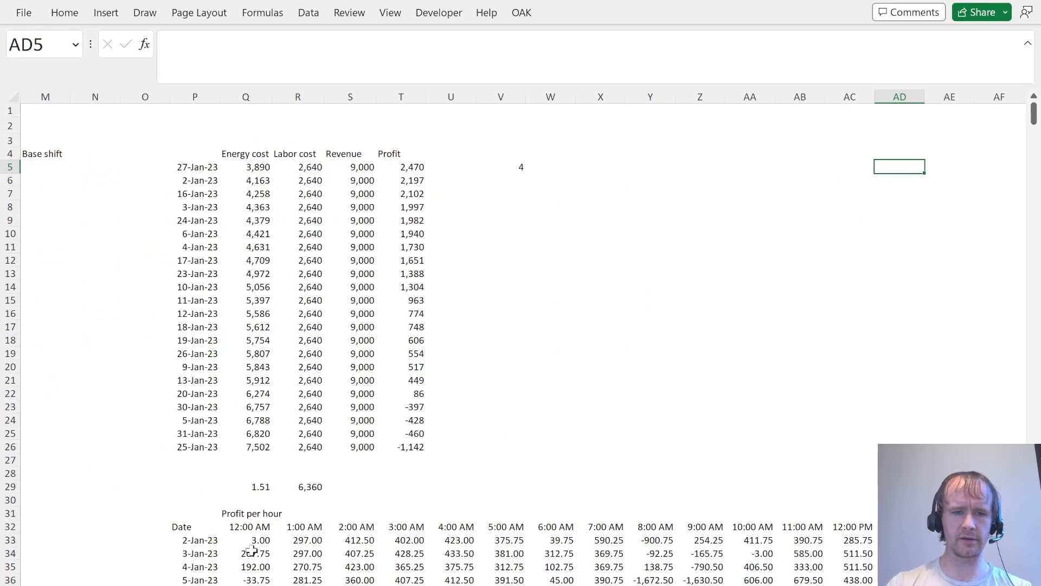
left_click(251, 552)
key("Up")
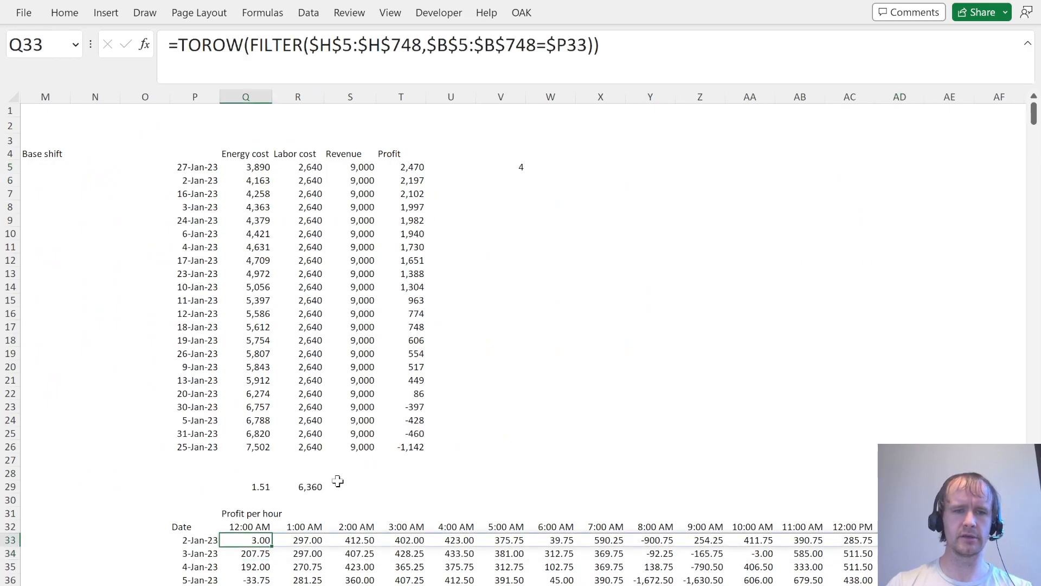
left_click(343, 66)
key("BackSpace")
type("i")
key("BackSpace")
type("i")
key("Return")
key("Up")
key("ctrl+shift+Down")
key("ctrl+d")
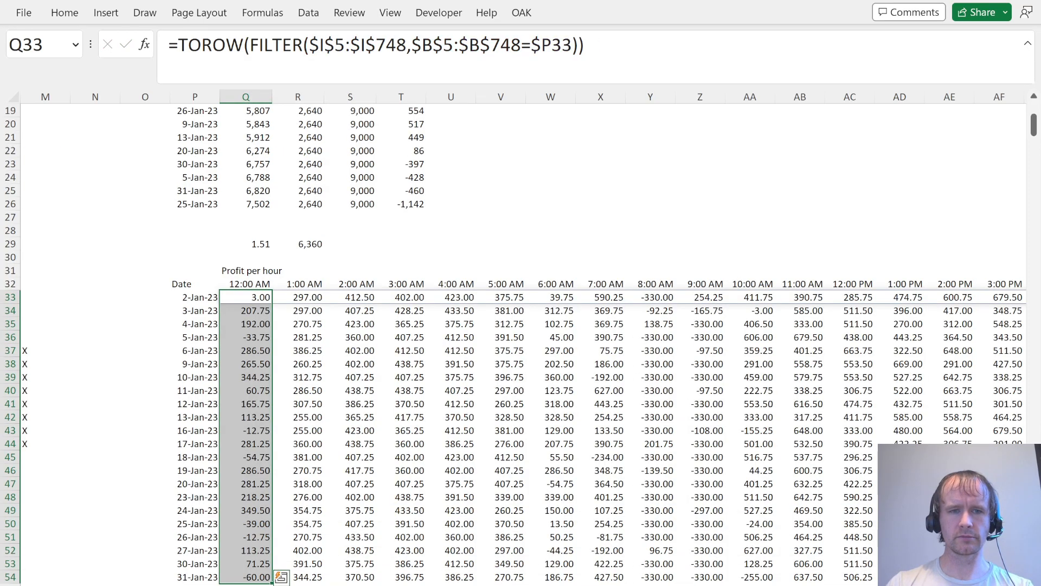
key("Up")
key("Down")
key("ctrl+Right")
key("Right")
key("Right")
key("Up")
key("Left")
key("Left")
key("ctrl+Left")
key("Right")
key("Right")
key("Right")
key("Right")
key("Left")
key("Left")
key("Left")
key("shift+Right")
key("shift+Right")
key("shift+Right")
key("shift+Right")
key("shift+Right")
key("shift+Right")
key("shift+Right")
key("shift+Right")
key("shift+Right")
key("shift+Right")
key("shift+Right")
key("shift+Right")
key("shift+Right")
key("shift+Right")
key("shift+Right")
key("shift+Right")
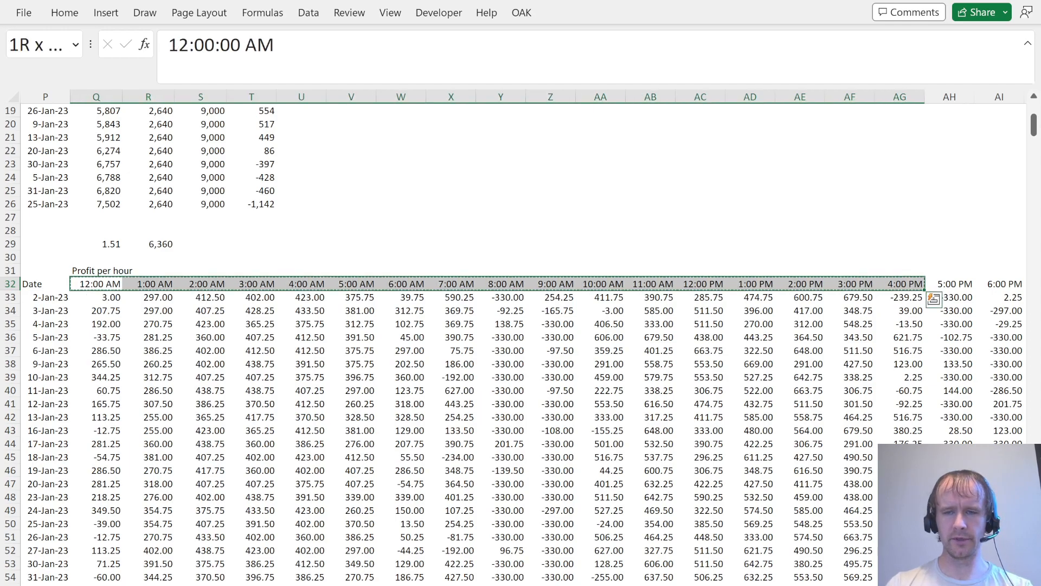
key("ctrl+c")
key("ctrl+Right")
key("Right")
key("Right")
key("Left")
key("Left")
key("Left")
key("Left")
key("Left")
key("ctrl+Left")
key("Right")
Insert a row above the hour headers and number the hours with =SEQUENCE(,24) in Q32.
key("alt")
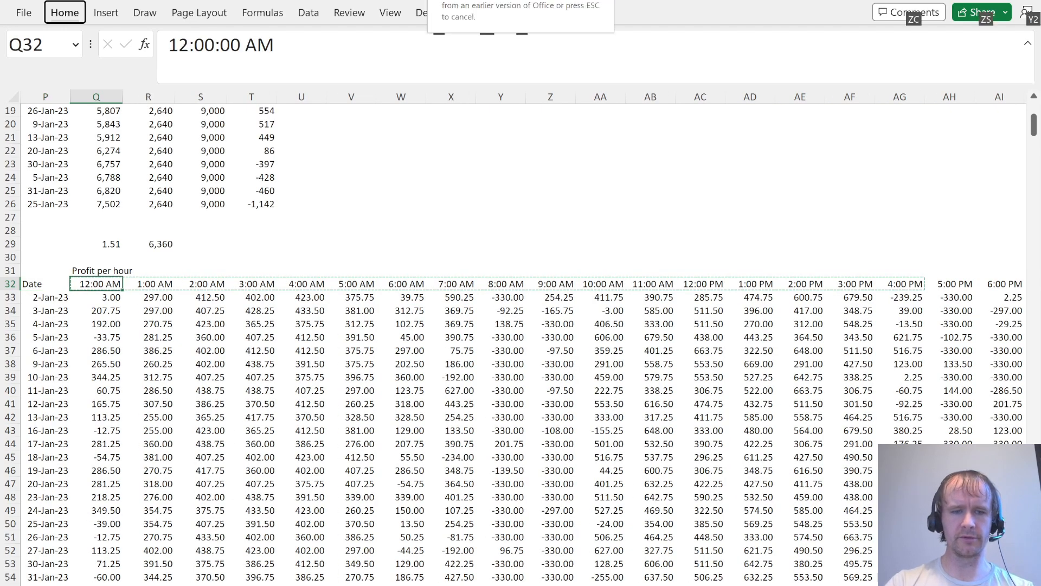
type("hir=SEQUENCE(,24)")
key("Return")
key("Up")
Select the hour numbers 1 through 17 in row 32 to count the possible shift starts.
key("shift+Right")
key("shift+Right")
key("shift+Right")
key("shift+Right")
key("shift+Right")
key("shift+Right")
key("shift+Right")
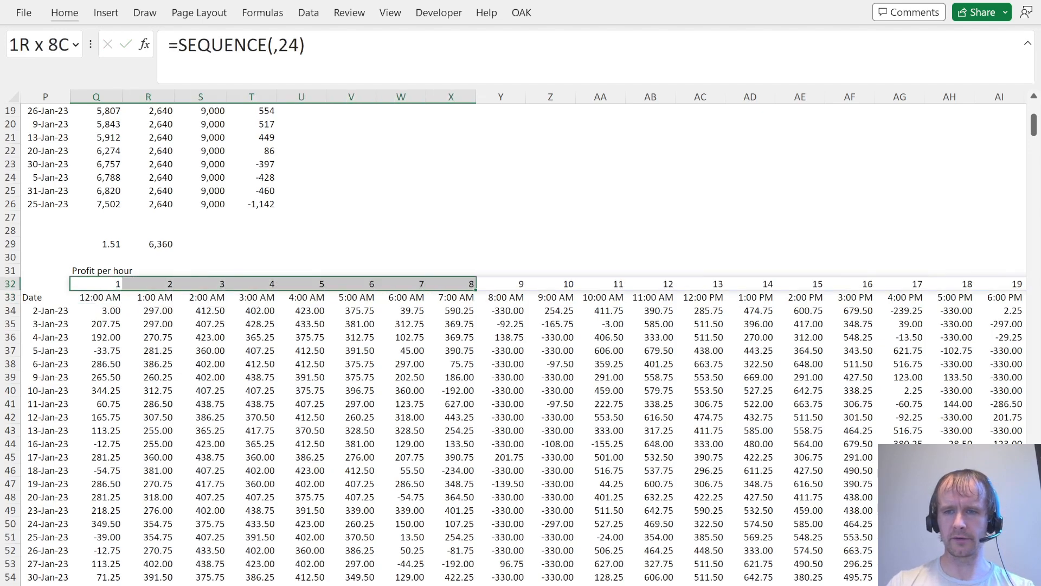
key("shift+Right")
key("shift+Right")
key("shift+Right")
key("shift+Right")
key("shift+Right")
key("shift+Right")
key("shift+Right")
key("shift+Right")
key("shift+Right")
key("shift+Tab")
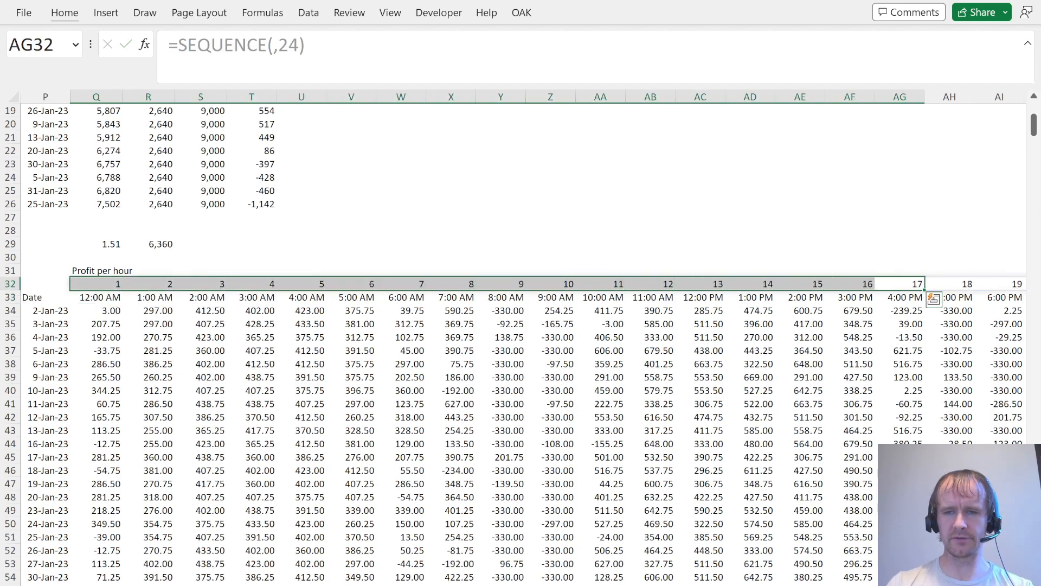
Number the shift starts beside the table by entering =SEQUENCE(,17) in AP32.
key("Right")
key("Right")
key("Right")
key("Right")
key("Right")
key("Right")
key("Right")
key("Right")
key("Right")
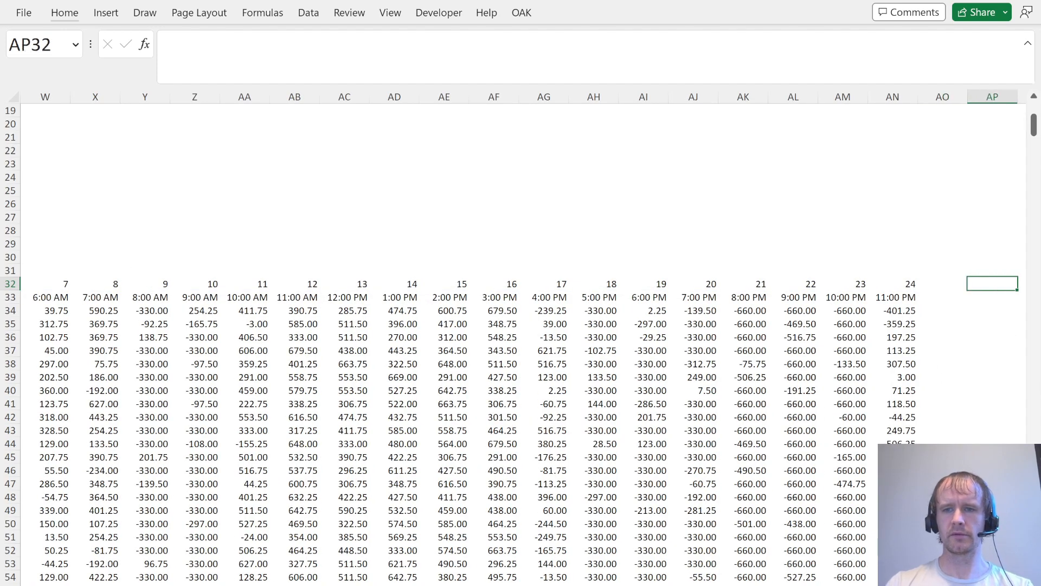
type("=seq")
key("Tab")
type(",1")
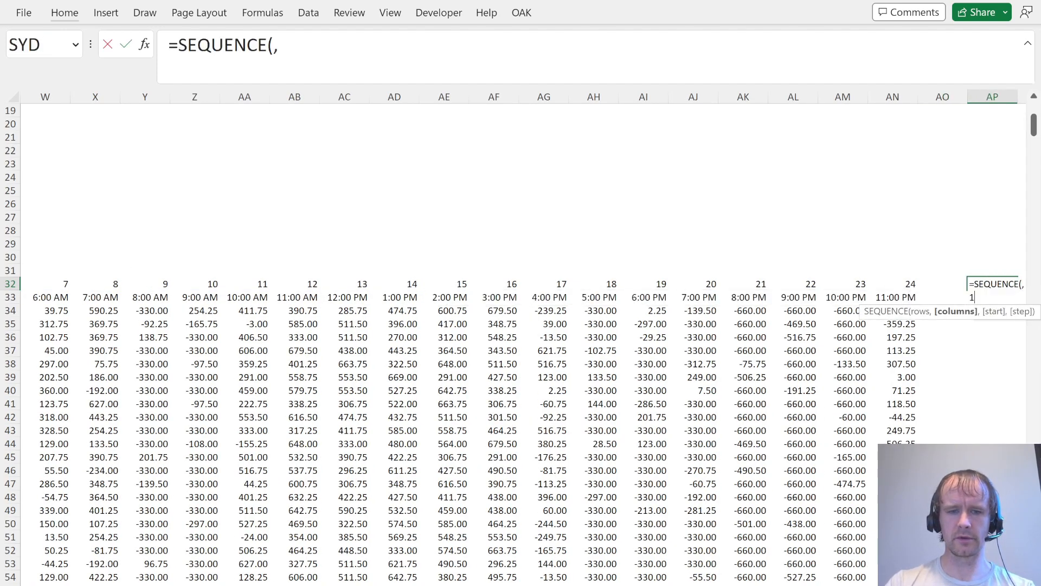
type("7)")
key("Return")
key("Up")
key("ctrl+shift+Right")
key("Left")
key("Down")
key("Right")
key("Up")
key("Down")
type("=sumif")
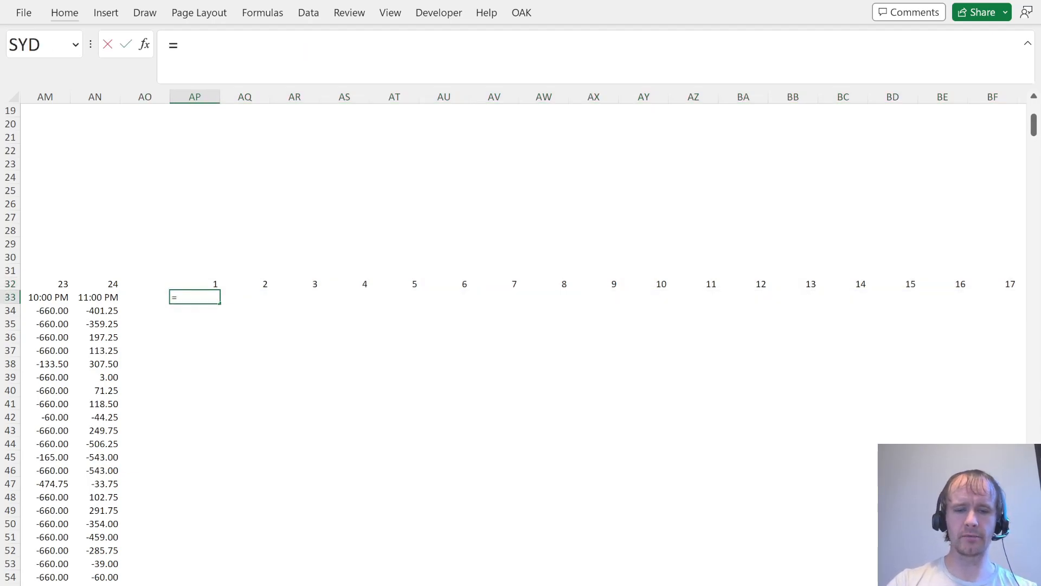
key("Down")
key("Tab")
key("Left")
key("Left")
key("ctrl+shift+Left")
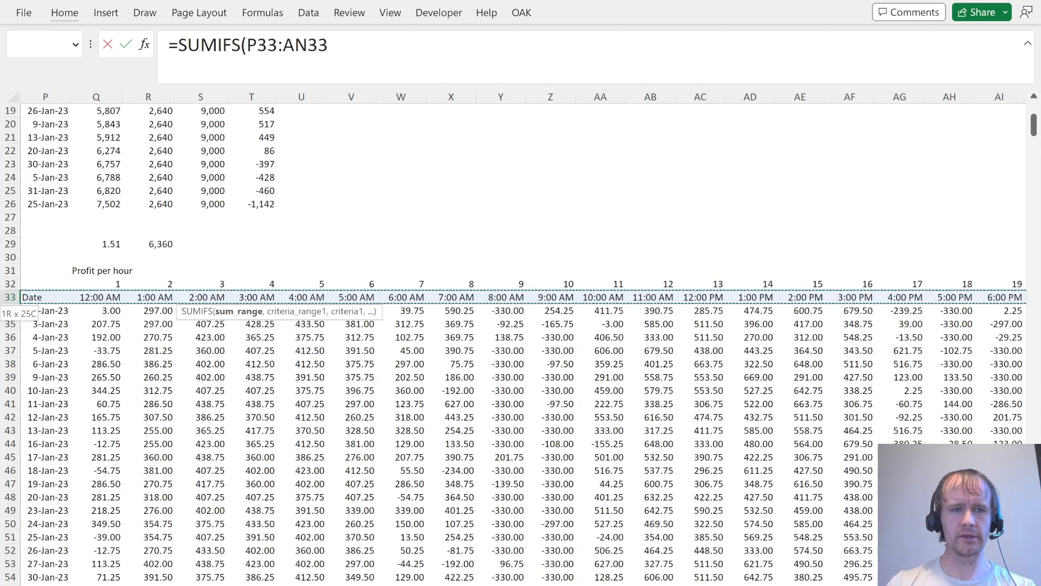
key("Down")
key("Left")
key("Escape")
Begin a SUMIFS formula in AP34 with the column-locked spill range $Q34# as its sum range.
key("Up")
key("Down")
key("Down")
type("=sumif")
key("Down")
key("Tab")
key("Left")
key("Left")
key("ctrl+shift+Left")
key("shift+Right")
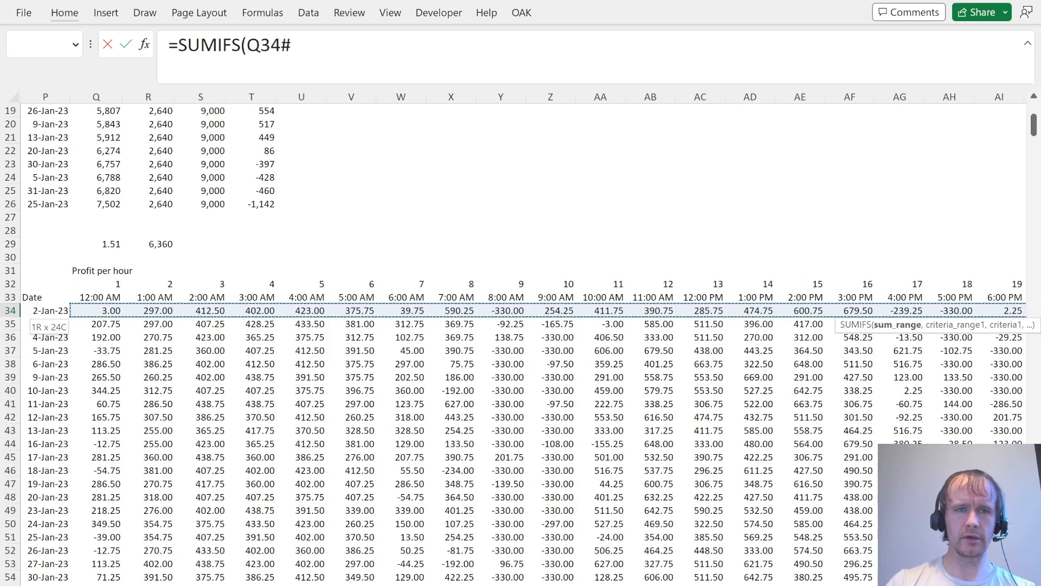
left_click(249, 46)
type("$Q34#")
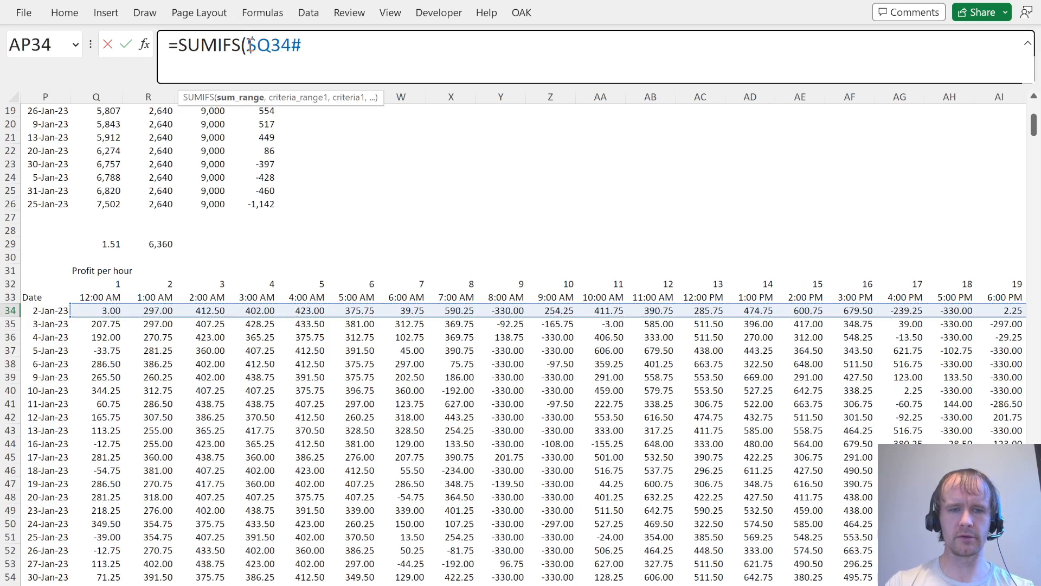
Add $Q$32# as the SUMIFS criteria range in AP34, with the criterion ">="&AP$32.
type(",")
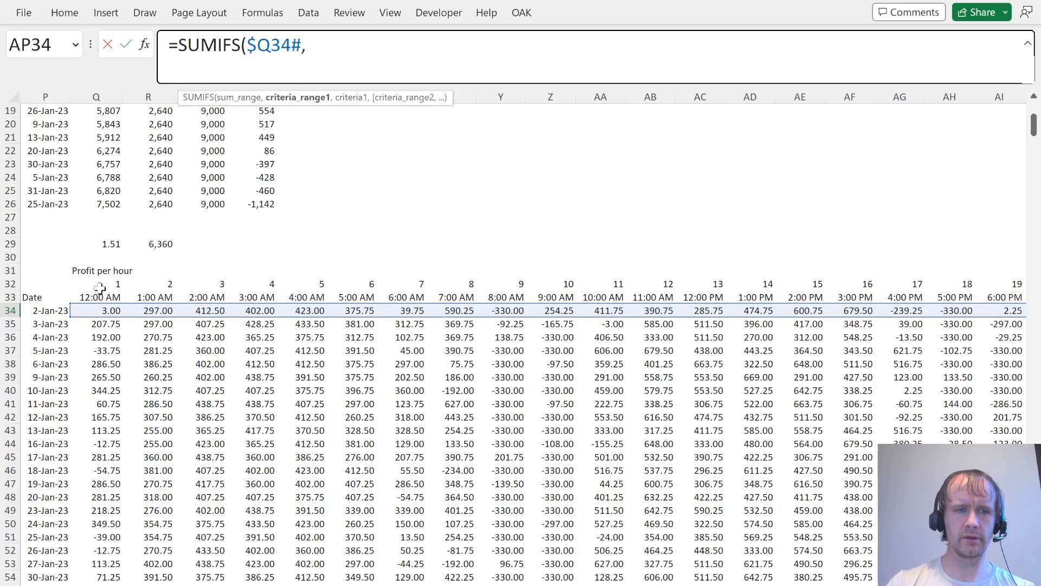
left_click(83, 282)
key("ctrl+shift+Right")
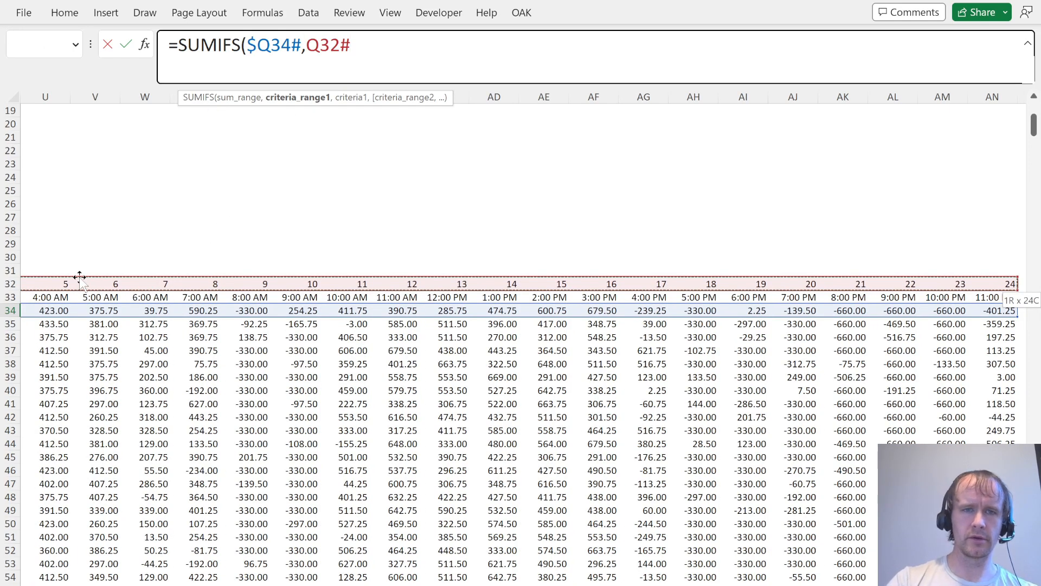
key("BackSpace")
key("F4")
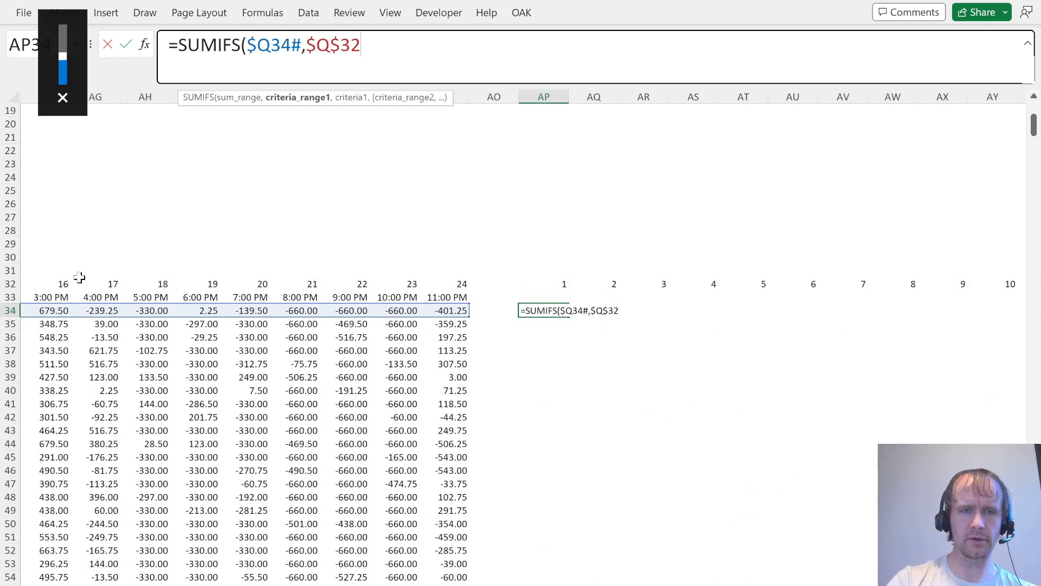
type("#")
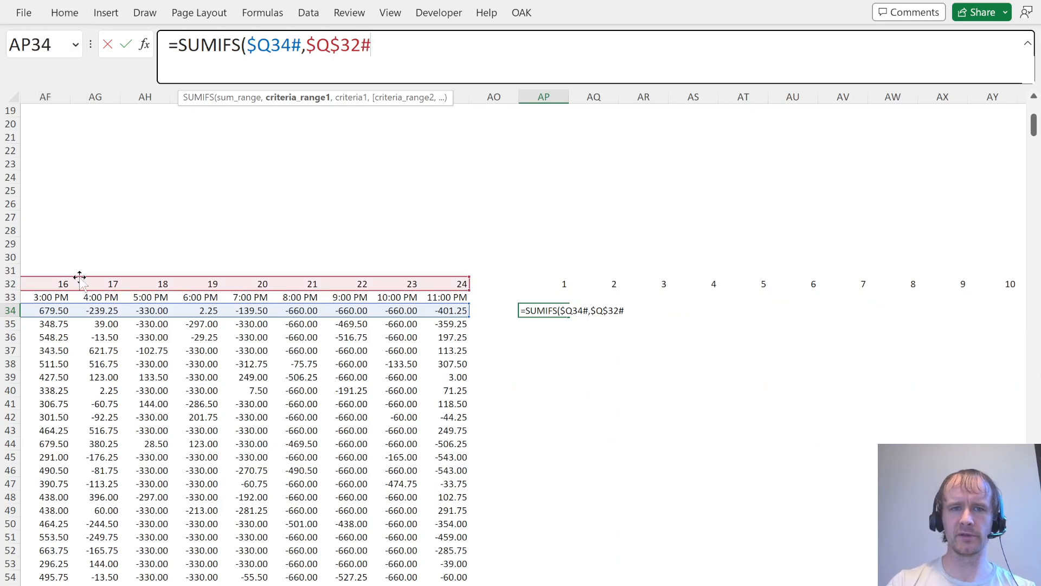
type(",\">=")
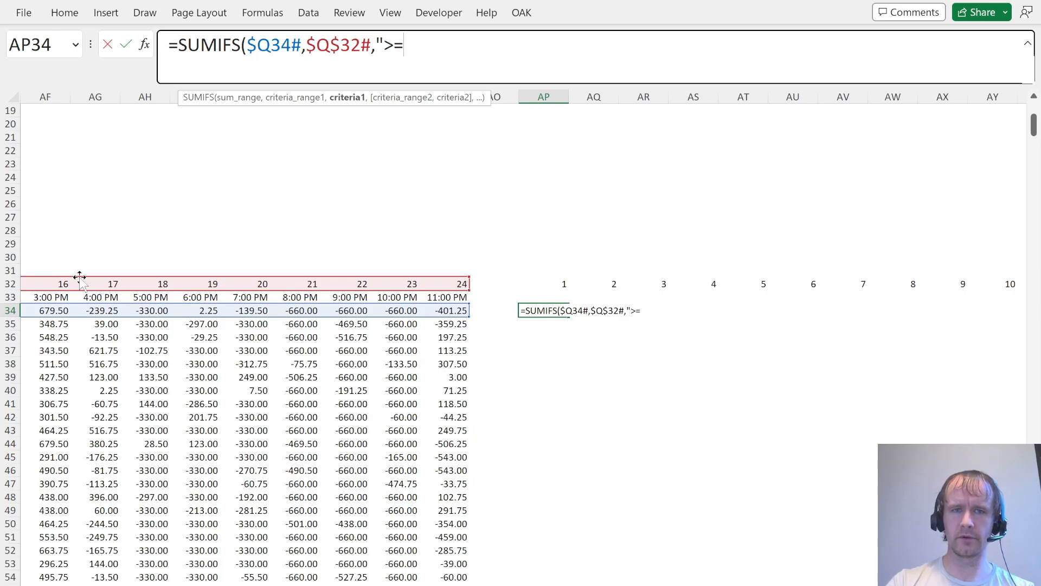
type("&")
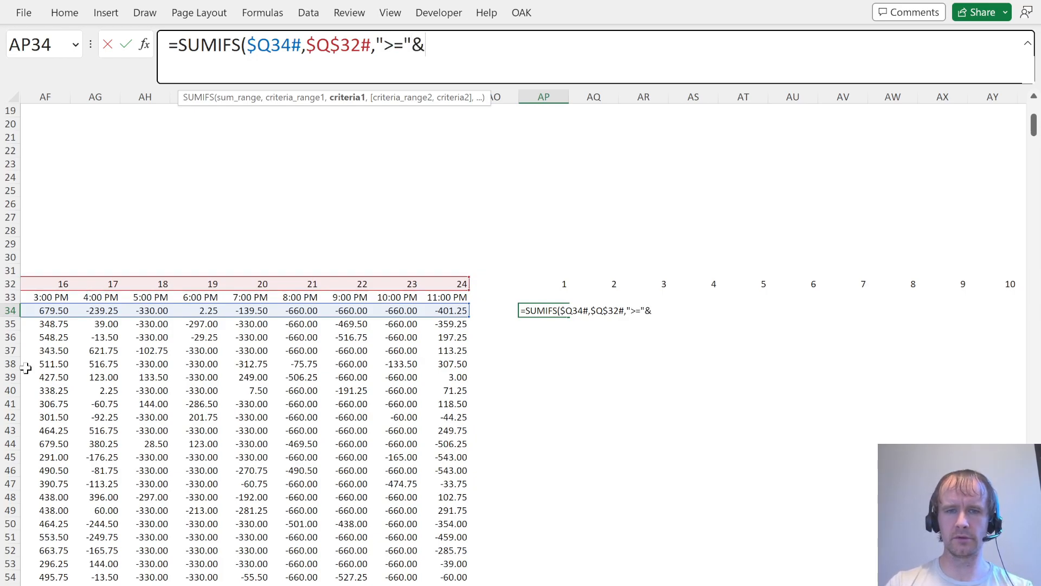
left_click(539, 282)
key("F4")
key("F4")
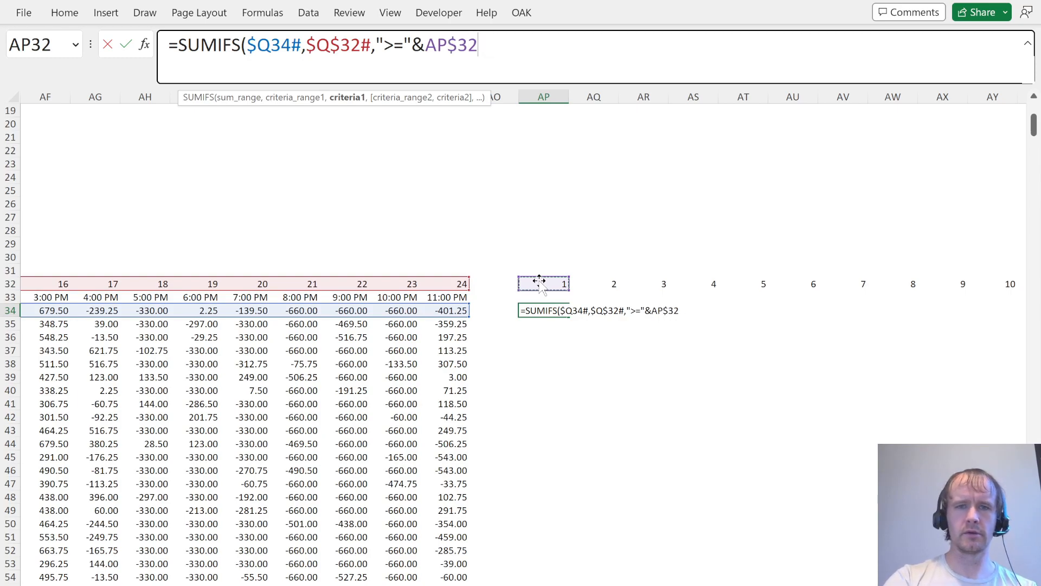
Add the second condition $Q$32#,"<="&AP$32+7 to the SUMIFS formula and enter it in AP34.
left_click(303, 47, "shift")
key("ctrl+c")
key("End")
key("ctrl+v")
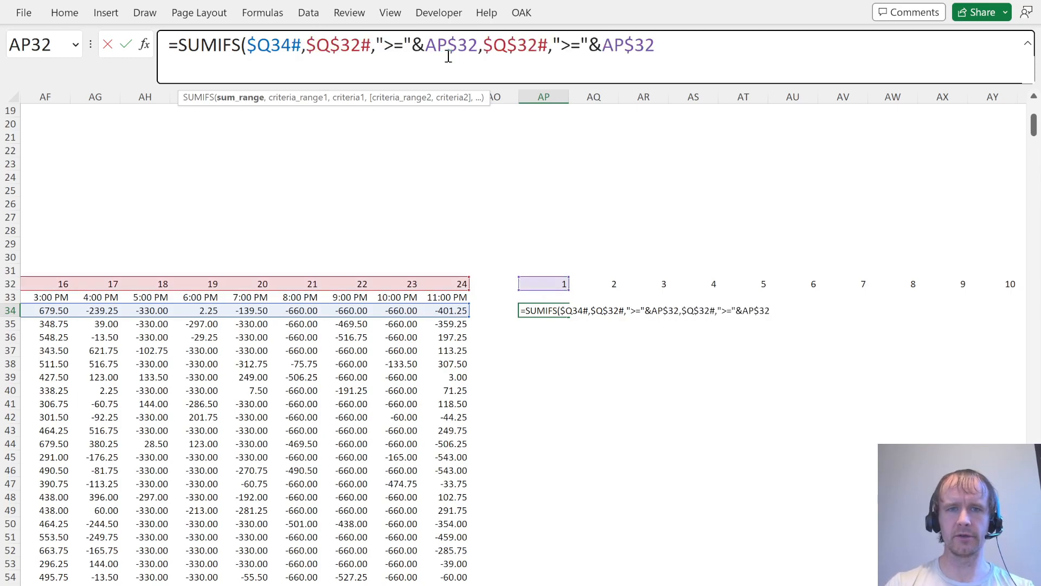
left_click(569, 47)
key("BackSpace")
type("<")
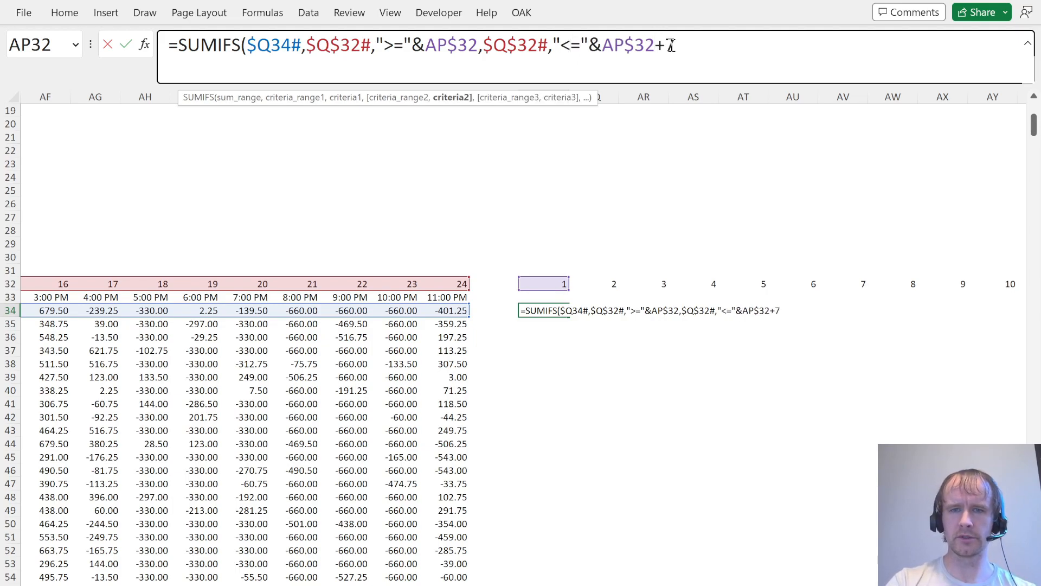
type(")")
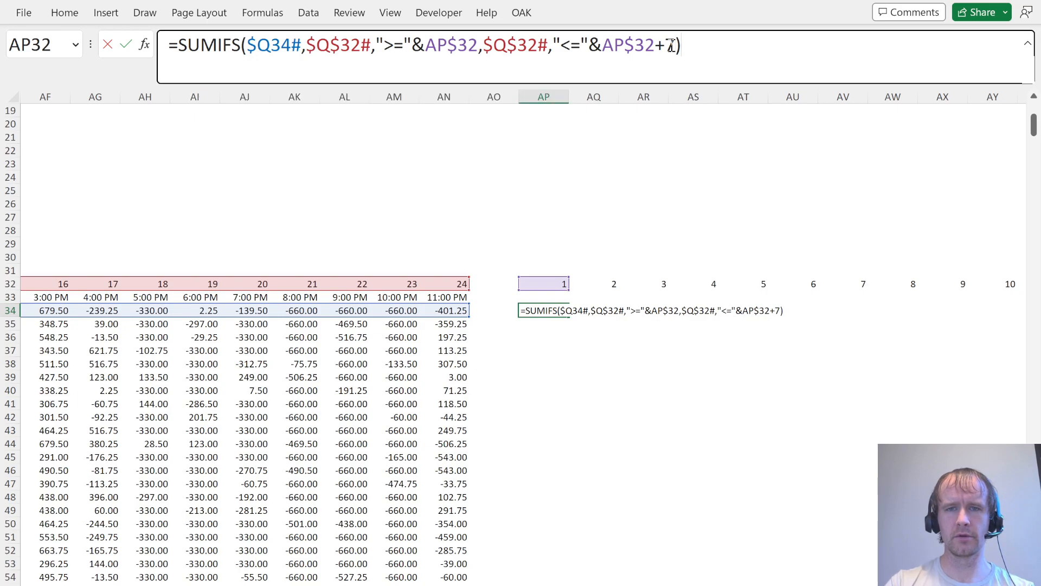
key("ctrl+Return")
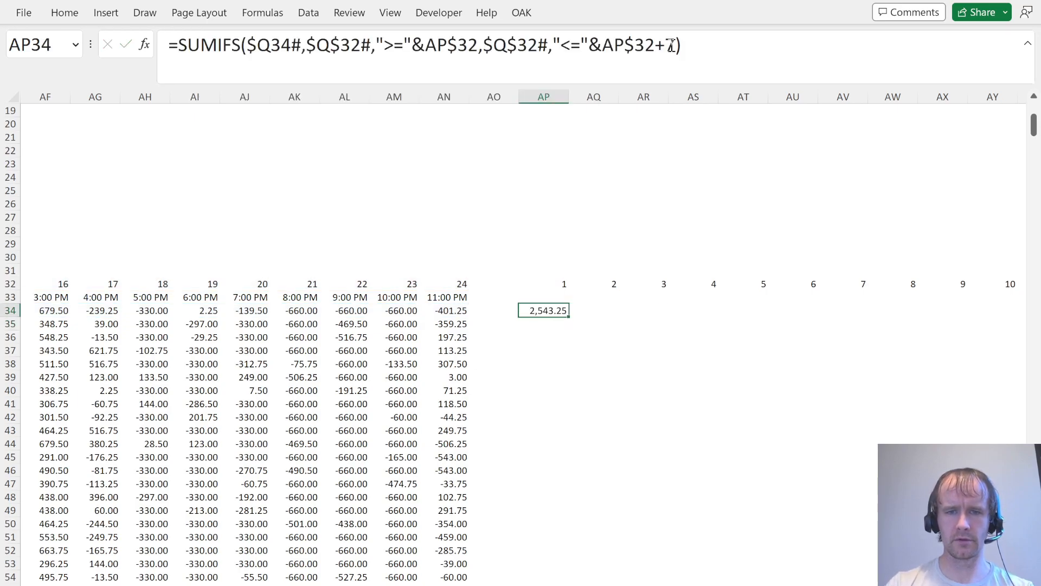
Fill the SUMIFS formula from AP34 right through BF34.
key("Up")
key("Up")
key("ctrl+Right")
key("Down")
key("Down")
key("ctrl+shift+Left")
key("ctrl+r")
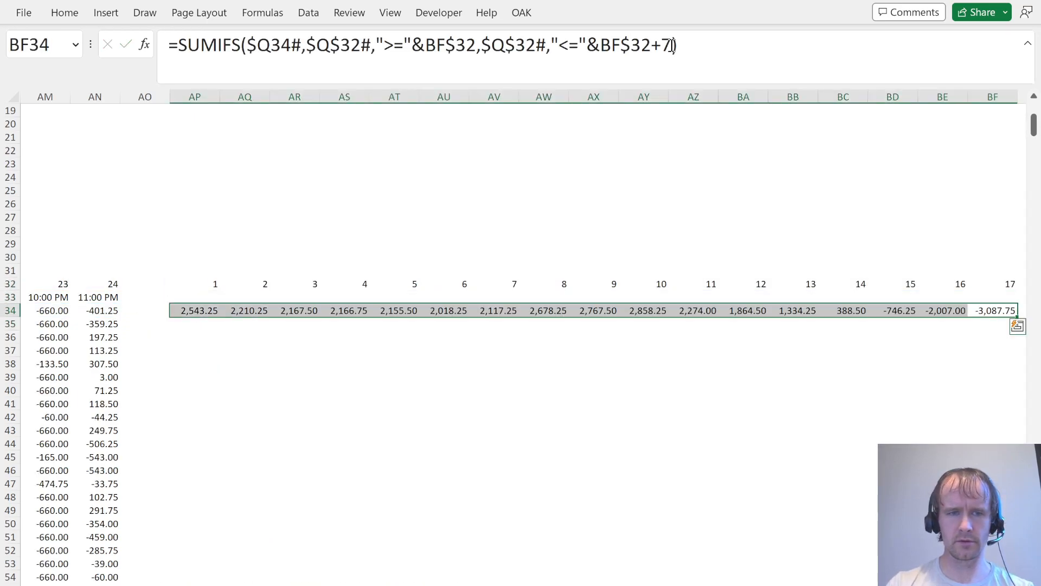
Fill the SUMIFS row AP34:BF34 down through row 55 for all dates.
key("Left")
key("Left")
key("ctrl+Left")
key("ctrl+Left")
key("Down")
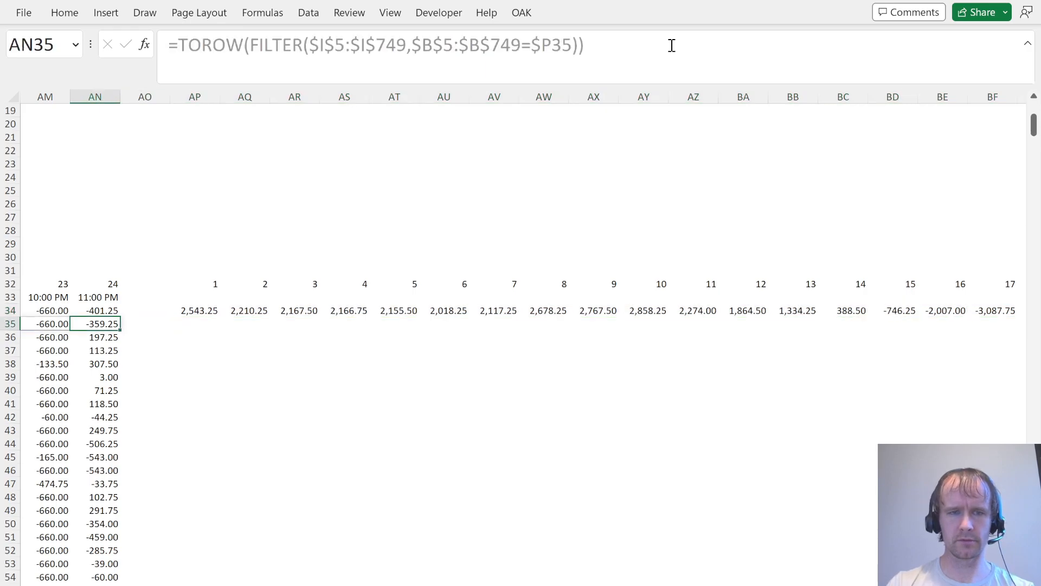
key("ctrl+Down")
key("Right")
key("Right")
key("ctrl+shift+Up")
key("Return")
key("ctrl+shift+Right")
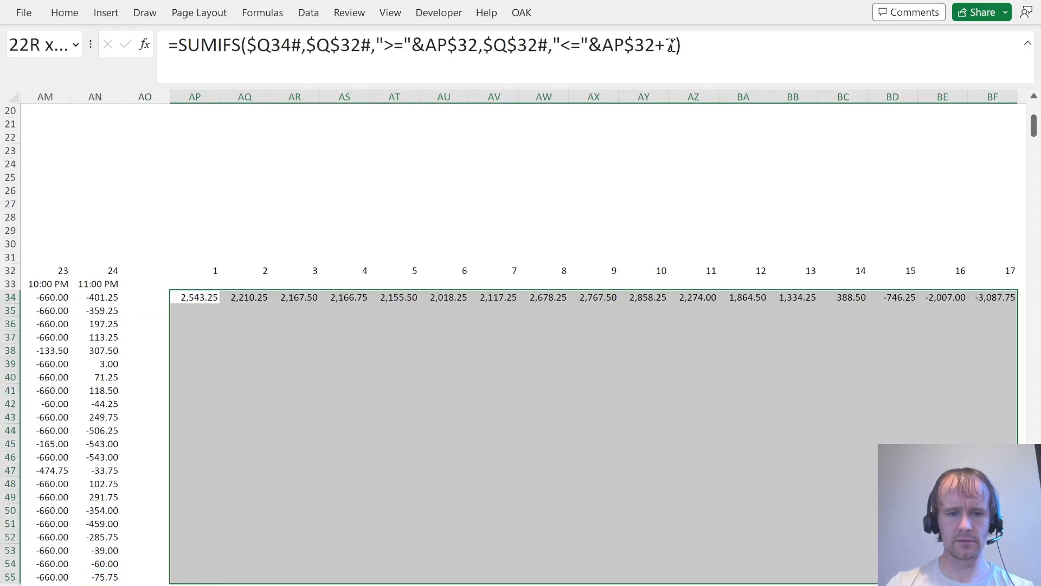
key("ctrl+d")
key("shift+BackSpace")
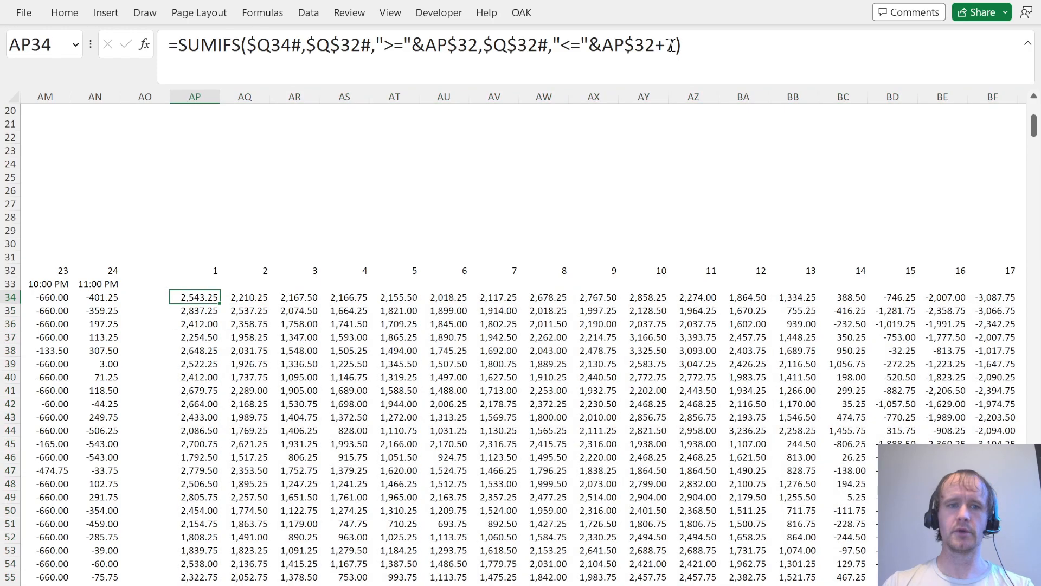
Copy the dates and hourly values in P34:AN55 and paste them over the lower table starting at P59.
key("ctrl+Left")
key("ctrl+Left")
key("Left")
key("Left")
key("Left")
key("Right")
key("Right")
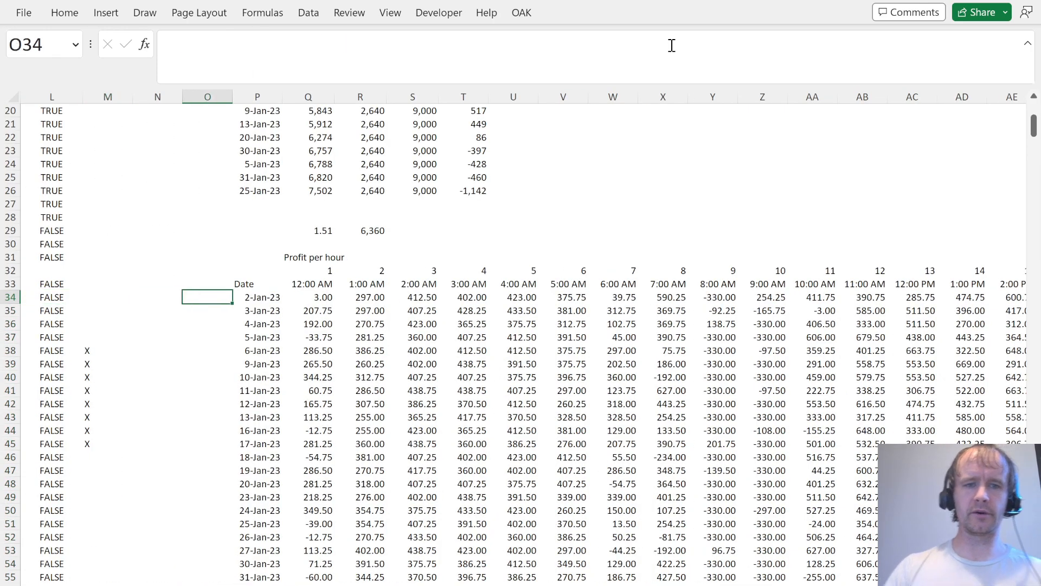
key("Right")
key("ctrl+shift+Down")
key("ctrl+shift+Right")
key("ctrl+c")
key("Down")
key("Down")
key("Down")
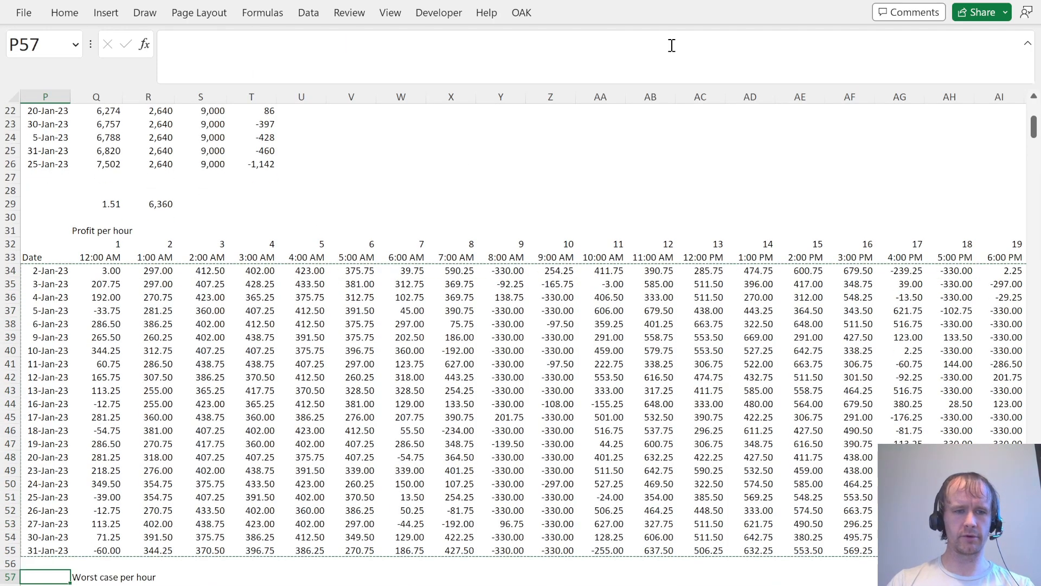
key("Up")
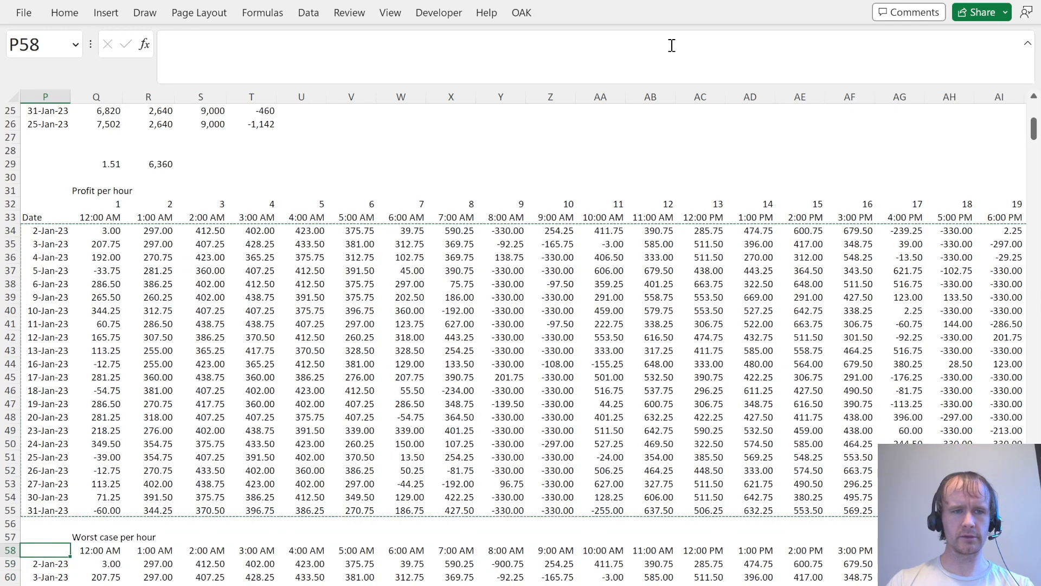
key("Down")
key("ctrl+v")
key("Up")
key("Up")
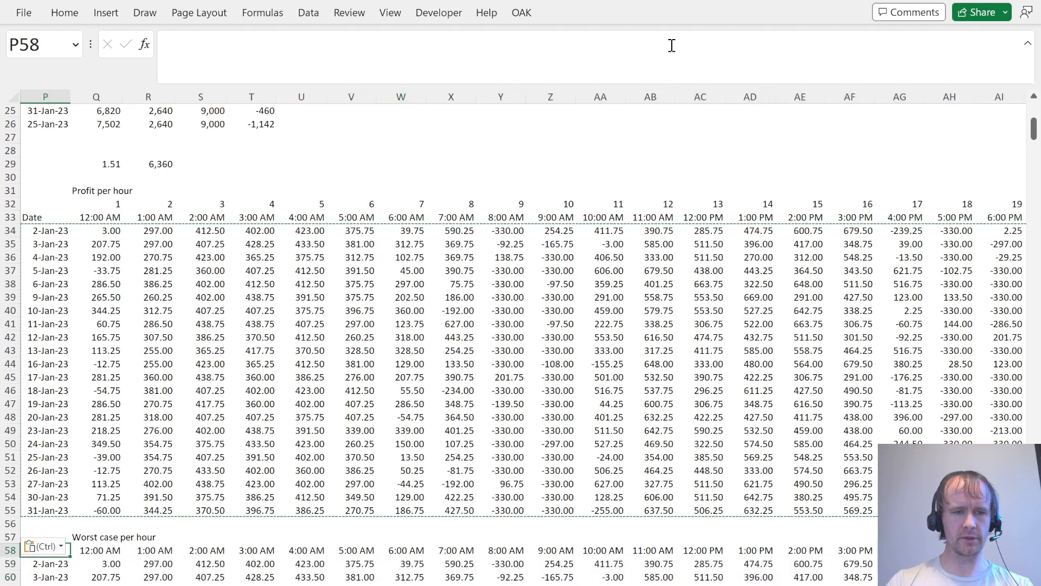
Rename the upper table's title in Q31 as "WC per hour".
key("Right")
key("ctrl+Up")
key("ctrl+Up")
key("ctrl+Up")
key("ctrl+Down")
type("WC")
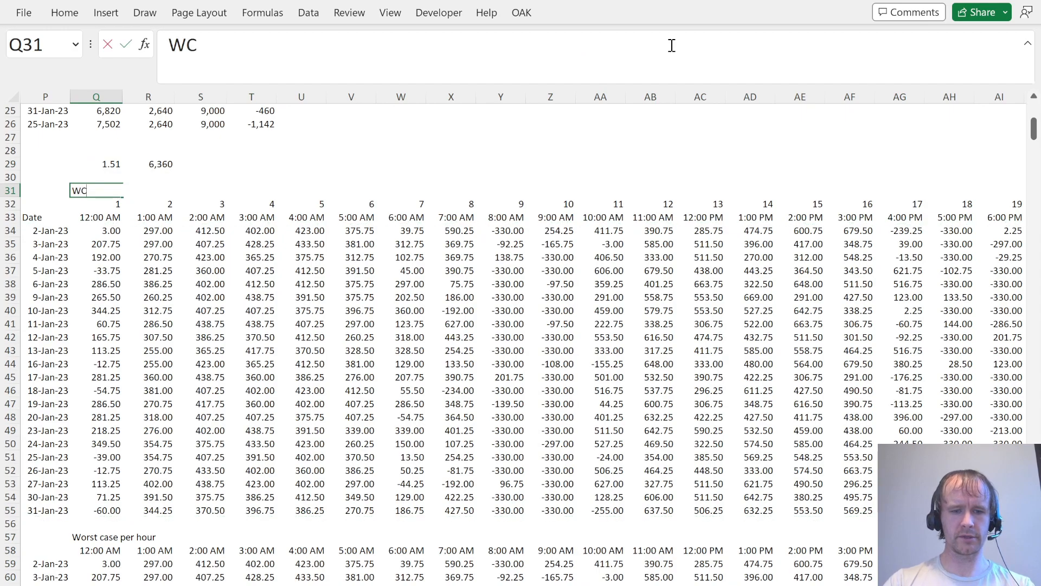
type(" per hour")
key("Return")
Rename the lower table's title in Q57 as "Profit per hour".
key("ctrl+Down")
key("Down")
key("Down")
type("Profit per hou")
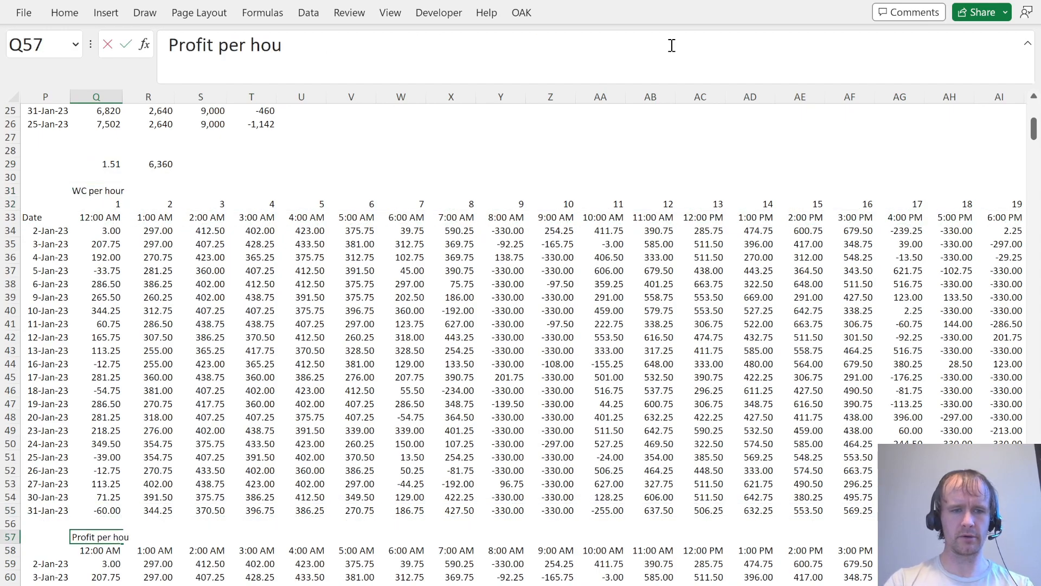
type("r")
key("Return")
Look over the lower table's pasted values and change its title in Q57 to "Profit running".
key("Down")
key("Down")
key("Up")
key("ctrl+shift+Right")
key("ctrl+shift+Down")
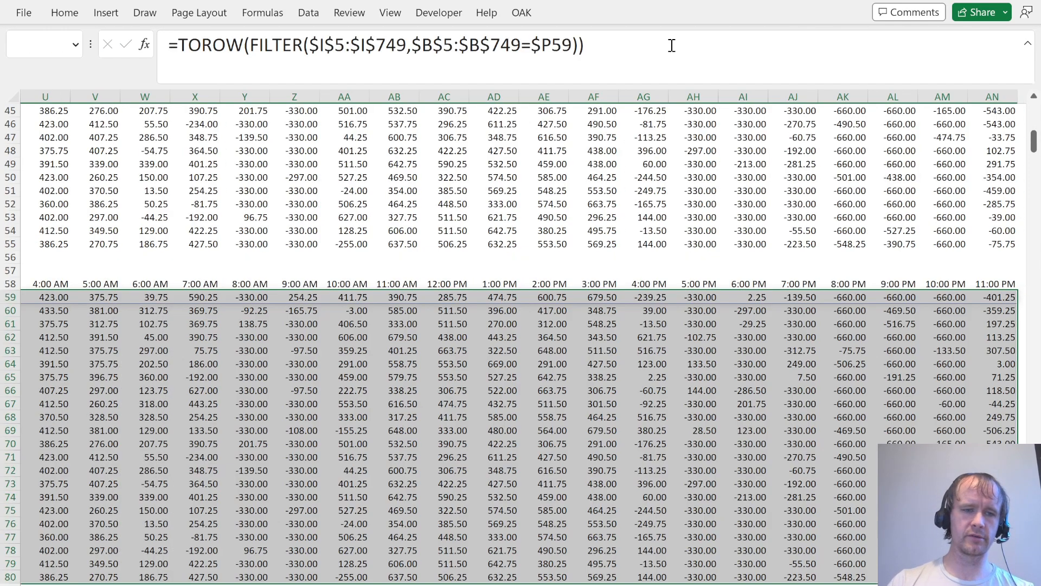
key("Left")
key("Left")
key("Left")
key("Up")
key("Up")
key("Right")
key("Right")
key("Right")
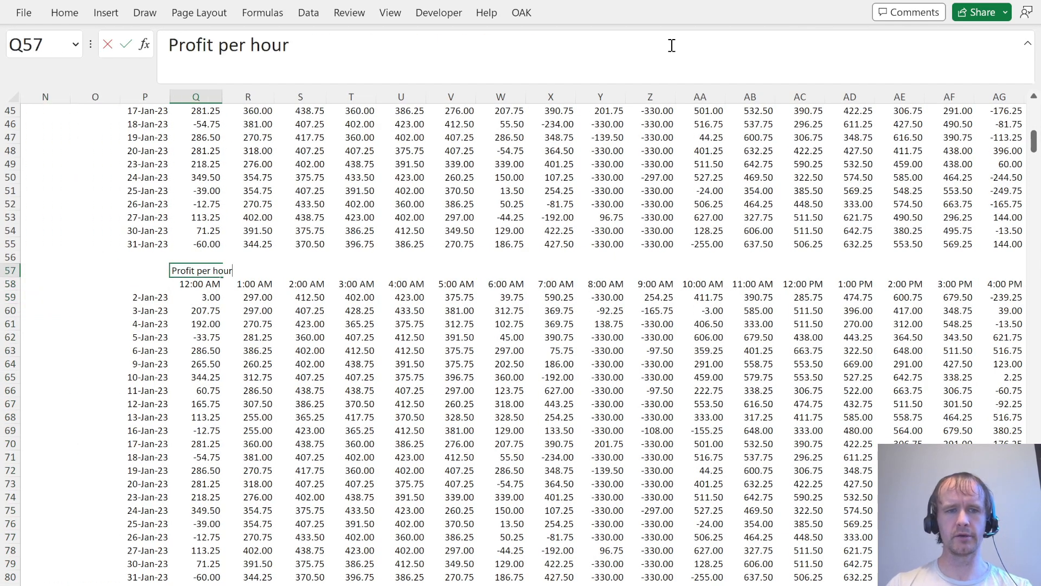
key("ctrl+shift+Left")
key("ctrl+shift+Left")
type("running")
key("Return")
key("Down")
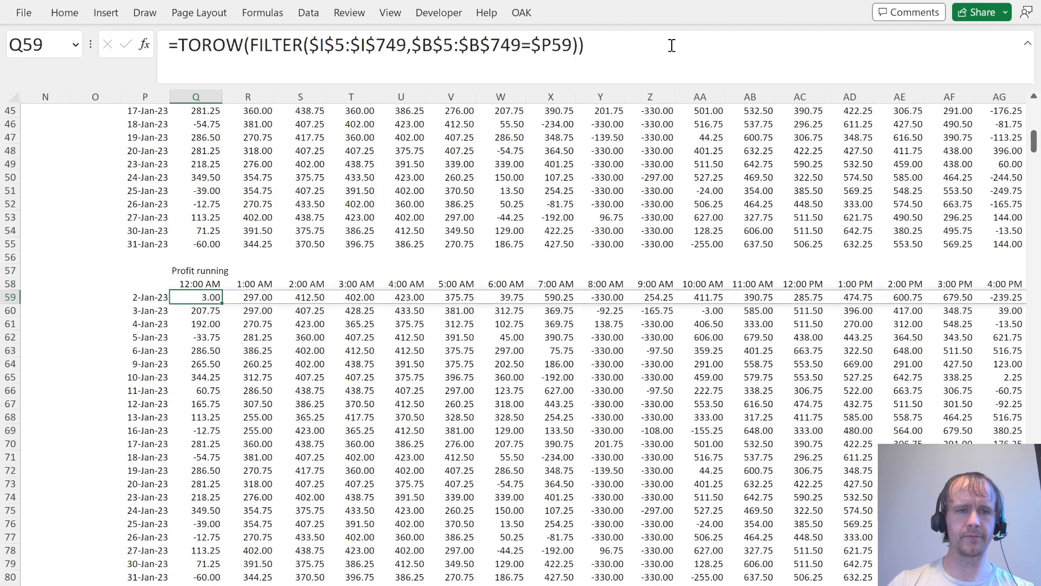
Change the FILTER range in Q59 to $H$5:$H$749 and fill the formula down through the last date.
left_click(327, 38)
key("BackSpace")
type("h")
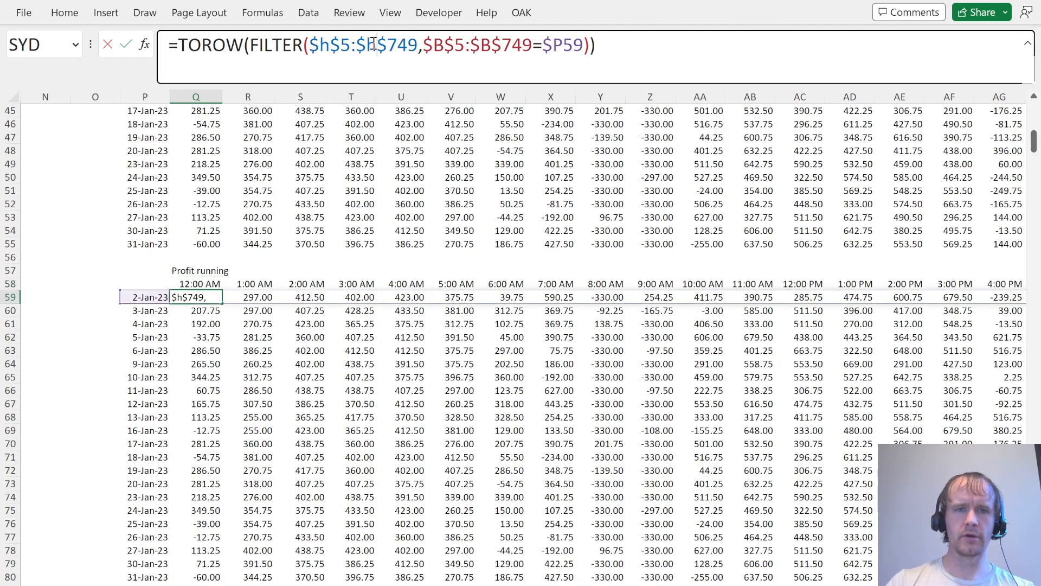
key("ctrl+Return")
key("ctrl+shift+Down")
key("ctrl+Right")
key("Right")
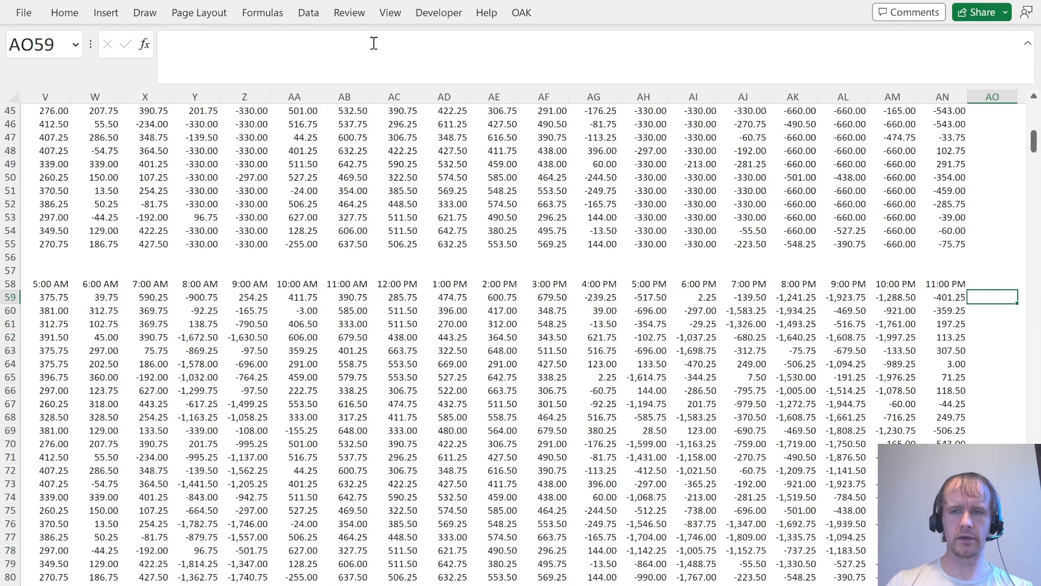
Copy the upper table's eight-hour shift sum block AP34:BF55 and paste it beside the Profit running table from AP59.
key("Right")
key("Right")
key("Left")
key("ctrl+Up")
key("ctrl+Up")
key("ctrl+shift+Down")
key("ctrl+shift+Right")
key("ctrl+c")
key("ctrl+Down")
key("Down")
key("Down")
key("Down")
key("Down")
key("ctrl+v")
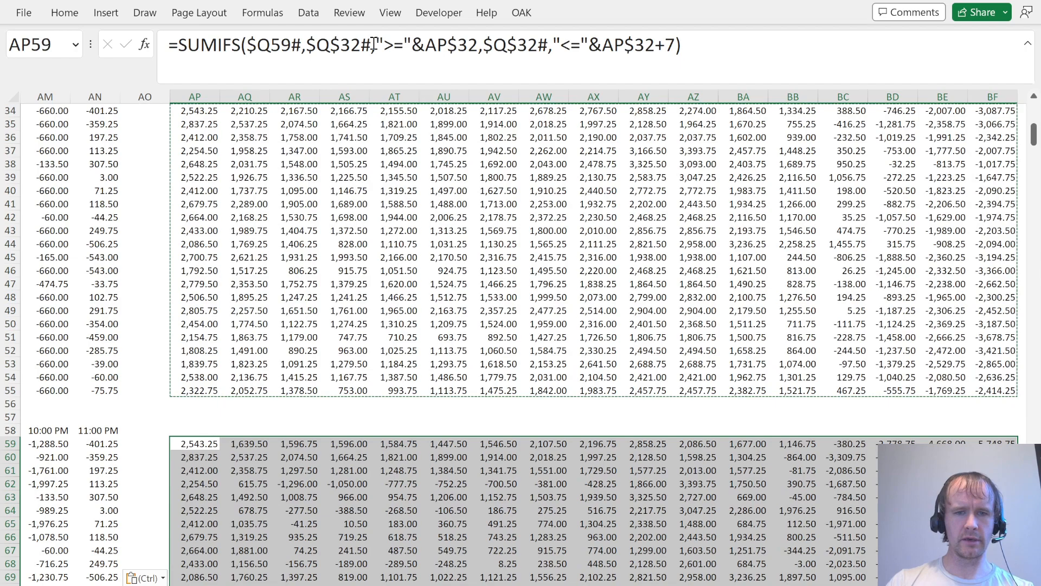
Check the numbered hour headers above the upper table to find which number belongs to the 8:00 AM start.
key("ctrl+Up")
key("ctrl+Up")
key("ctrl+Up")
key("ctrl+Left")
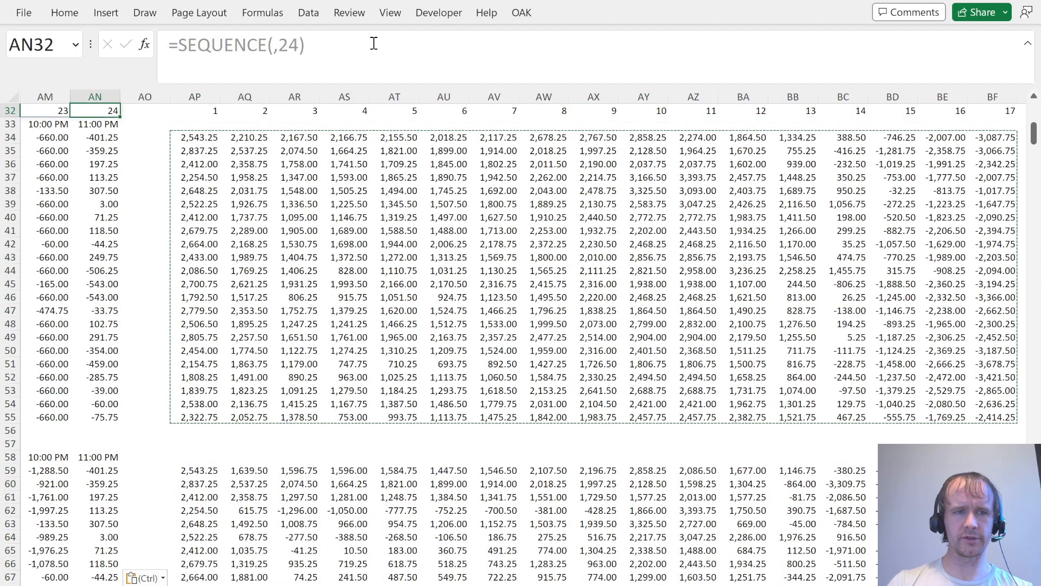
key("ctrl+Left")
key("Down")
key("Right")
key("Right")
key("Right")
key("Right")
key("Right")
key("Right")
key("Right")
key("Right")
key("Right")
key("Right")
key("Right")
key("Right")
key("Right")
key("Right")
key("Right")
key("Right")
key("Right")
key("Right")
key("Right")
key("Right")
key("Right")
key("Right")
key("Right")
key("Right")
key("Right")
key("Right")
key("Right")
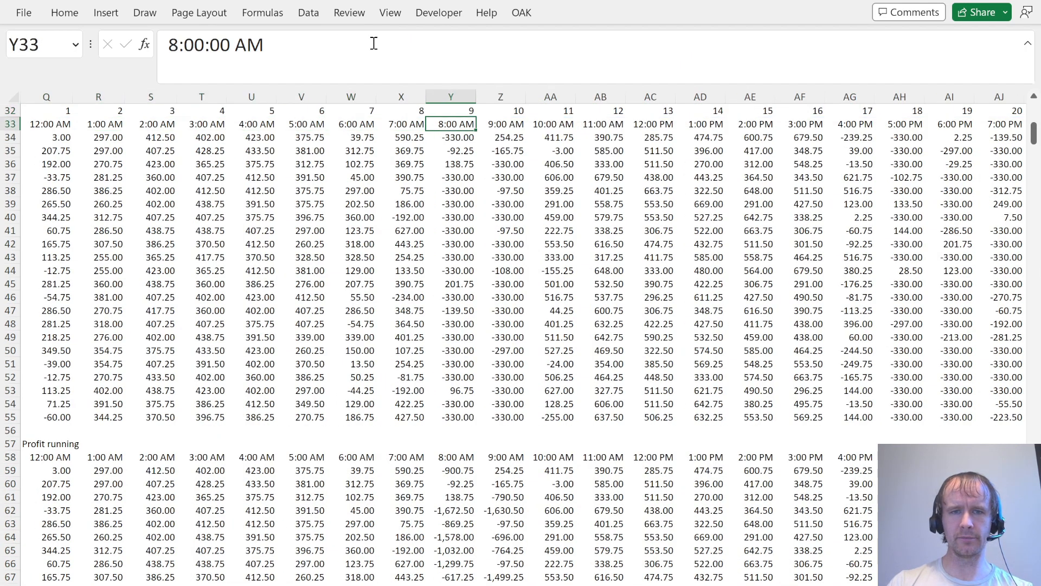
Examine the running-profit shift sums for start hour 9 in AX59:AX80.
key("Right")
key("Right")
key("Down")
key("Down")
key("Right")
key("Right")
key("Down")
key("Right")
key("ctrl+Down")
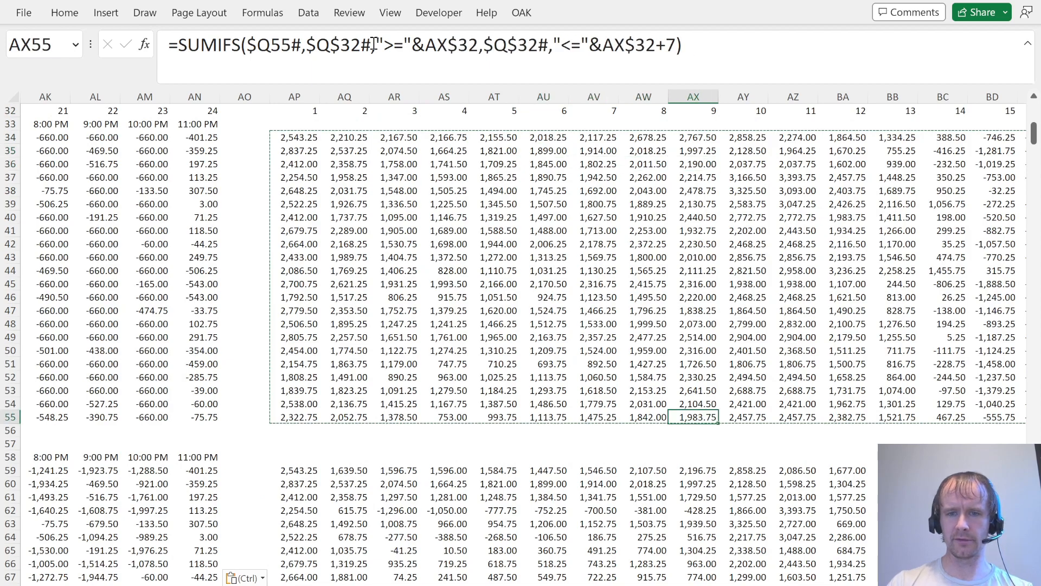
key("ctrl+Down")
key("ctrl+shift+Down")
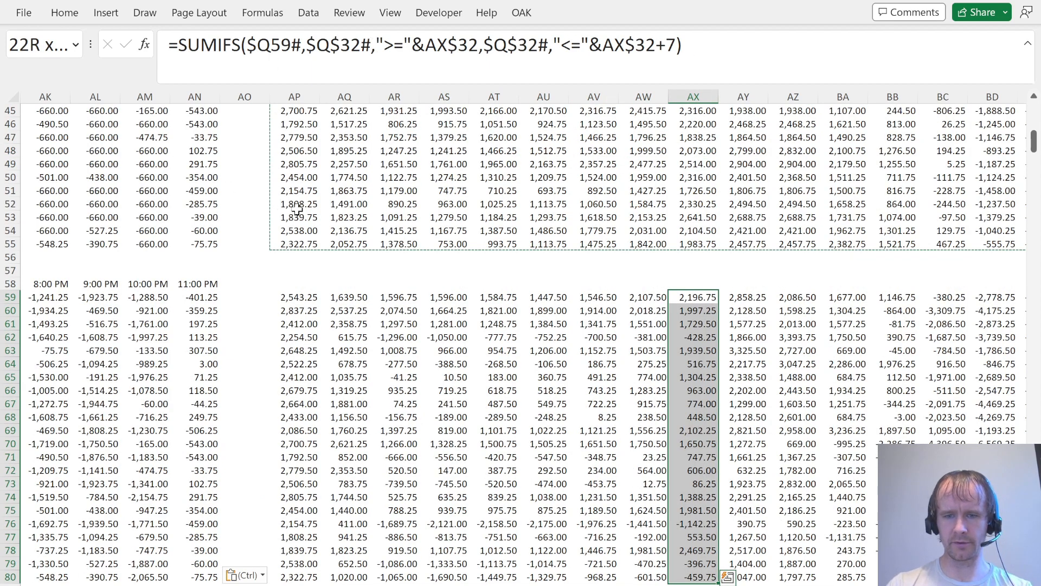
Review the daily base-shift Profit values in T5:T26 for comparison with the running-profit shift sums.
scroll(307, 210, "up", 15)
left_click(239, 304)
key("ctrl+Left")
key("ctrl+Left")
key("ctrl+Home")
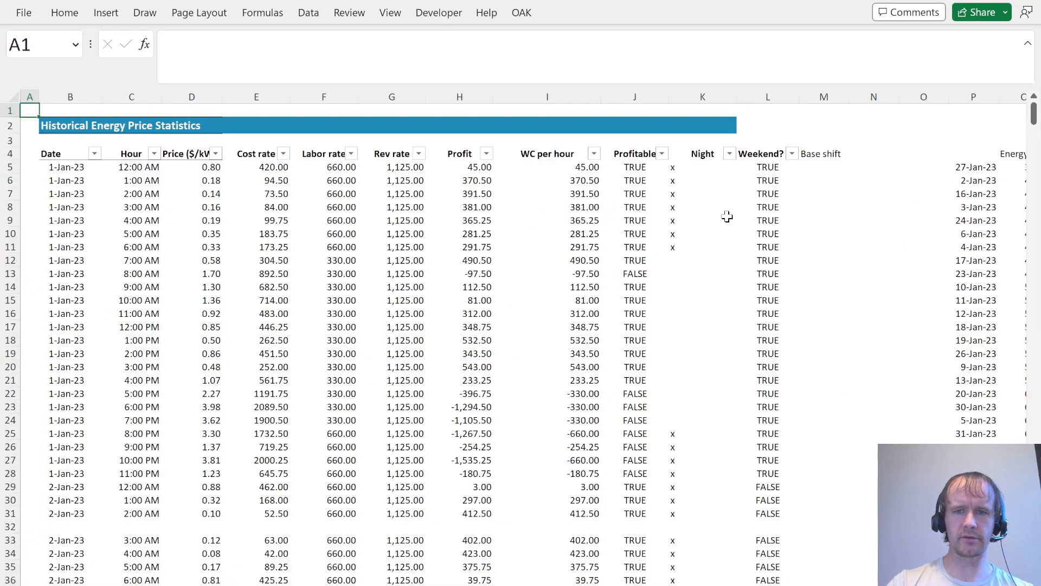
left_click(913, 245)
key("Right")
key("Right")
key("Right")
key("Right")
key("Right")
key("Right")
key("Right")
key("Right")
key("Left")
key("Left")
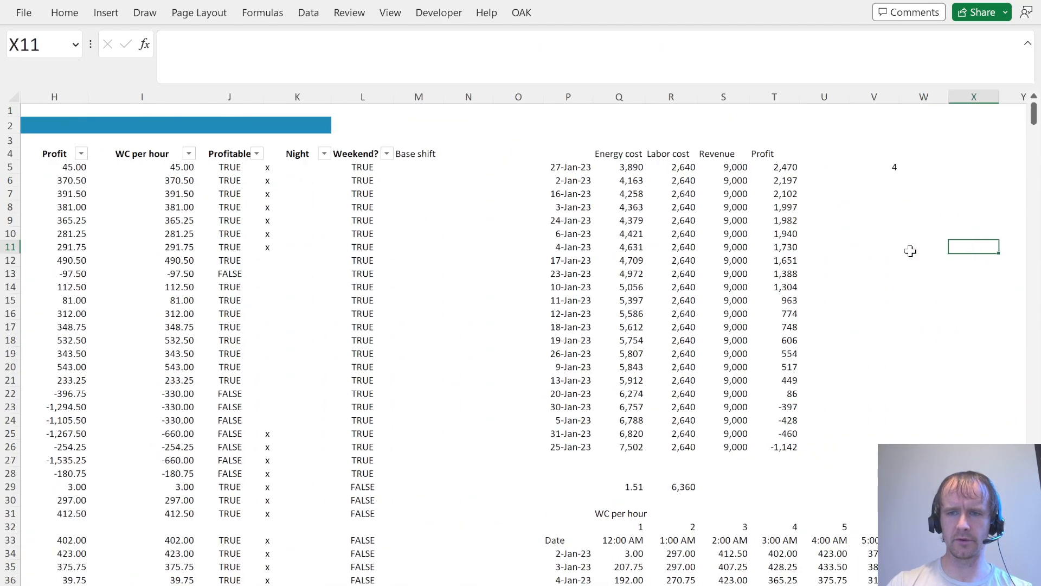
key("Left")
key("ctrl+Up")
key("Down")
key("ctrl+shift+Down")
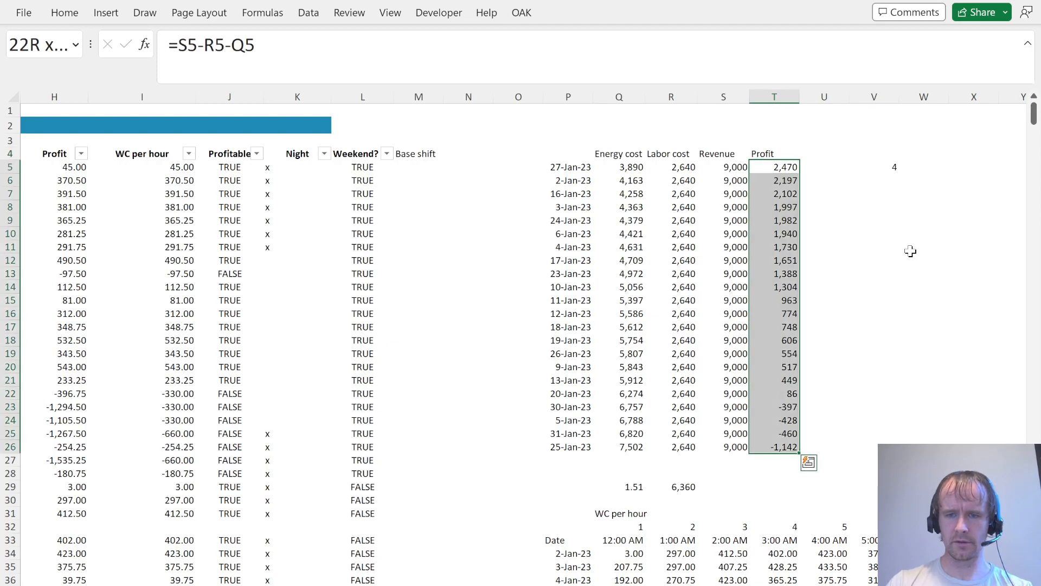
Examine the worst-case shift sums for start hour 9 in AX34:AX55.
key("ctrl+Down")
key("ctrl+Down")
key("ctrl+Down")
key("ctrl+Down")
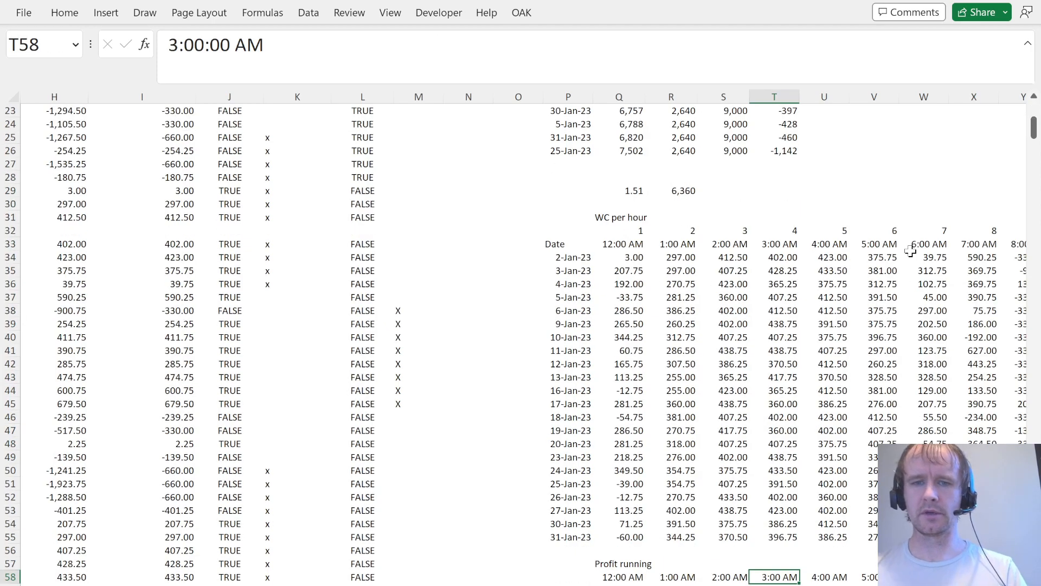
key("ctrl+Up")
key("ctrl+Right")
key("ctrl+Right")
key("Right")
key("Right")
key("Right")
key("Right")
key("Right")
key("Right")
key("Right")
key("Right")
key("Right")
key("Right")
key("Right")
key("Right")
key("Right")
key("Right")
key("Right")
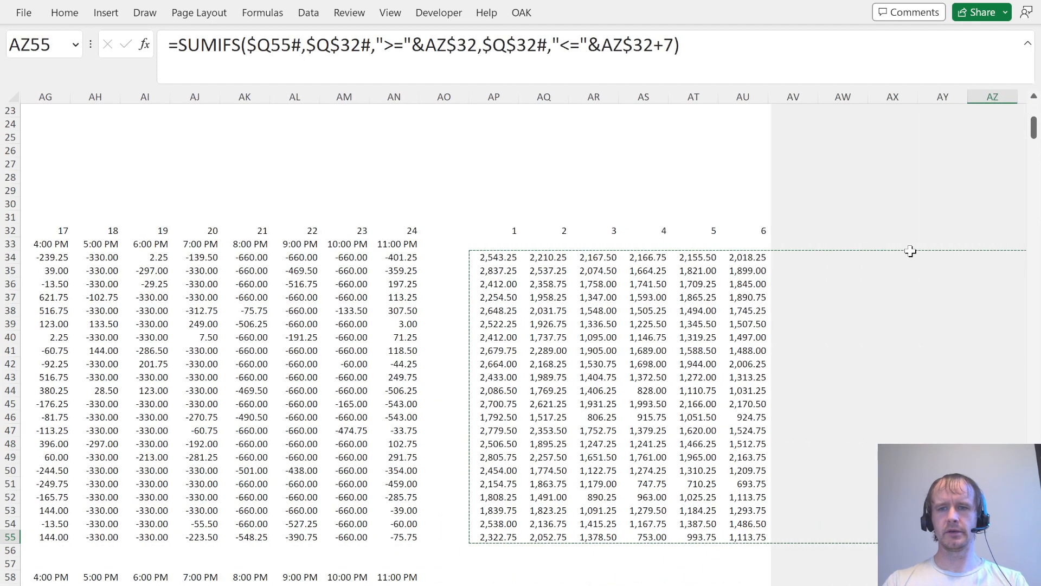
key("Left")
key("Left")
key("Left")
key("Left")
key("Left")
key("Left")
key("Left")
key("Left")
key("Right")
key("ctrl+shift+Up")
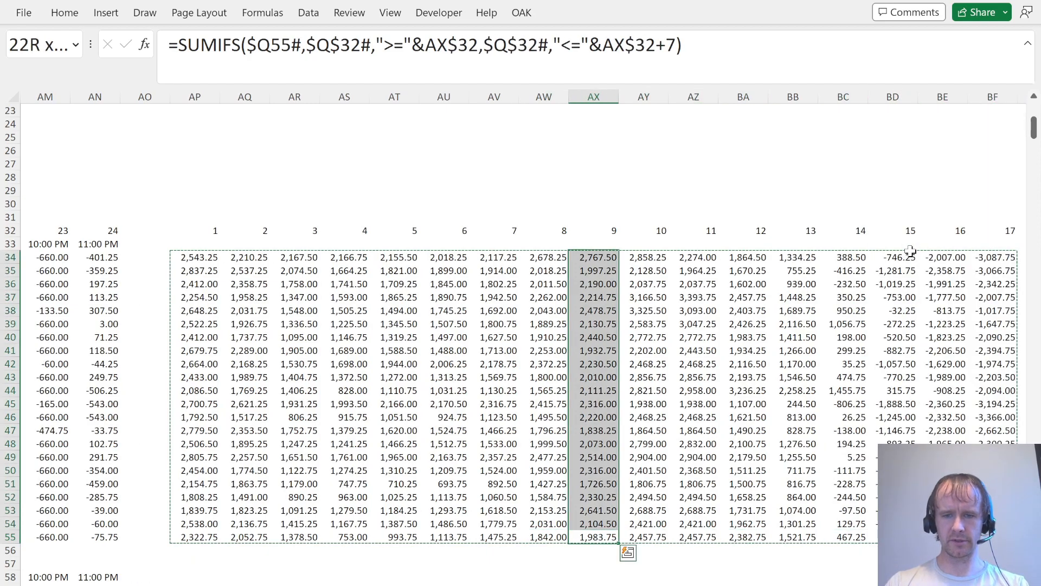
Compare the start hour 9 column between the worst-case and running-profit shift sum blocks.
key("ctrl+Down")
key("ctrl+Down")
key("ctrl+Up")
key("ctrl+shift+Down")
key("ctrl+Up")
key("ctrl+Up")
key("ctrl+Down")
key("Down")
key("Down")
key("Down")
key("Down")
key("Up")
Copy the hour headings 12:00 AM to 4:00 PM in Q33:AG33 to row 33 of the upper shift sum block, starting at AP33.
key("ctrl+Up")
key("ctrl+Up")
key("Up")
key("ctrl+Left")
key("Right")
key("shift+Right")
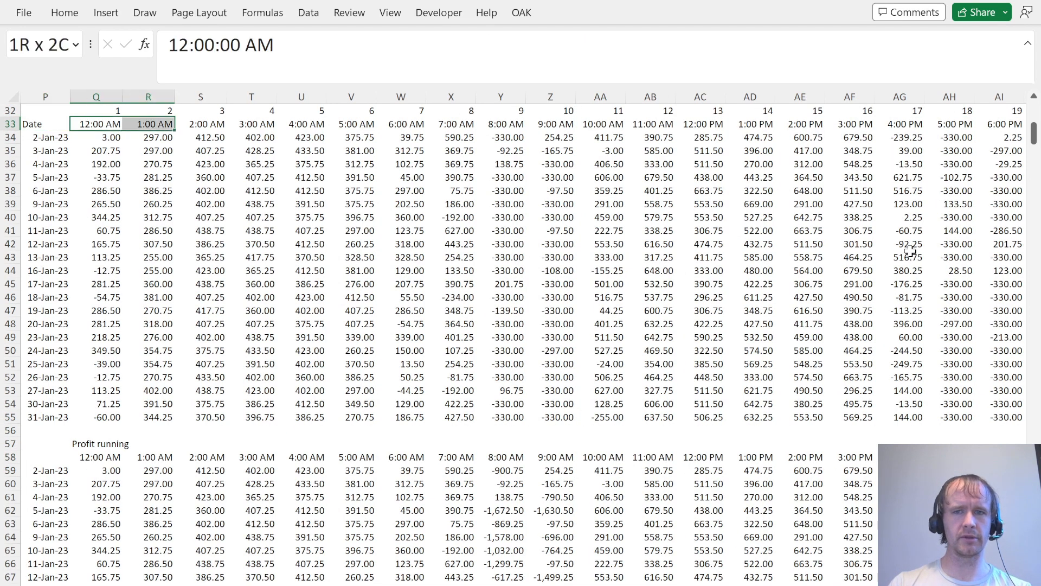
key("shift+Right")
key("shift+Right")
key("shift+Right")
key("shift+Right")
key("shift+Right")
key("shift+Right")
key("shift+Right")
key("shift+Right")
key("shift+Right")
key("shift+Right")
key("shift+Right")
key("shift+Right")
key("shift+Right")
key("shift+Right")
key("shift+Right")
key("shift+Right")
key("shift+Right")
key("shift+Right")
key("shift+Left")
key("shift+Left")
key("shift+Left")
key("ctrl+c")
key("ctrl+Right")
key("ctrl+Right")
key("ctrl+Left")
key("Right")
key("Right")
key("ctrl+v")
Paste the same hour headings above the lower shift sum block, starting at AP58.
key("ctrl+Down")
key("ctrl+Down")
key("Up")
key("ctrl+v")
Label the lower shift sum block "No skips" in AP57 and the upper one "Optimized" in AP31.
key("Up")
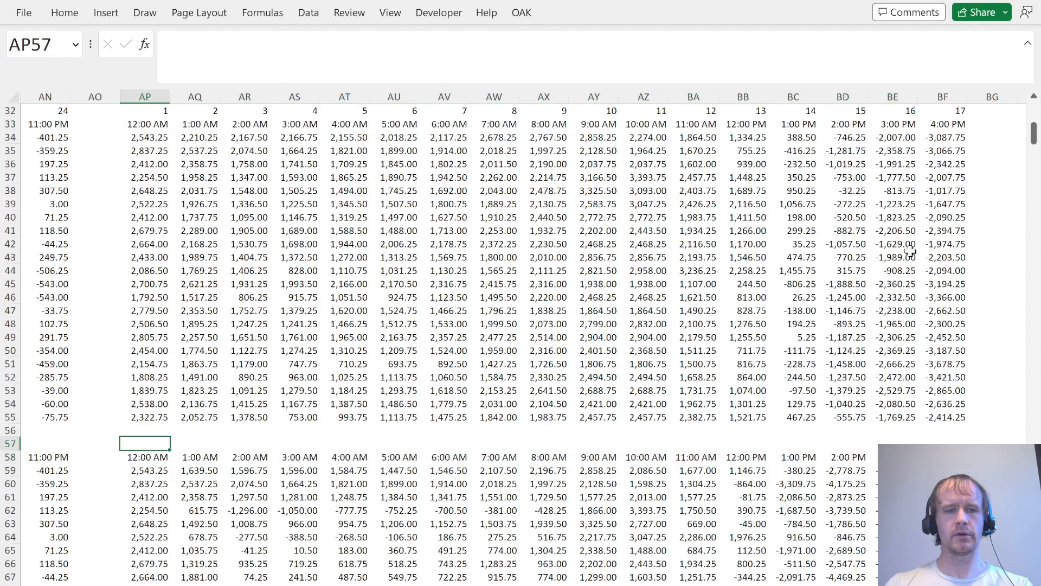
type("No skips")
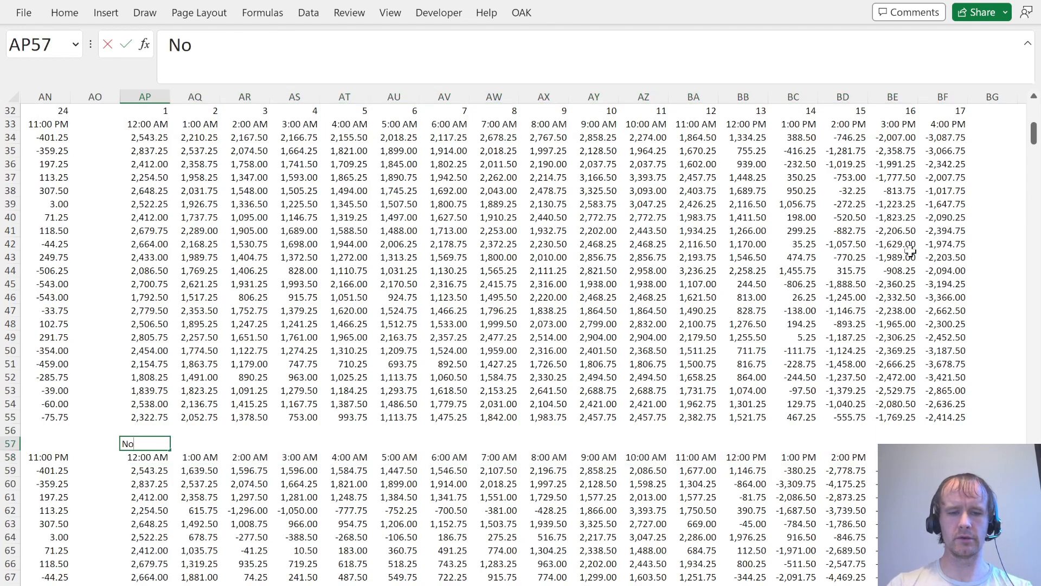
key("Up")
key("Up")
key("ctrl+Up")
key("Up")
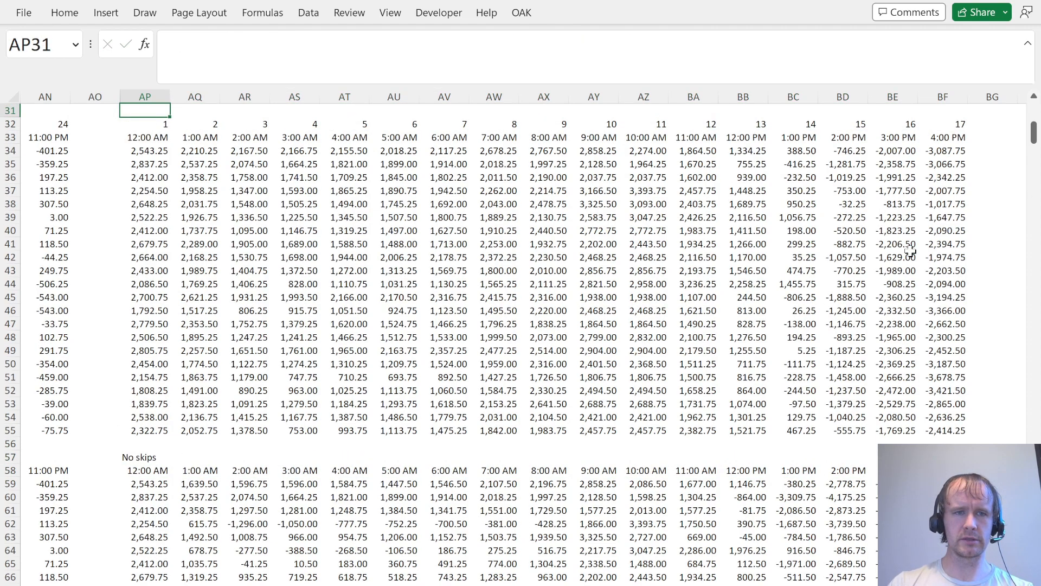
type("Optimise")
key("BackSpace")
key("BackSpace")
type("zed")
key("Return")
key("Return")
Copy the dates in P34:P55 to AO34:AO55 beside the Optimized shift sums.
key("alt+Tab")
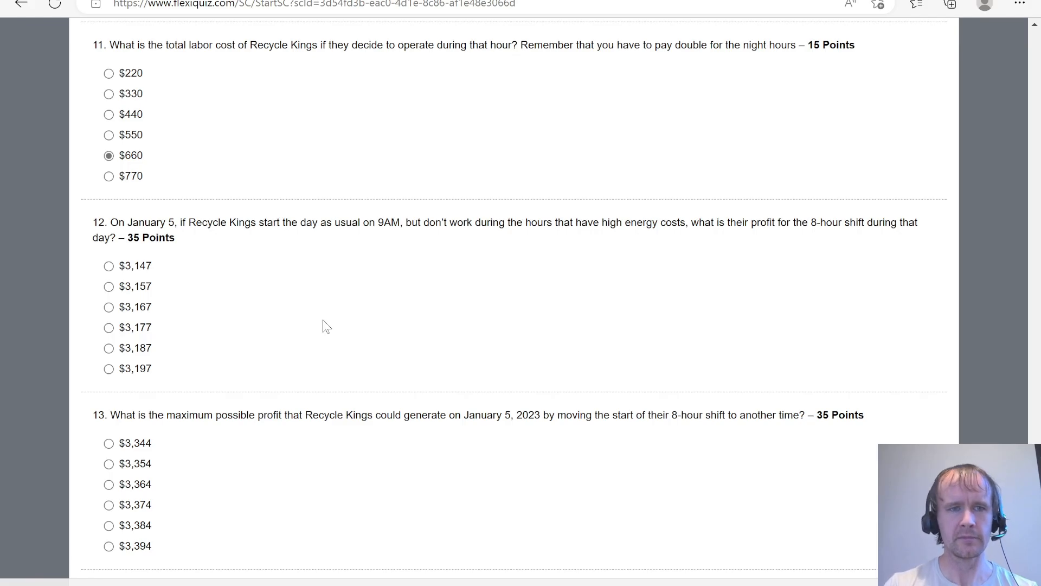
key("alt+Tab")
key("Right")
key("Right")
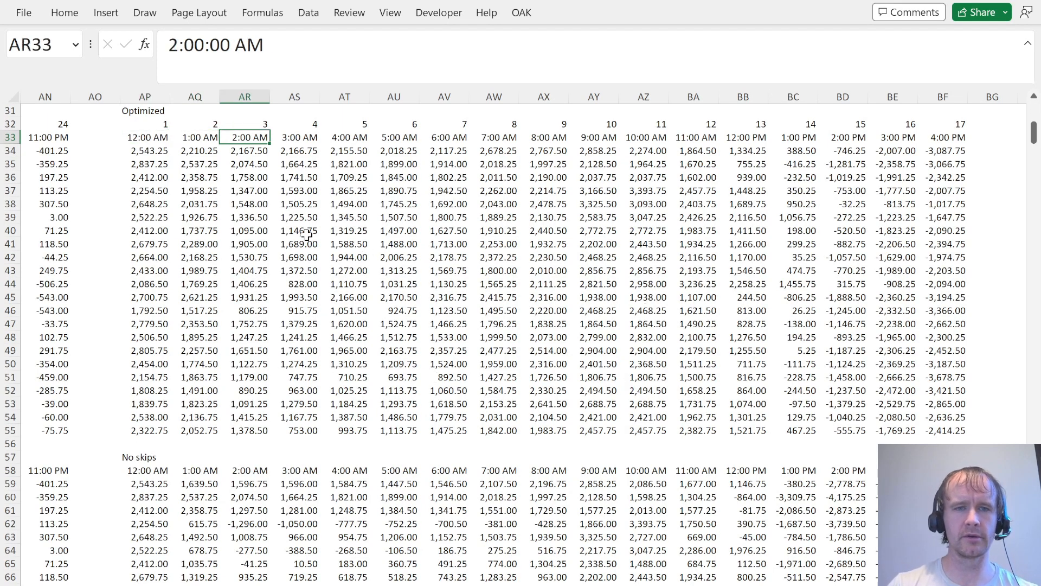
key("Right")
key("Down")
key("ctrl+Left")
key("ctrl+Left")
key("ctrl+Left")
key("ctrl+Left")
key("ctrl+Left")
key("ctrl+Right")
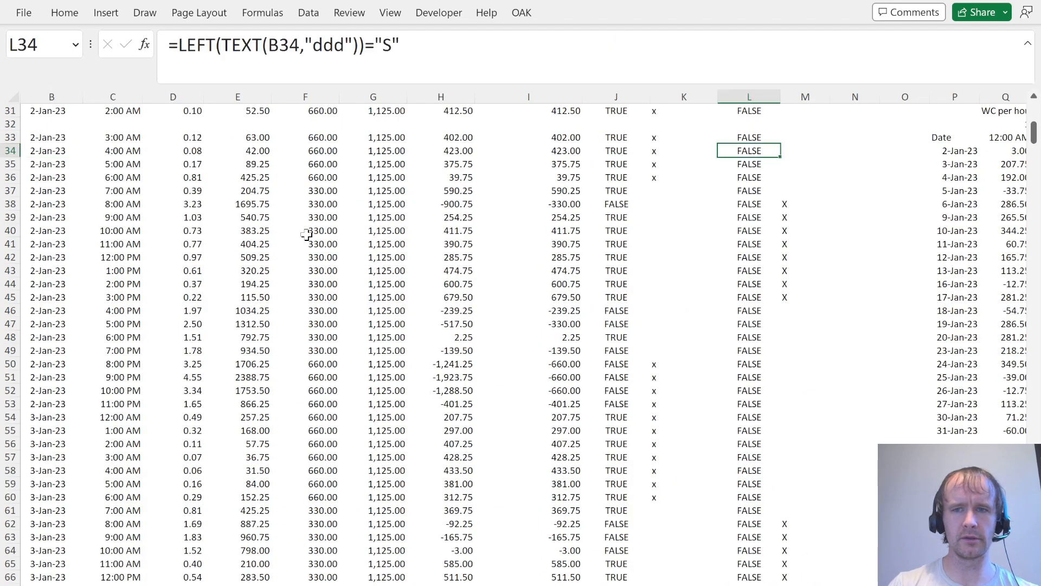
key("ctrl+Right")
key("Right")
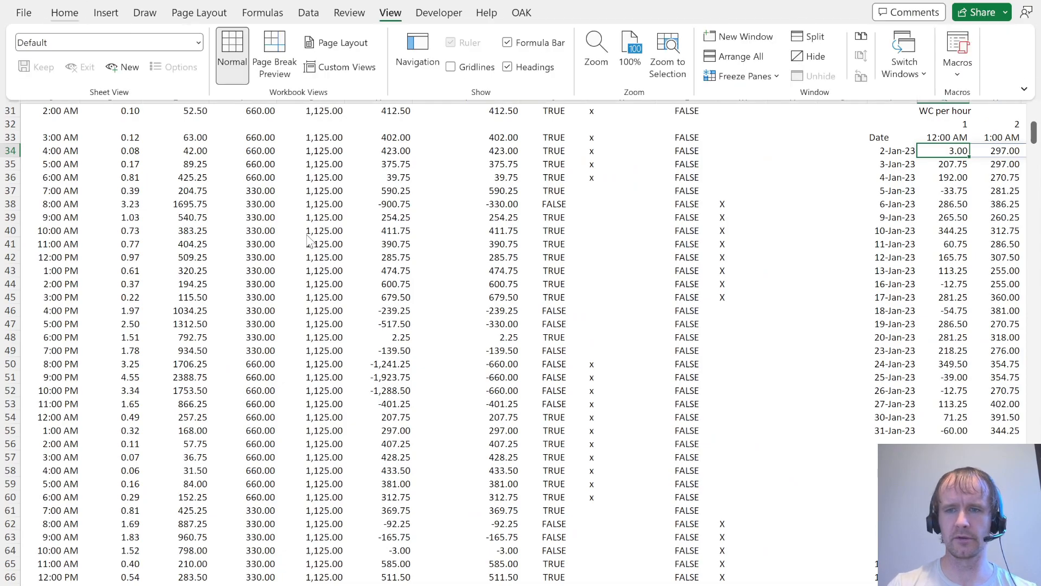
key("ctrl+shift+Right")
key("ctrl+shift+Right")
key("ctrl+BackSpace")
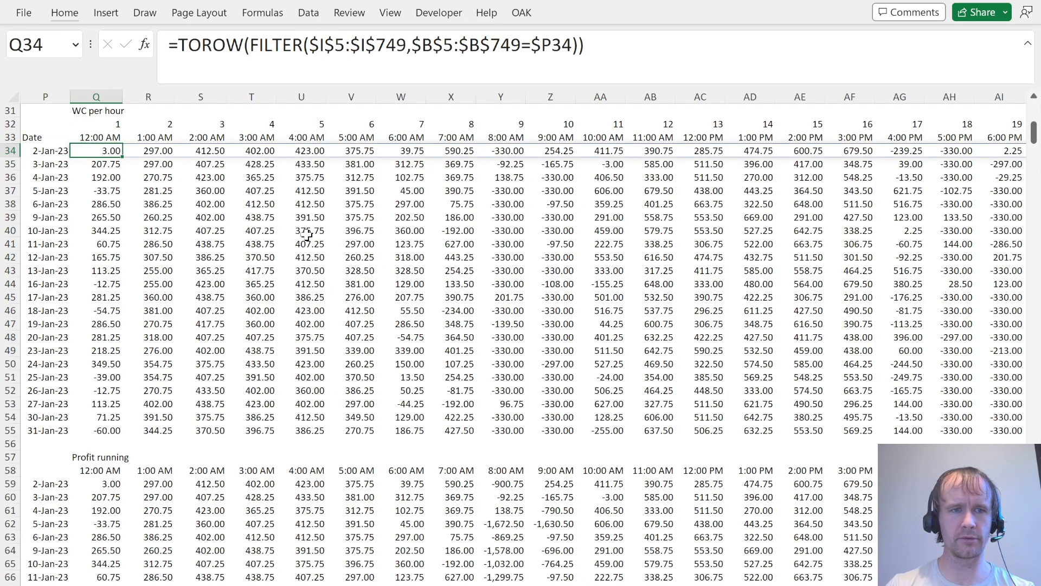
key("Left")
key("ctrl+shift+Down")
key("ctrl+c")
key("ctrl+Right")
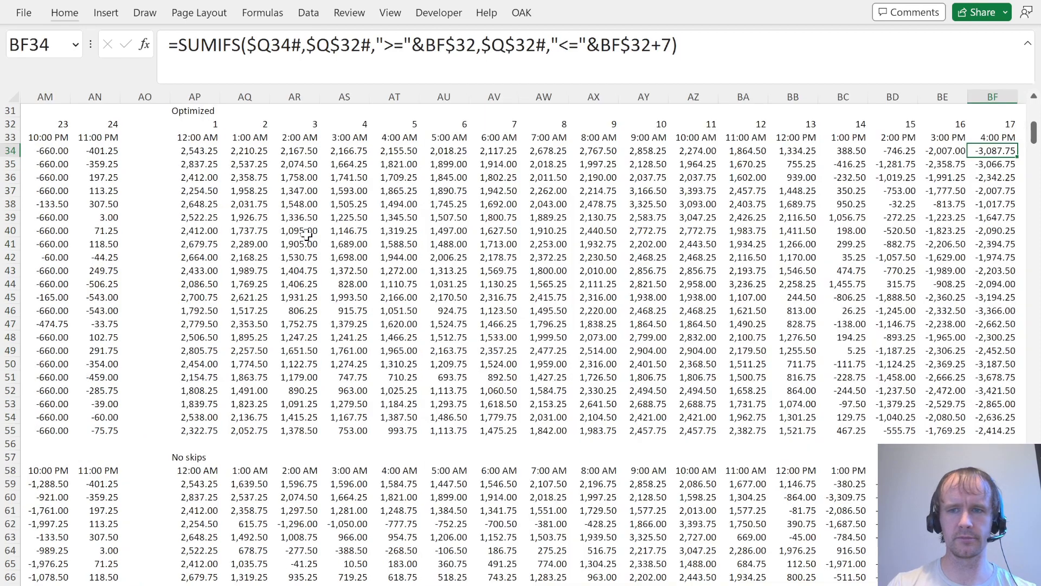
key("Right")
key("Right")
key("Left")
key("Left")
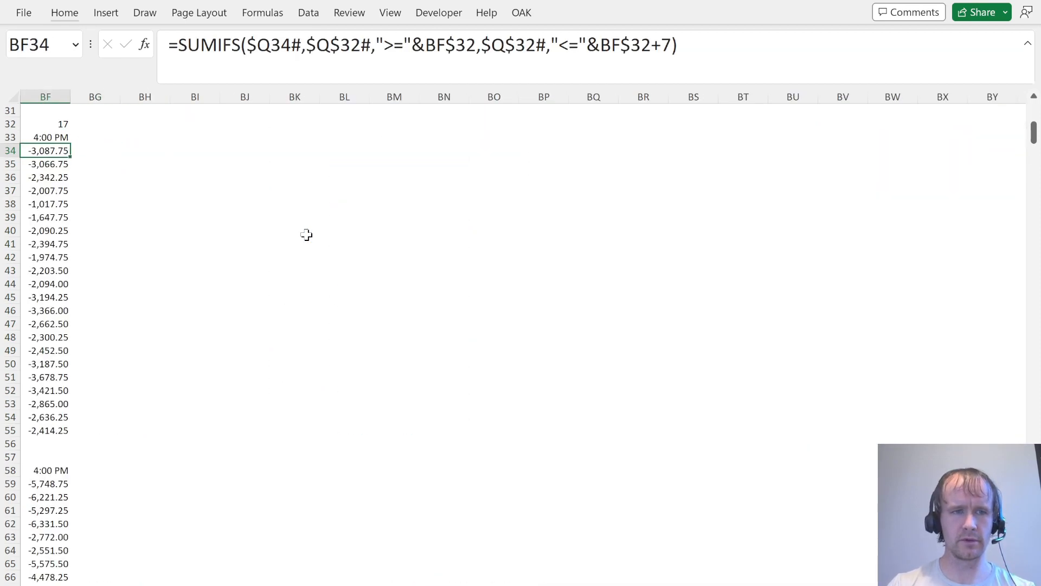
key("ctrl+Left")
key("Left")
key("Right")
key("Left")
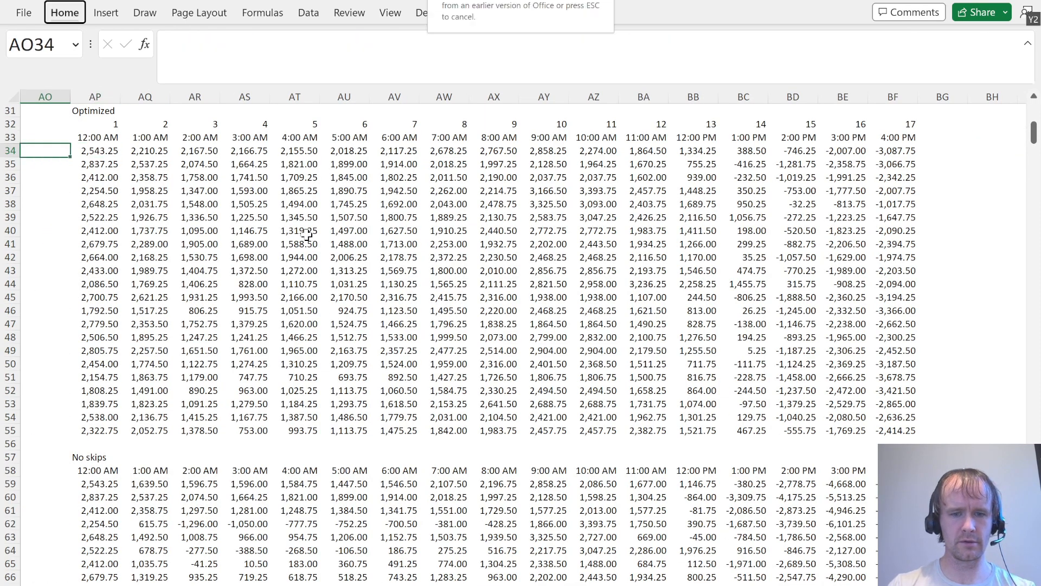
key("ctrl+v")
Paste the same dates beside the No skips shift sums, starting at AO59.
key("ctrl+Down")
key("Down")
key("Down")
key("Down")
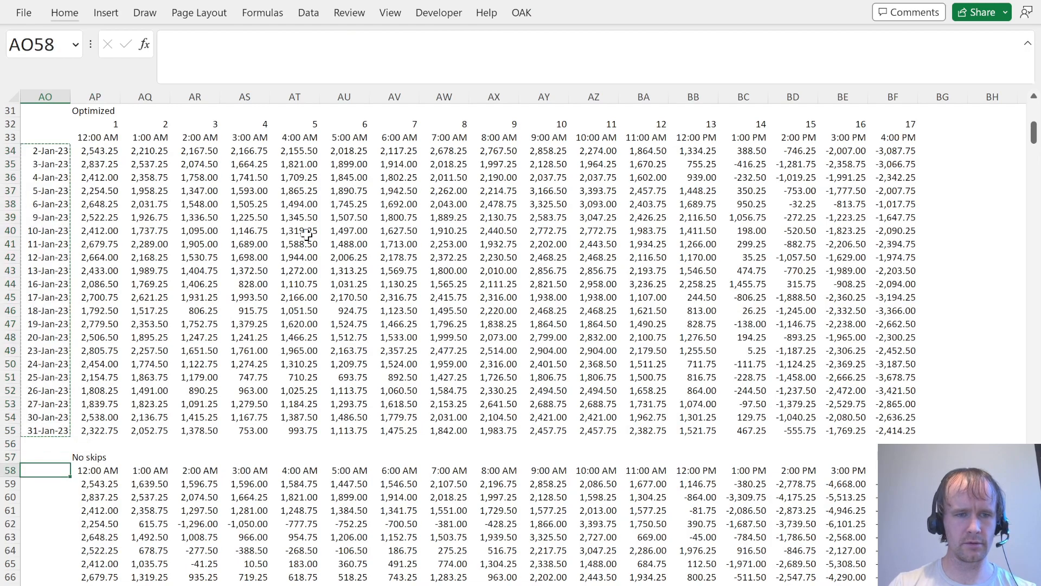
key("Down")
key("ctrl+v")
Compare the January 5 shift sums for the 8:00 AM start in the Optimized and No skips blocks.
key("ctrl+Up")
key("ctrl+Up")
key("Down")
key("Down")
key("Down")
key("Right")
key("Right")
key("Right")
key("Right")
key("Right")
key("Right")
key("Right")
key("Right")
key("Right")
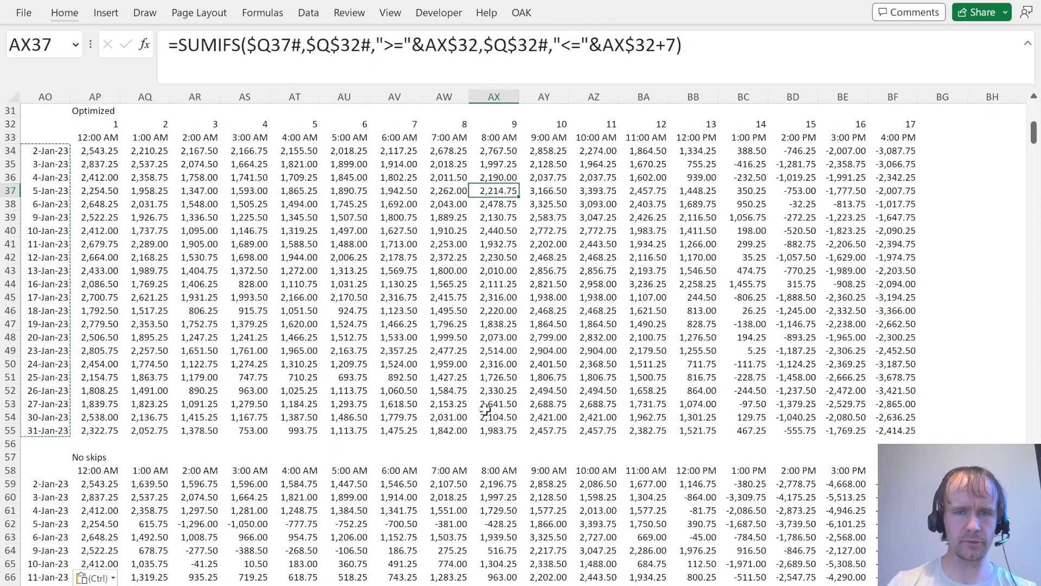
left_click(59, 522)
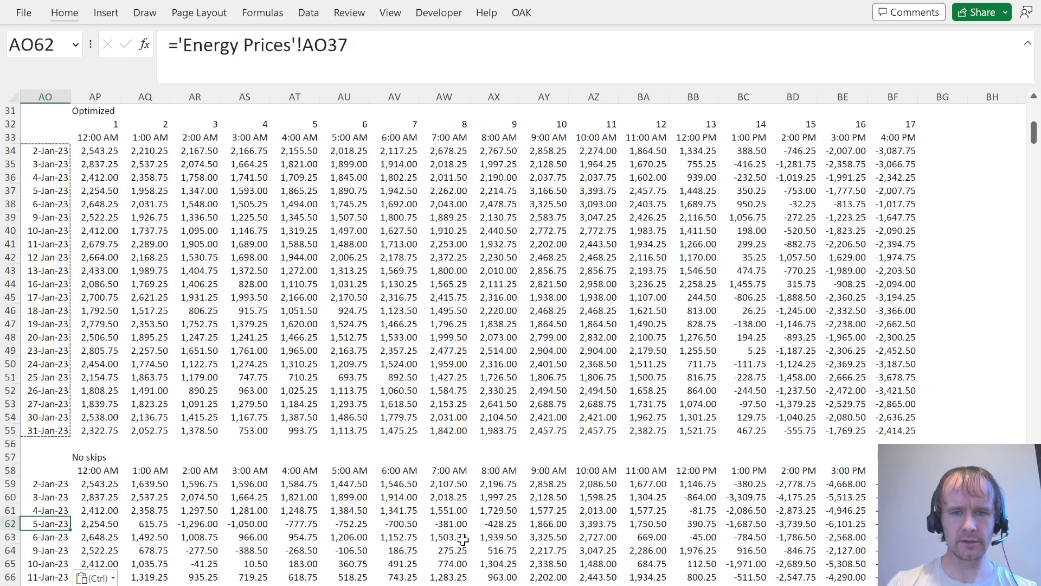
left_click(507, 524)
Check the shift start time and working conditions stated in quiz question 12 in the browser, and return to the workbook.
key("alt+Tab")
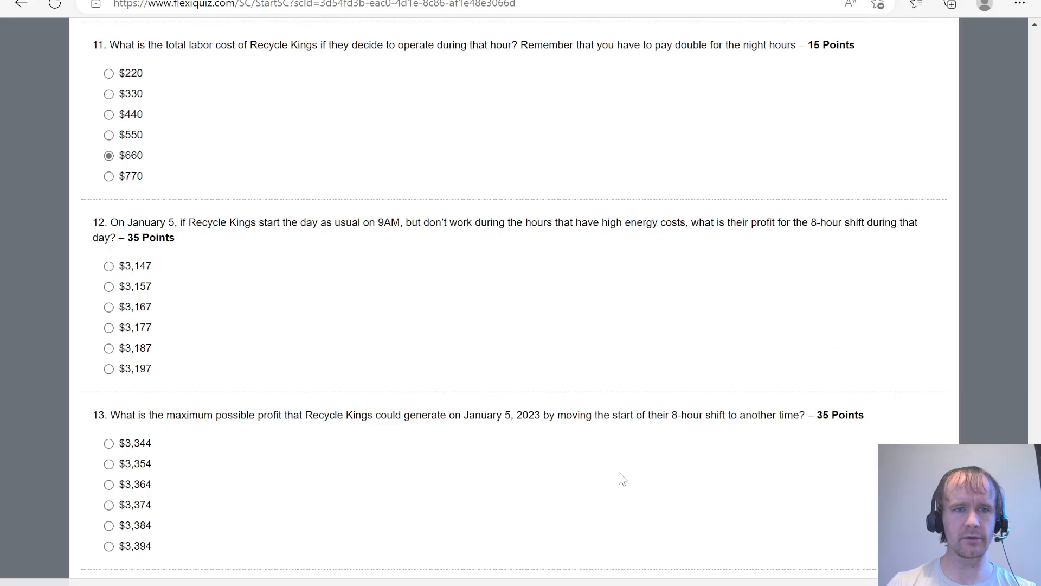
key("alt+Tab")
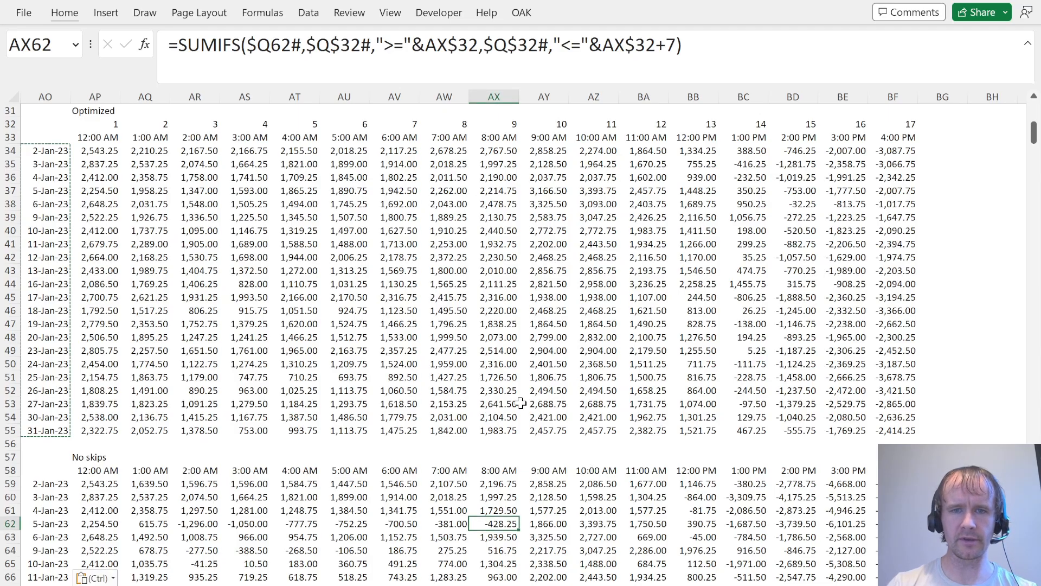
key("alt+Tab")
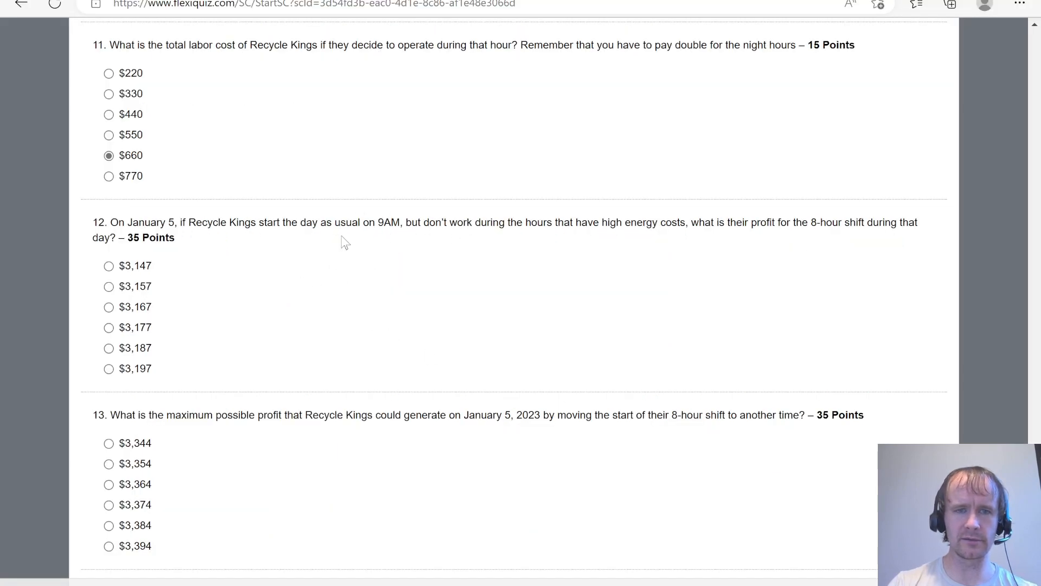
left_click_drag(338, 231, 400, 233)
key("alt+Tab")
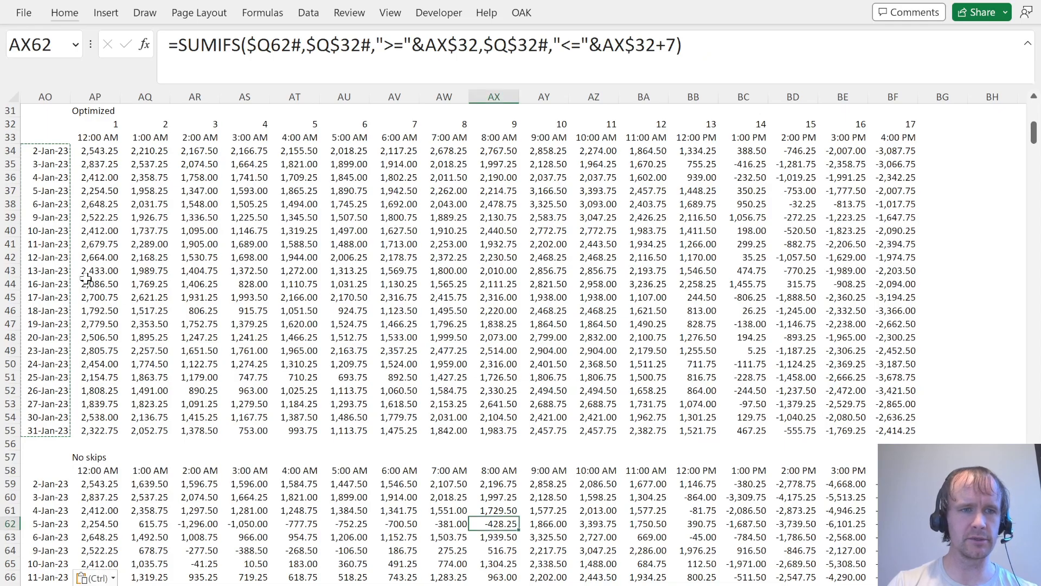
Look up the January 5 shift sum for the 9:00 AM start in the Optimized block.
left_click(48, 191)
key("Right")
key("Right")
key("Right")
key("Right")
key("Right")
key("Right")
key("Right")
key("Right")
key("Right")
key("Right")
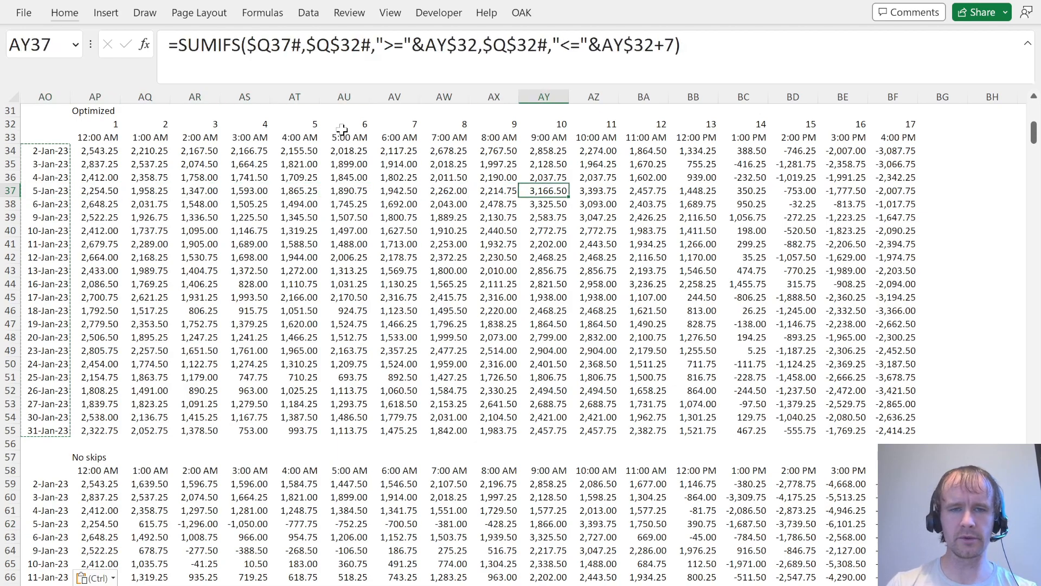
Format the Optimized shift sums in AP34:BF55 to show no decimal places.
left_click(97, 152)
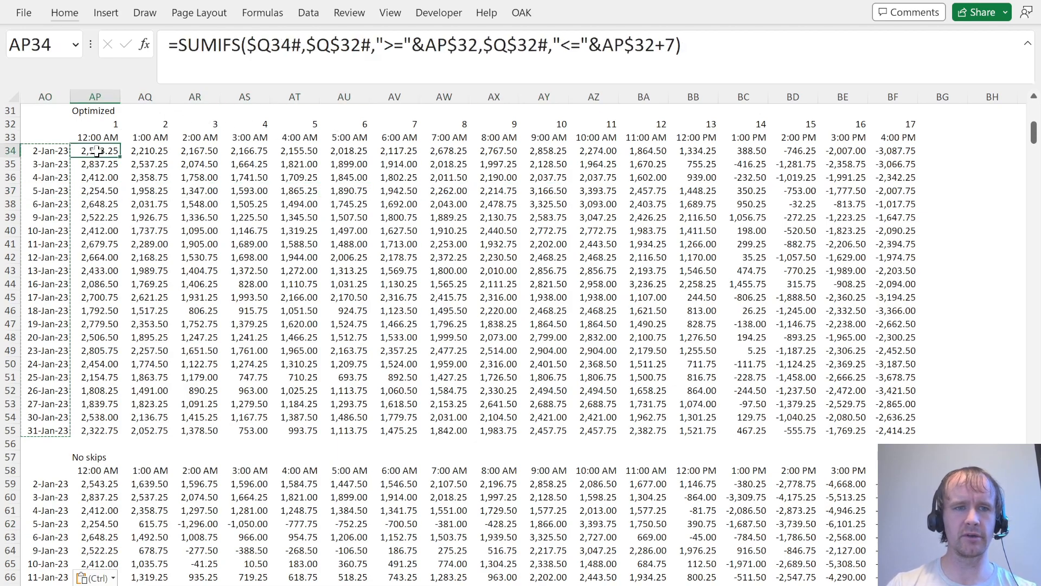
key("ctrl+shift+Down")
key("ctrl+shift+Right")
key("alt+h")
key("9")
key("alt+h")
key("9")
Format the No skips shift sums from AP59 onward to show no decimal places.
key("ctrl+Down")
key("ctrl+Down")
key("Down")
key("Down")
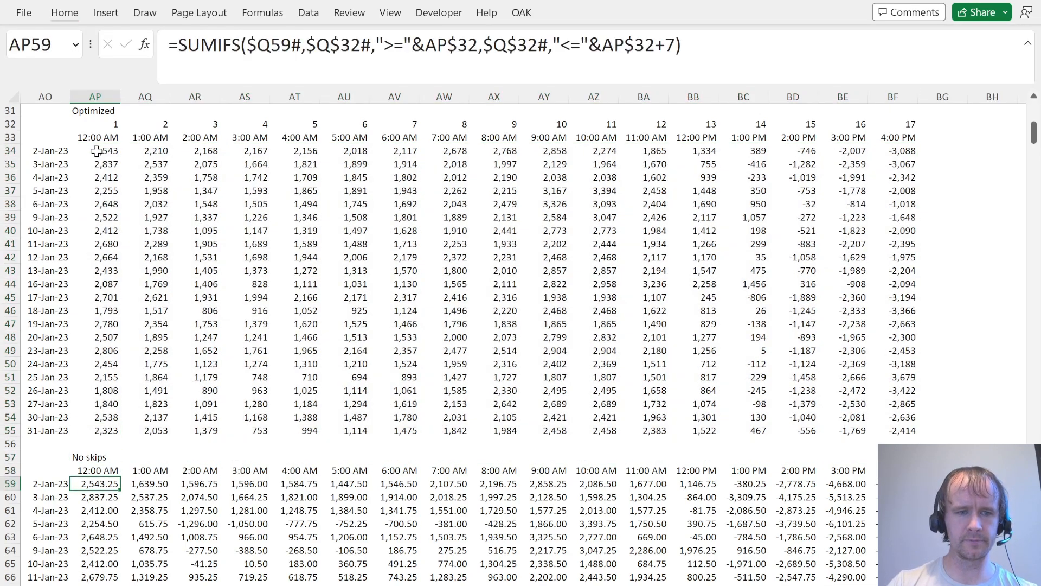
key("ctrl+shift+Down")
key("ctrl+shift+Right")
key("alt+h")
key("9")
key("alt+h")
key("9")
Look up the January 5 Optimized shift sum for the 9:00 AM start and answer quiz question 12 with $3,167 in the browser.
key("ctrl+Up")
key("ctrl+Up")
key("ctrl+Up")
key("Down")
key("ctrl+shift+Right")
key("Down")
key("Down")
key("Right")
key("Right")
key("Right")
key("Down")
key("Right")
key("Down")
key("Right")
key("Down")
key("Right")
key("Down")
key("Up")
key("Right")
key("Right")
key("Right")
key("alt+Tab")
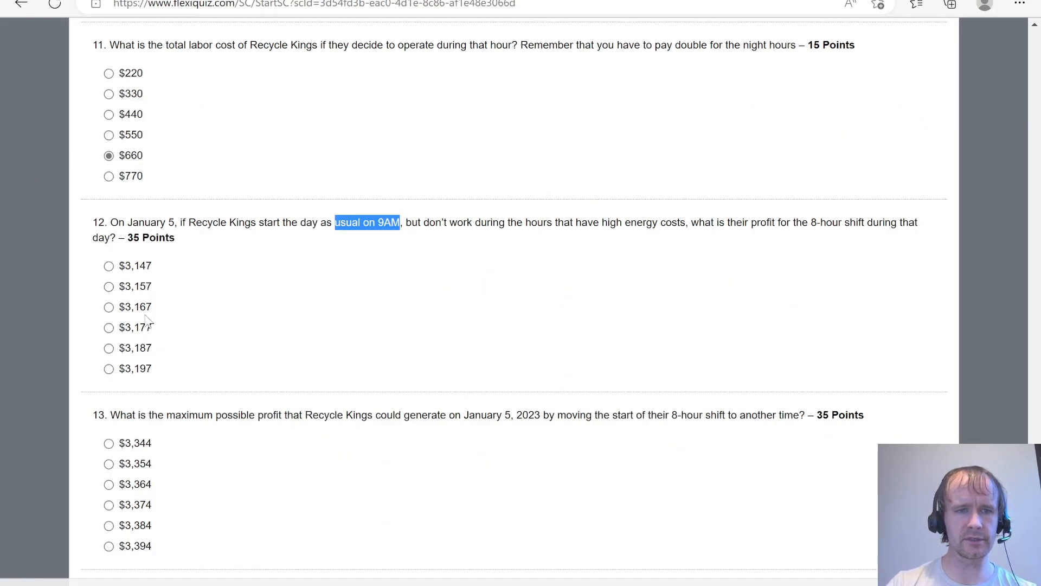
left_click(131, 308)
scroll(70, 396, "down", 2)
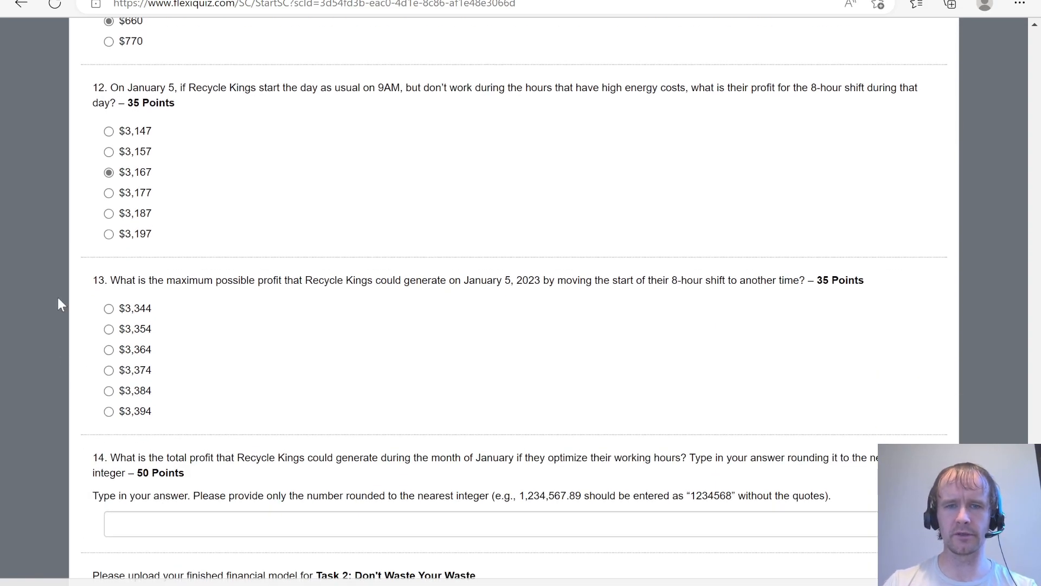
Find the highest January 5 sum in the workbook's Optimized block, AP37:BF37, and answer quiz question 13 with $3,394 in the browser.
key("alt+Tab")
key("ctrl+Left")
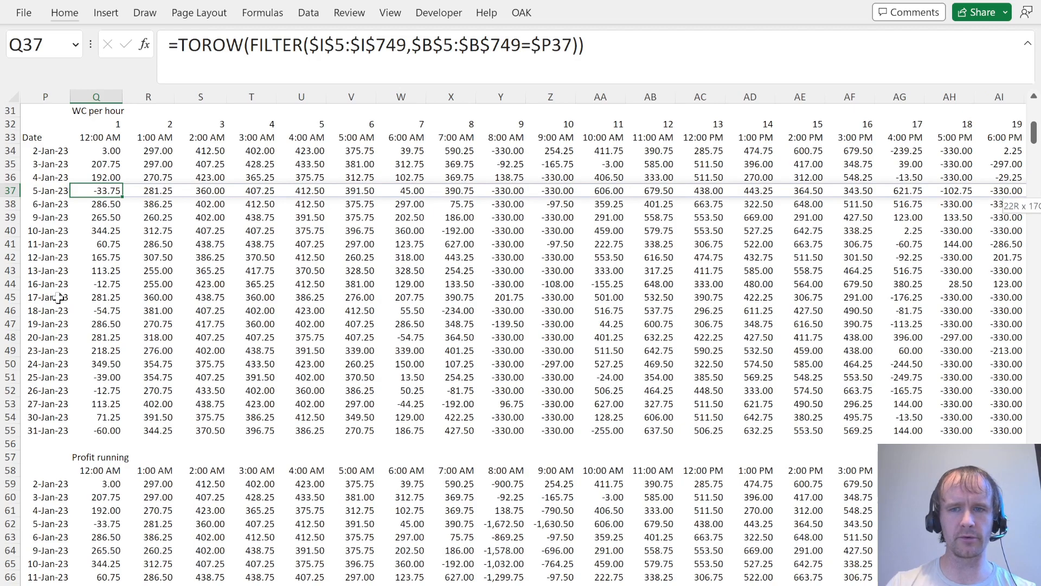
key("ctrl+shift+Right")
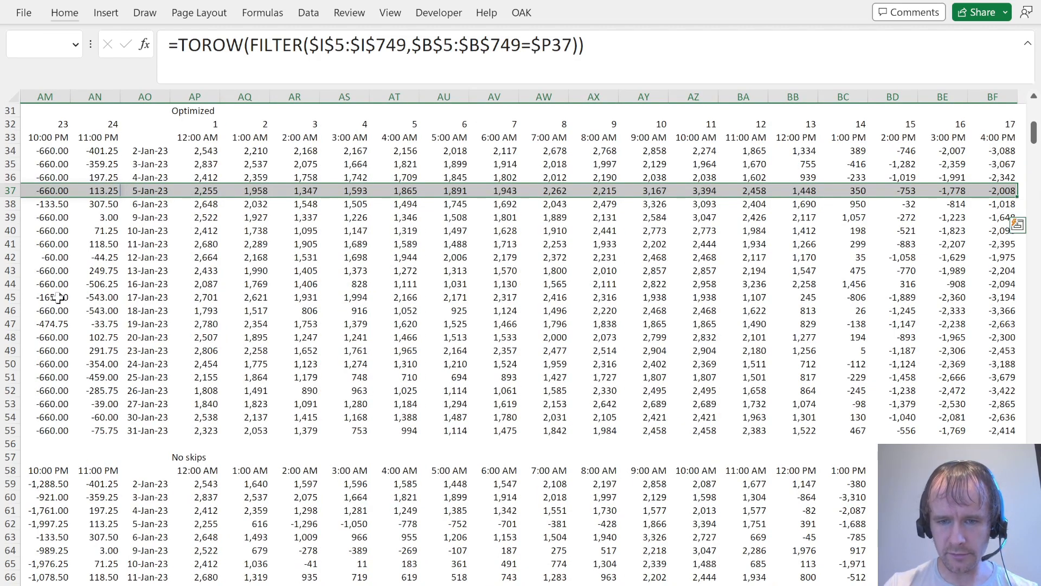
key("alt+Tab")
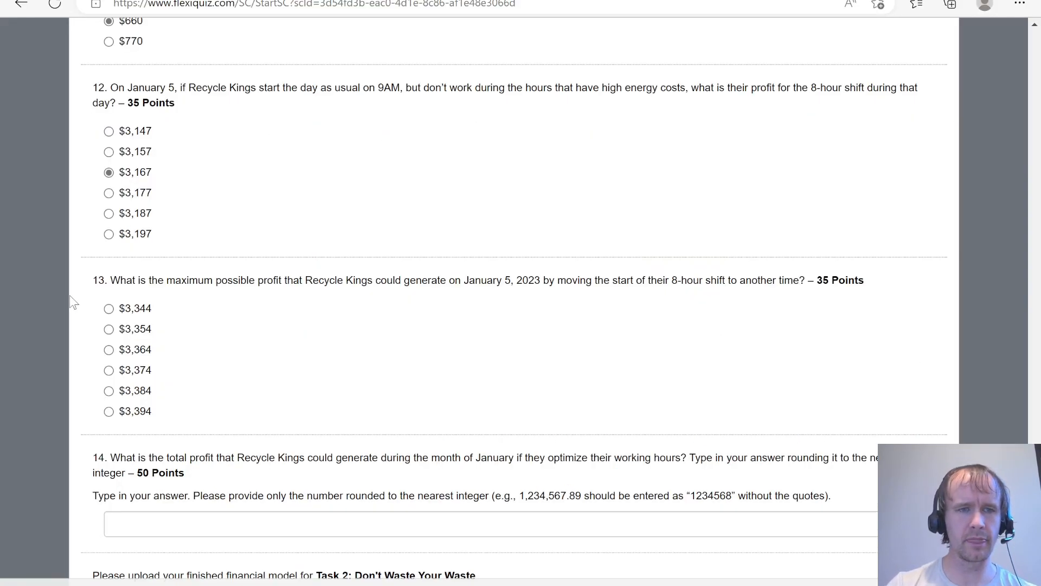
key("alt+Tab")
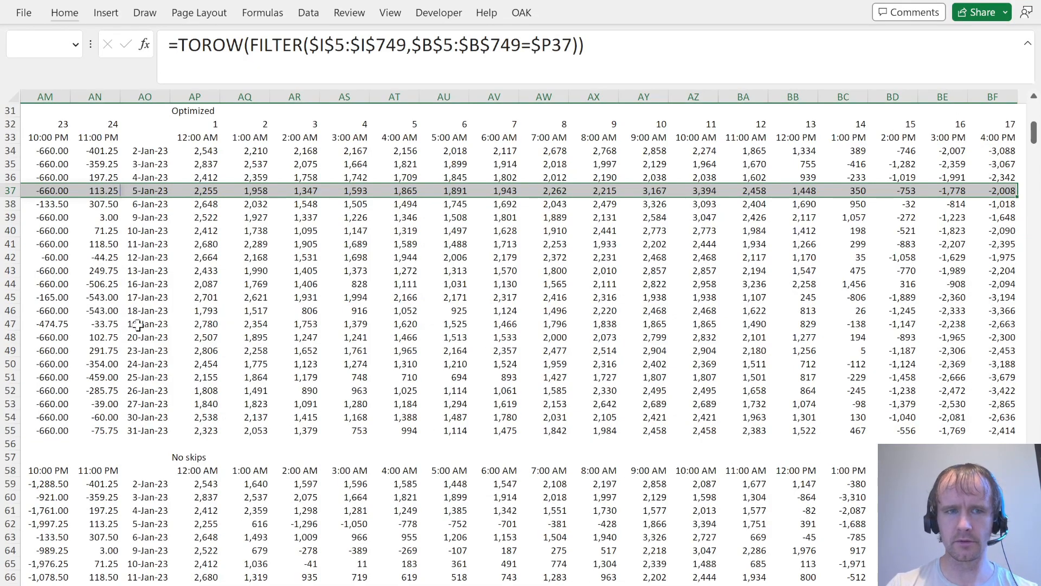
key("Right")
key("Right")
key("Right")
key("Right")
key("Right")
key("Right")
key("Right")
key("Right")
key("Right")
key("Right")
key("Right")
key("Right")
key("Right")
key("Right")
key("Right")
key("Right")
key("Right")
key("Right")
key("Right")
key("Right")
key("Right")
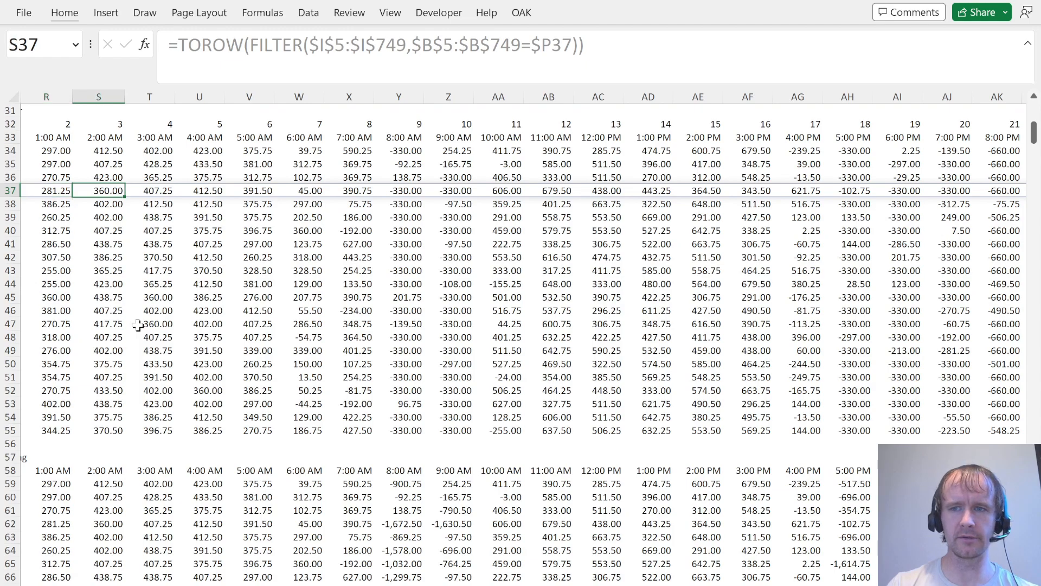
key("Left")
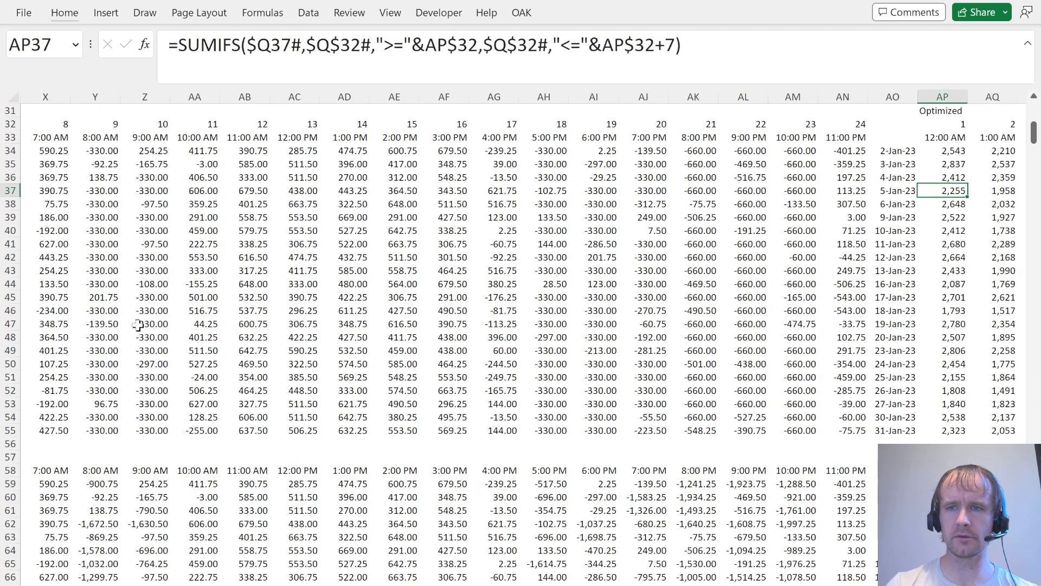
key("ctrl+shift+Right")
key("alt+Tab")
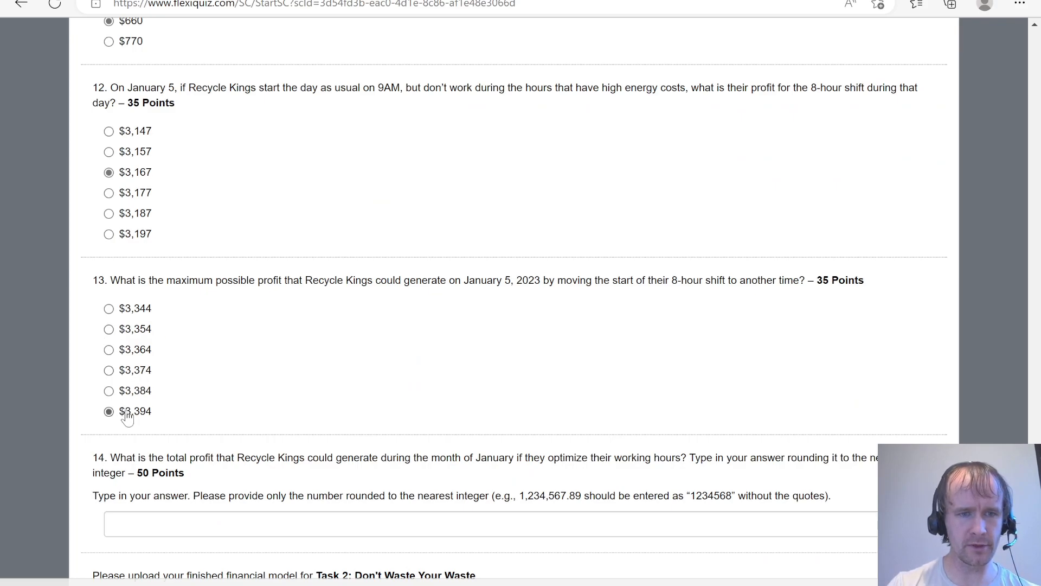
left_click(127, 411)
In the workbook, enter a MAX formula in BG34 for the January 2 Optimized shift sums in AP34:BF34.
scroll(51, 447, "down", 2)
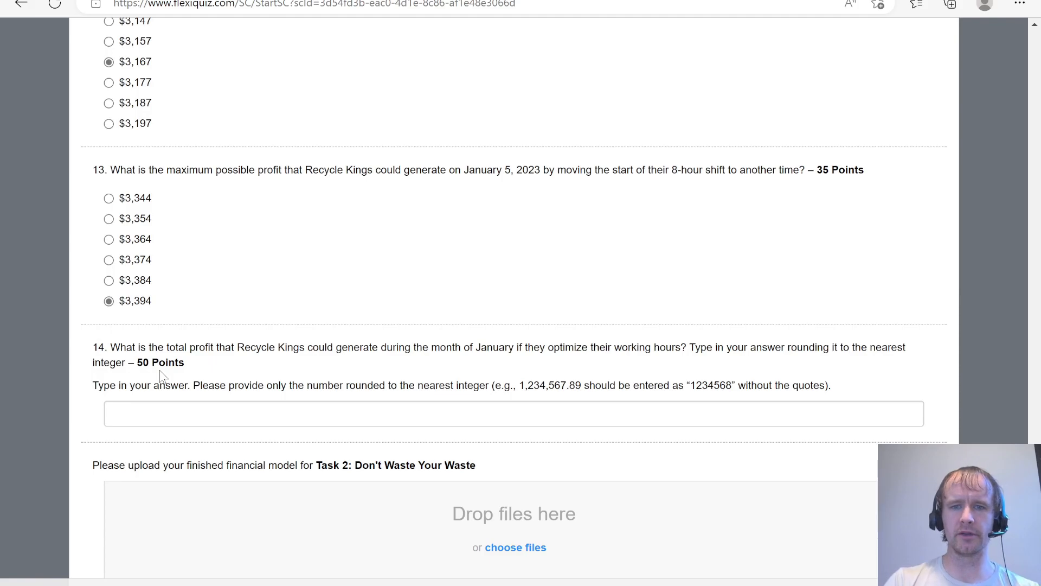
key("alt+Tab")
key("Up")
key("ctrl+Right")
key("Right")
type("=ma")
key("Tab")
key("Left")
key("shift+Left")
key("shift+Left")
key("shift+Left")
key("shift+Left")
key("shift+Left")
key("shift+Left")
key("shift+Left")
key("shift+Left")
key("shift+Left")
key("shift+Left")
key("shift+Left")
key("shift+Left")
key("shift+Left")
key("shift+Left")
key("shift+Left")
key("shift+Left")
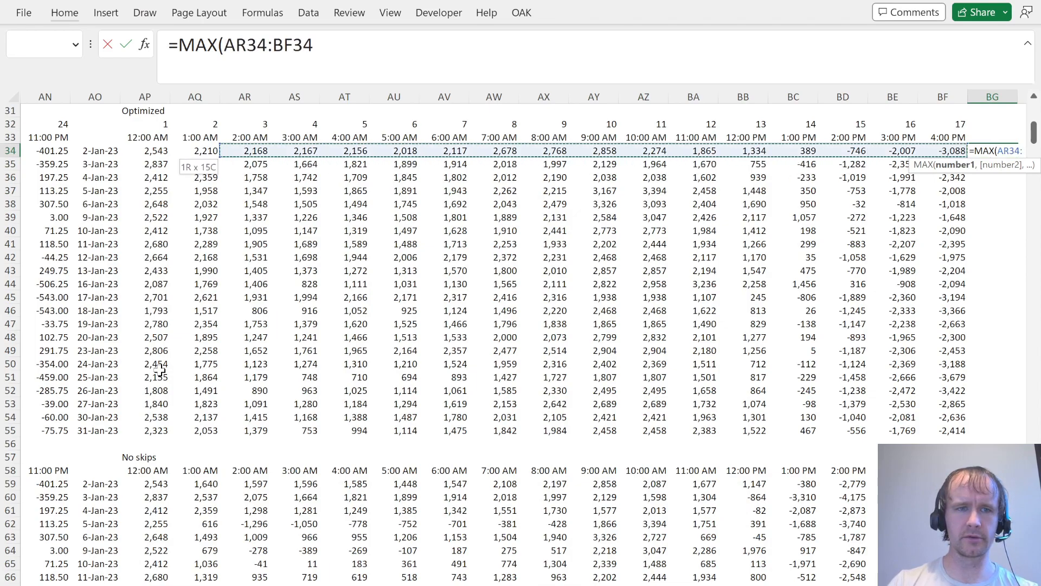
key("Return")
Fill the MAX formula from BG34 down to BG55 to cover every January date in the Optimized block.
key("Left")
key("ctrl+Down")
key("Right")
key("ctrl+shift+Up")
key("ctrl+d")
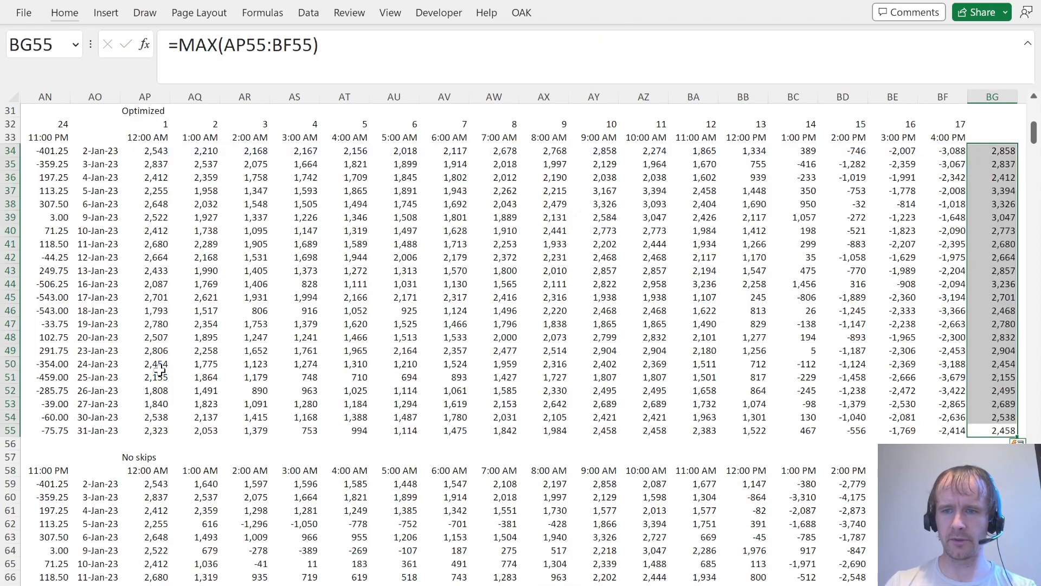
Answer quiz question 14 with 60556 in the browser and go on to Task 3 of the quiz.
key("alt+Tab")
left_click(300, 416)
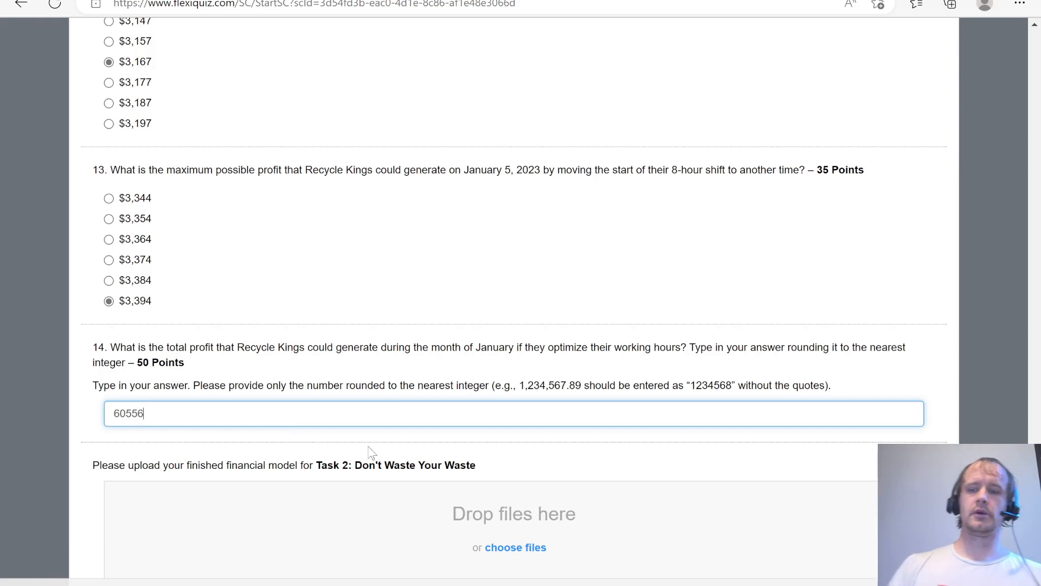
key("alt+Tab")
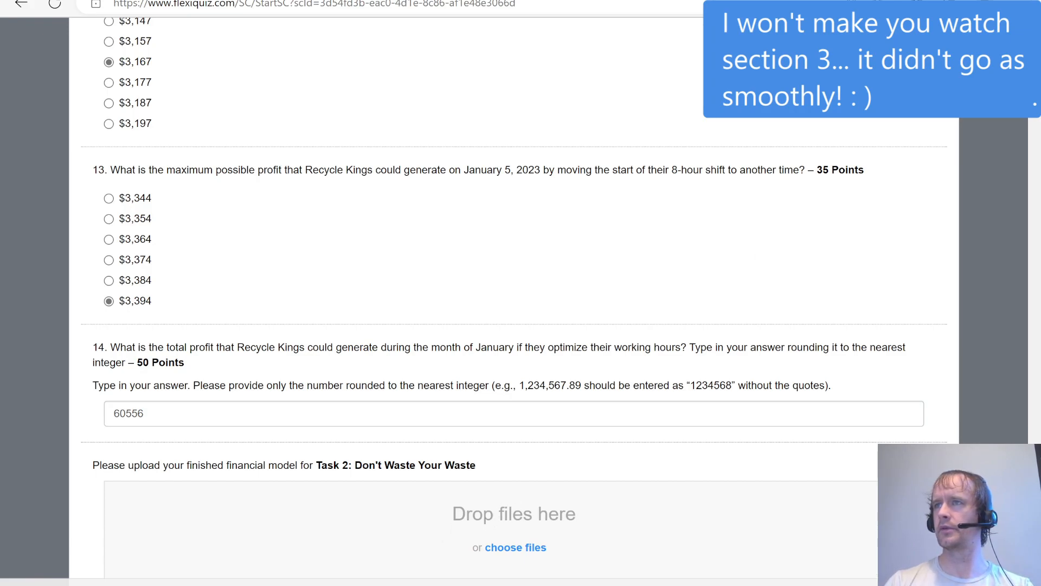
left_click_drag(373, 35, 340, 523)
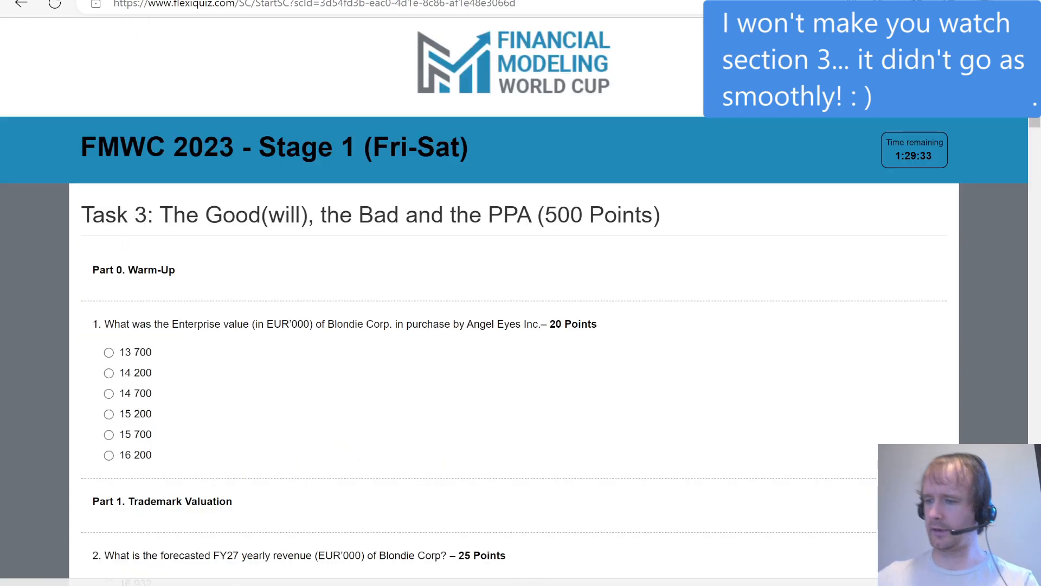